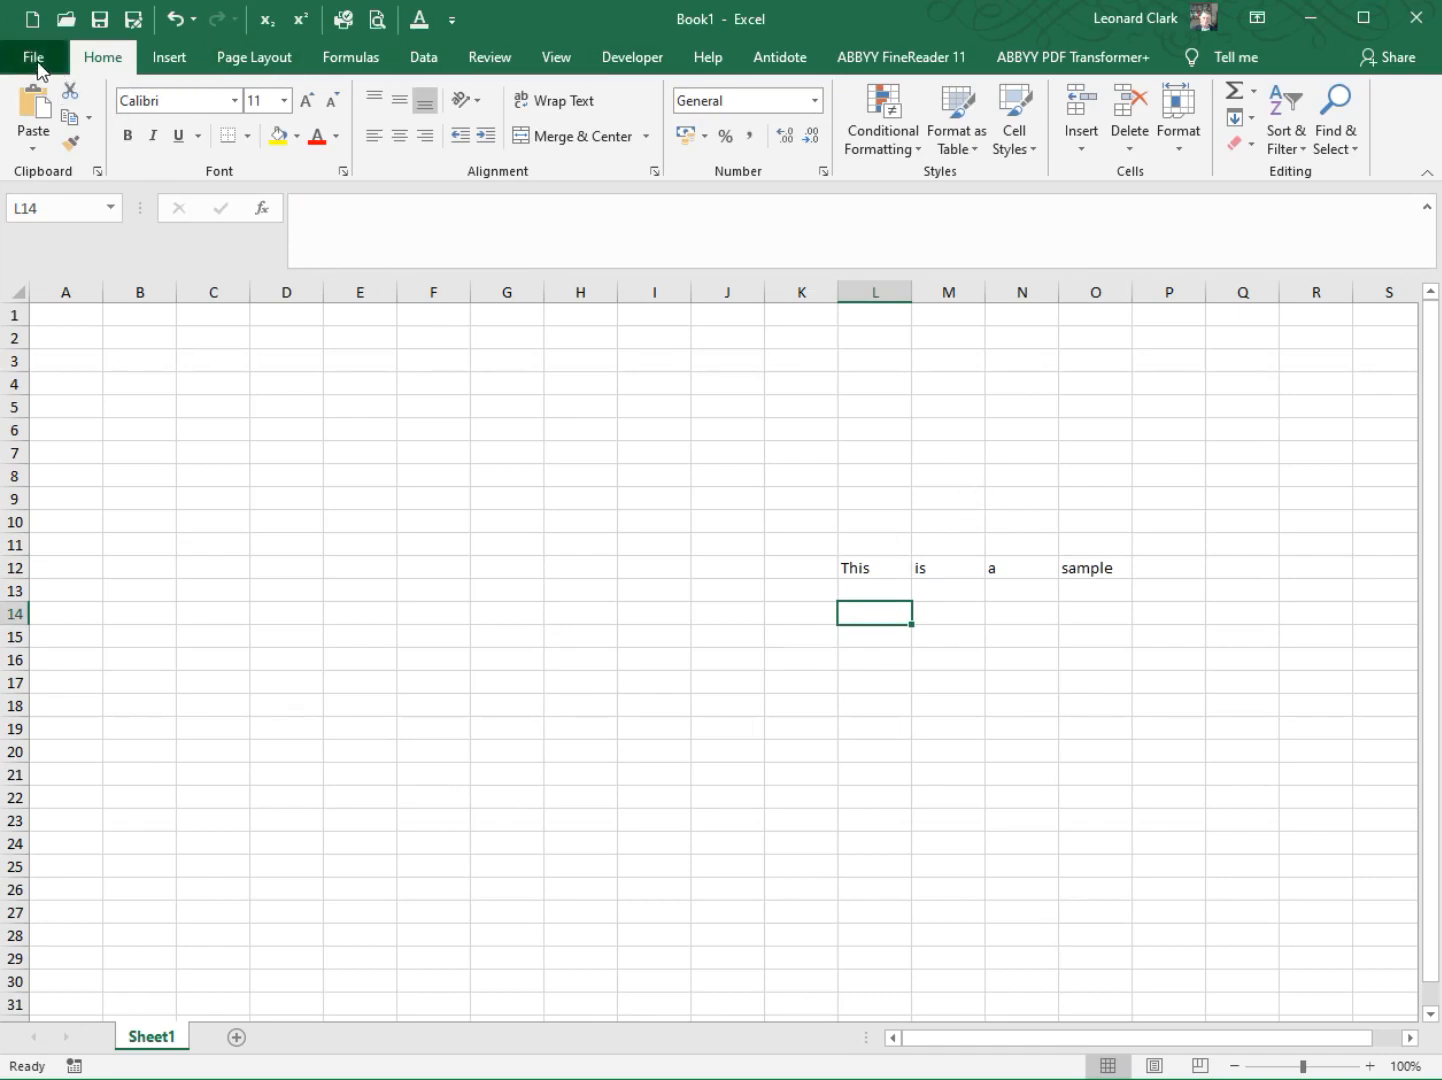
# - Open Excel's General options, examine the multiple-display and Mini Toolbar settings, and leave without saving changes
pyautogui.click(35, 60)
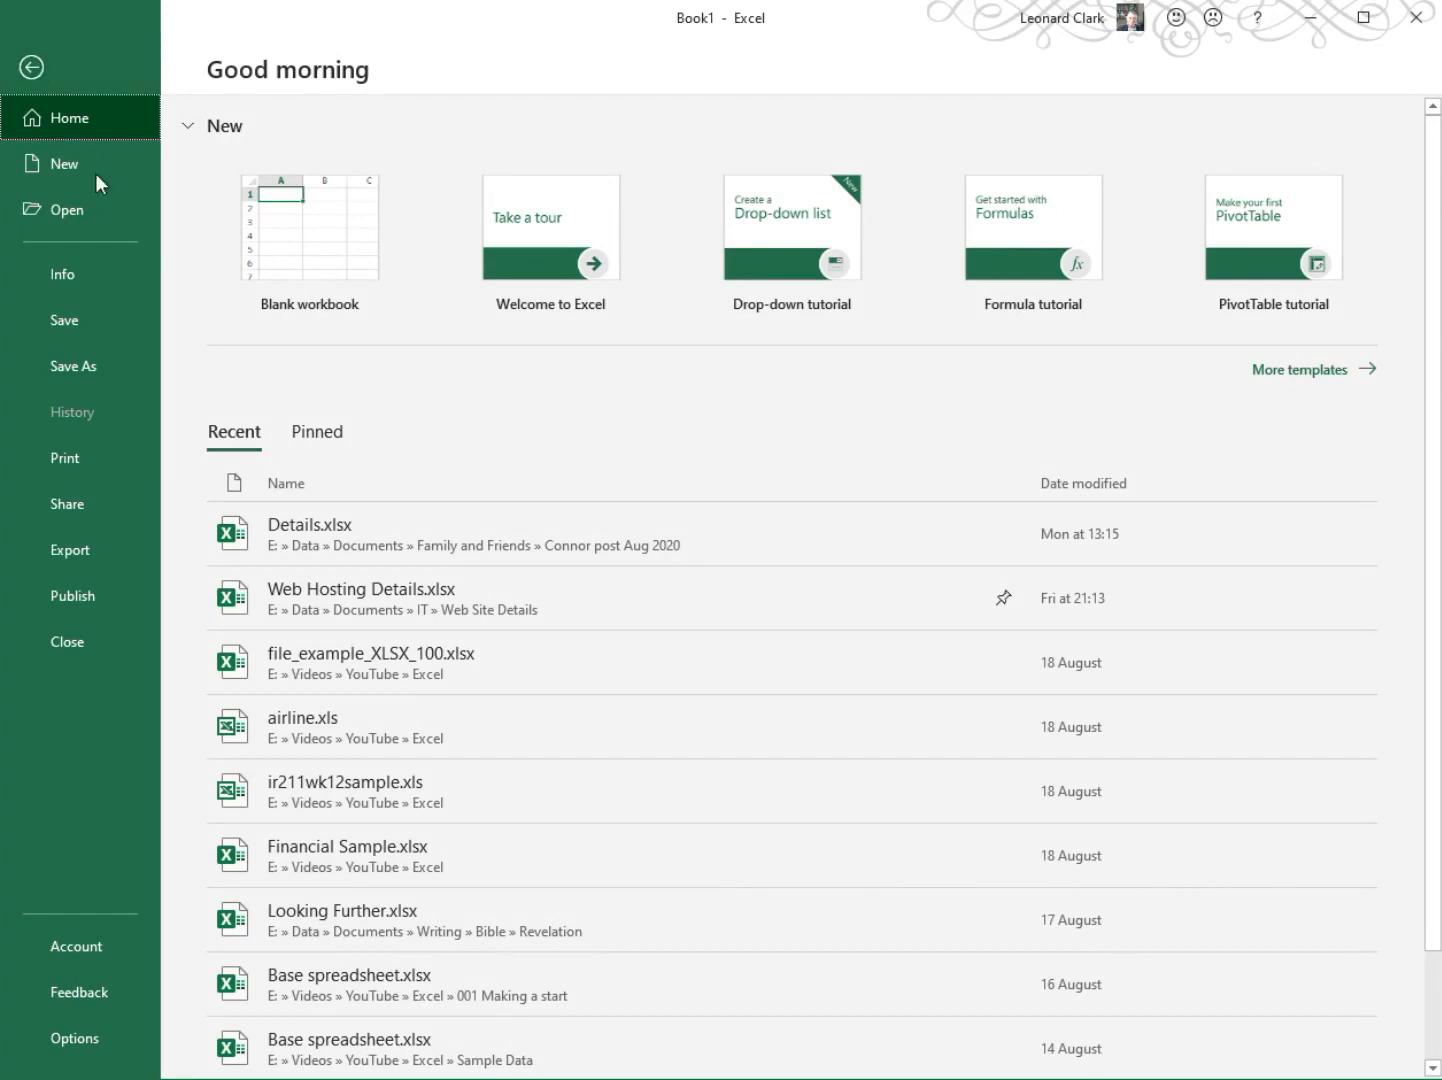
pyautogui.click(84, 1046)
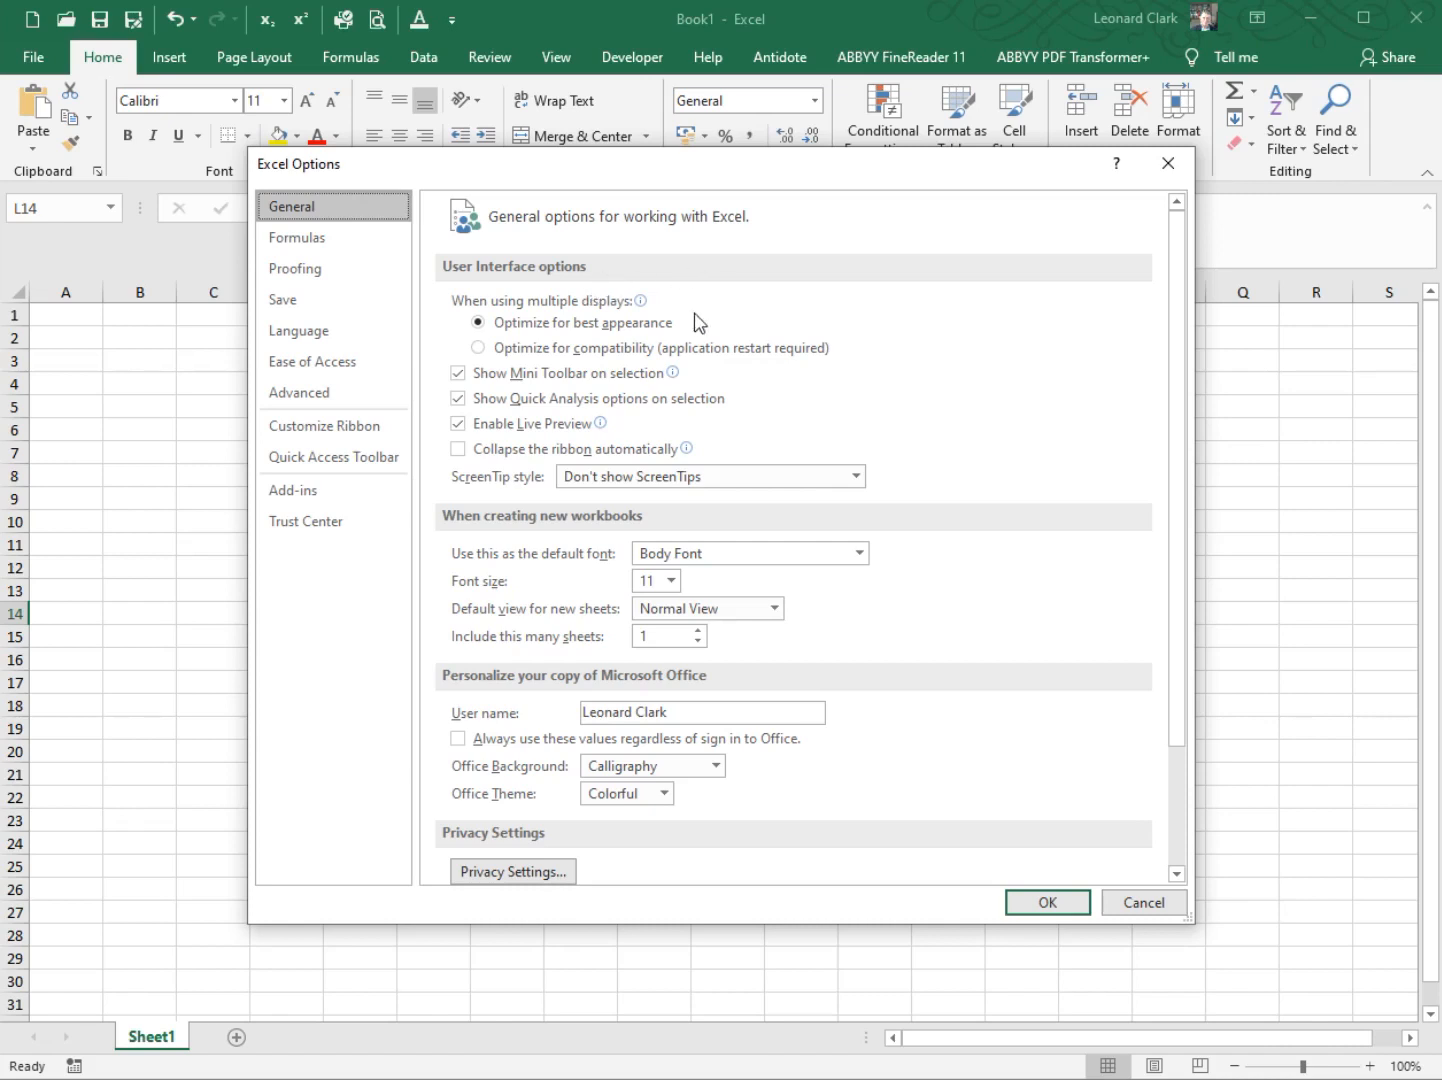
pyautogui.moveTo(535, 340)
pyautogui.moveTo(705, 352)
pyautogui.moveTo(922, 348)
pyautogui.moveTo(673, 374)
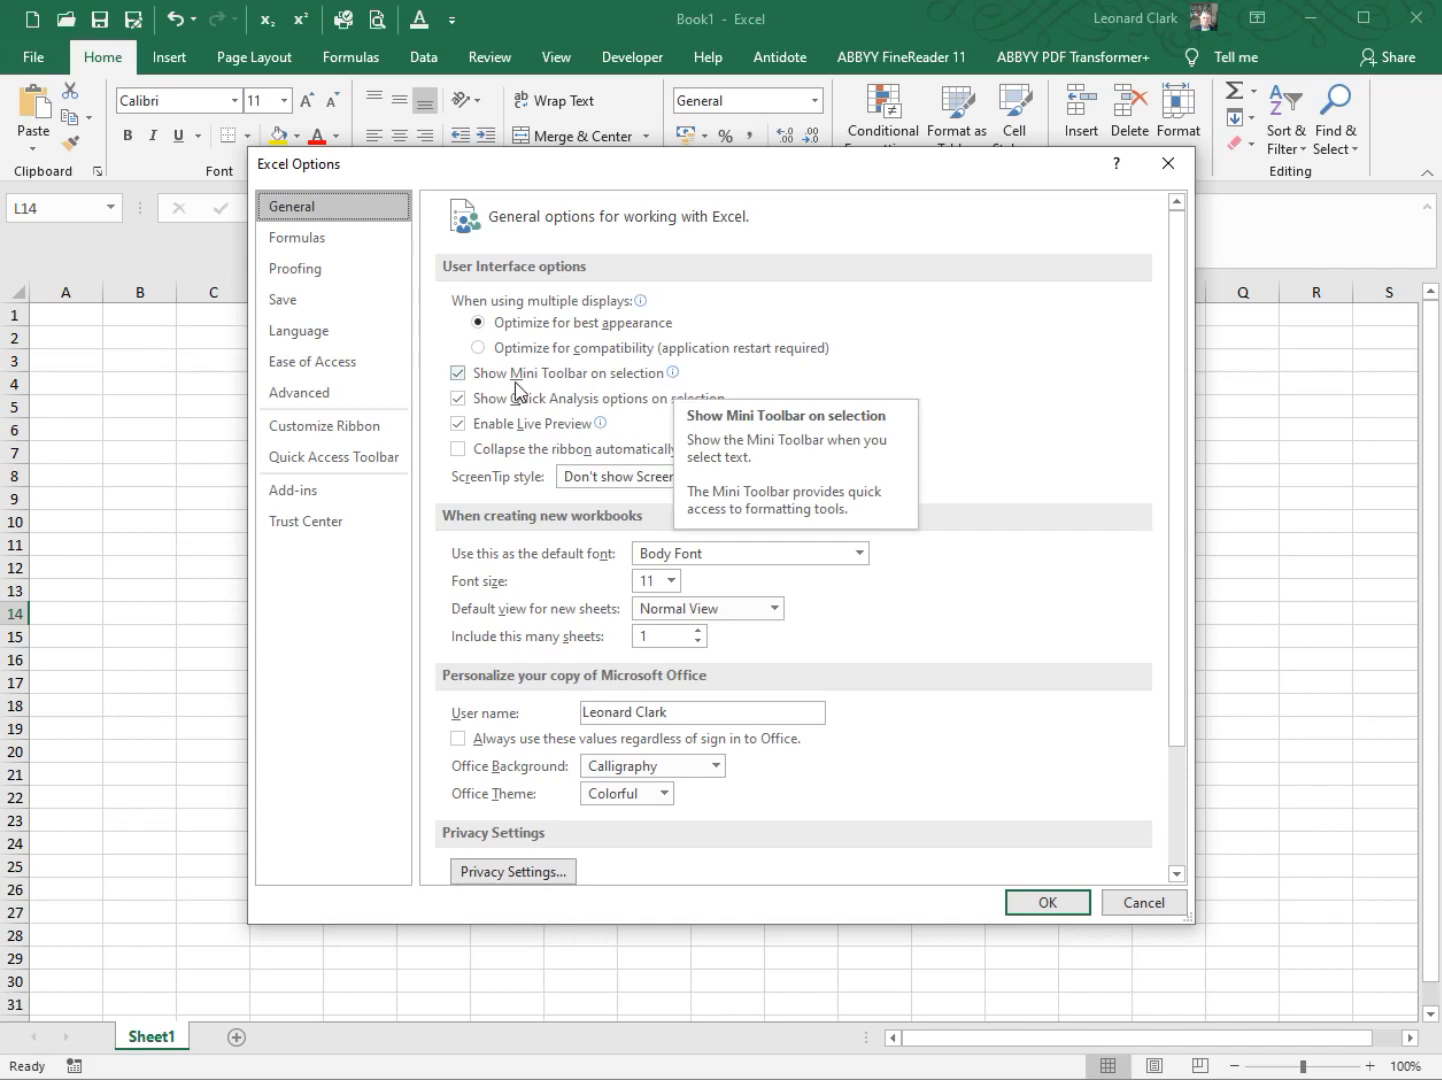
pyautogui.click(1131, 907)
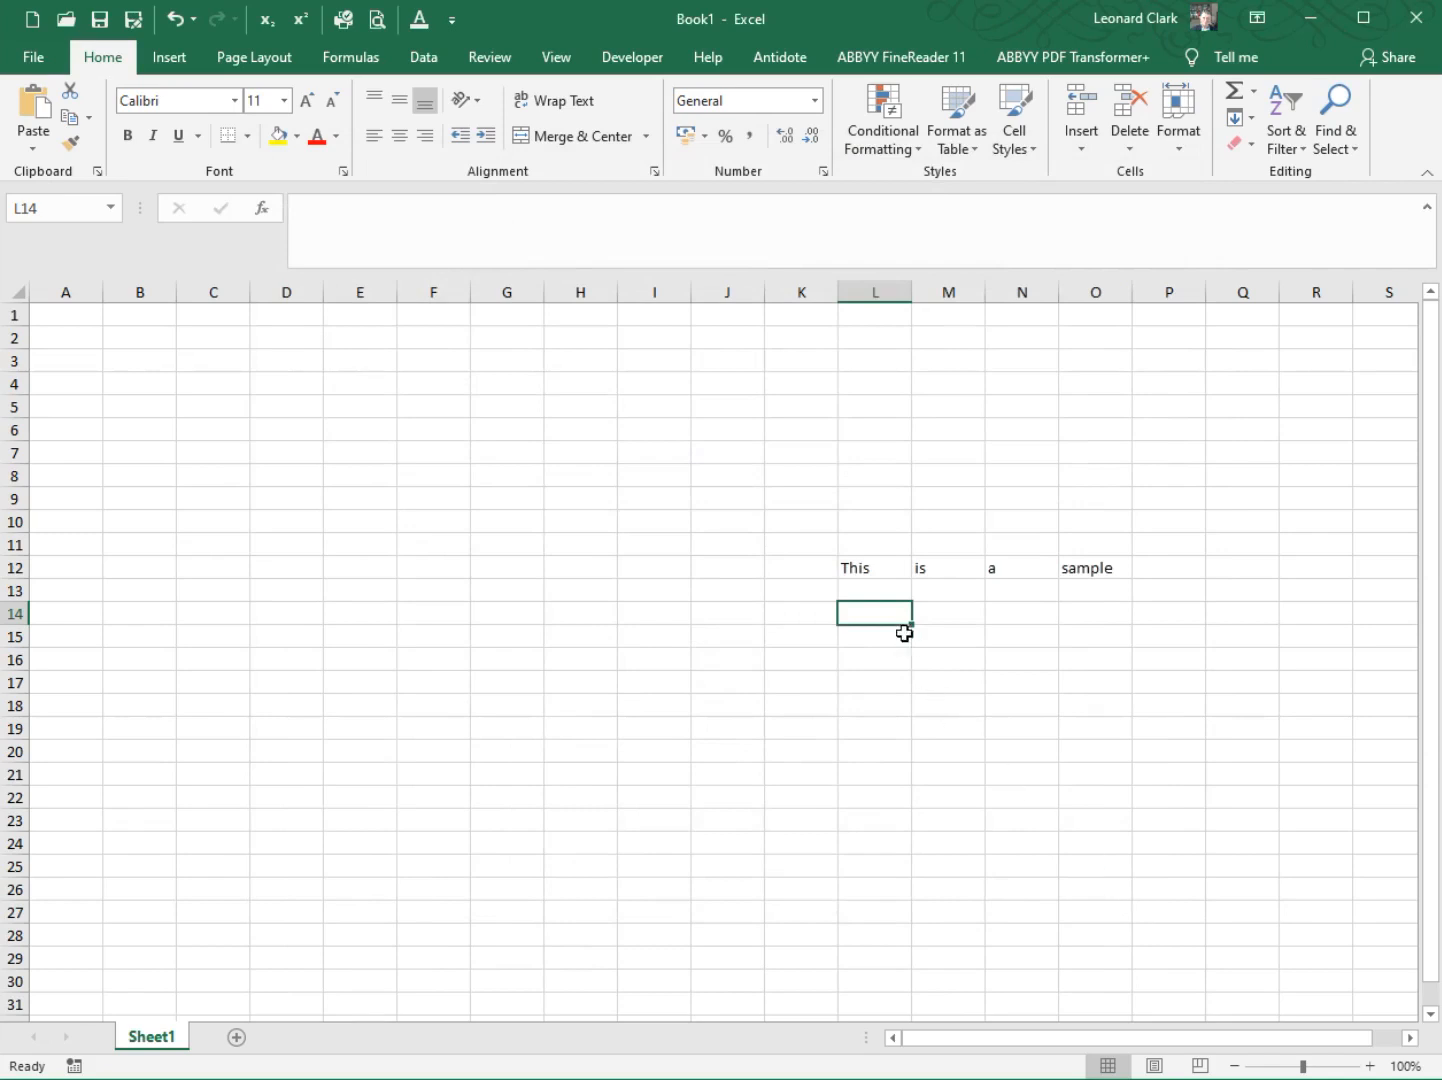
# - Select the word "This" in cell L12's formula bar entry and view its Mini Toolbar and context commands
pyautogui.click(873, 571)
pyautogui.moveTo(870, 571)
pyautogui.mouseDown()
pyautogui.moveTo(924, 566)
pyautogui.moveTo(869, 566)
pyautogui.mouseUp()
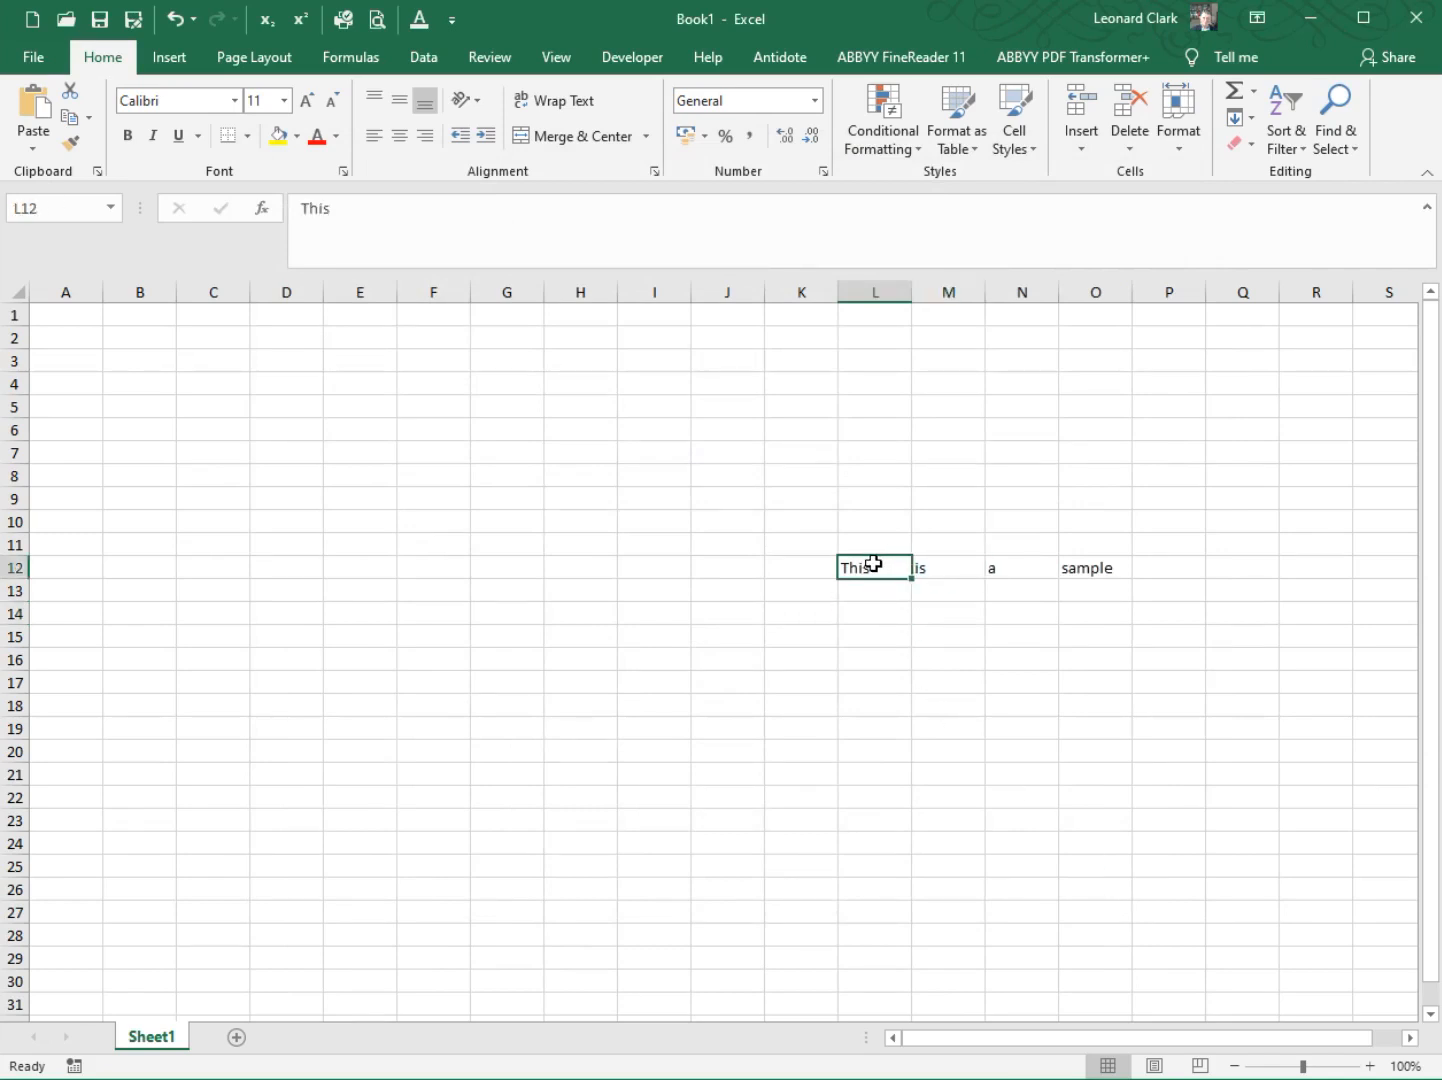
pyautogui.doubleClick(318, 210)
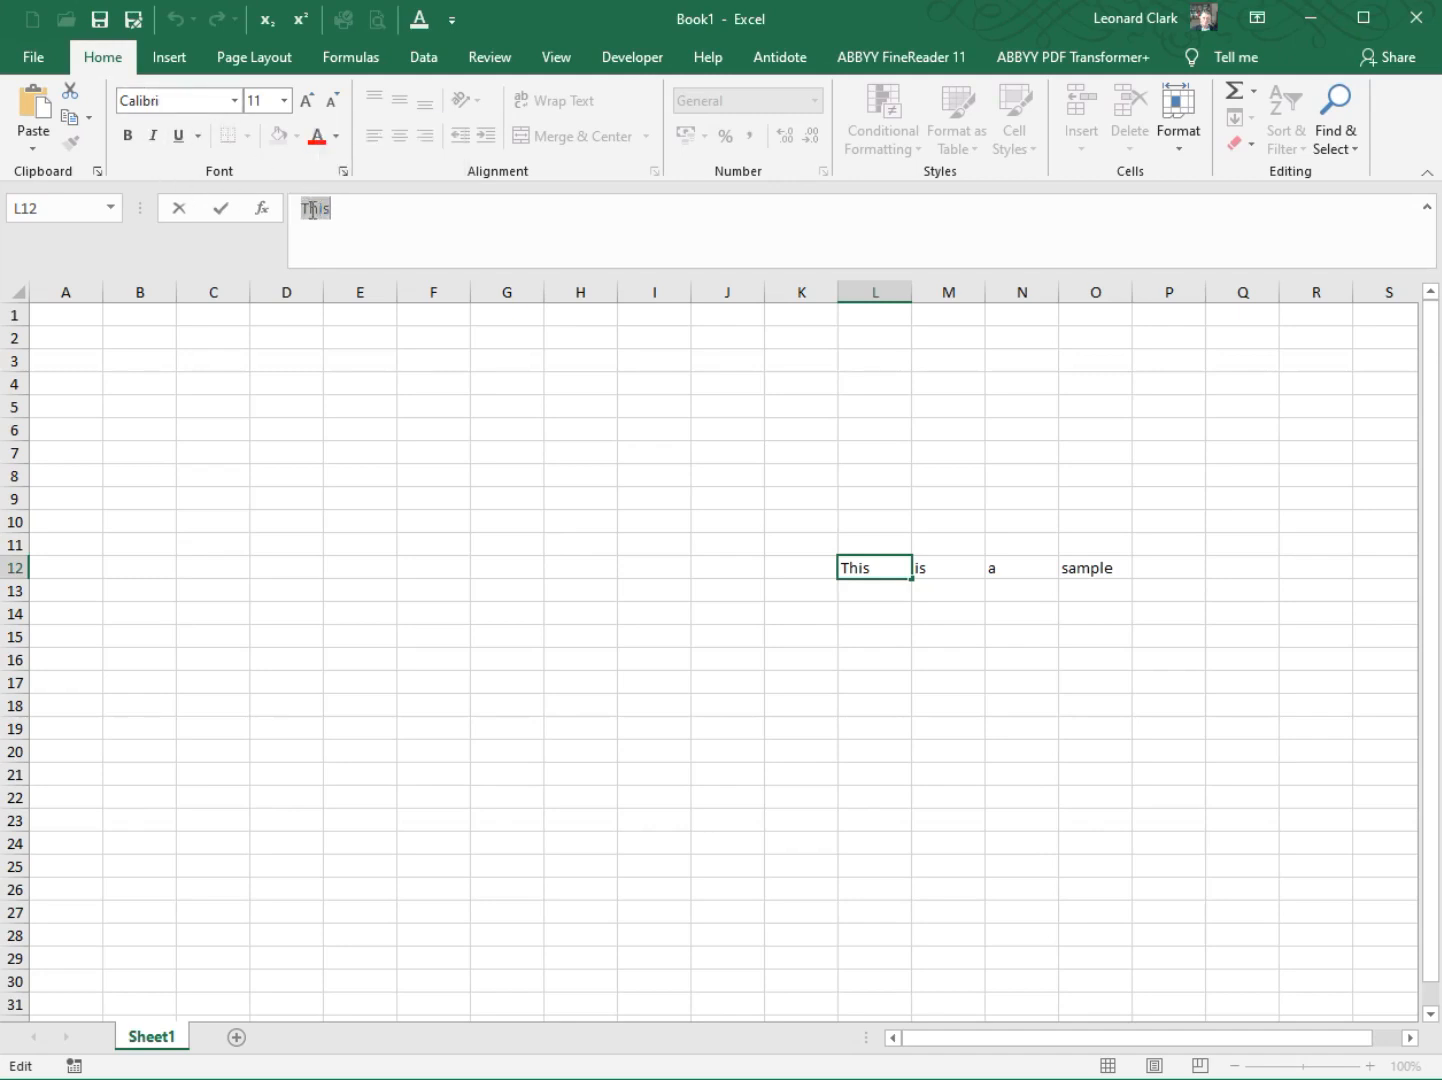
pyautogui.rightClick(314, 216)
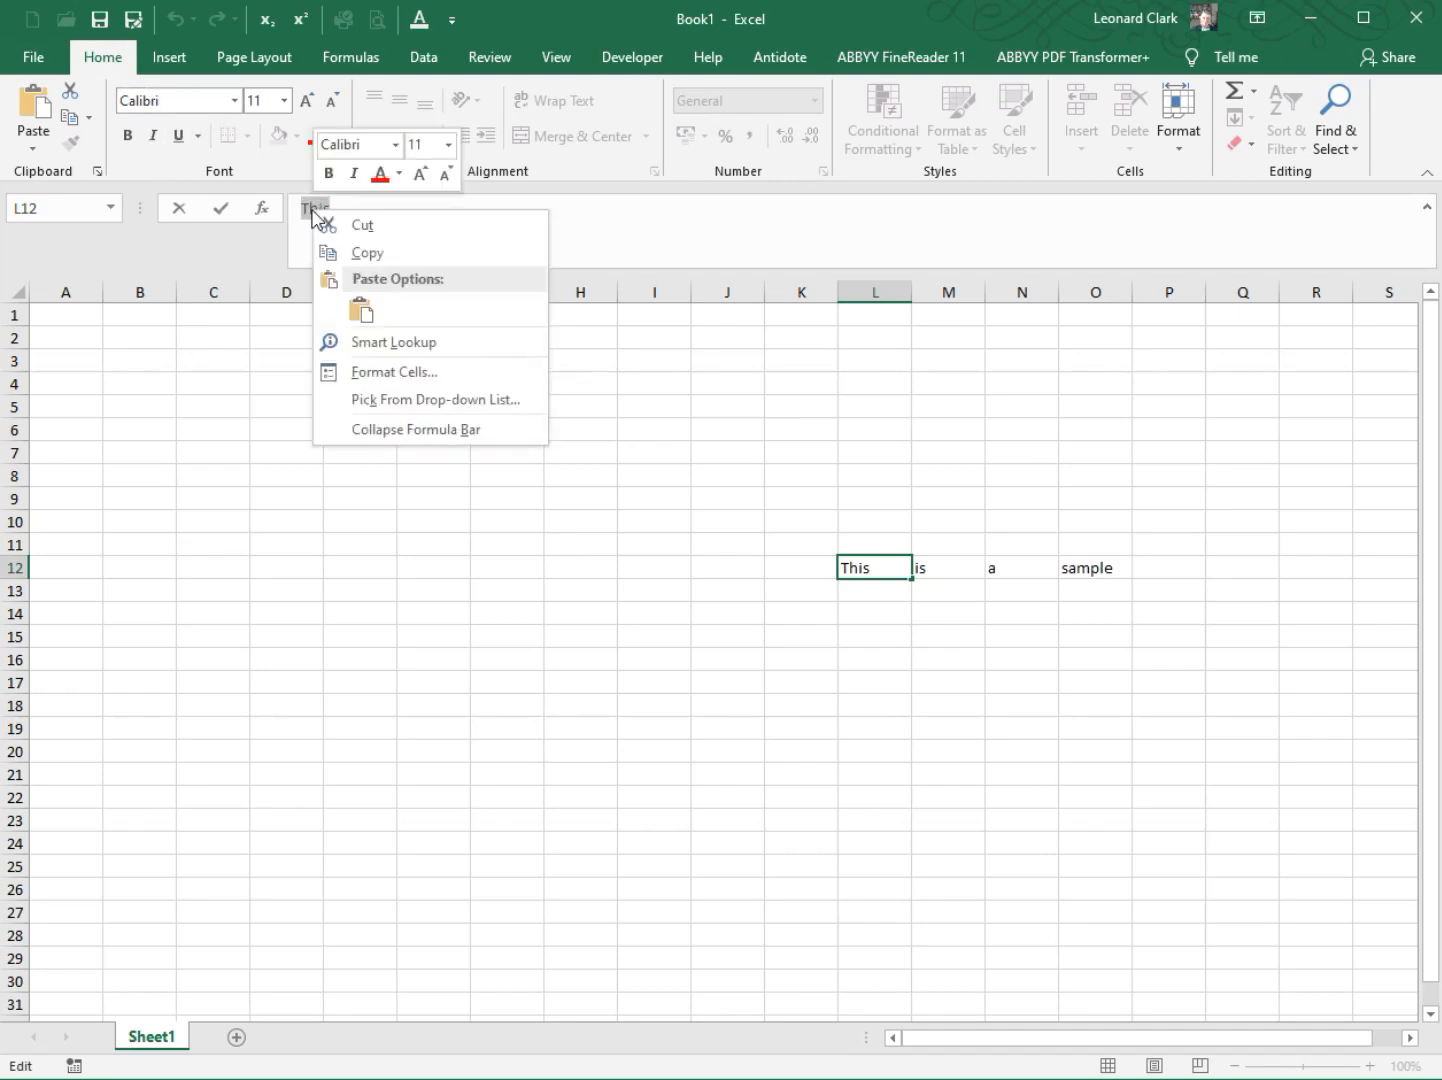
pyautogui.press('Escape')
pyautogui.click(314, 210)
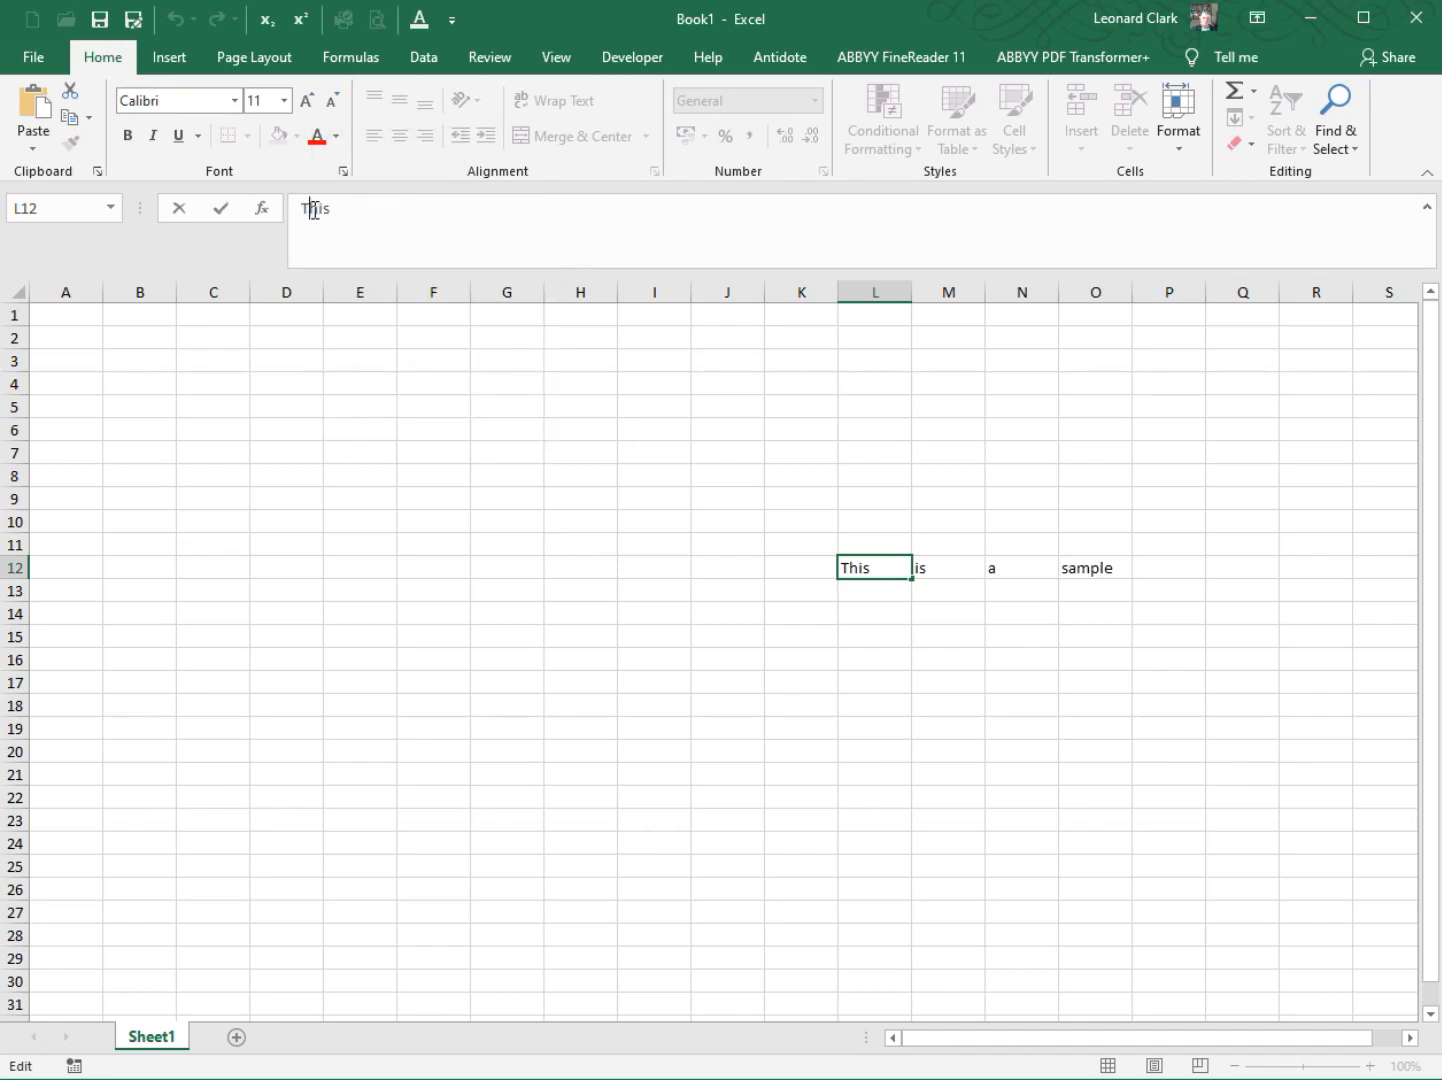
pyautogui.doubleClick(314, 210)
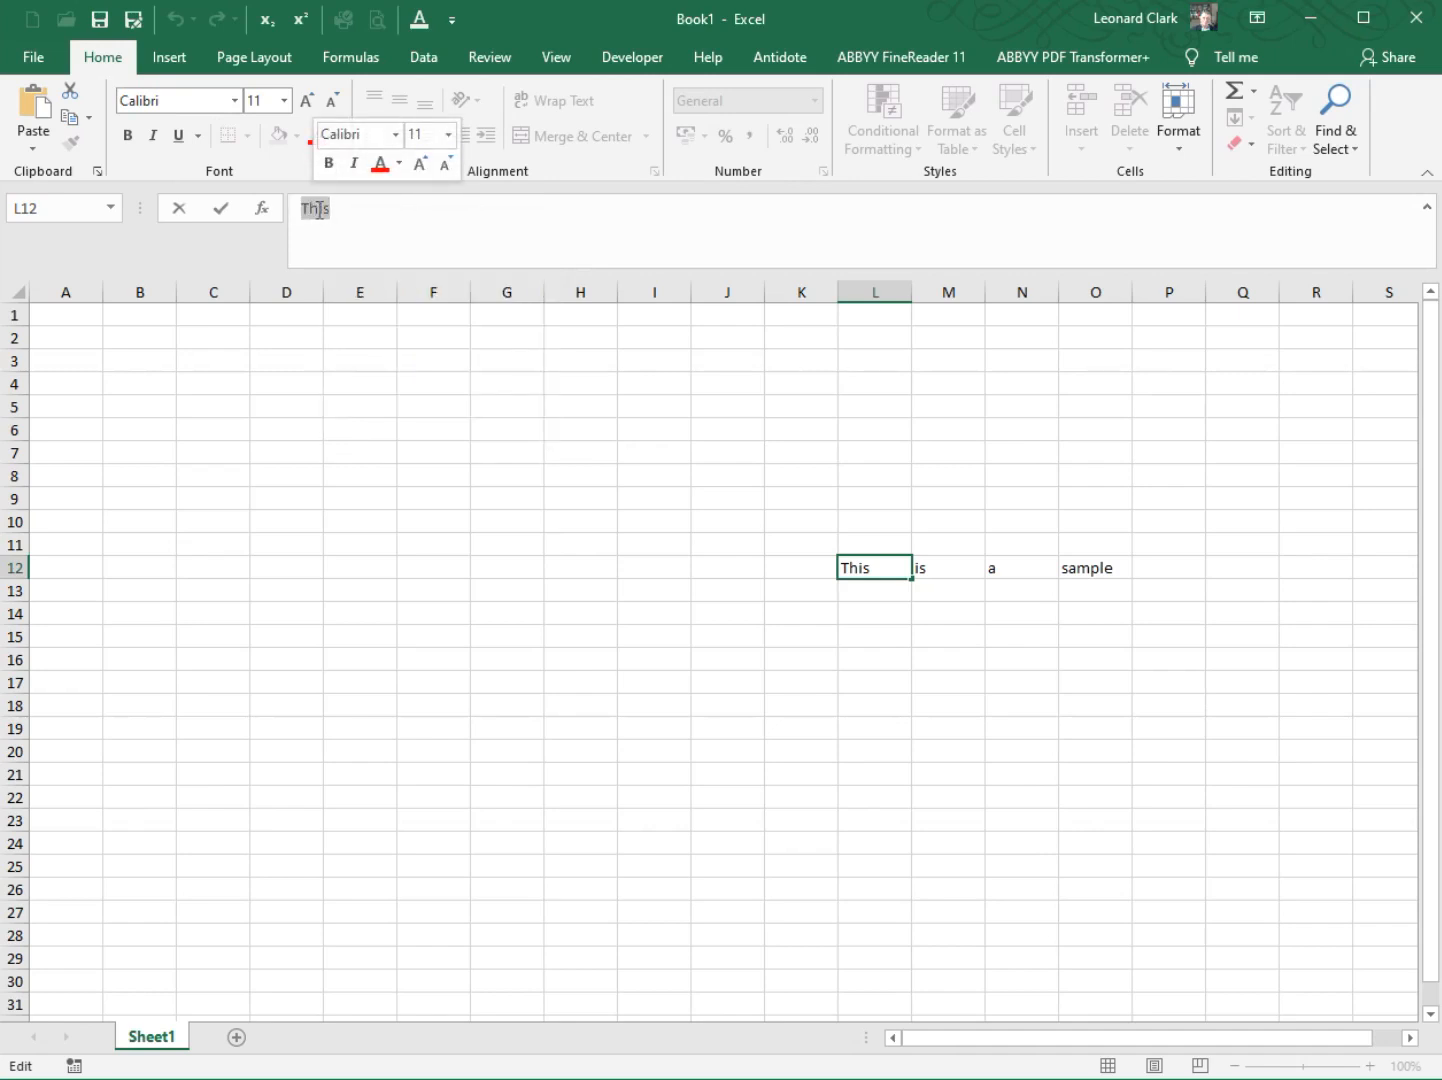
pyautogui.rightClick(318, 210)
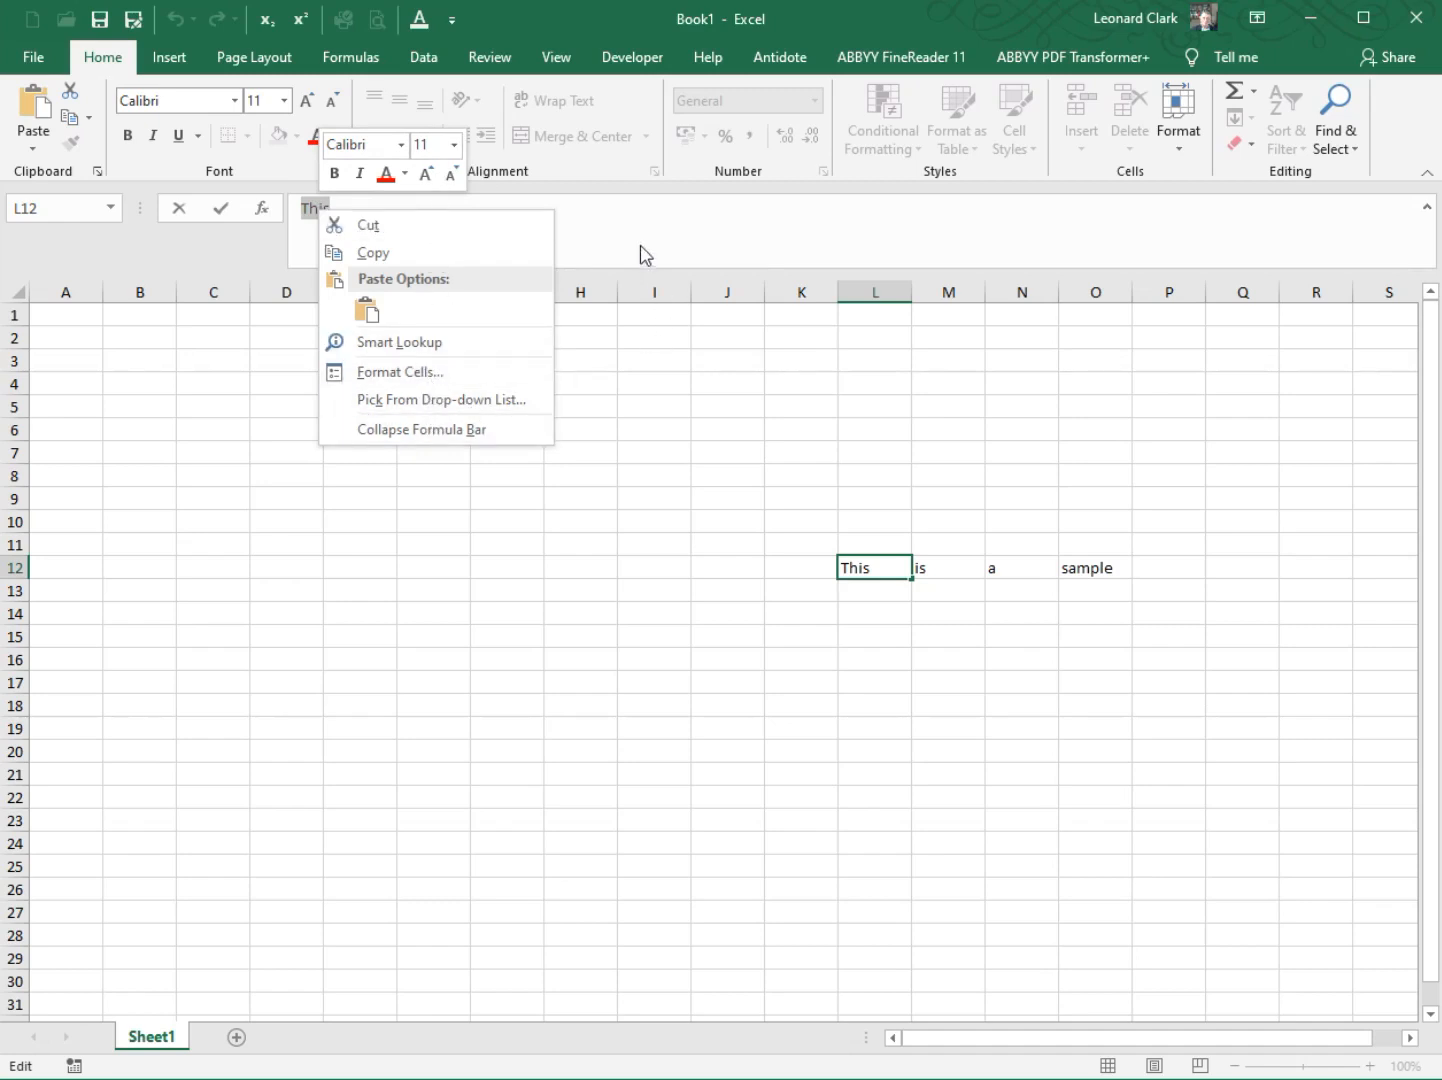
pyautogui.press('Escape')
pyautogui.click(345, 212)
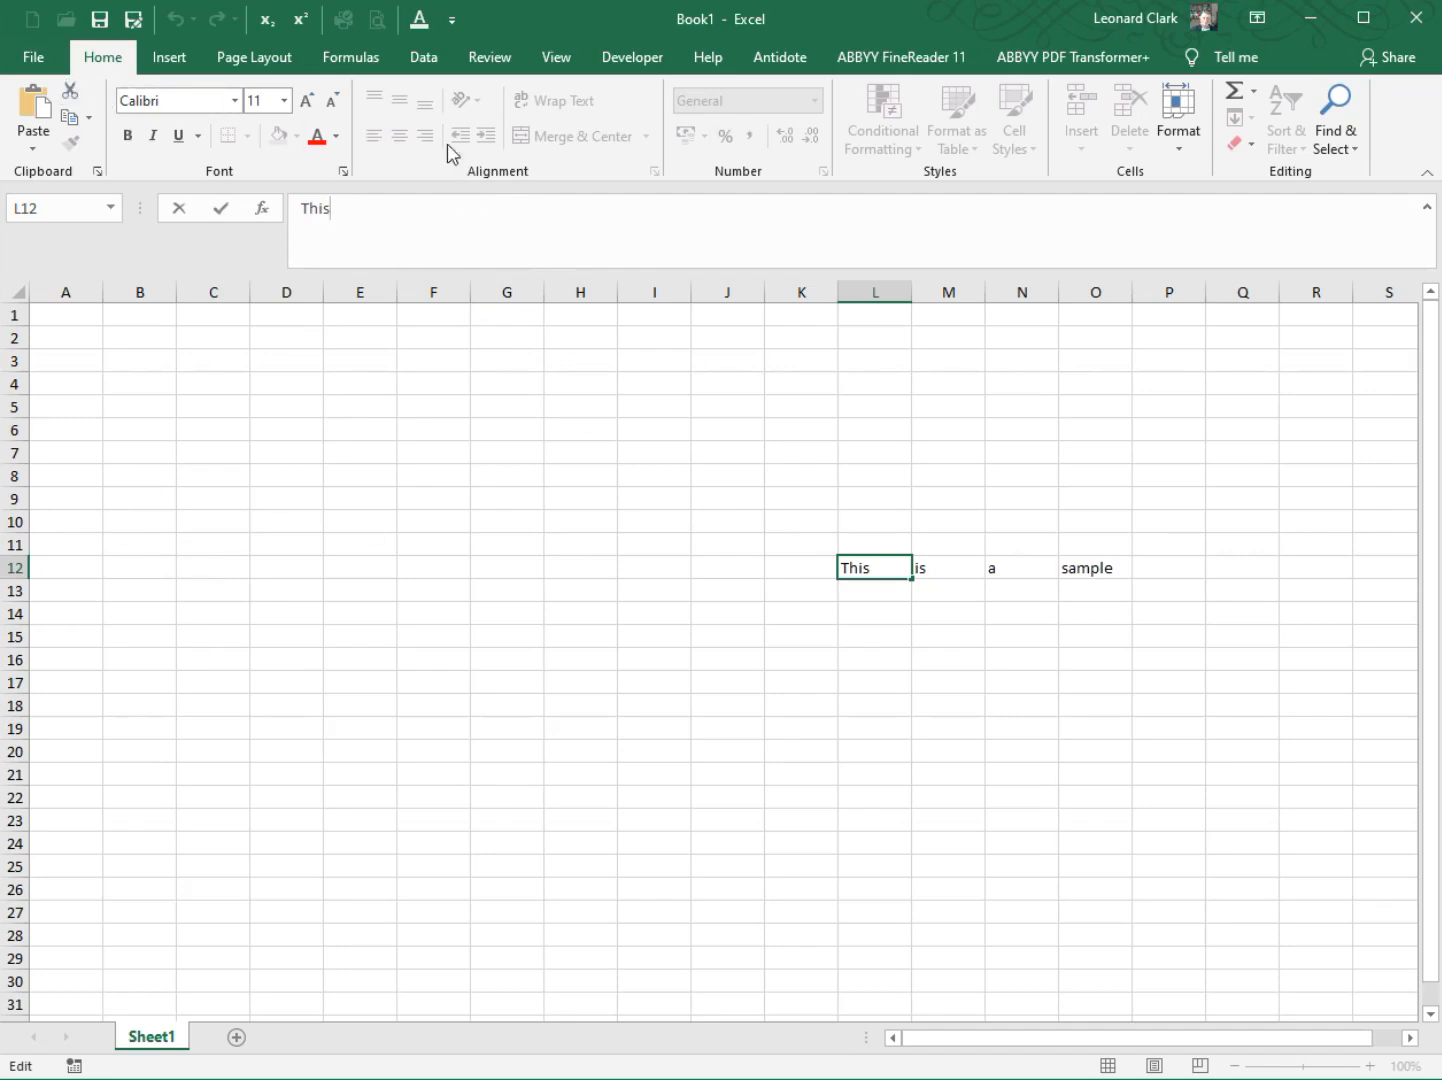
pyautogui.click(453, 22)
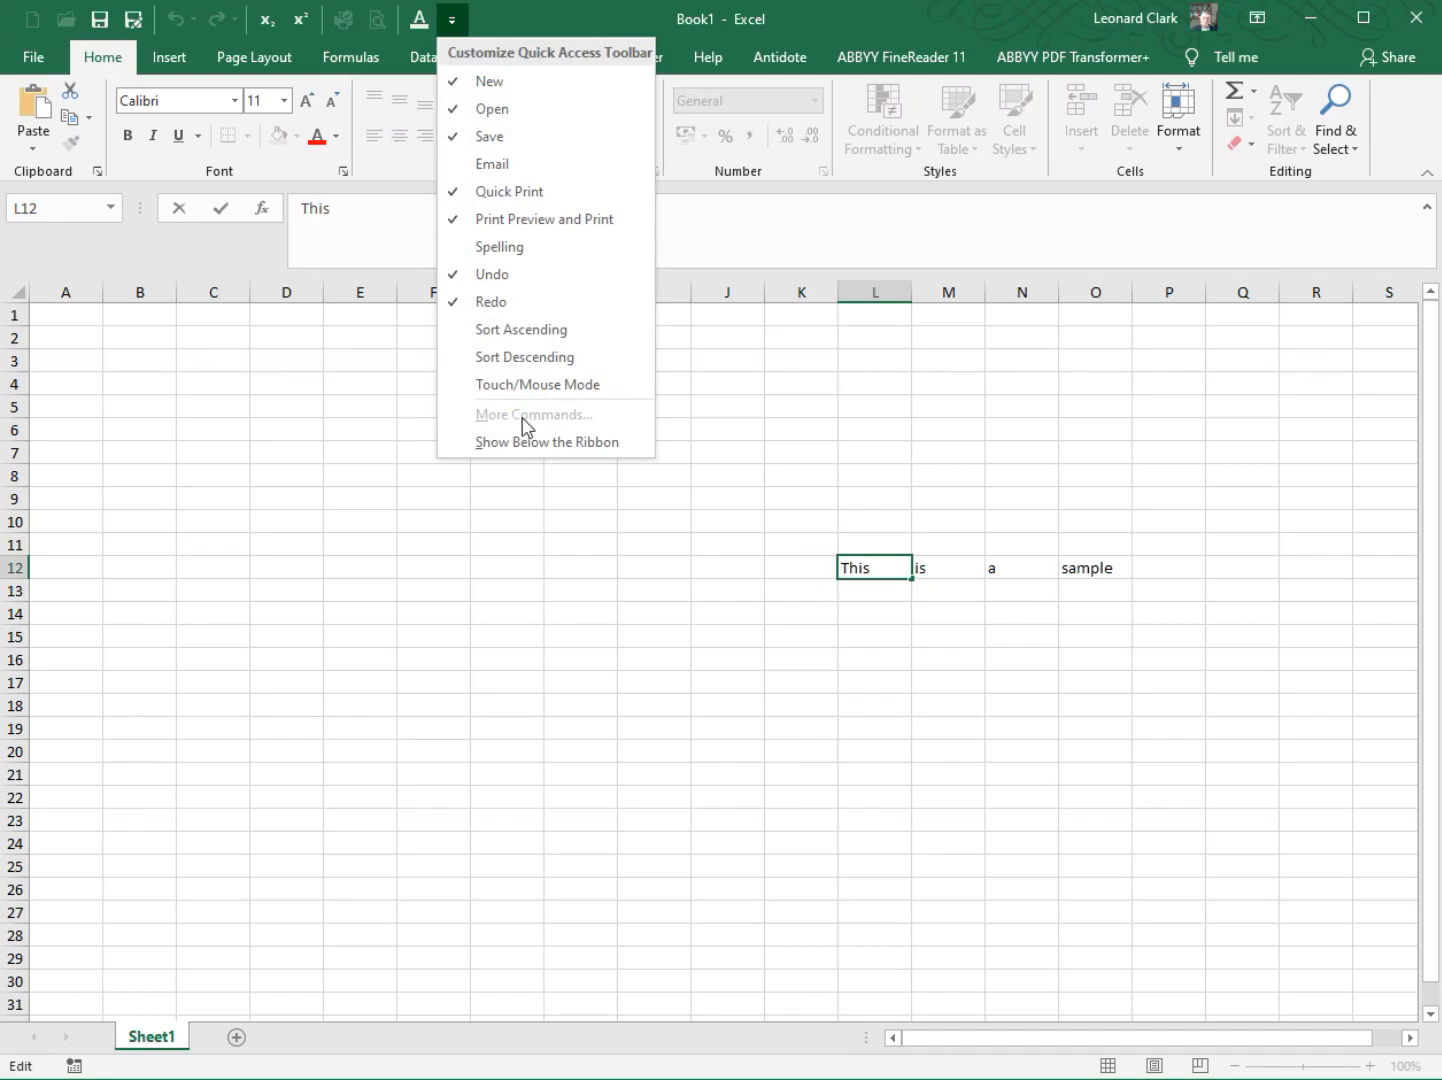
pyautogui.click(874, 587)
pyautogui.click(874, 587)
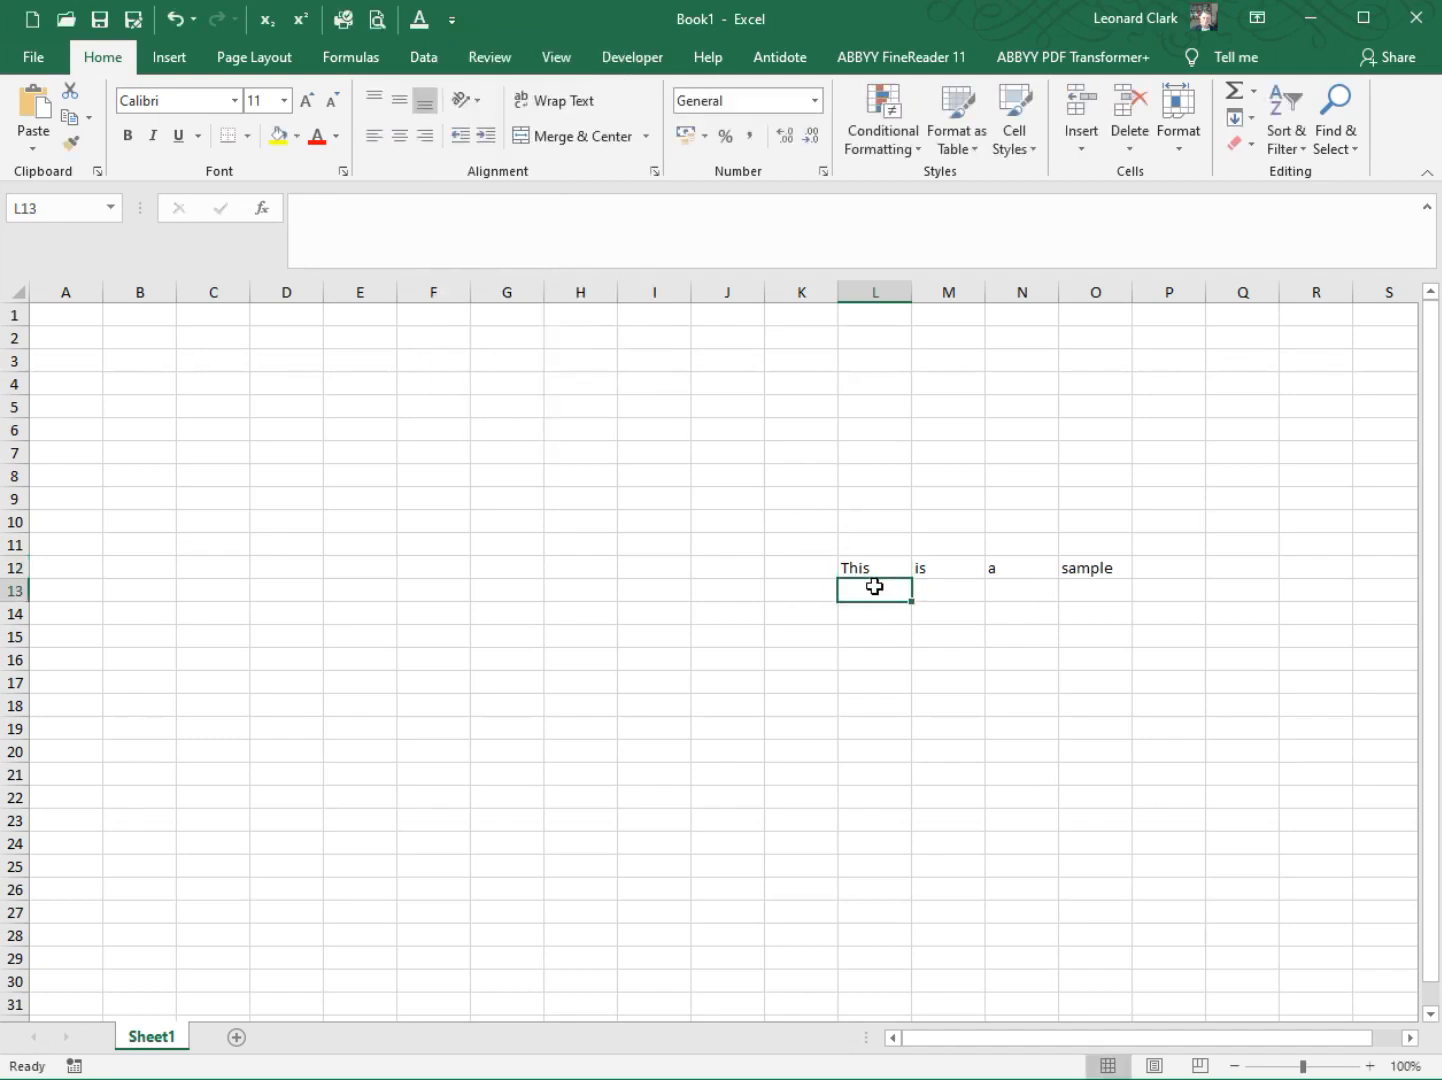
pyautogui.click(384, 233)
pyautogui.click(556, 446)
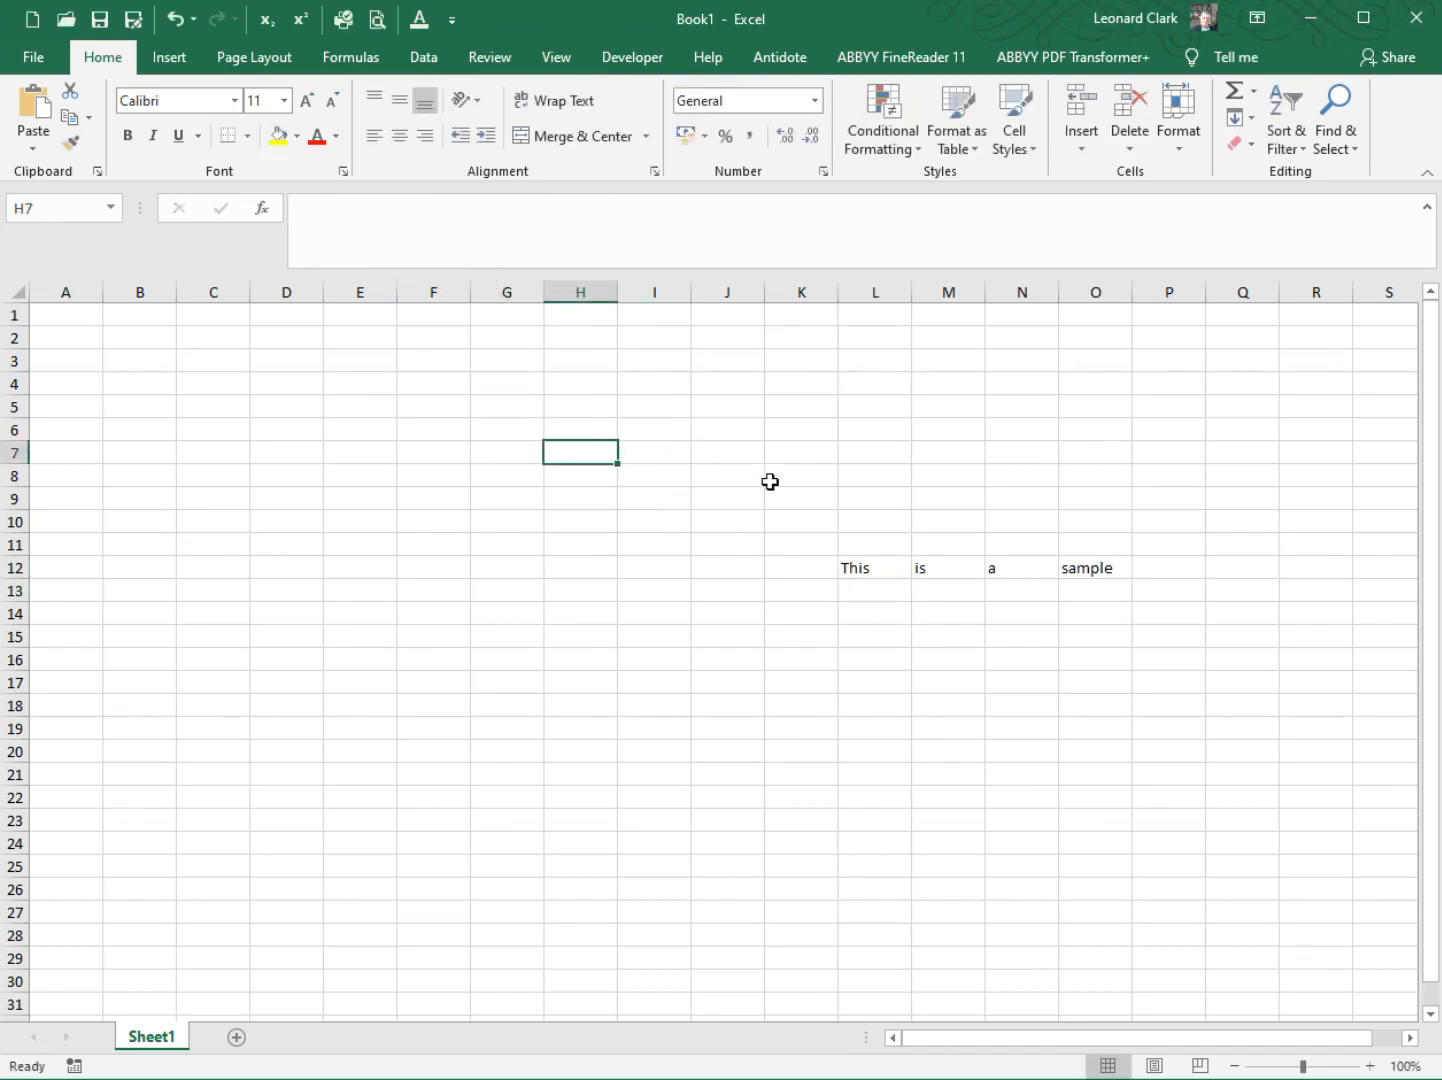
# - Turn off "Show Mini Toolbar on selection" in Excel's General options and apply the change
pyautogui.click(451, 19)
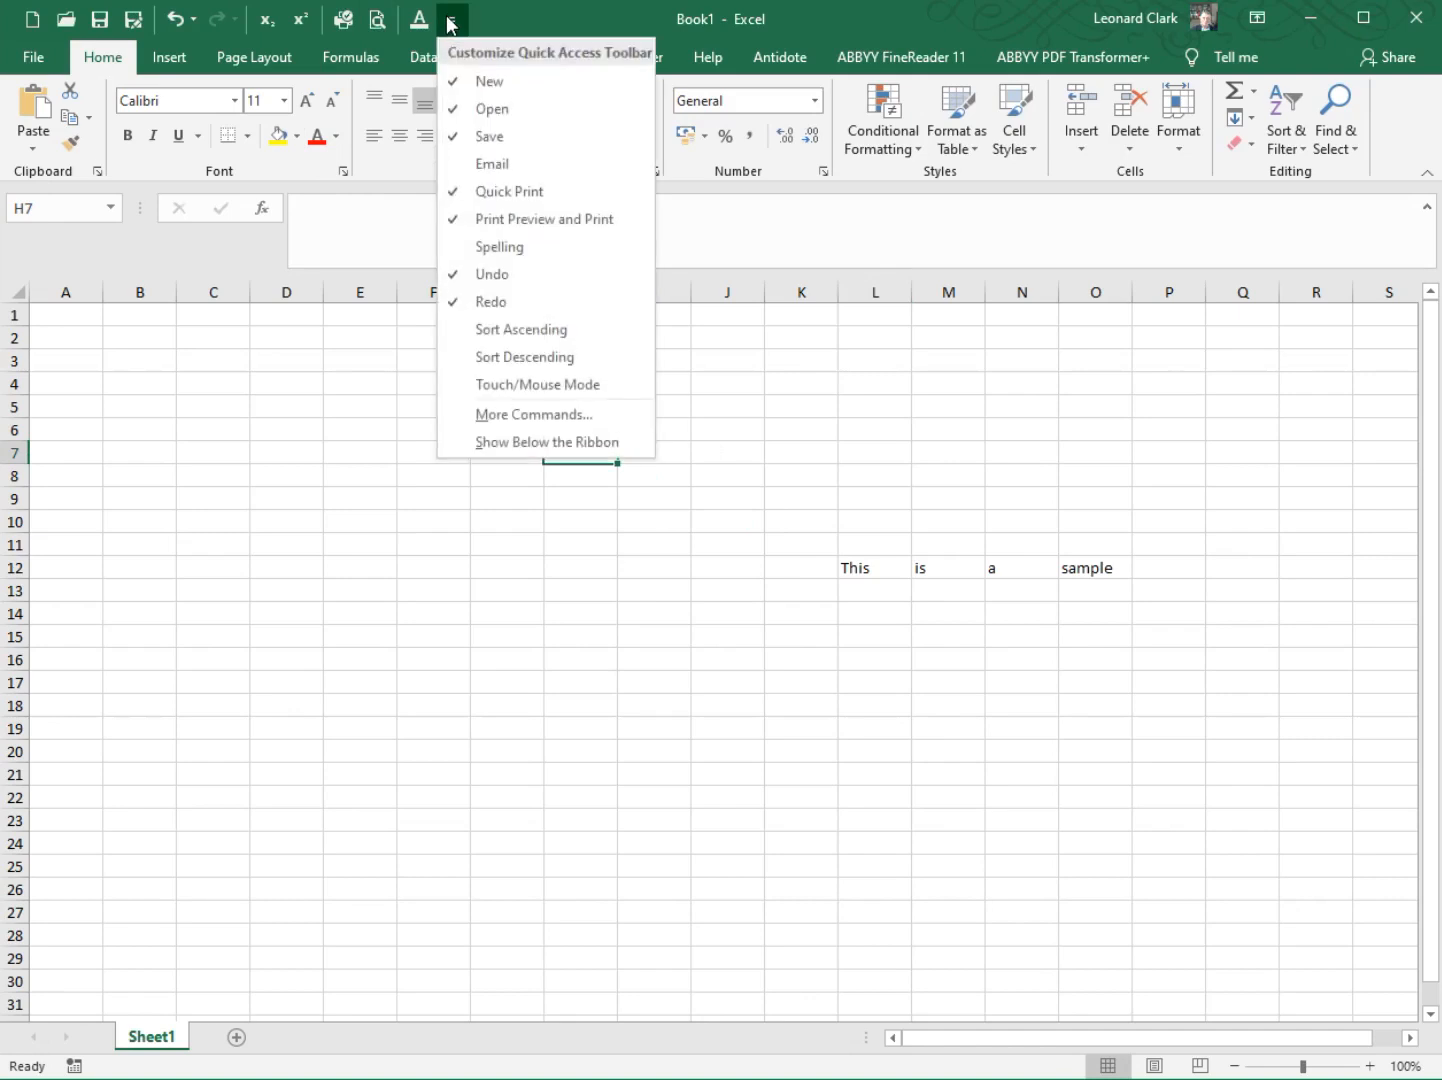
pyautogui.click(530, 415)
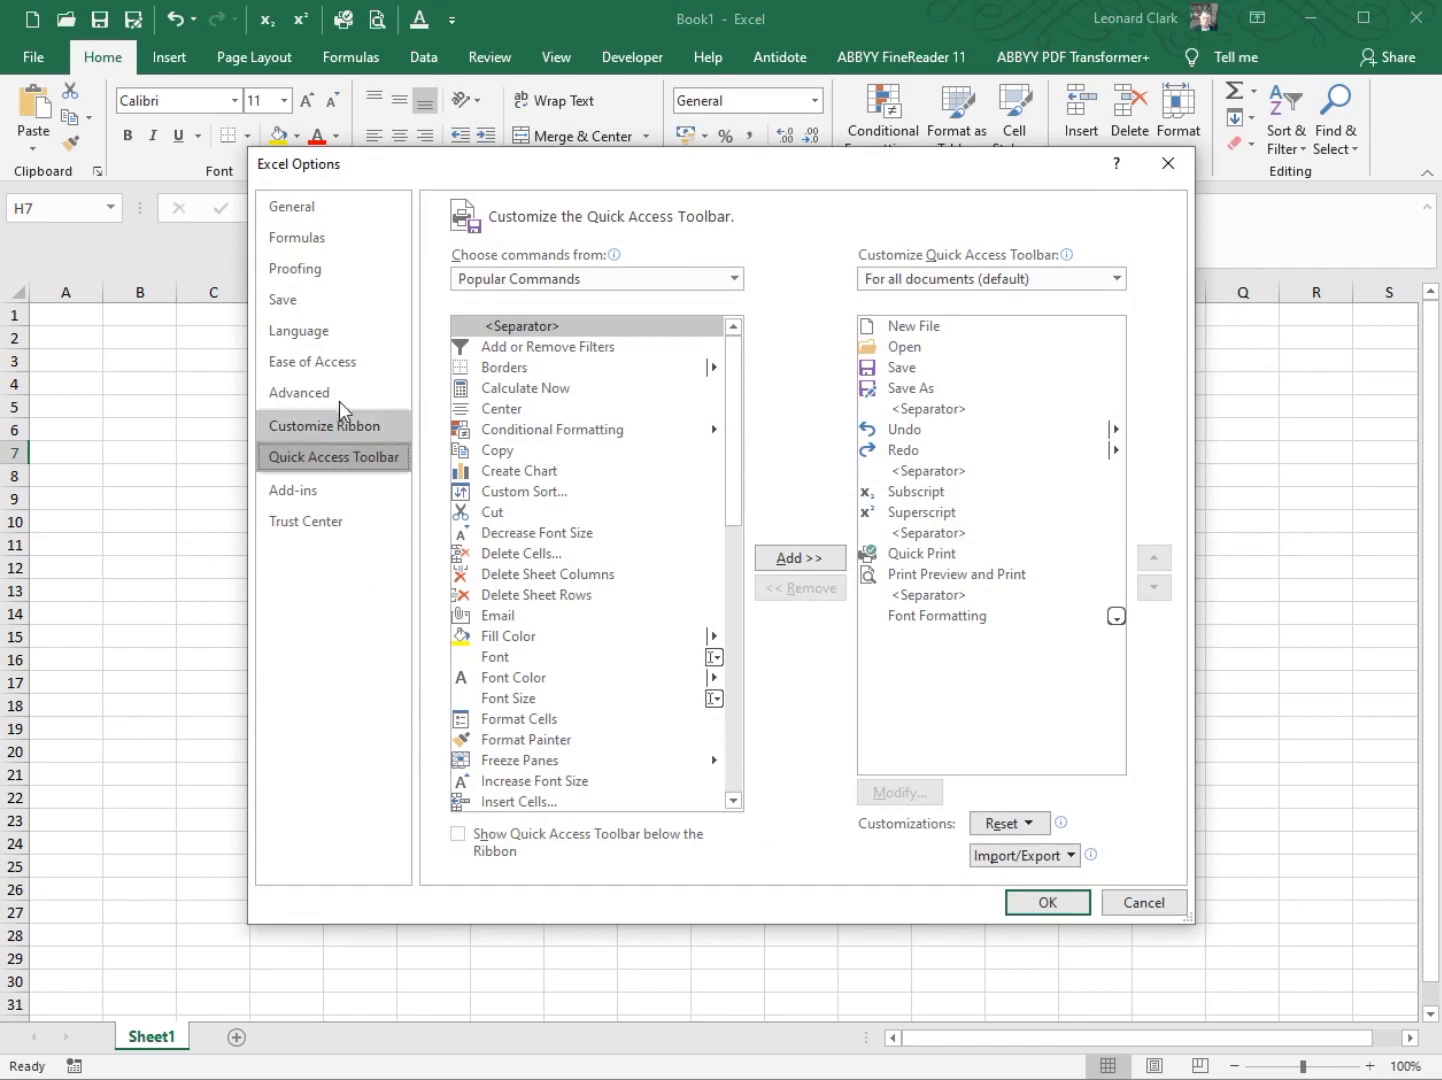
pyautogui.click(310, 206)
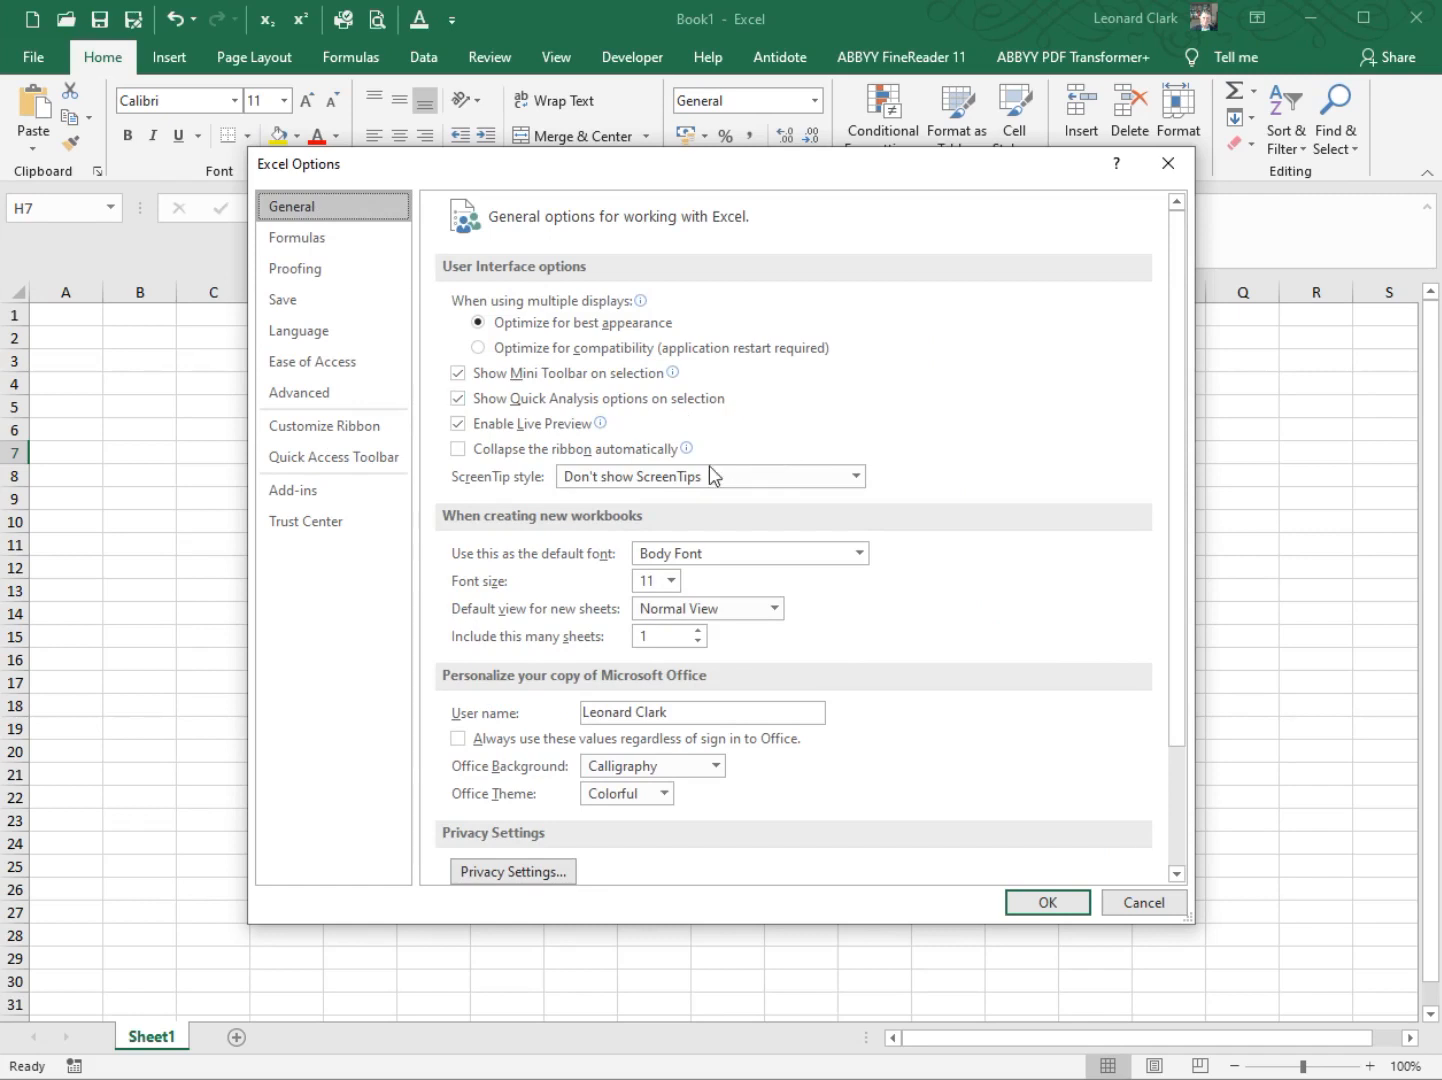
pyautogui.click(458, 374)
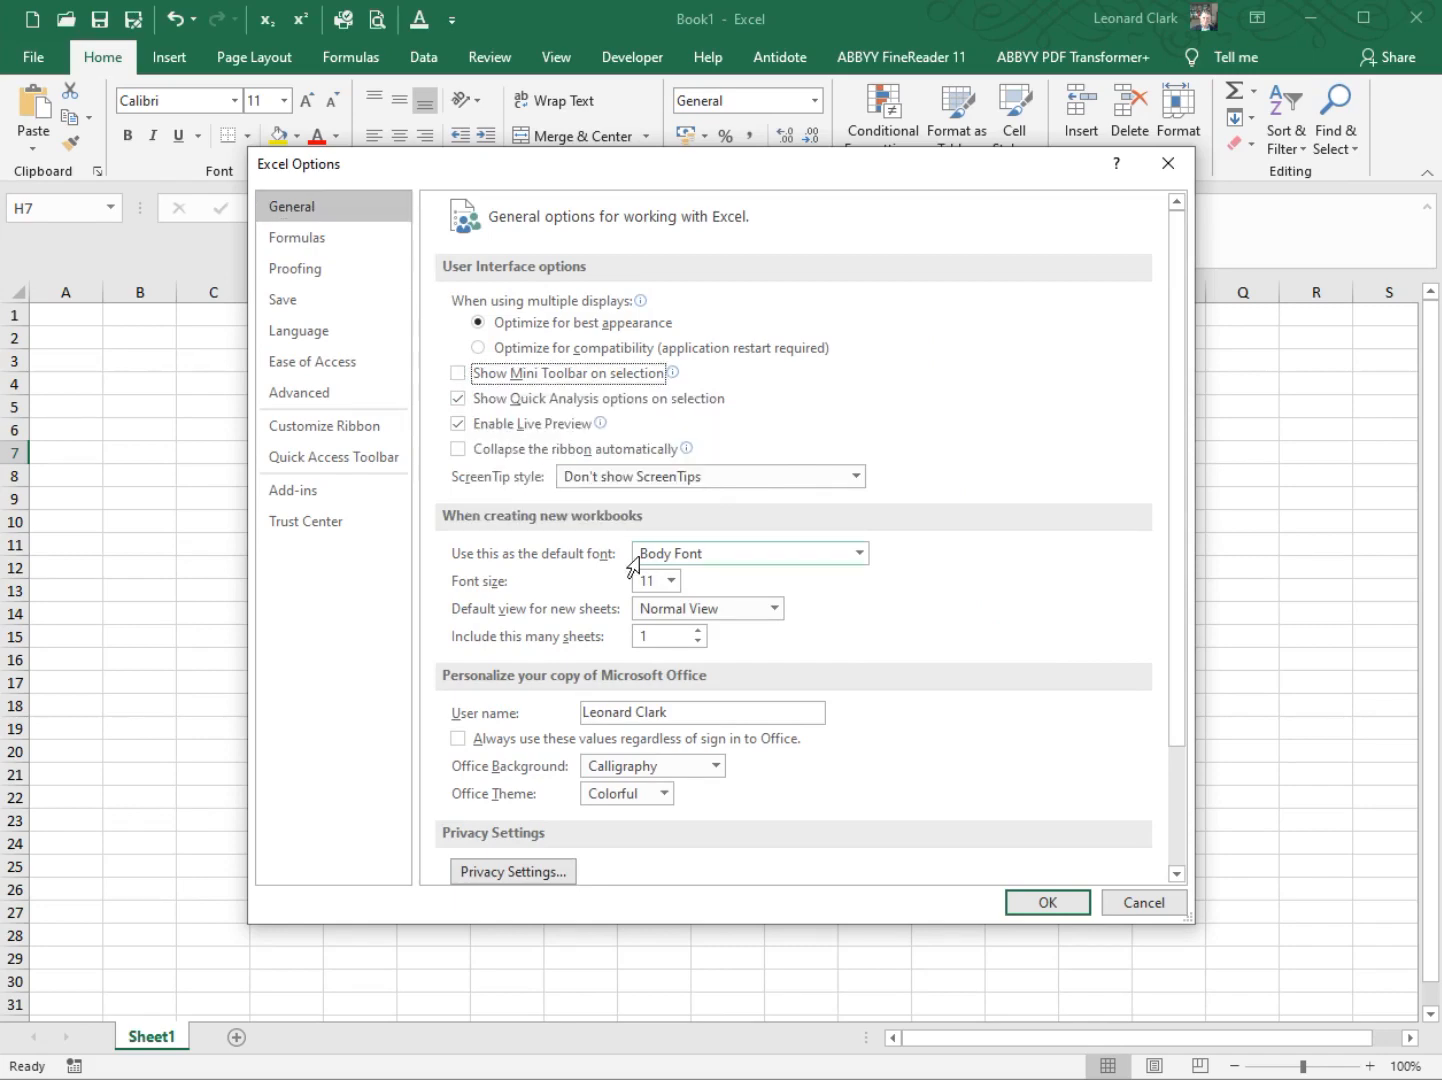
pyautogui.click(1050, 904)
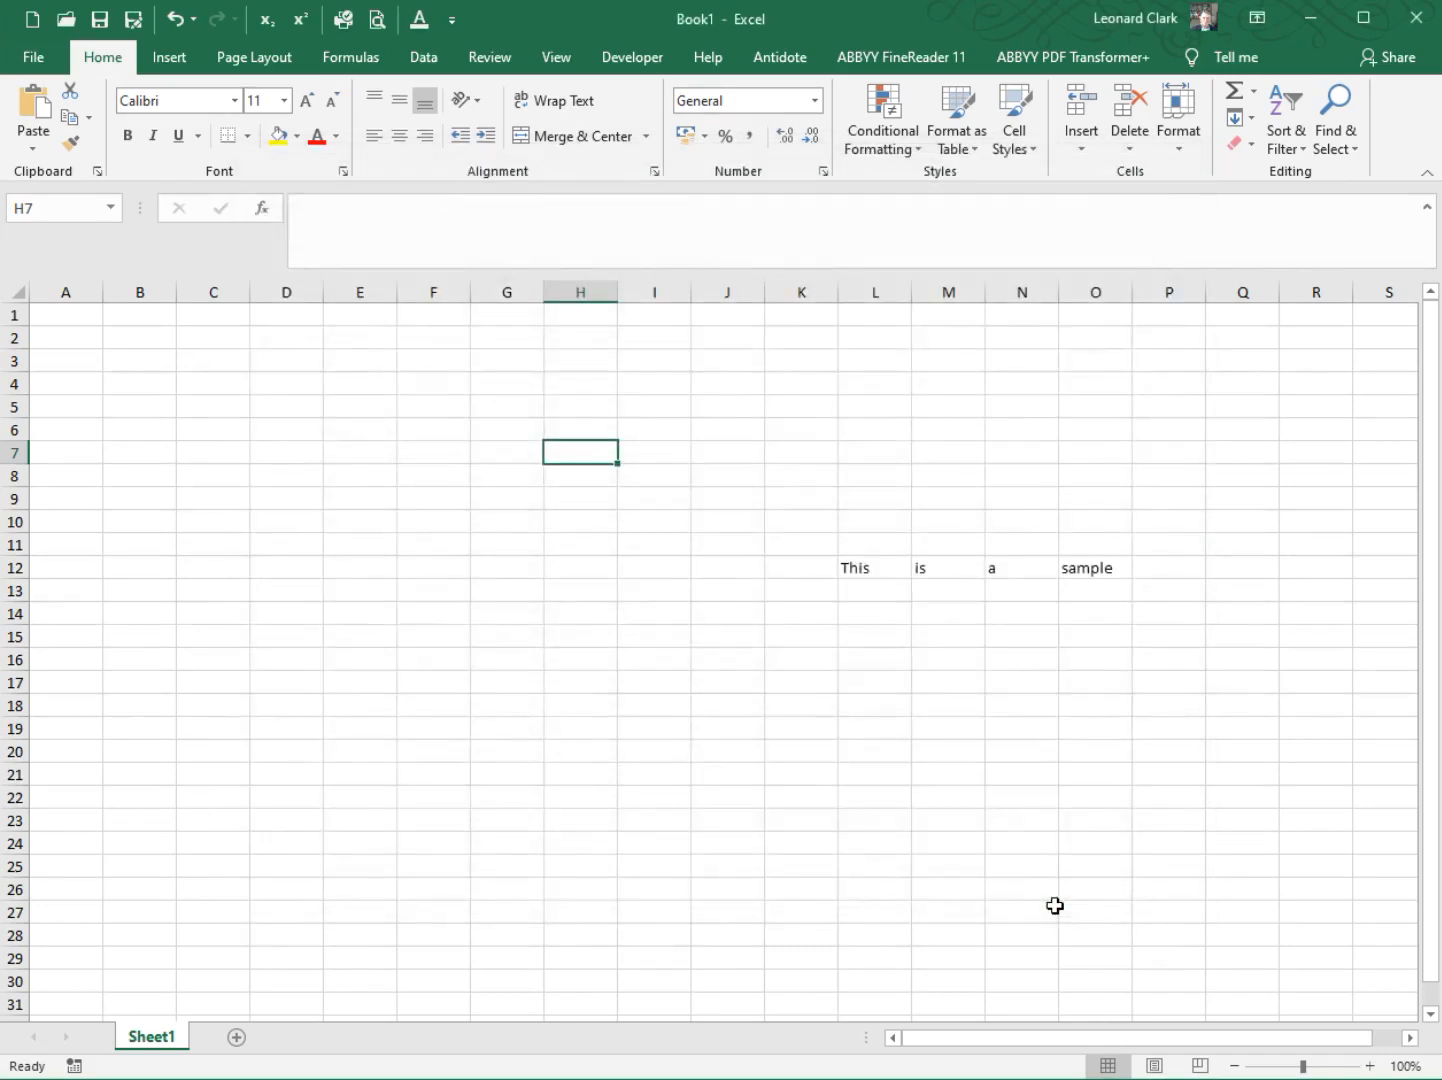
# - Check how the Mini Toolbar behaves on the selected word "This" from cell L12, and leave cell editing
pyautogui.click(868, 568)
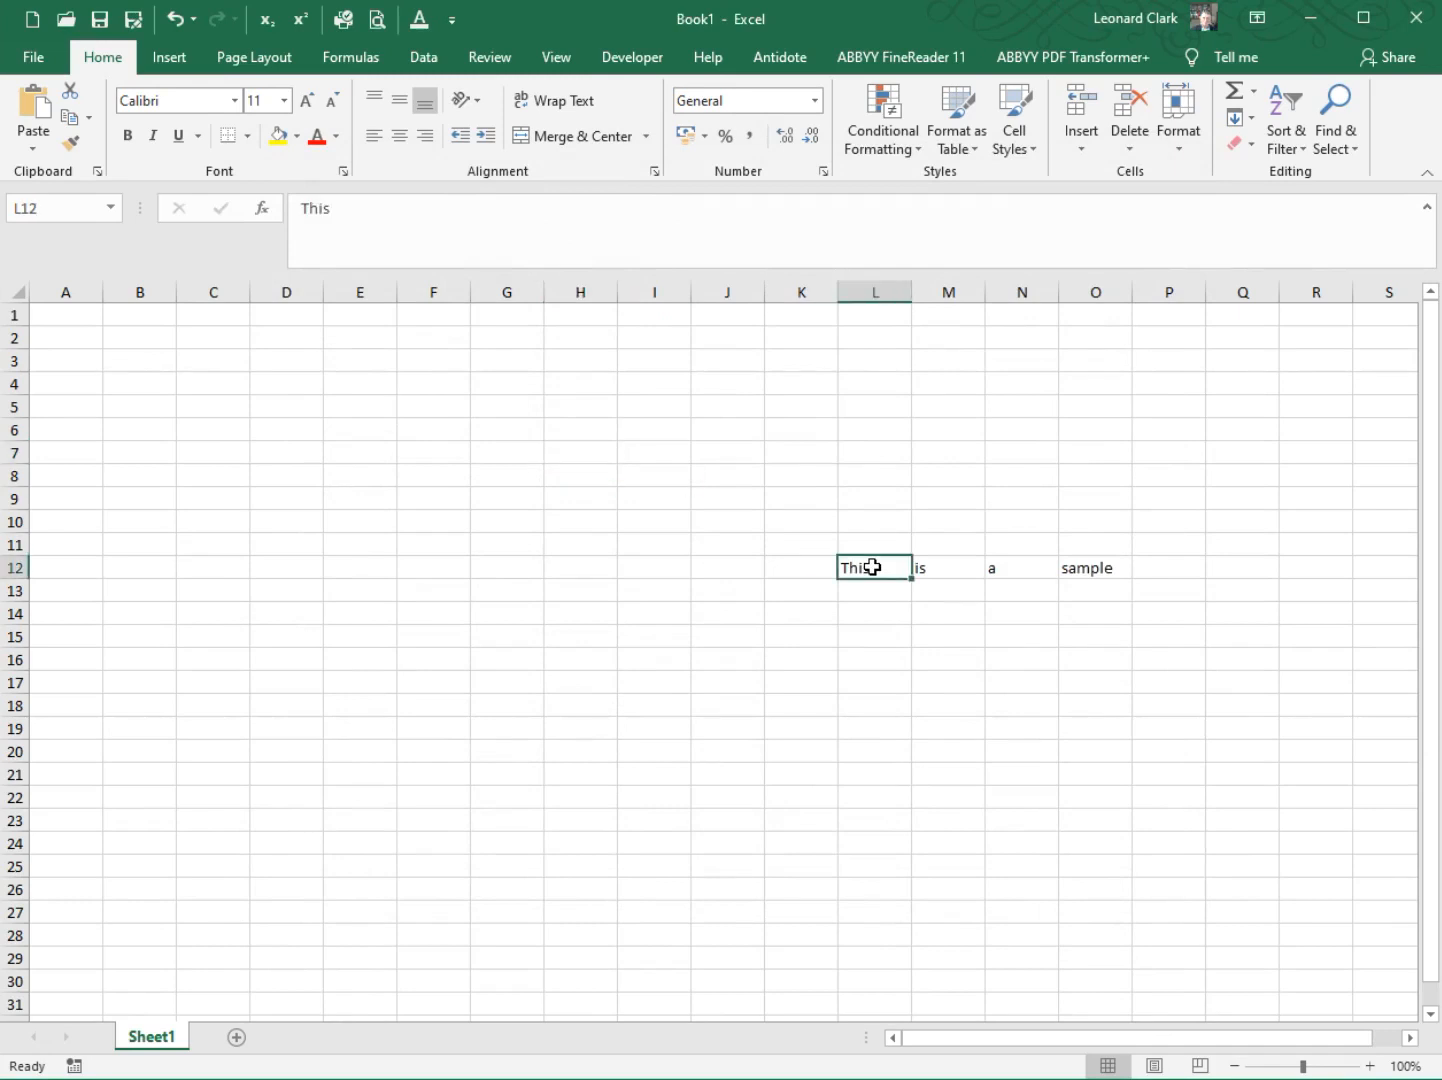
pyautogui.doubleClick(320, 213)
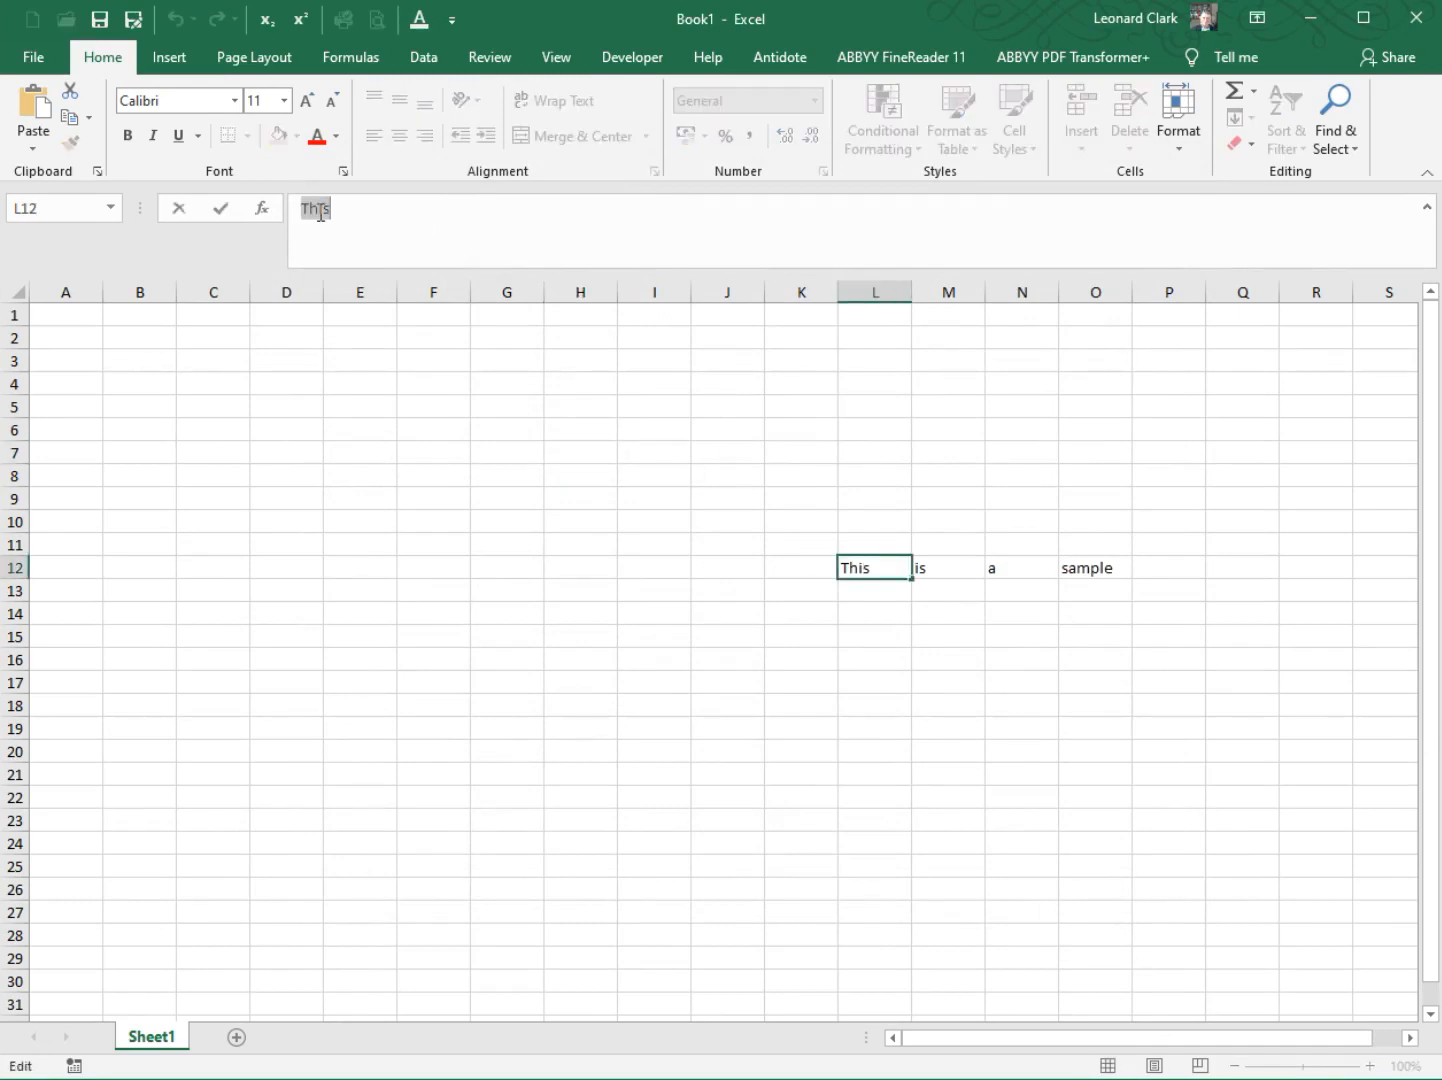
pyautogui.rightClick(320, 213)
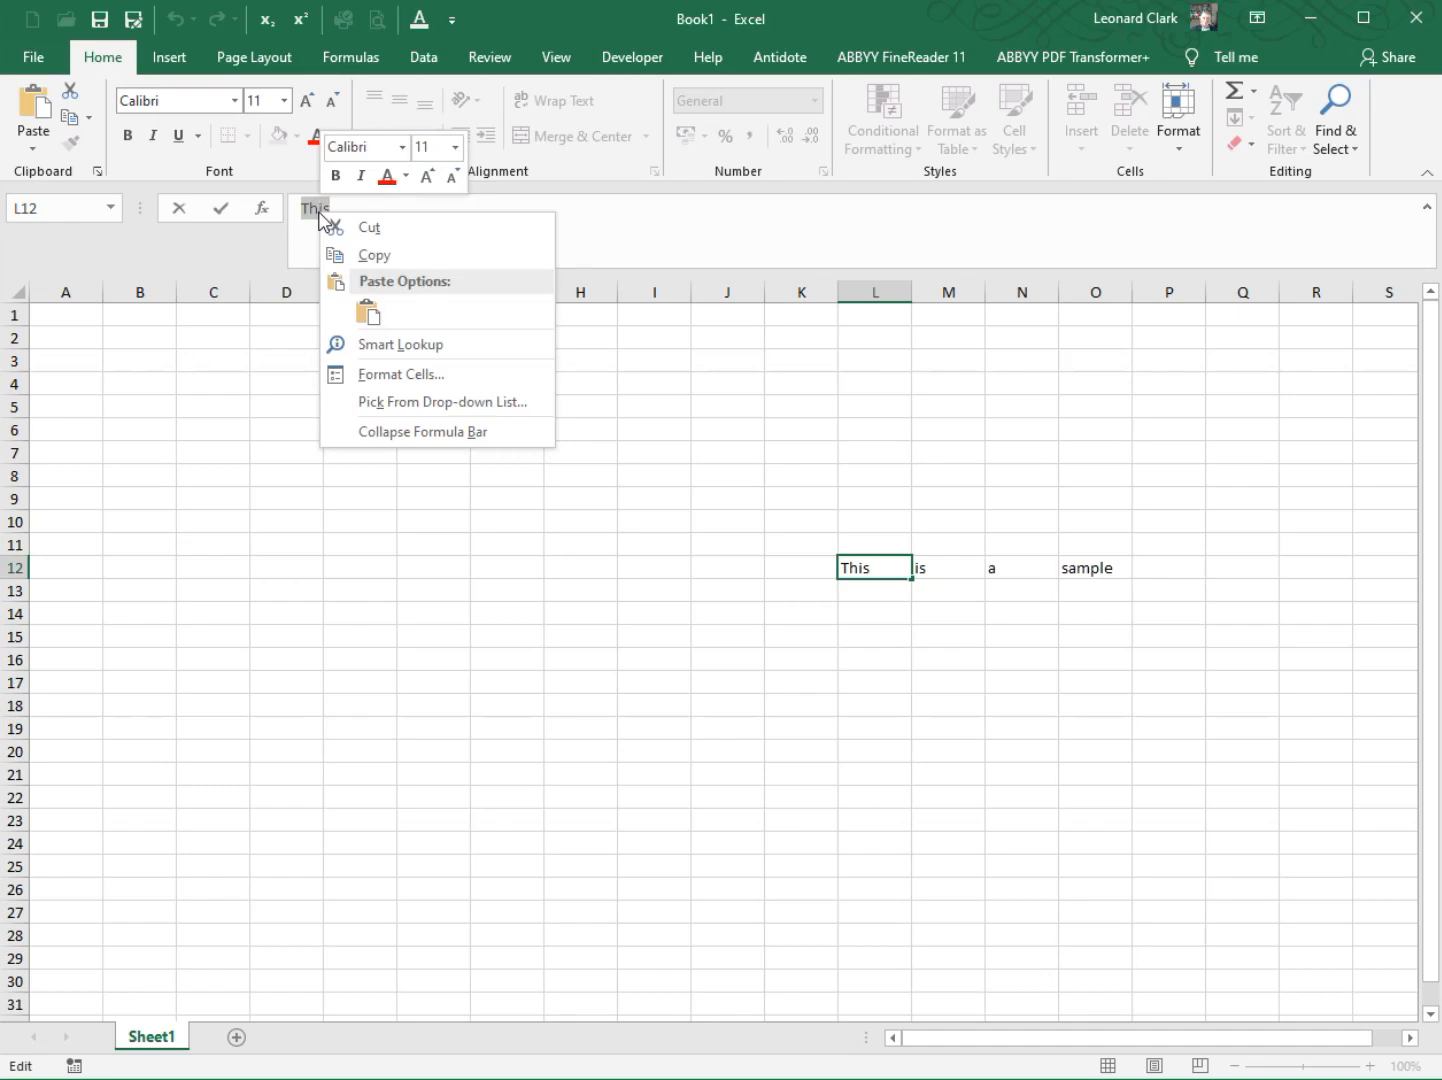
pyautogui.press('Escape')
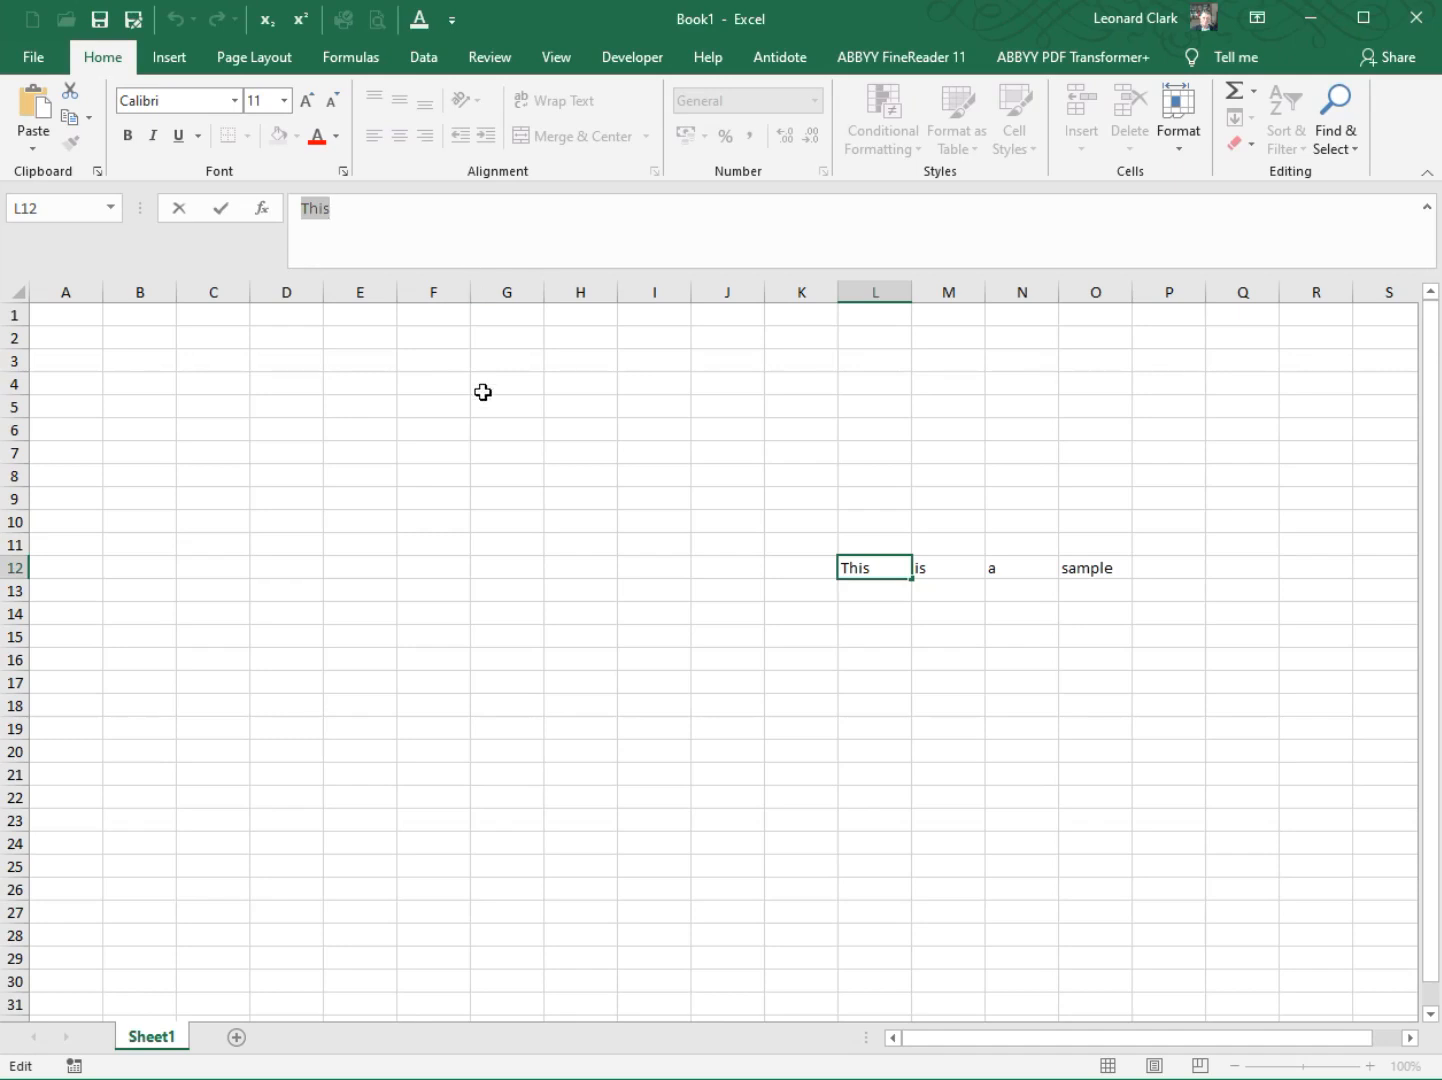
pyautogui.click(495, 364)
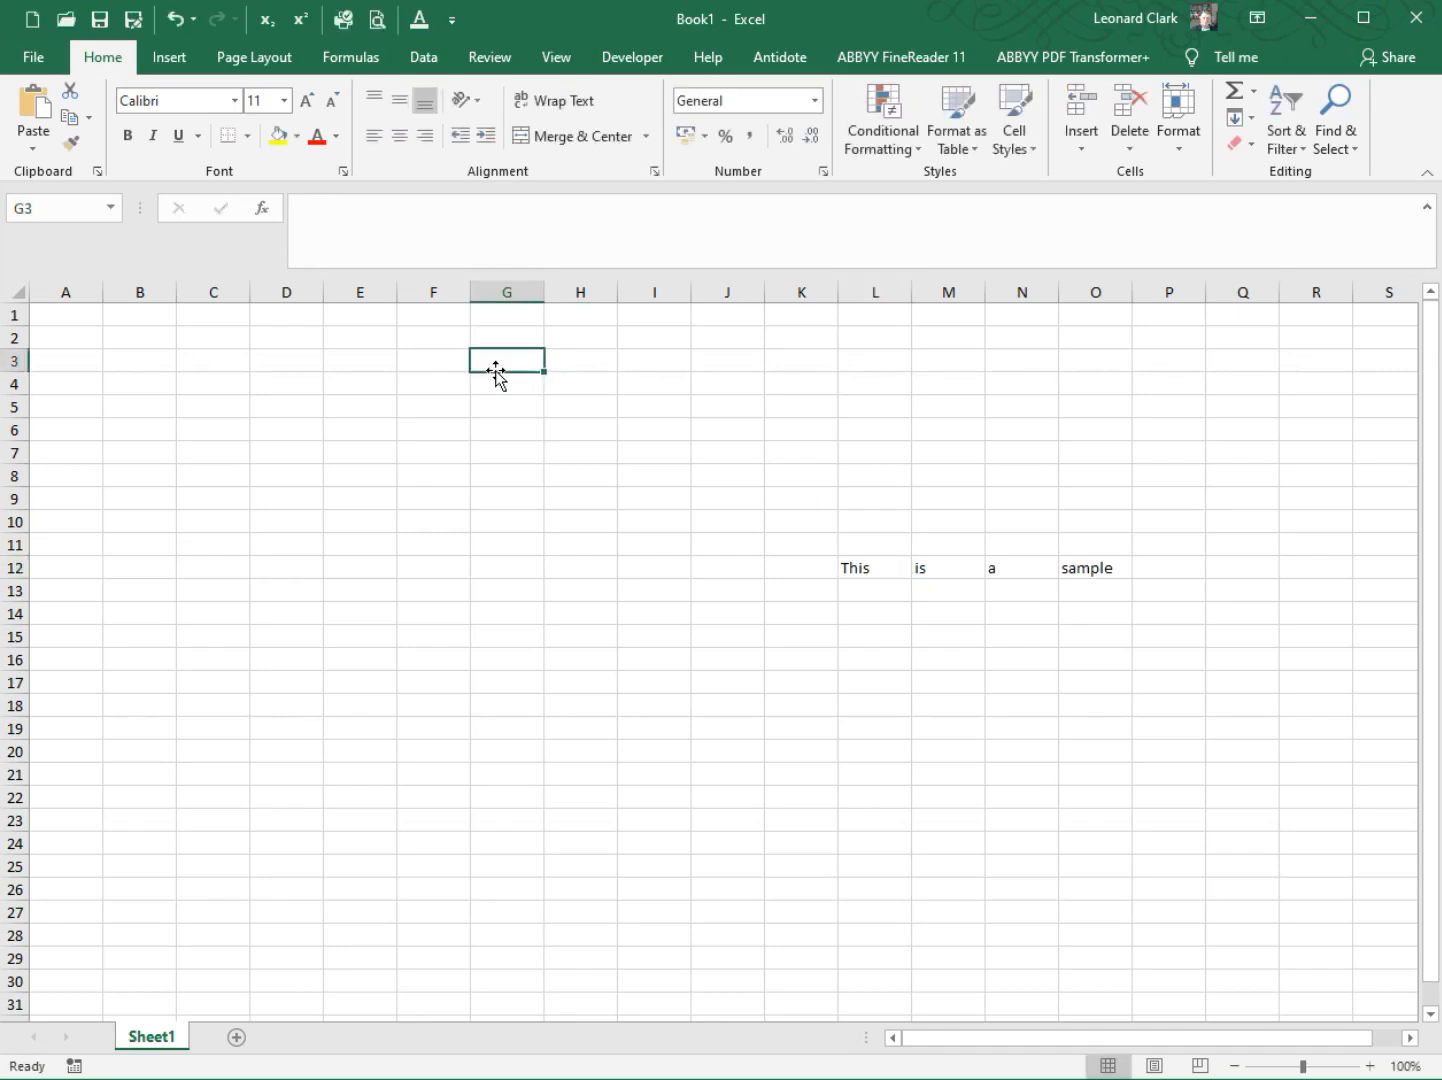
# - Turn on "Show Mini Toolbar on selection" in Excel's General options and apply the change
pyautogui.click(452, 20)
pyautogui.click(527, 420)
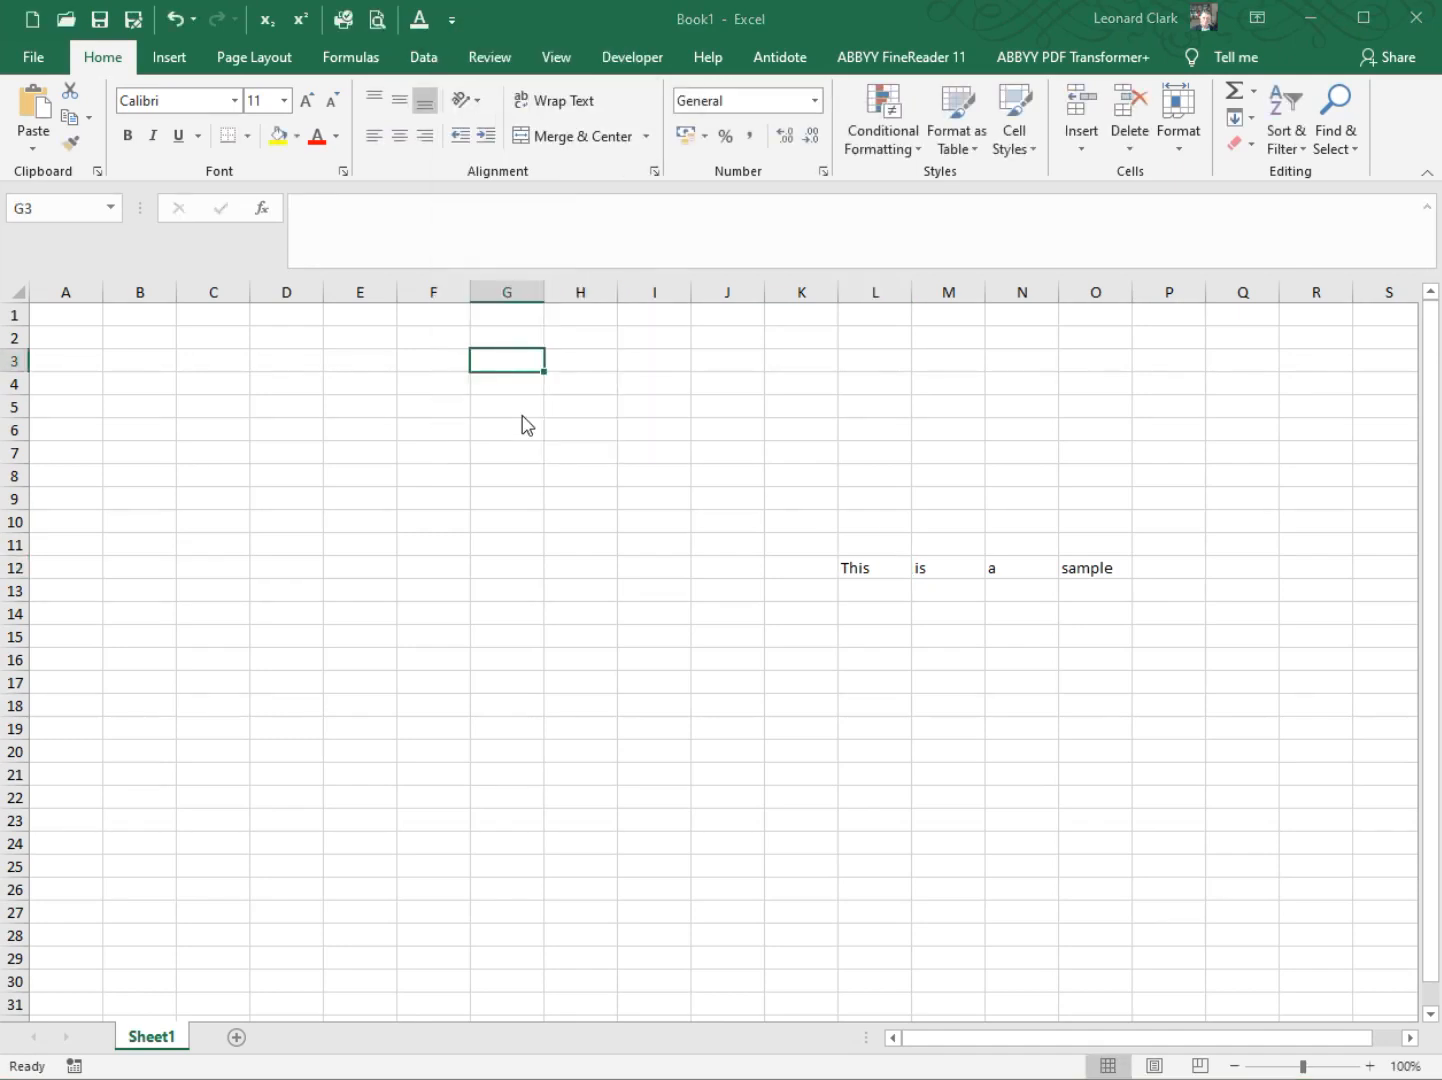
pyautogui.click(347, 212)
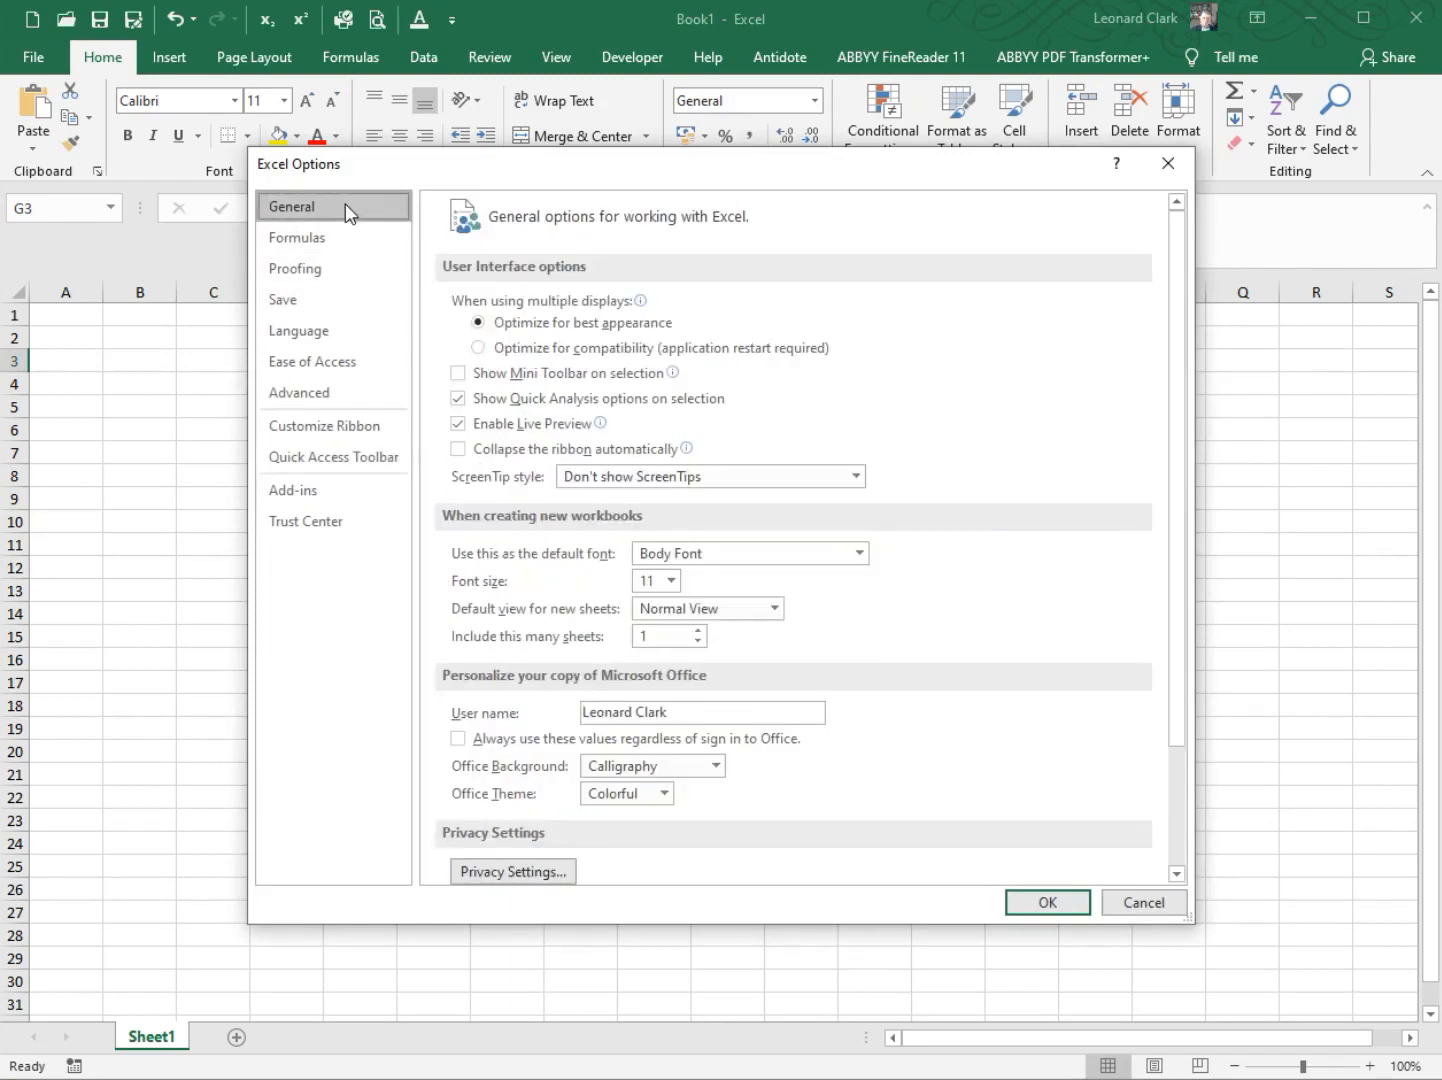
pyautogui.click(484, 377)
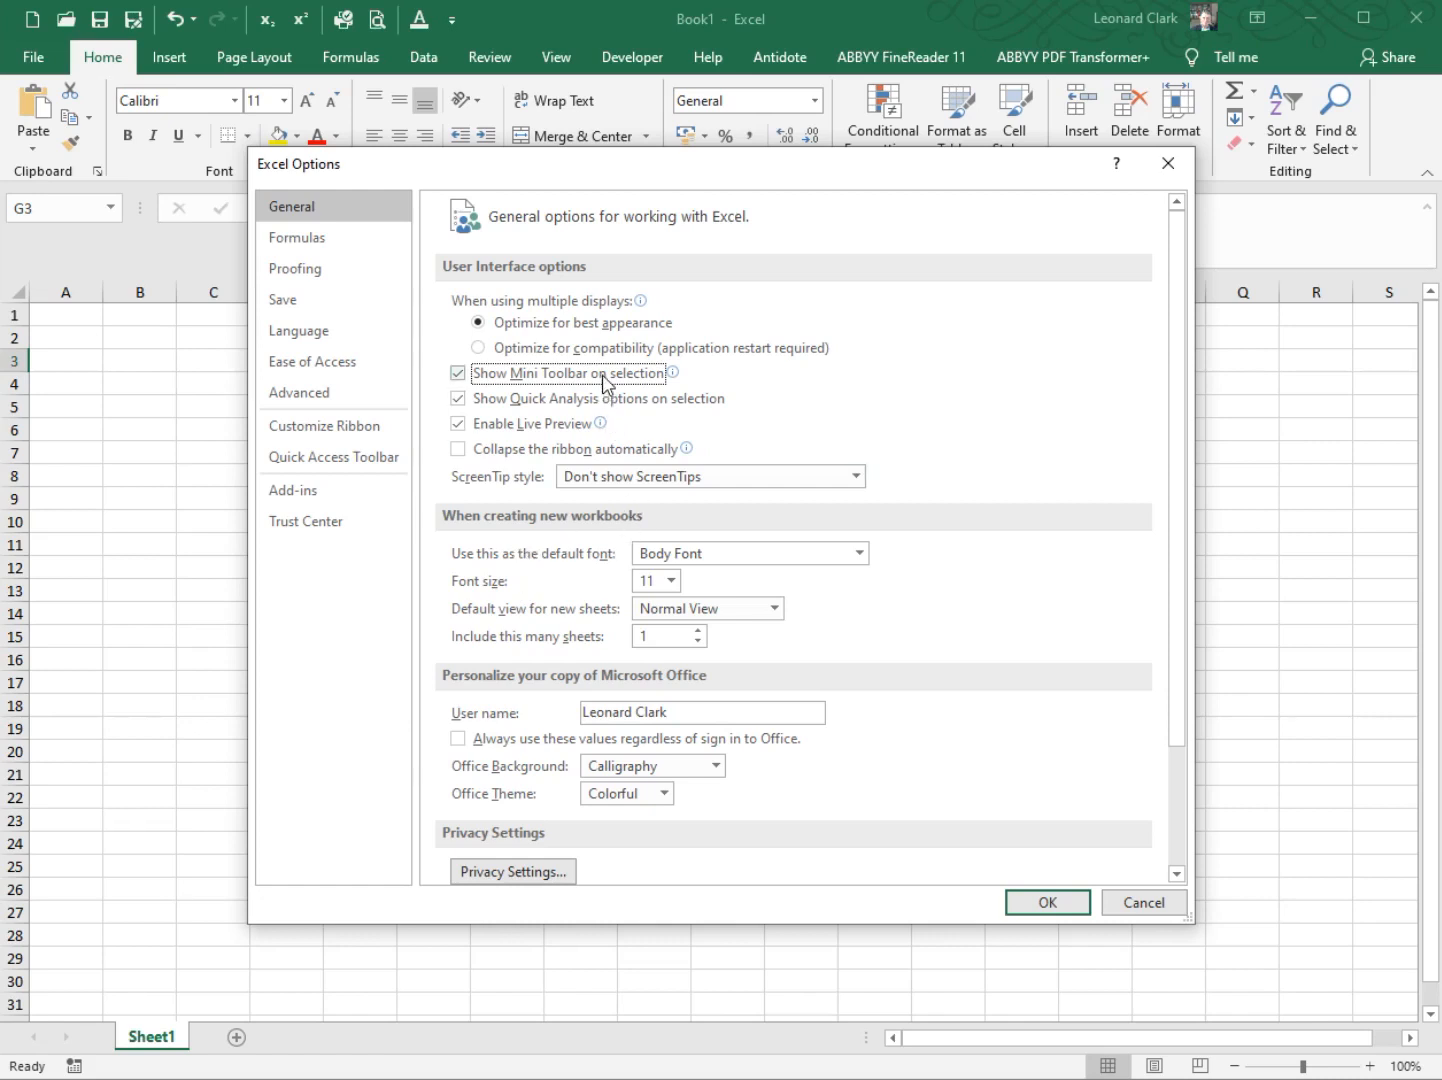
pyautogui.moveTo(568, 375)
pyautogui.click(1047, 903)
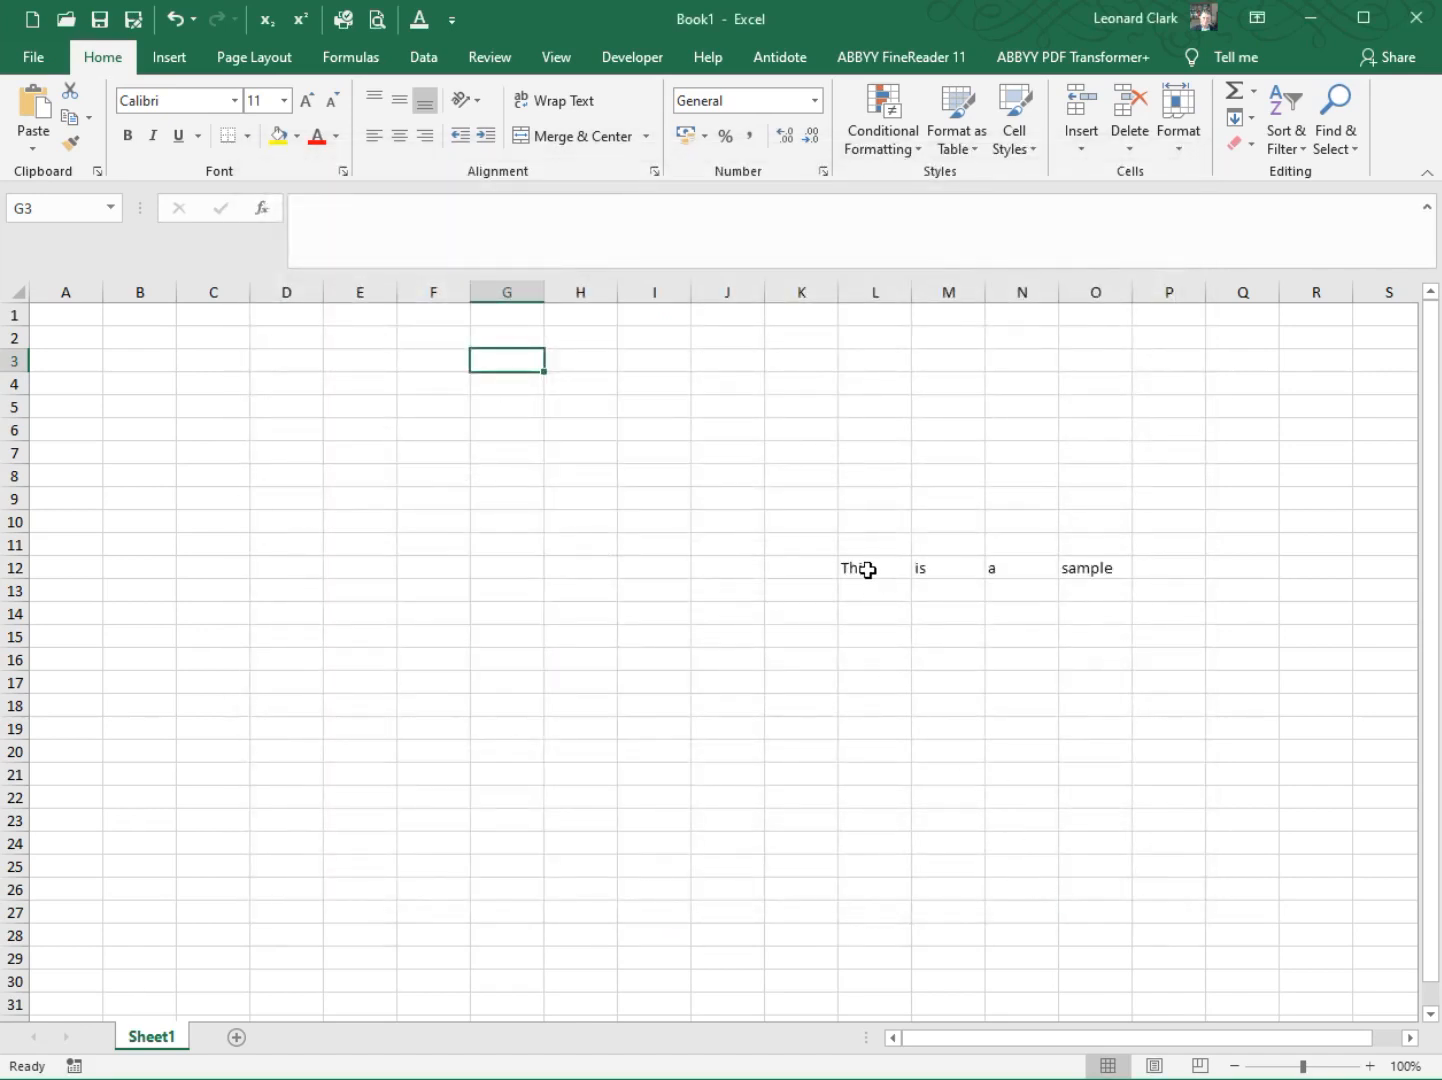
# - Select cells L12:O12, view the Quick Analysis options offered for them, and deselect the range
pyautogui.moveTo(867, 570); pyautogui.dragTo(1077, 562)
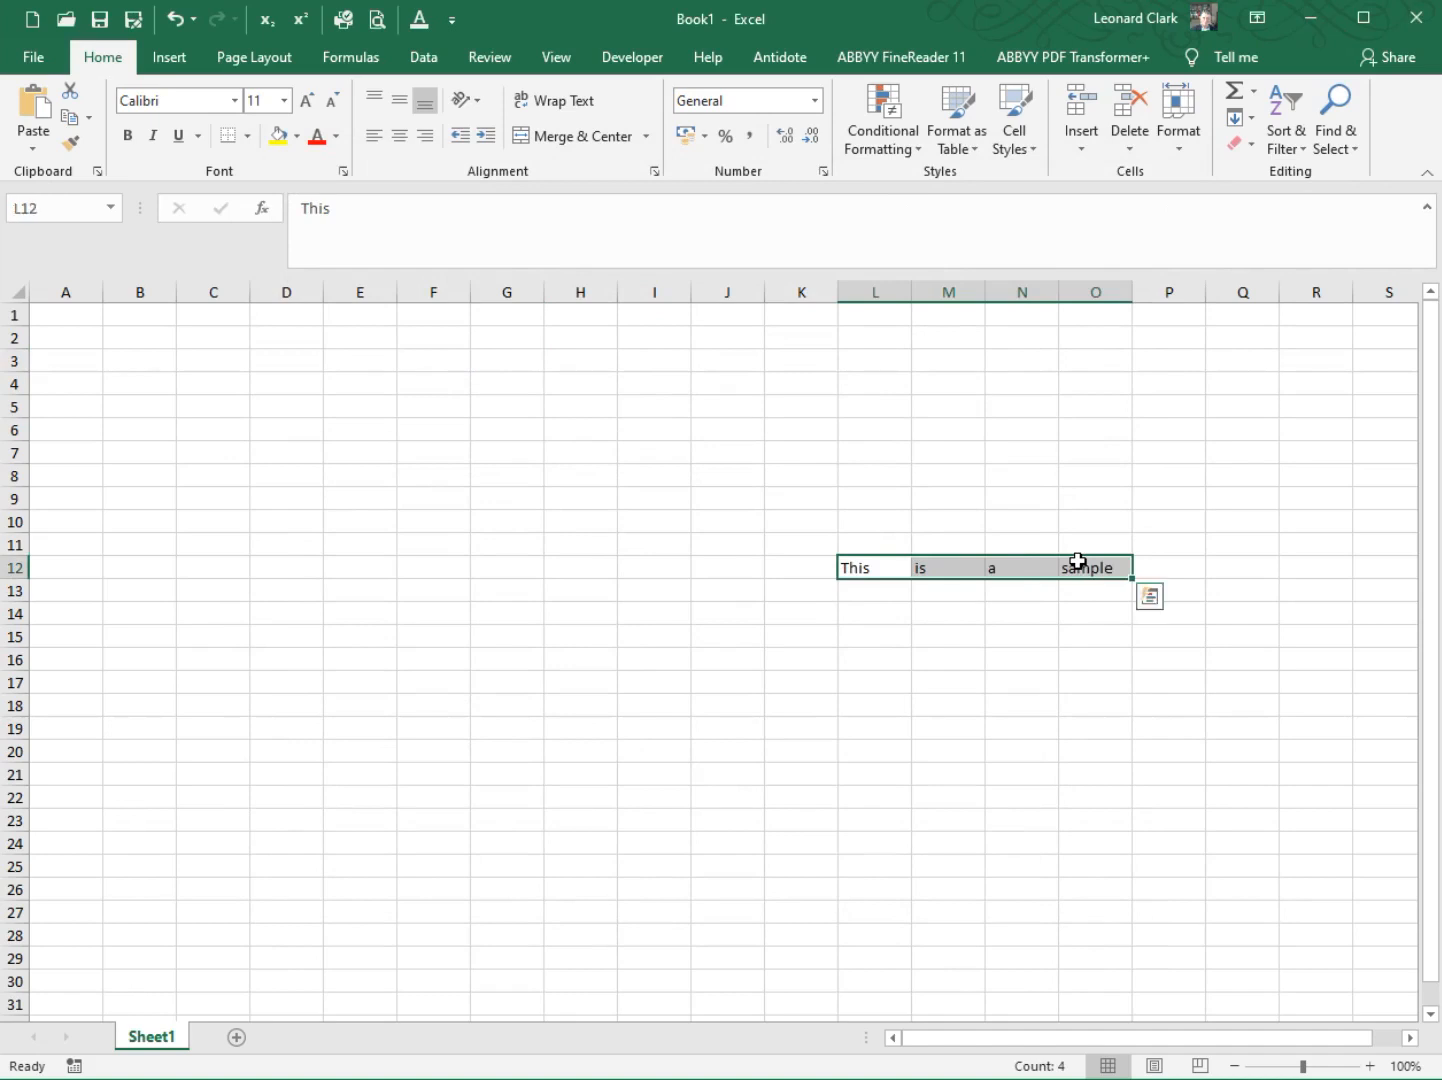
pyautogui.click(1150, 600)
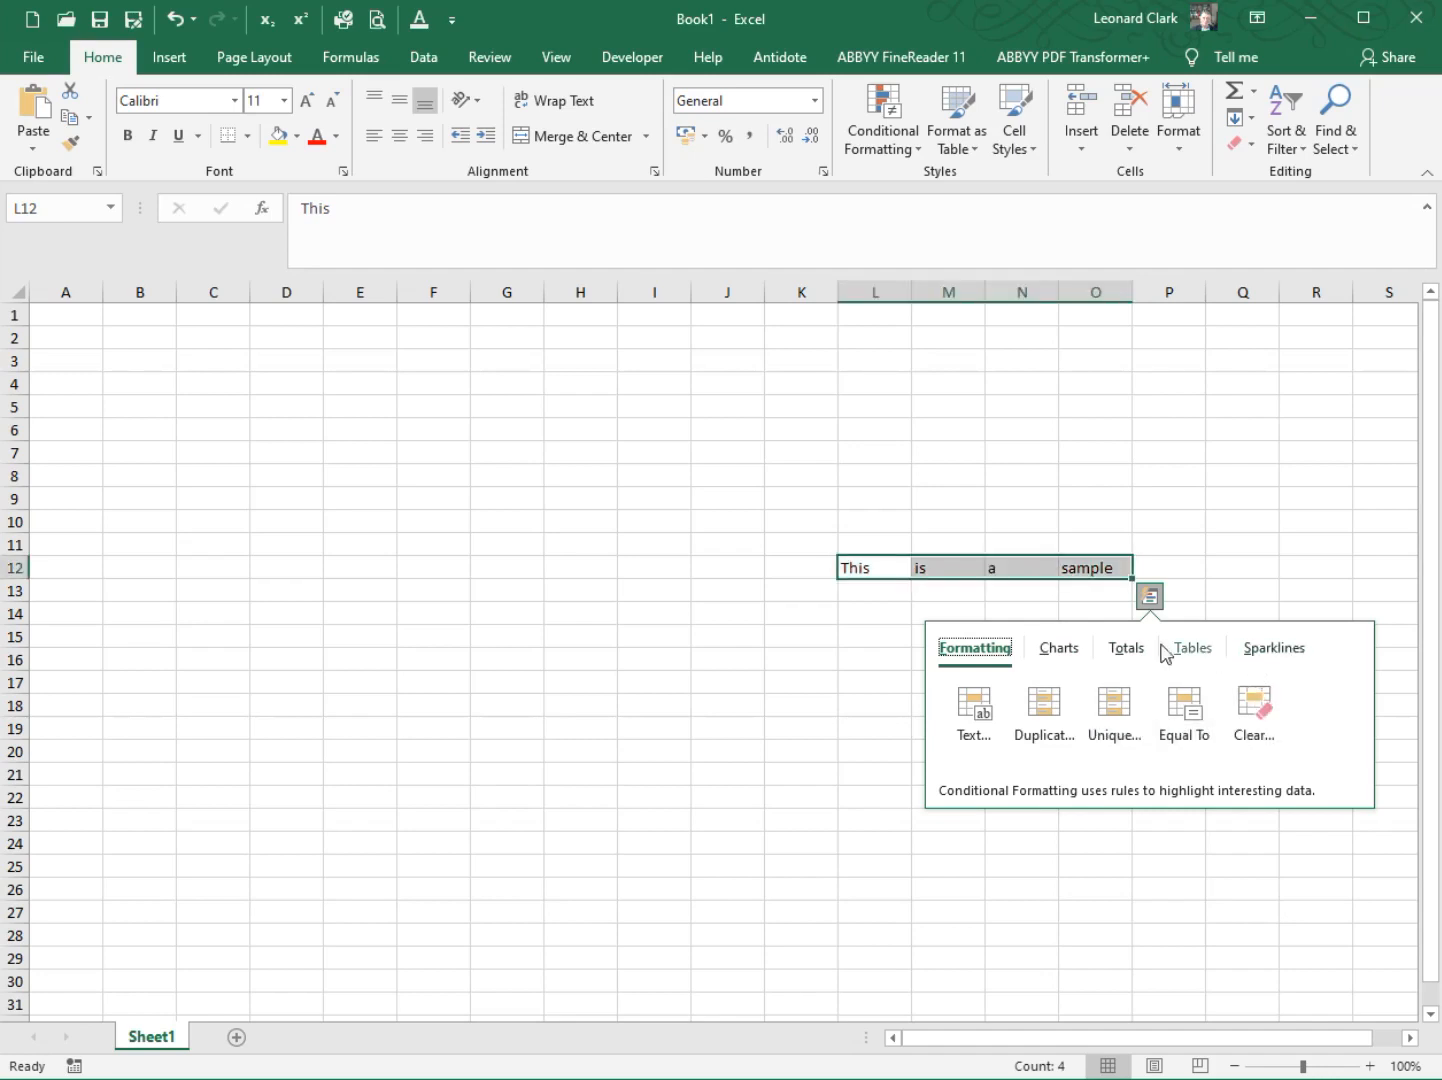
pyautogui.click(1158, 421)
pyautogui.moveTo(883, 573); pyautogui.dragTo(1078, 569)
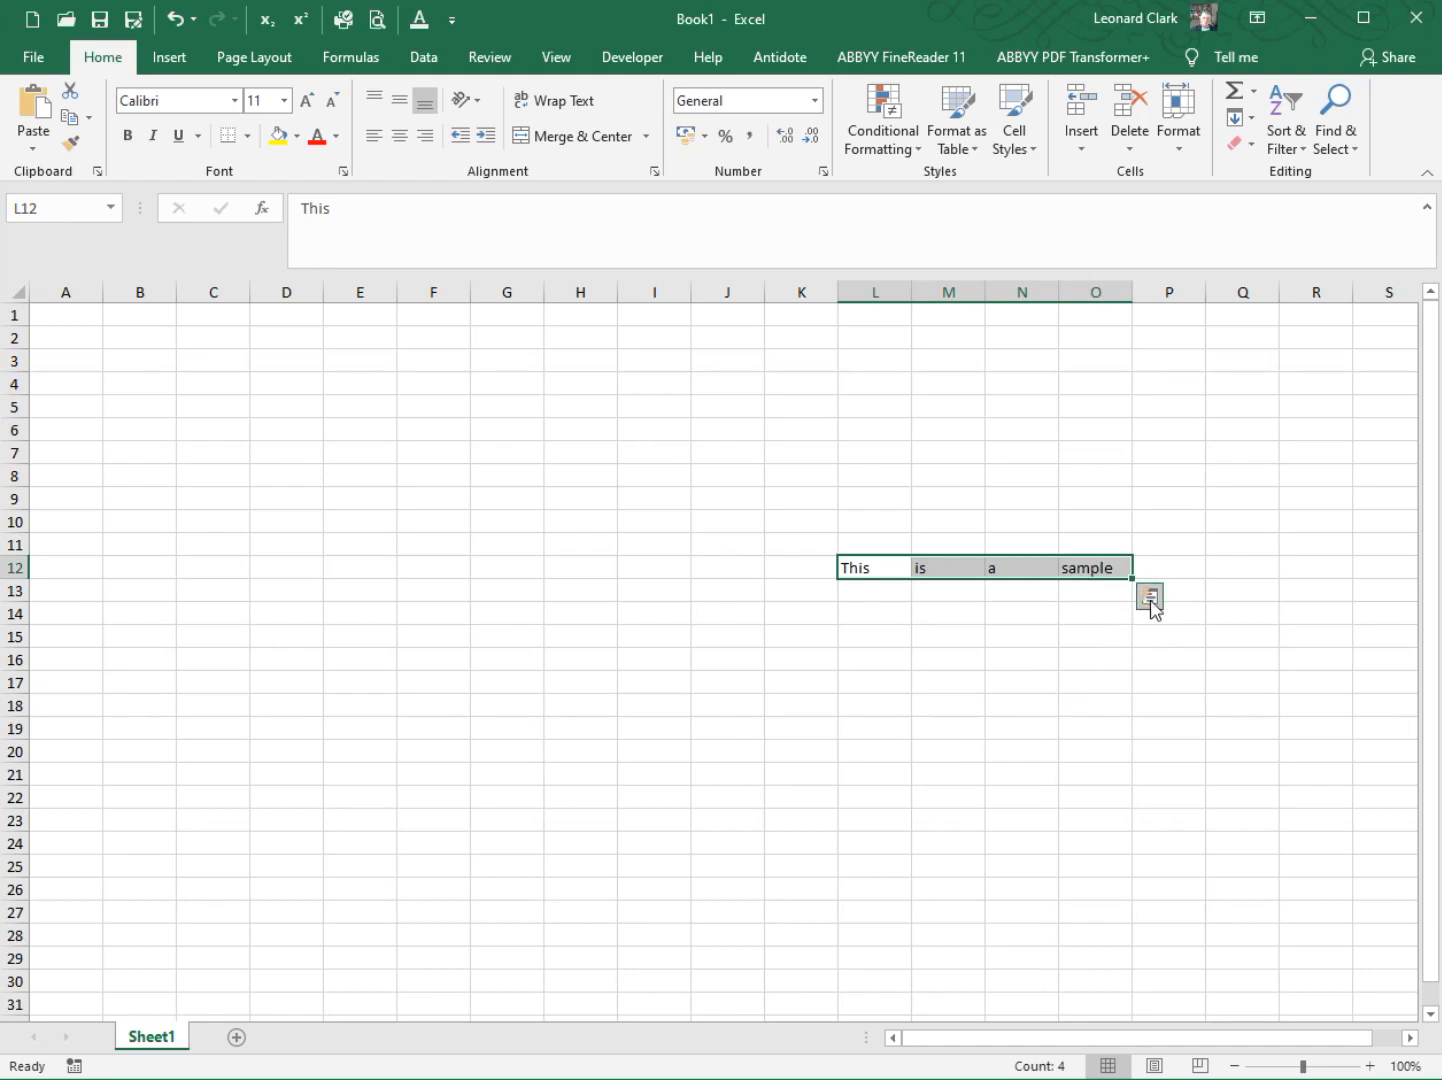
pyautogui.click(931, 490)
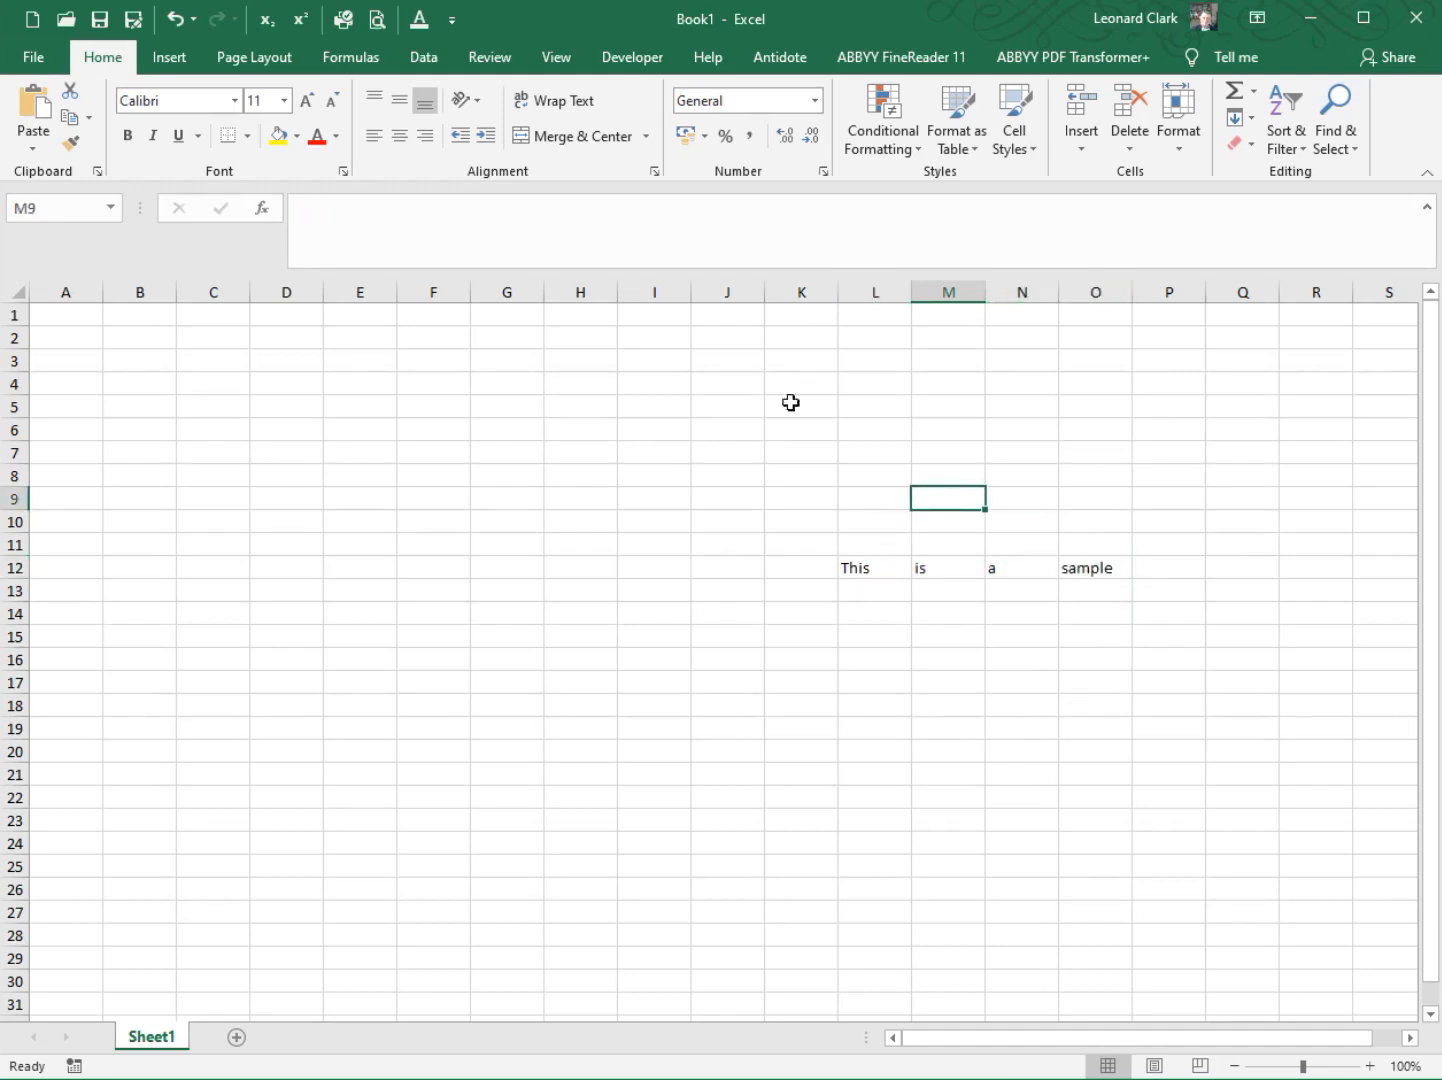
# - Turn off "Show Quick Analysis options on selection" in Excel's General options and apply the change
pyautogui.click(452, 19)
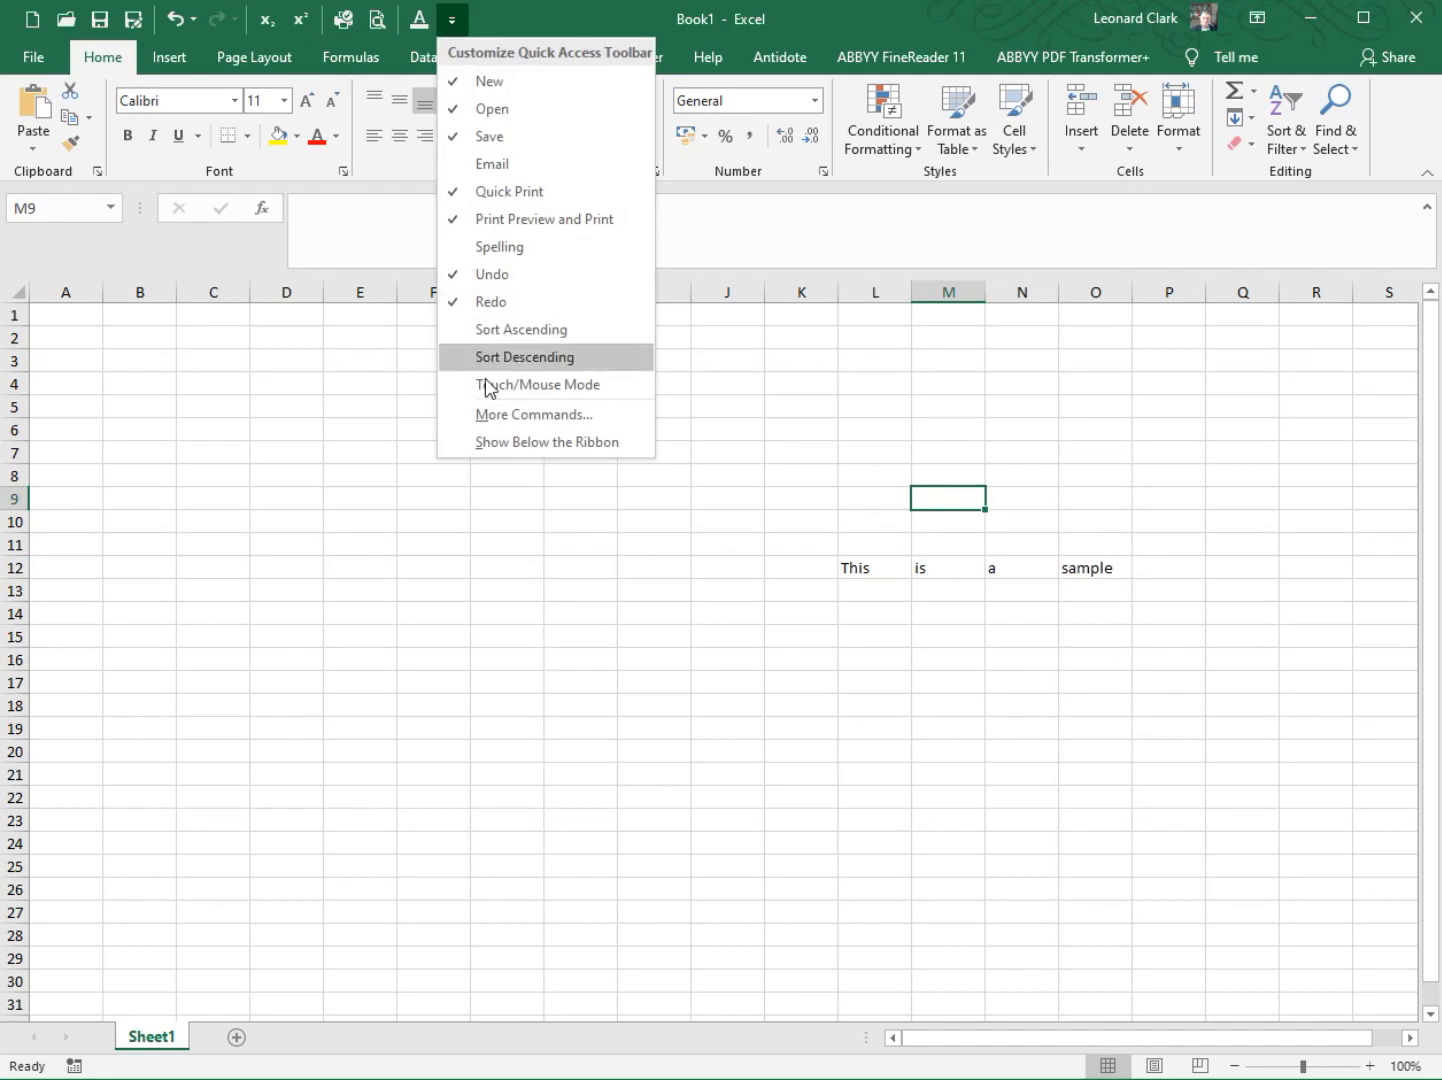
pyautogui.click(500, 418)
pyautogui.click(347, 216)
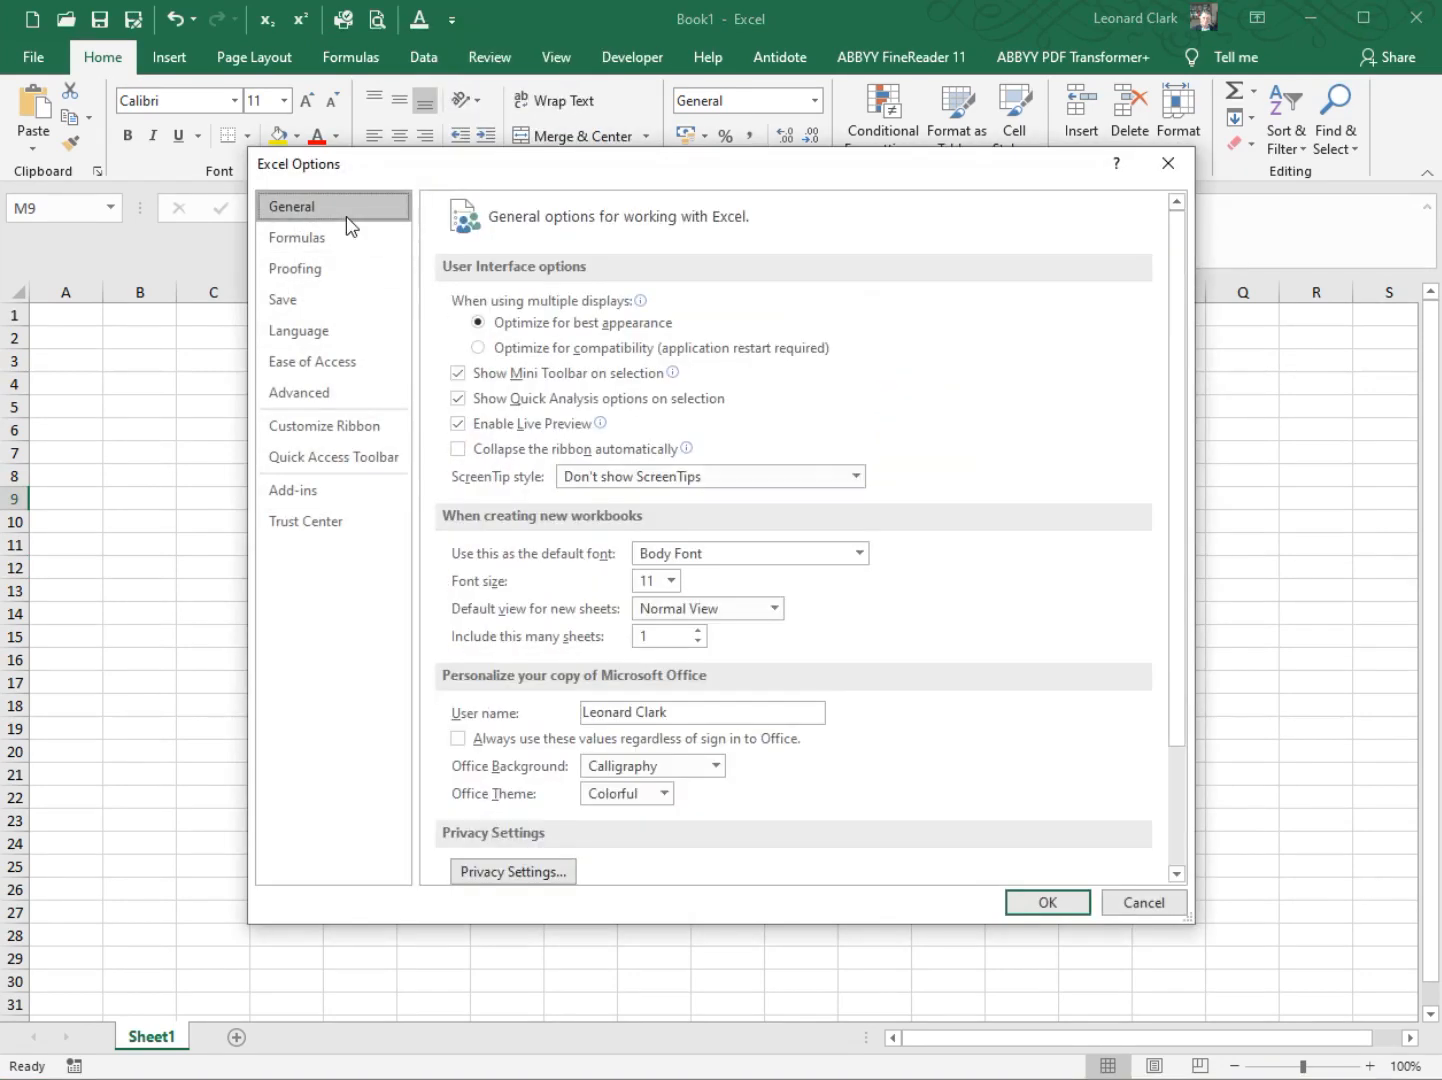
pyautogui.click(458, 400)
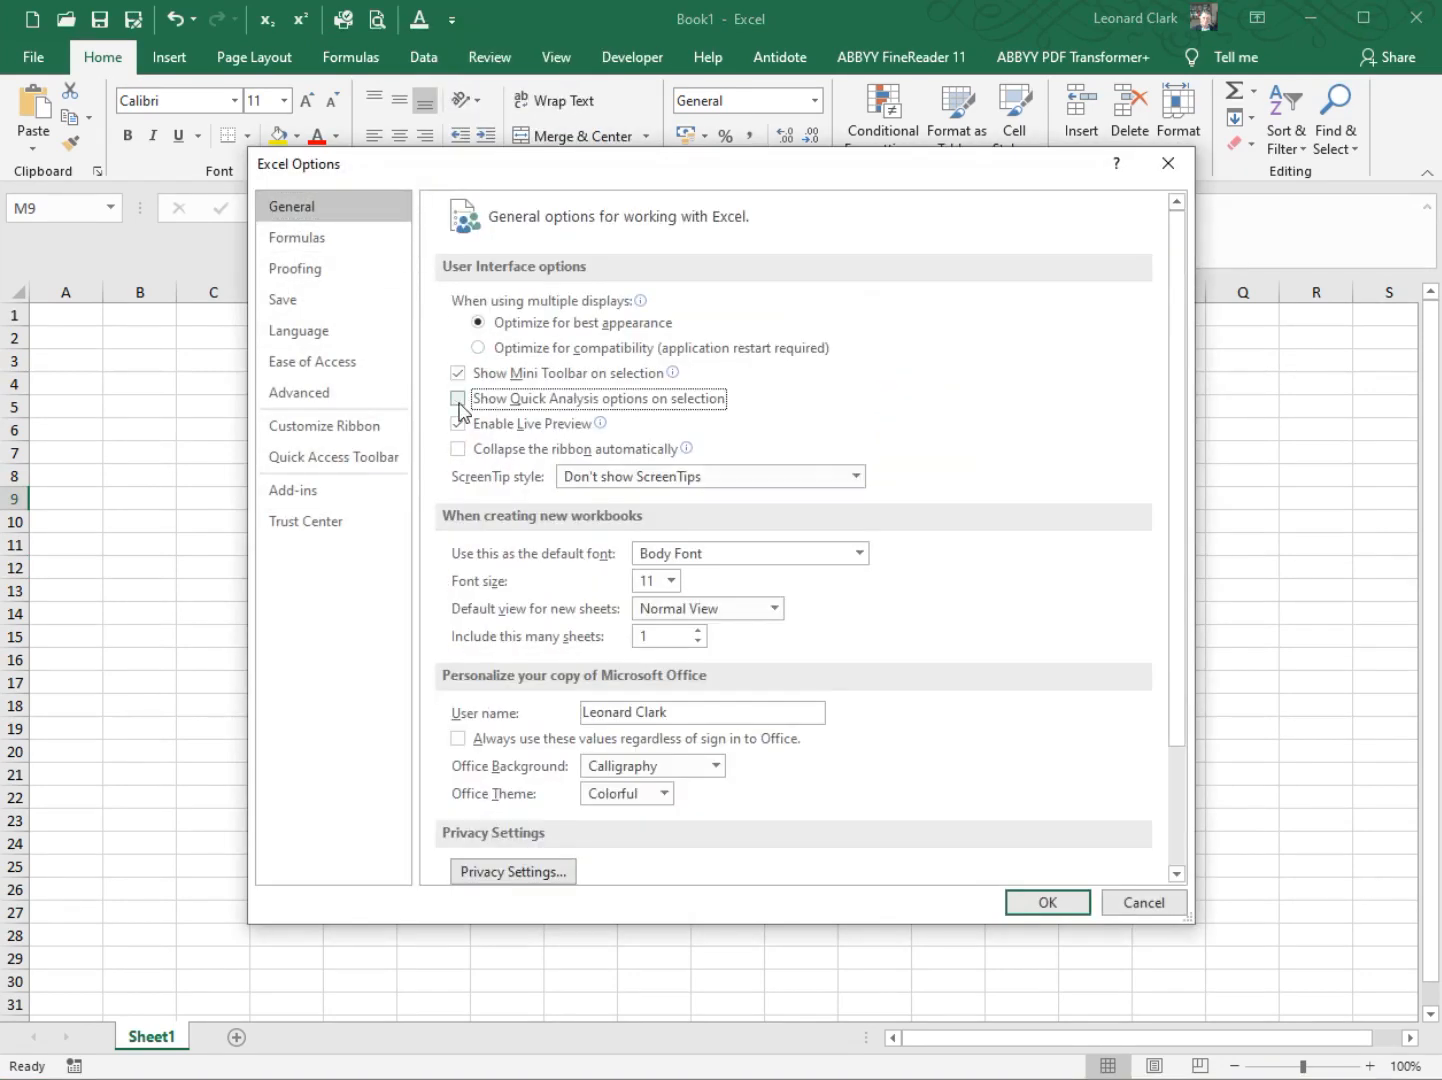
pyautogui.click(1055, 904)
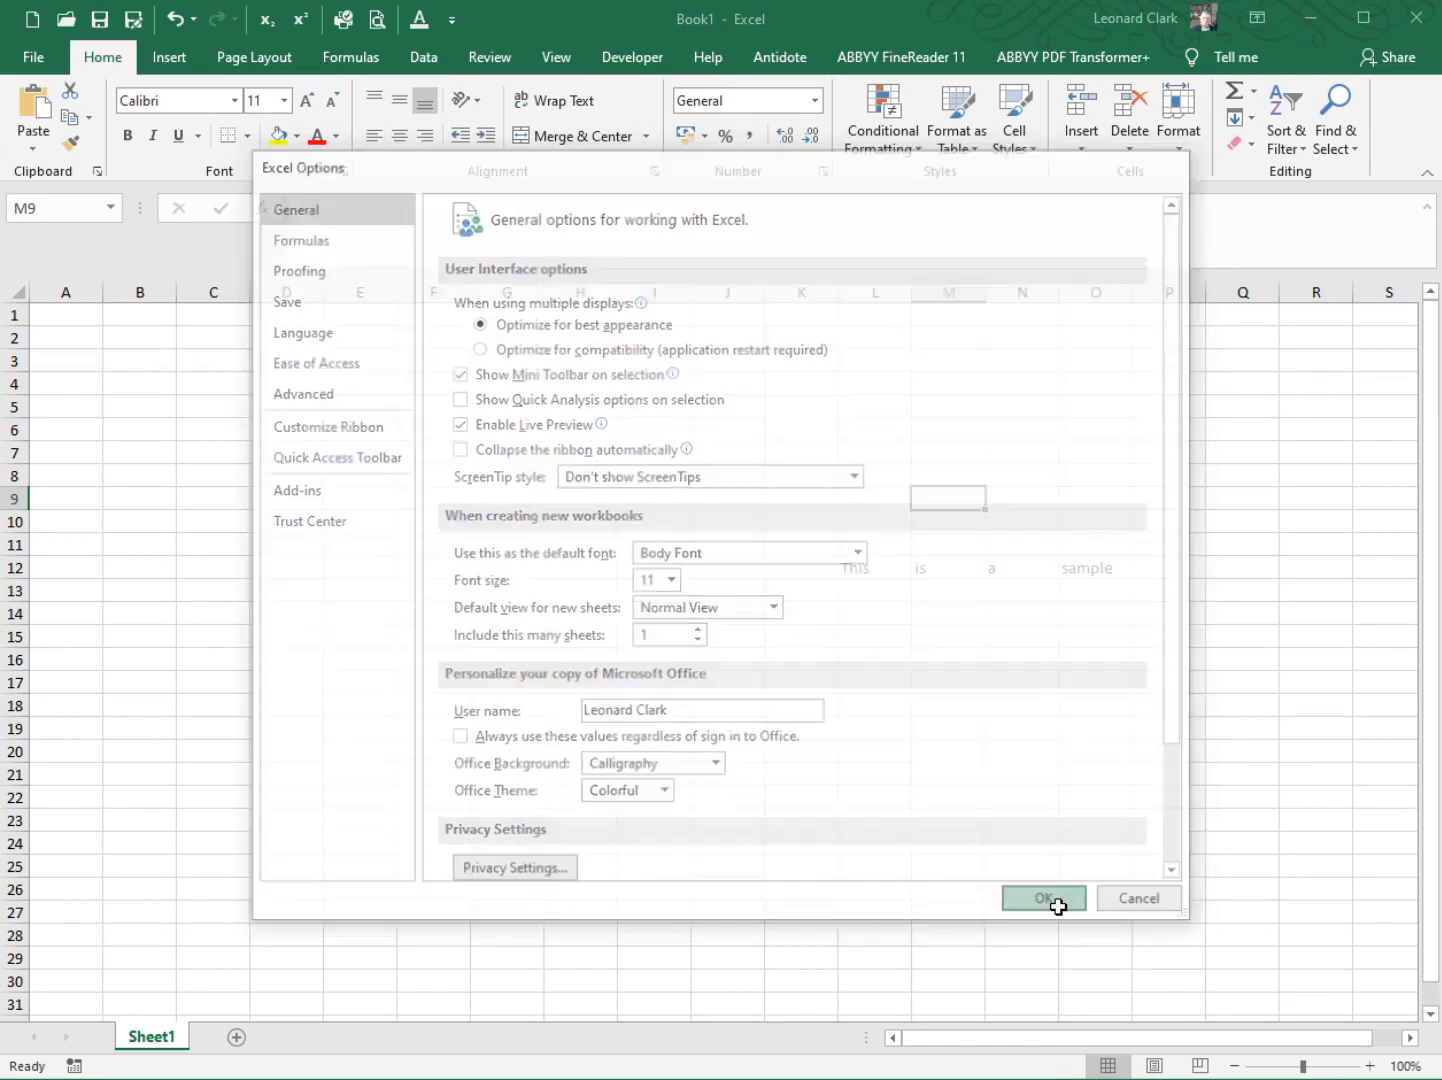
# - Select cells L12:O12, check where Quick Analysis is still offered for them, and deselect the range
pyautogui.moveTo(866, 568); pyautogui.dragTo(1069, 562)
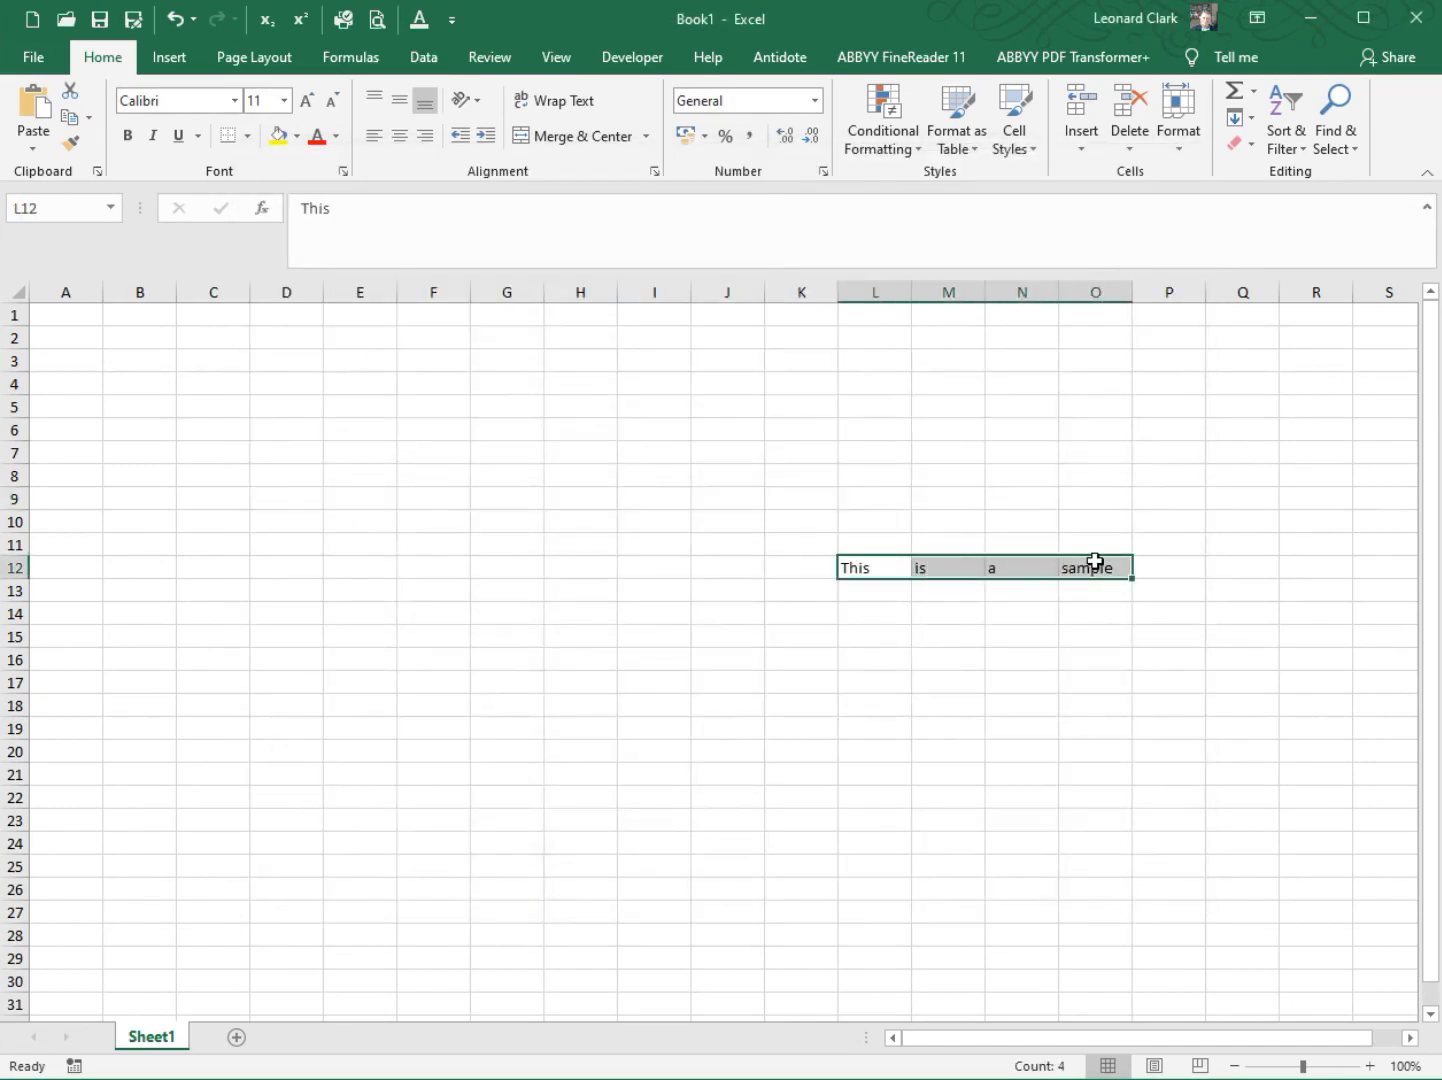
pyautogui.rightClick(1086, 572)
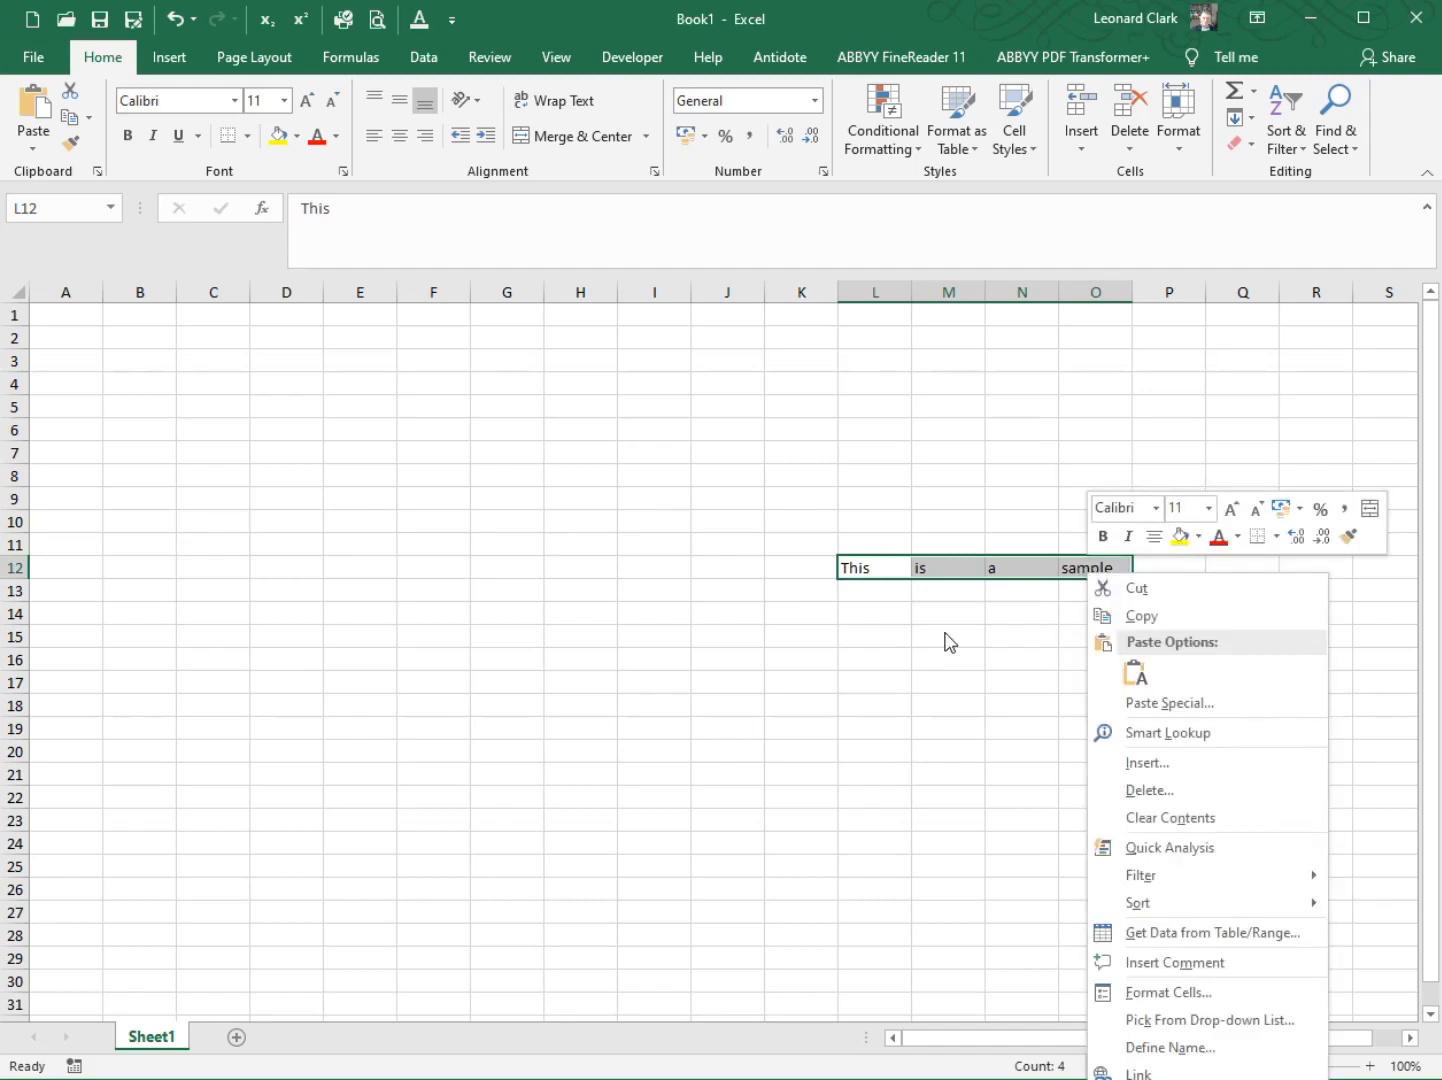
pyautogui.press('Escape')
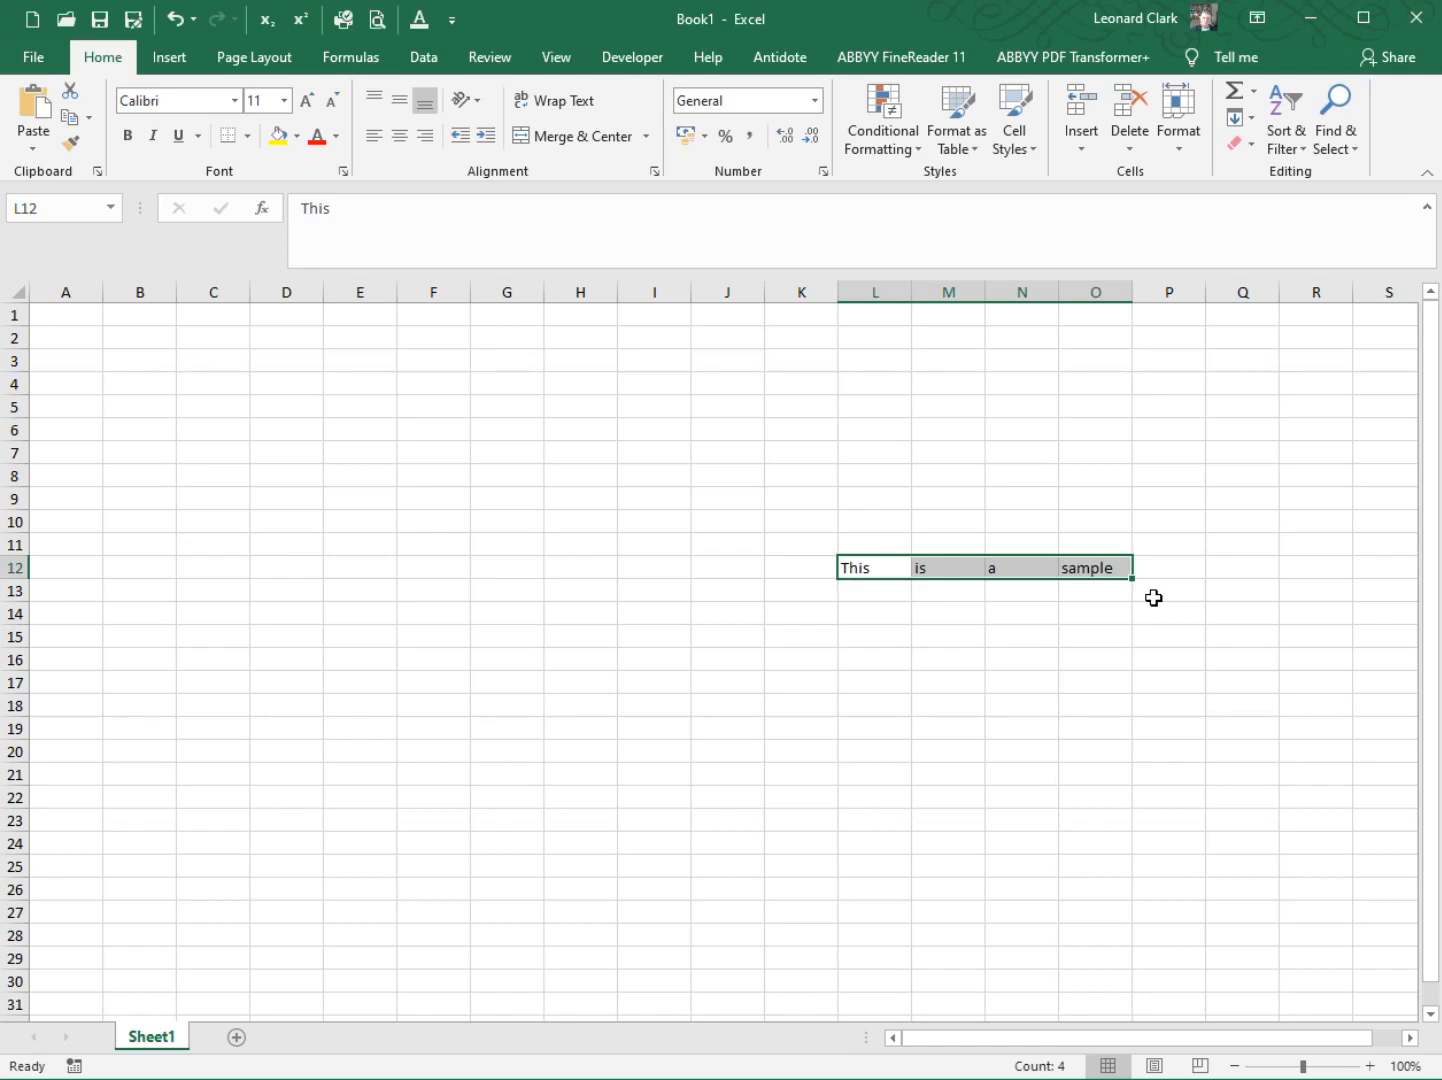
pyautogui.click(897, 593)
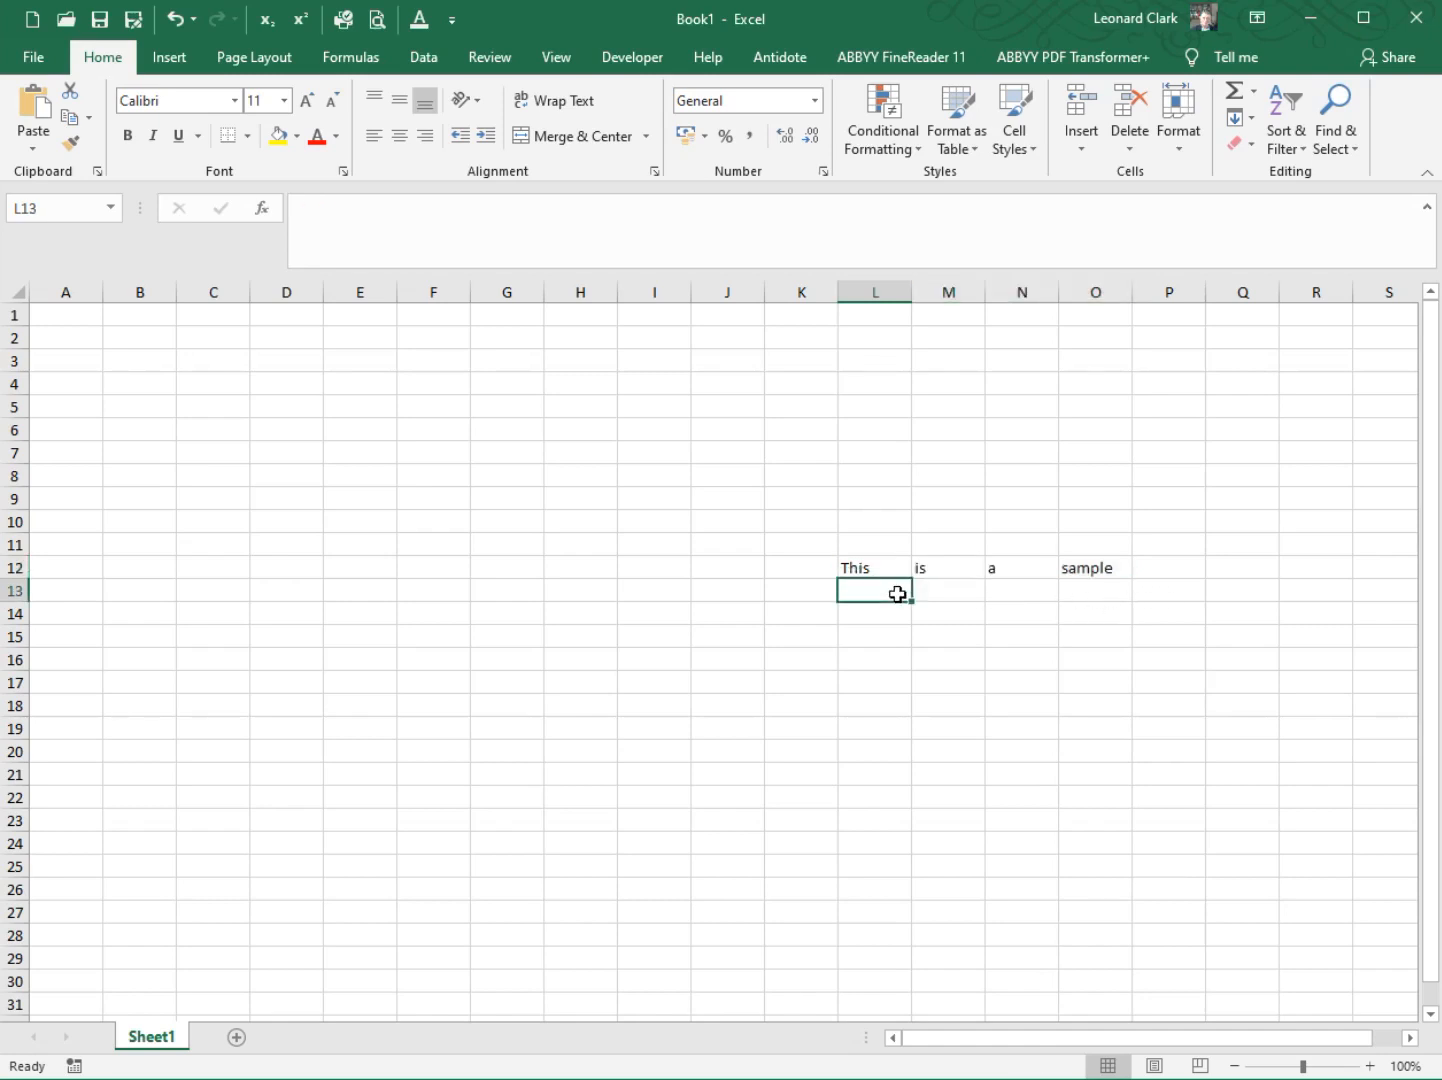
# - Turn on "Show Quick Analysis options on selection" in Excel's General options and apply the change
pyautogui.click(452, 20)
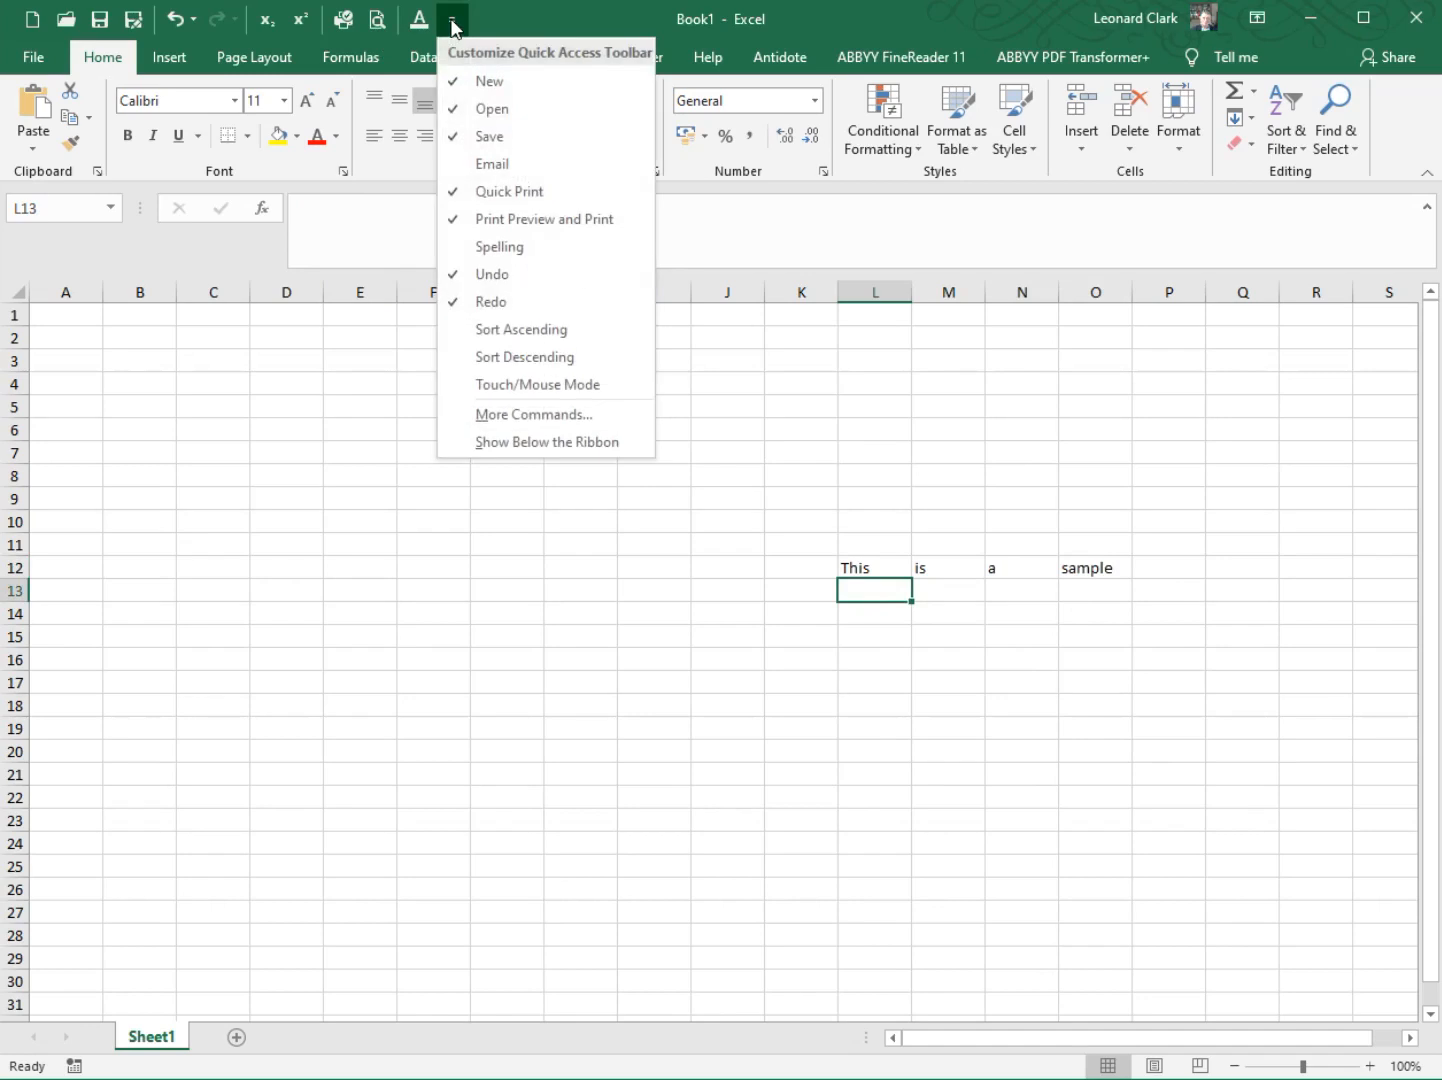
pyautogui.click(501, 413)
pyautogui.click(357, 208)
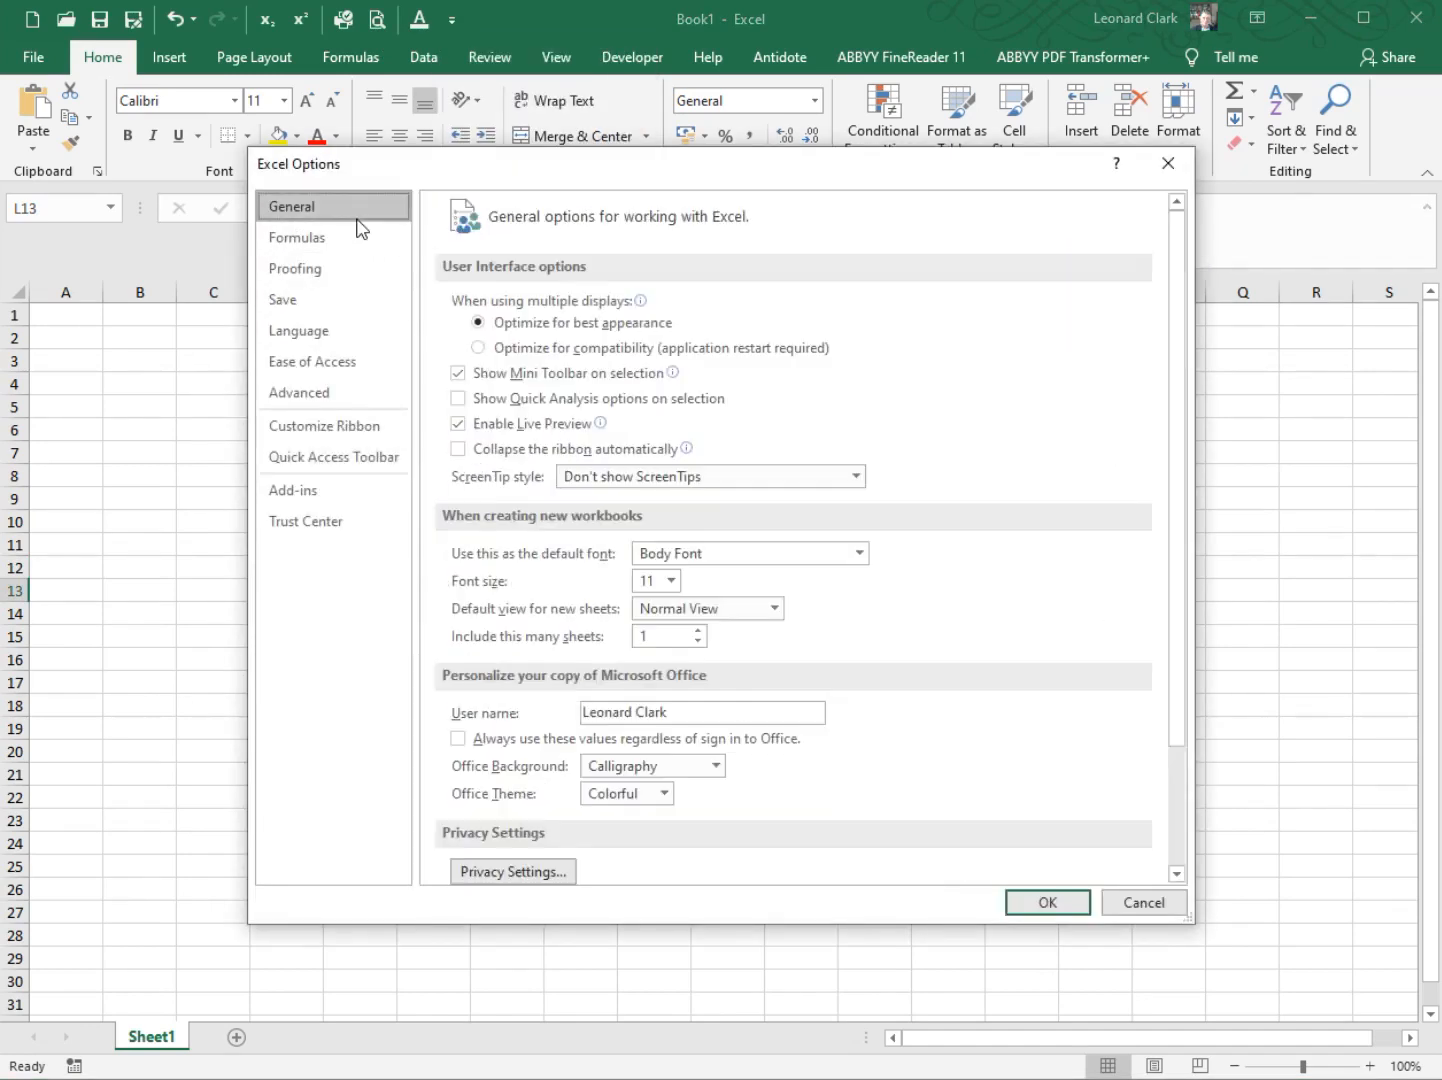
pyautogui.click(458, 399)
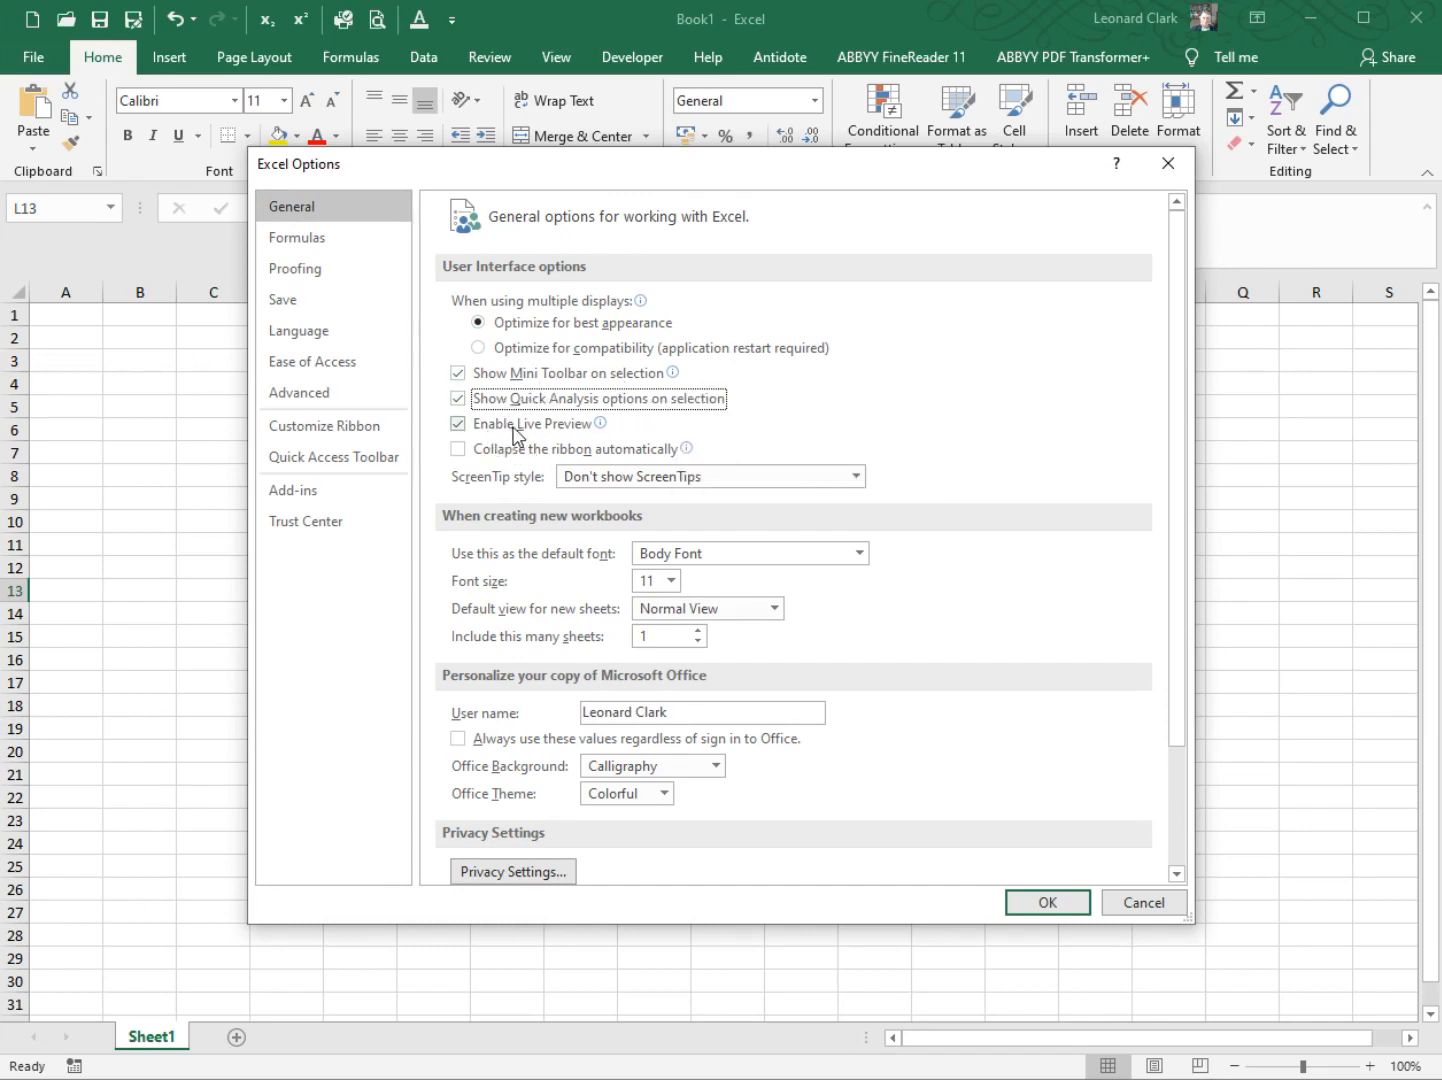
pyautogui.click(1054, 901)
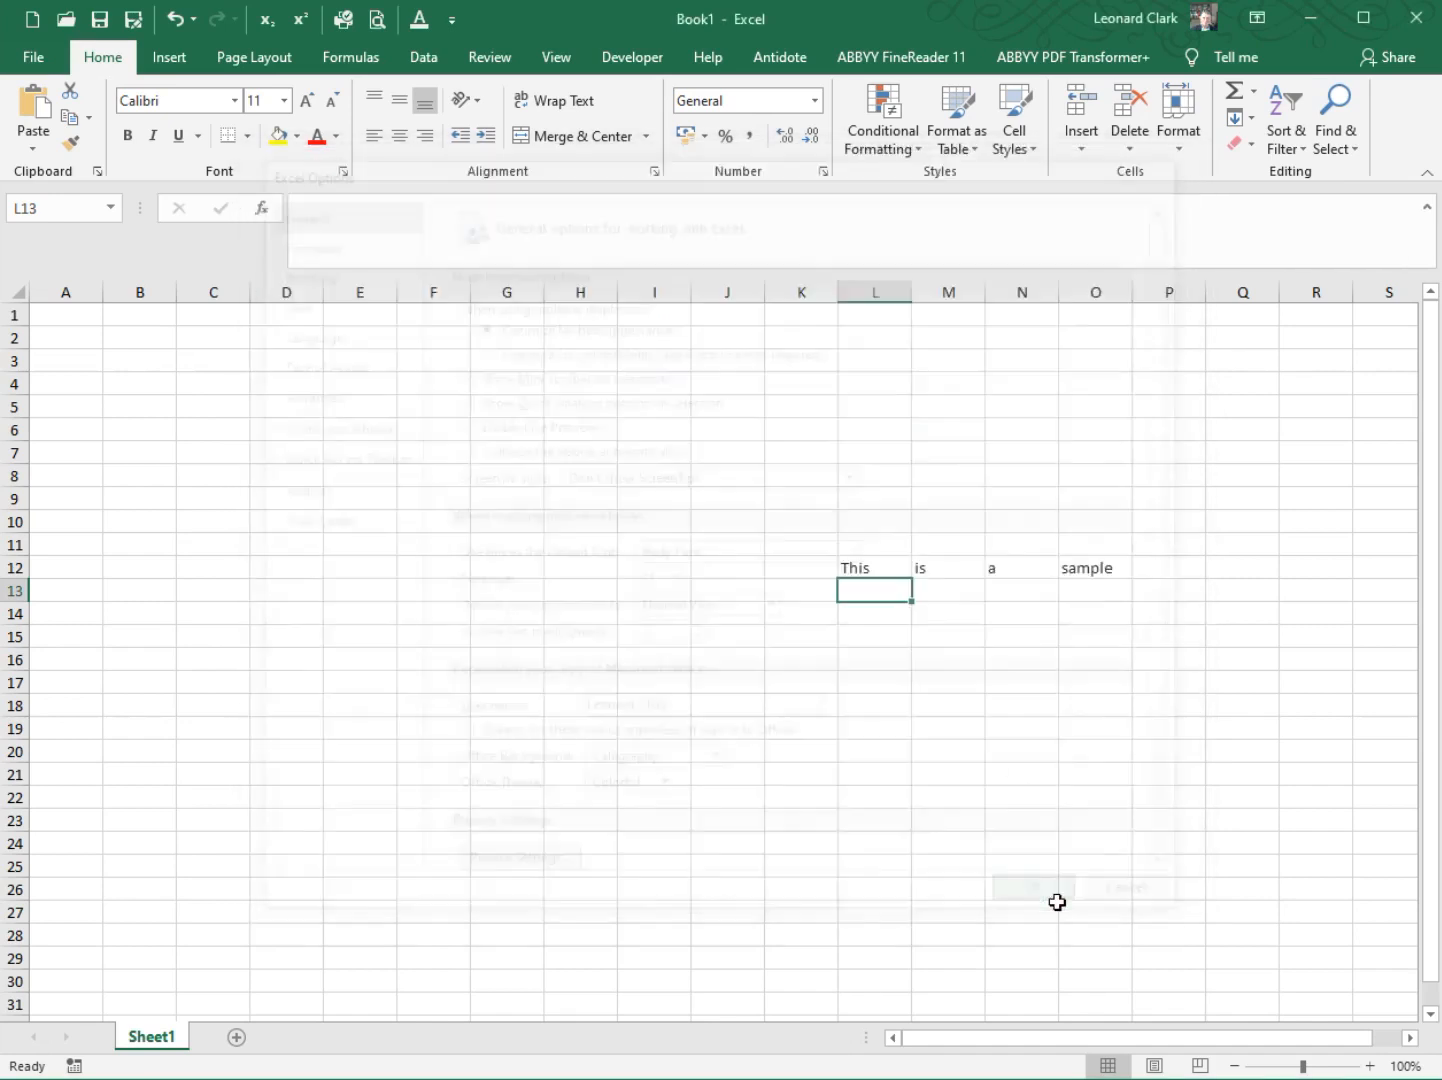
# - Preview fonts, fill colors and font colors on cells L12:O12 without applying any, and deselect the range
pyautogui.moveTo(855, 568); pyautogui.dragTo(1071, 567)
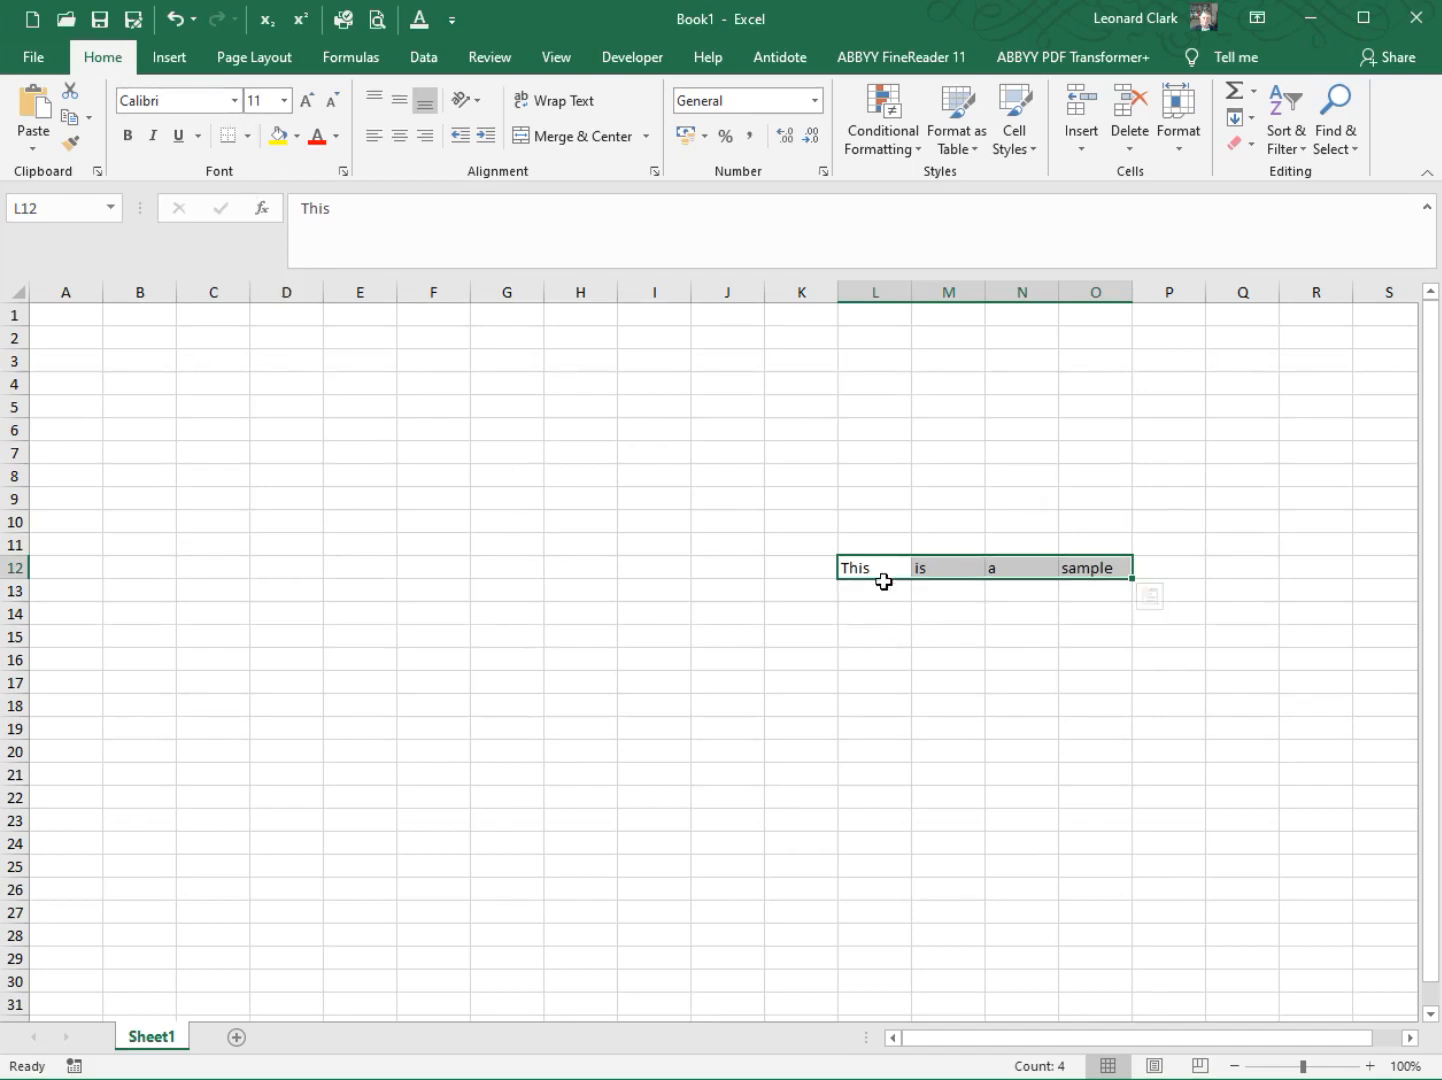
pyautogui.click(236, 101)
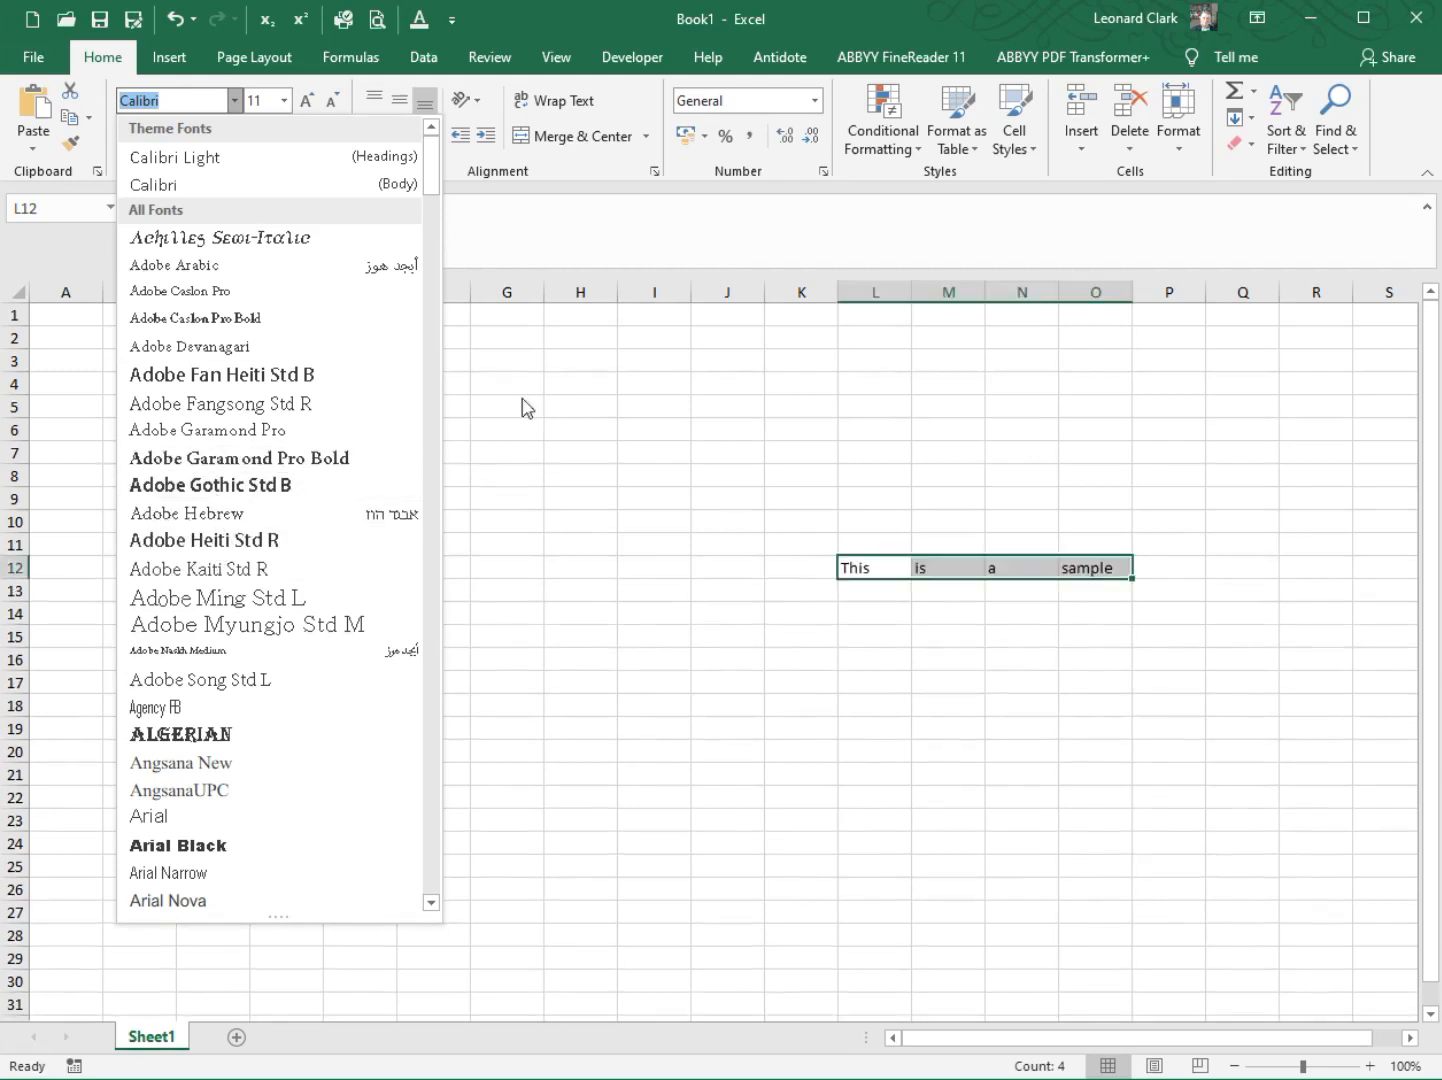
pyautogui.click(580, 398)
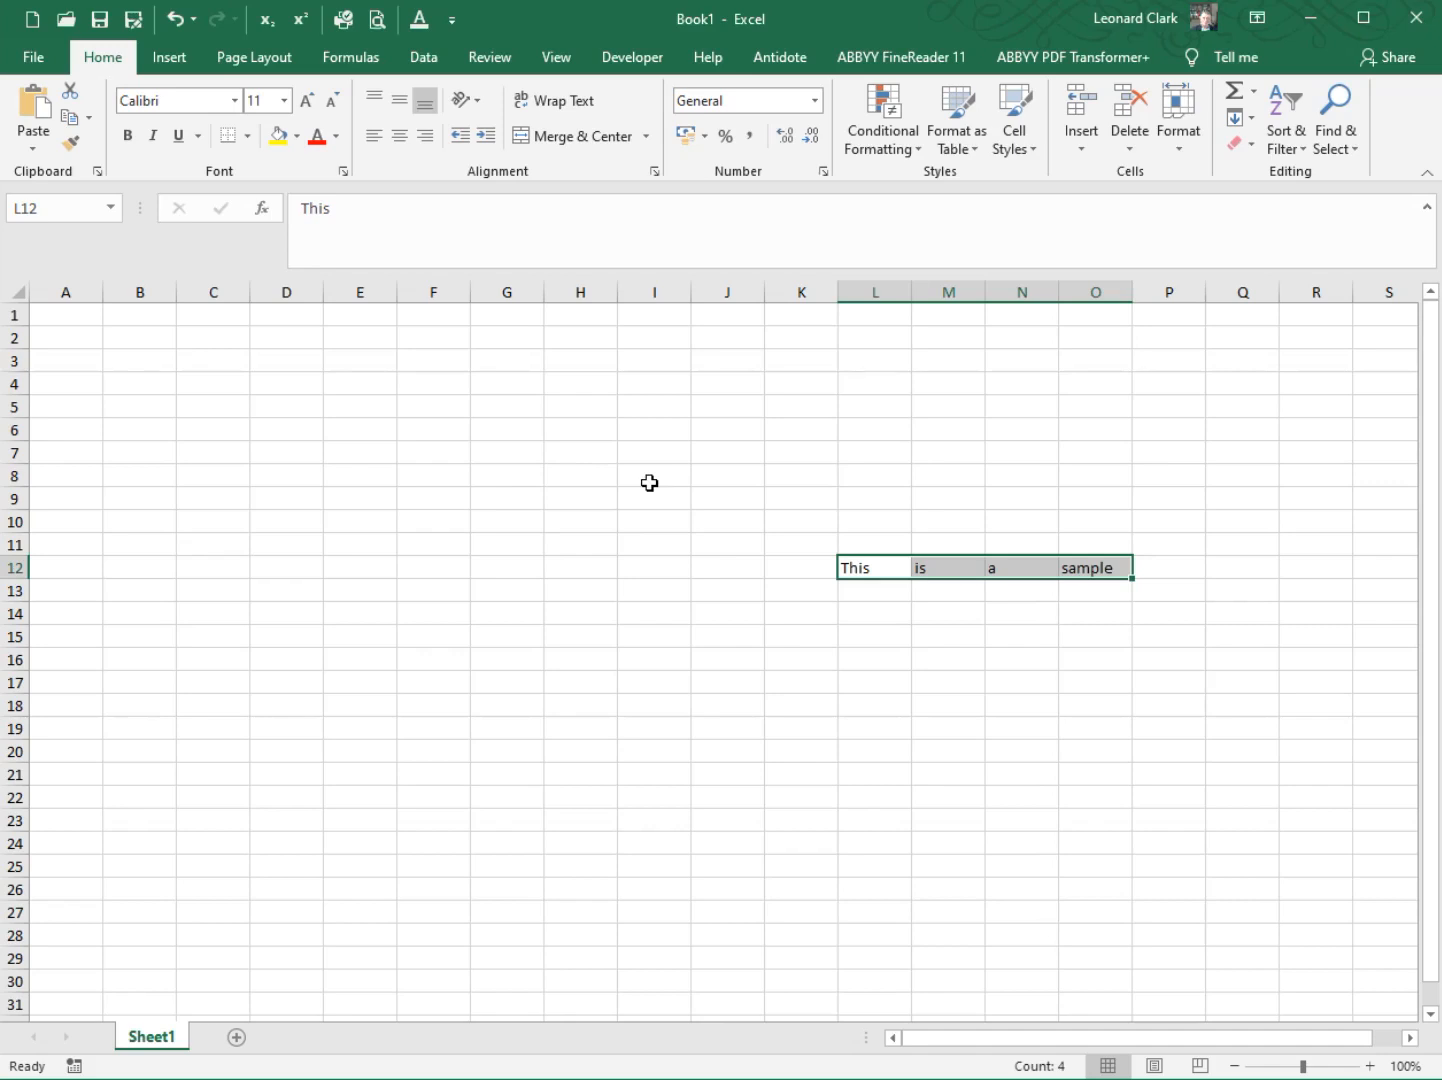
pyautogui.click(296, 135)
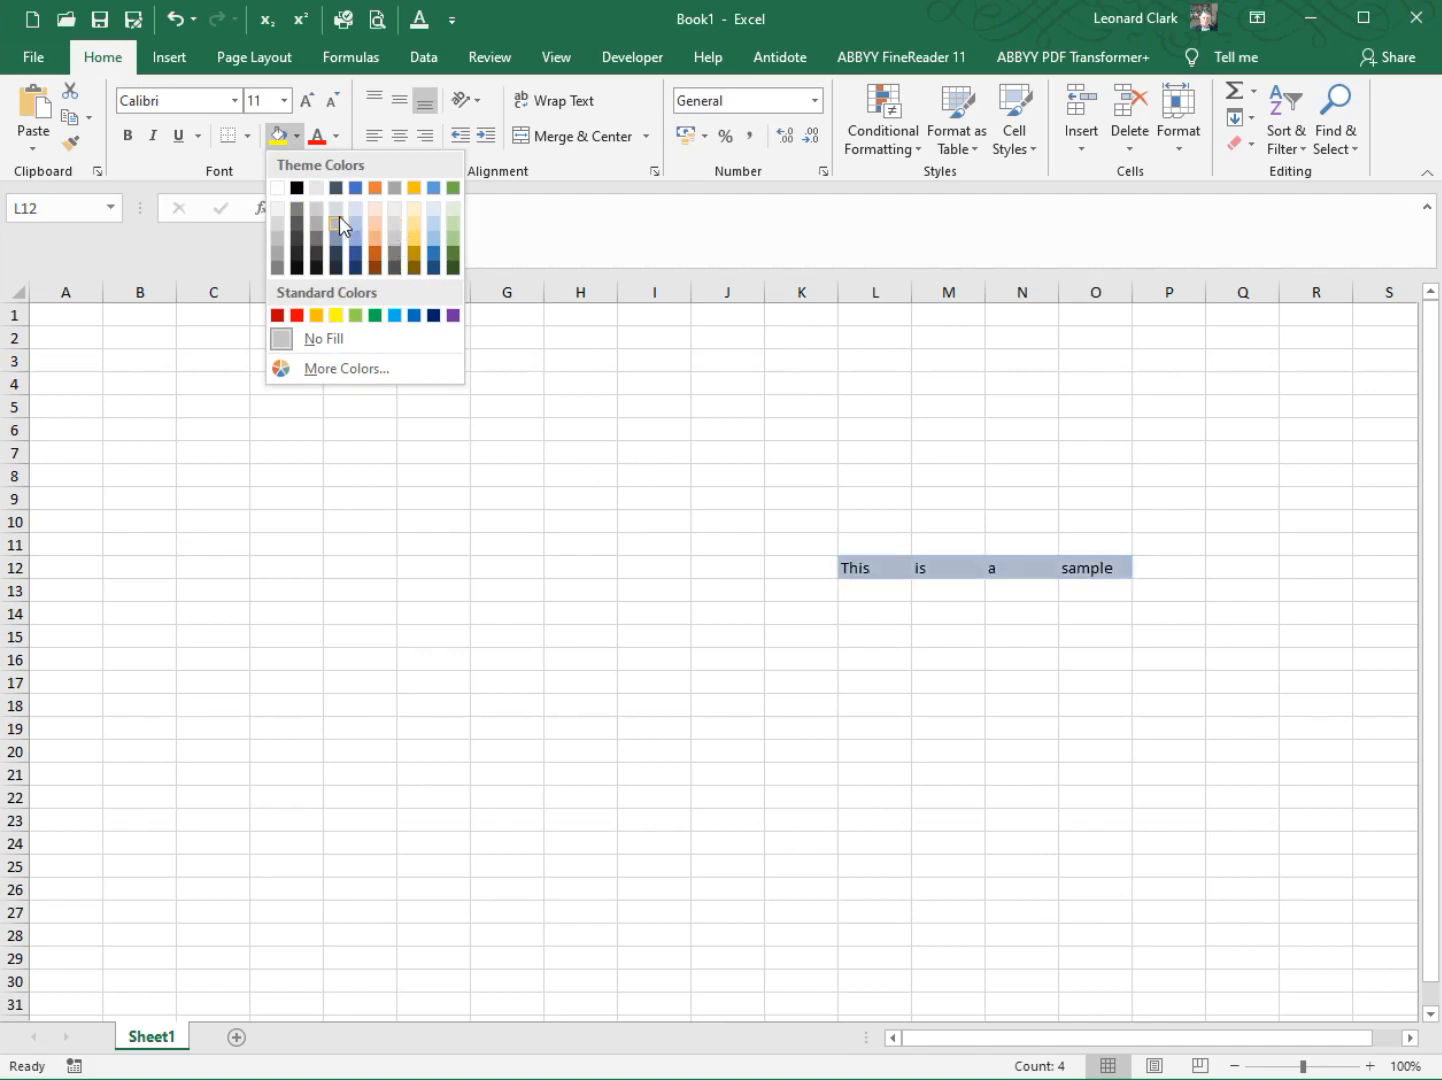
pyautogui.click(337, 137)
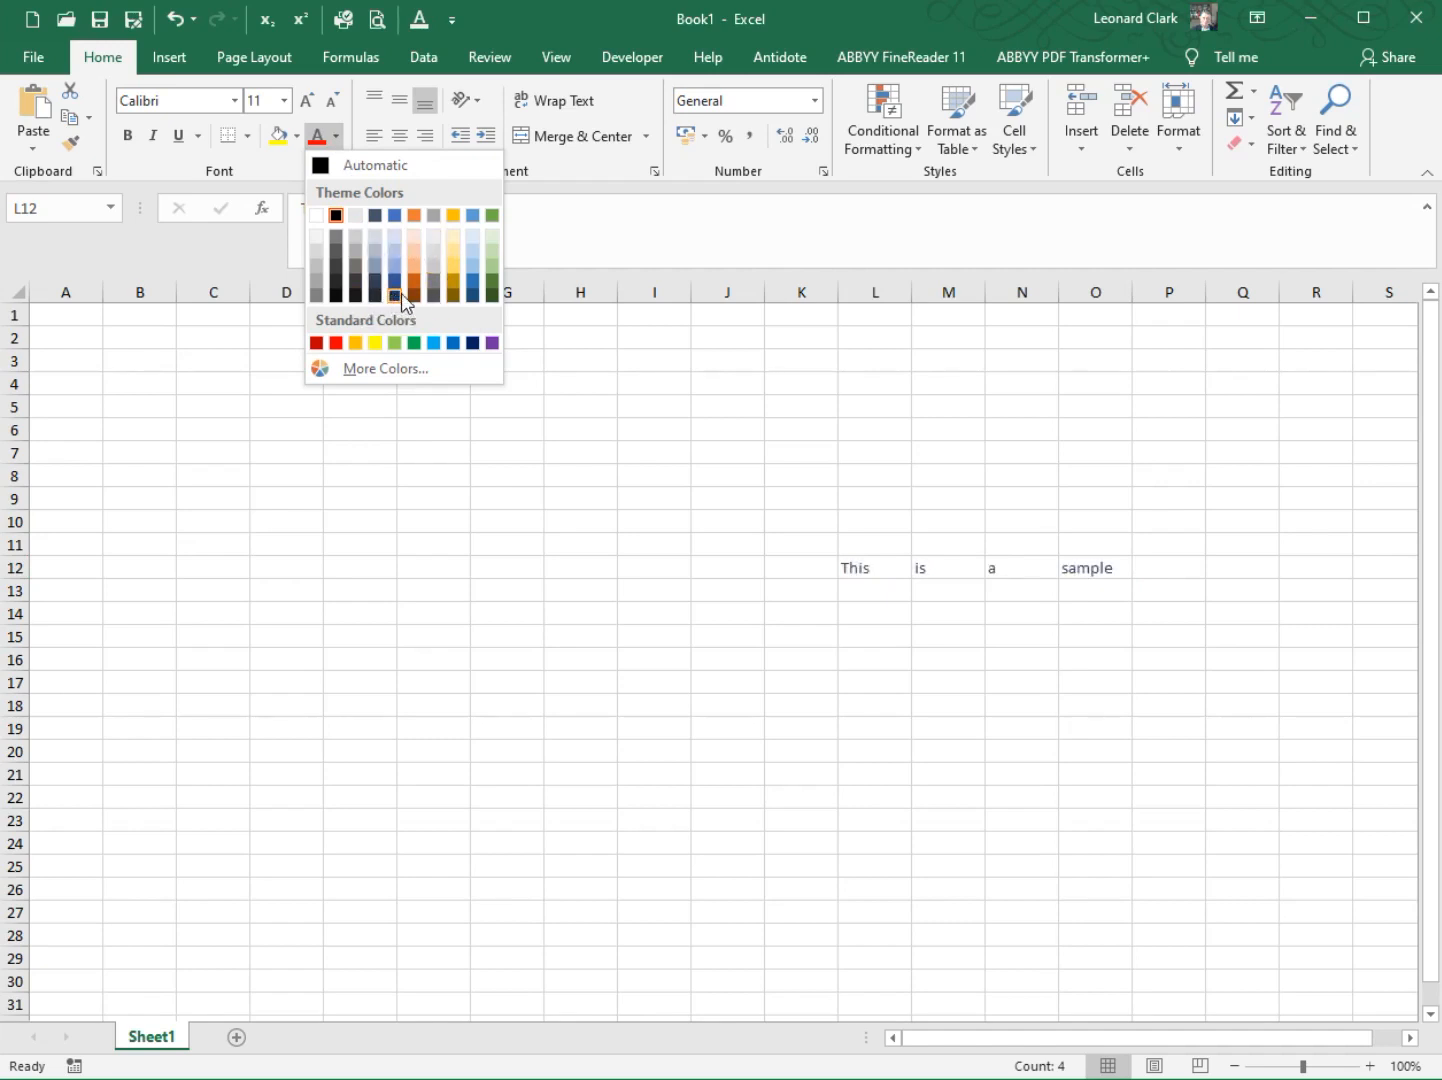
pyautogui.click(636, 428)
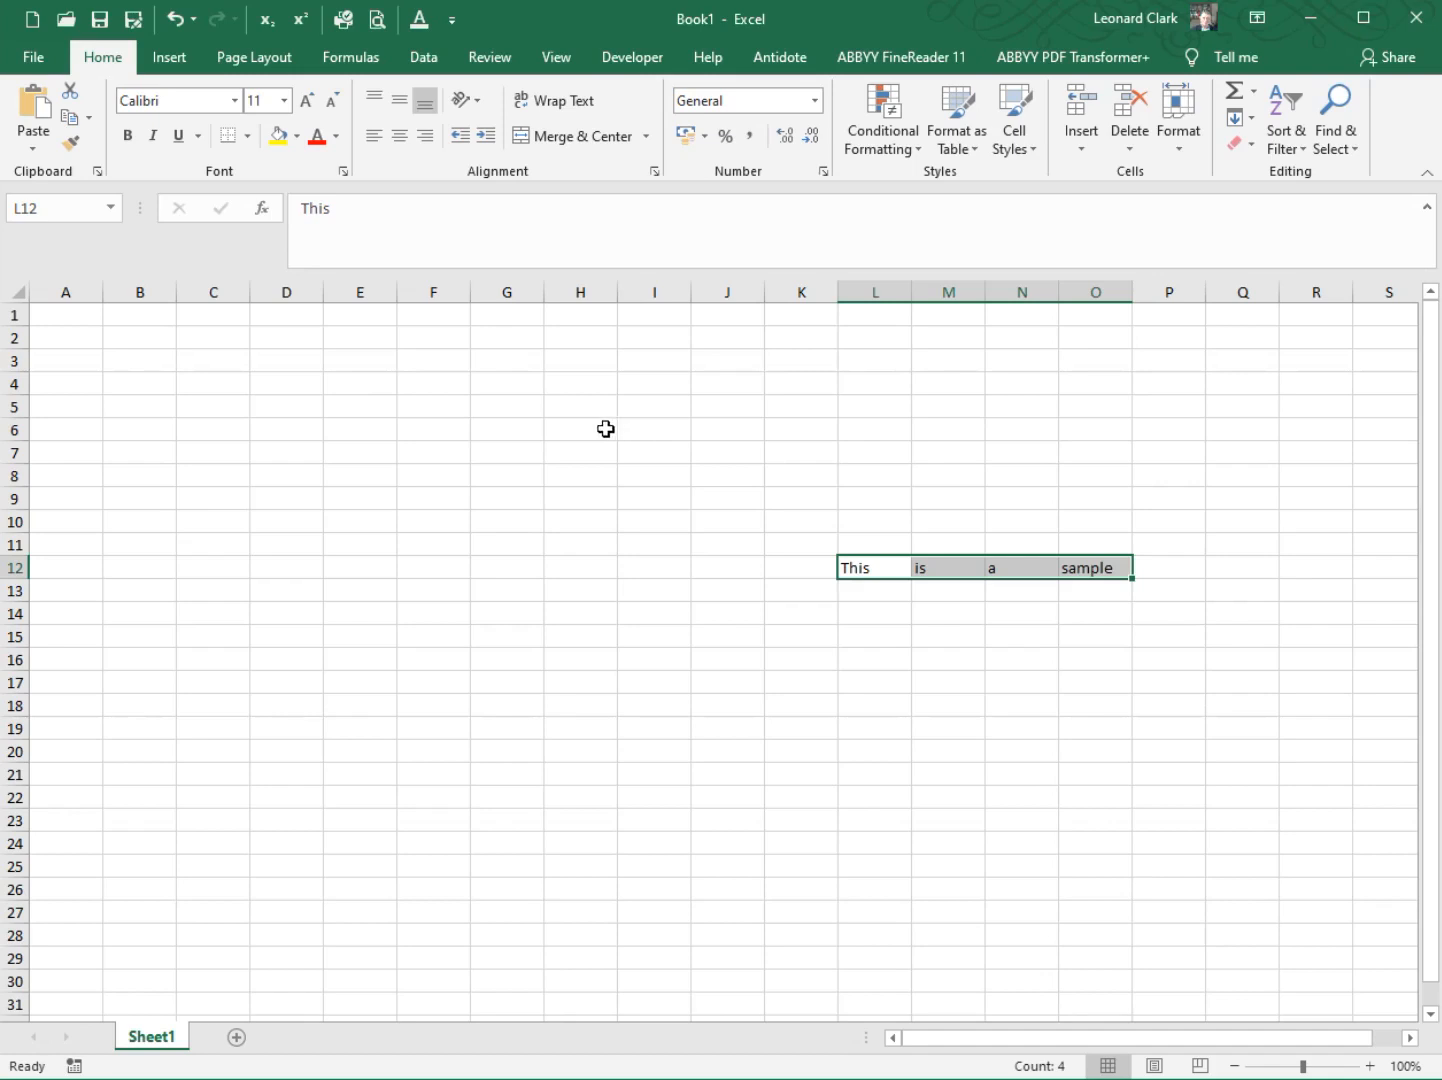
pyautogui.click(708, 518)
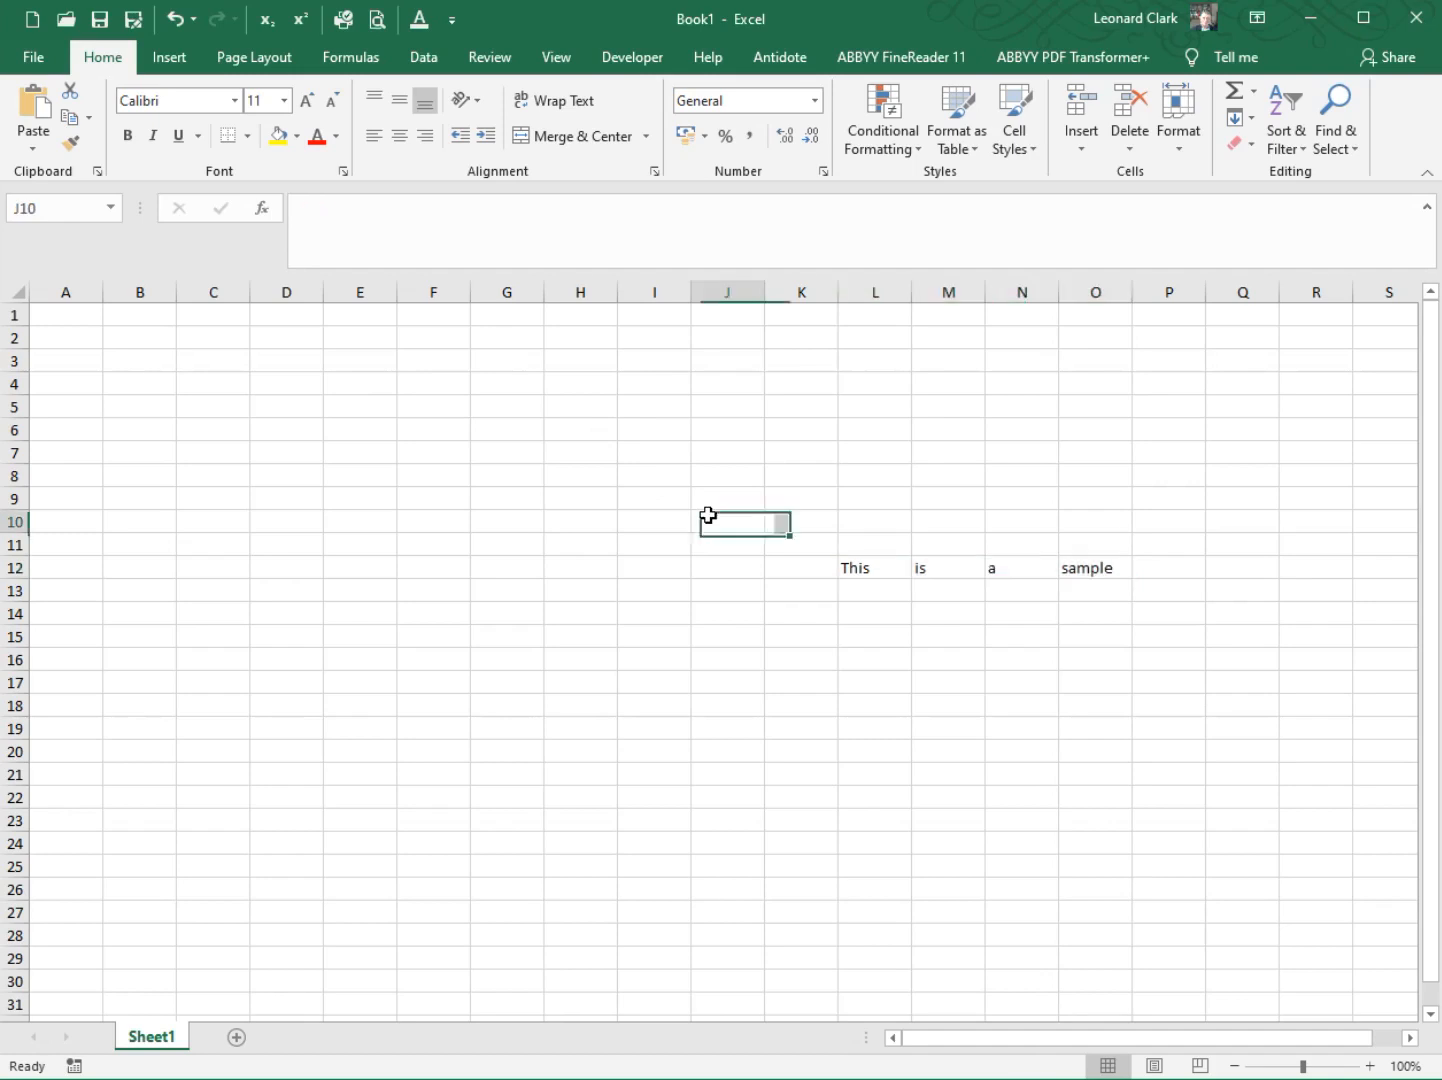
# - Turn off "Enable Live Preview" in Excel's General options and apply the change
pyautogui.click(451, 22)
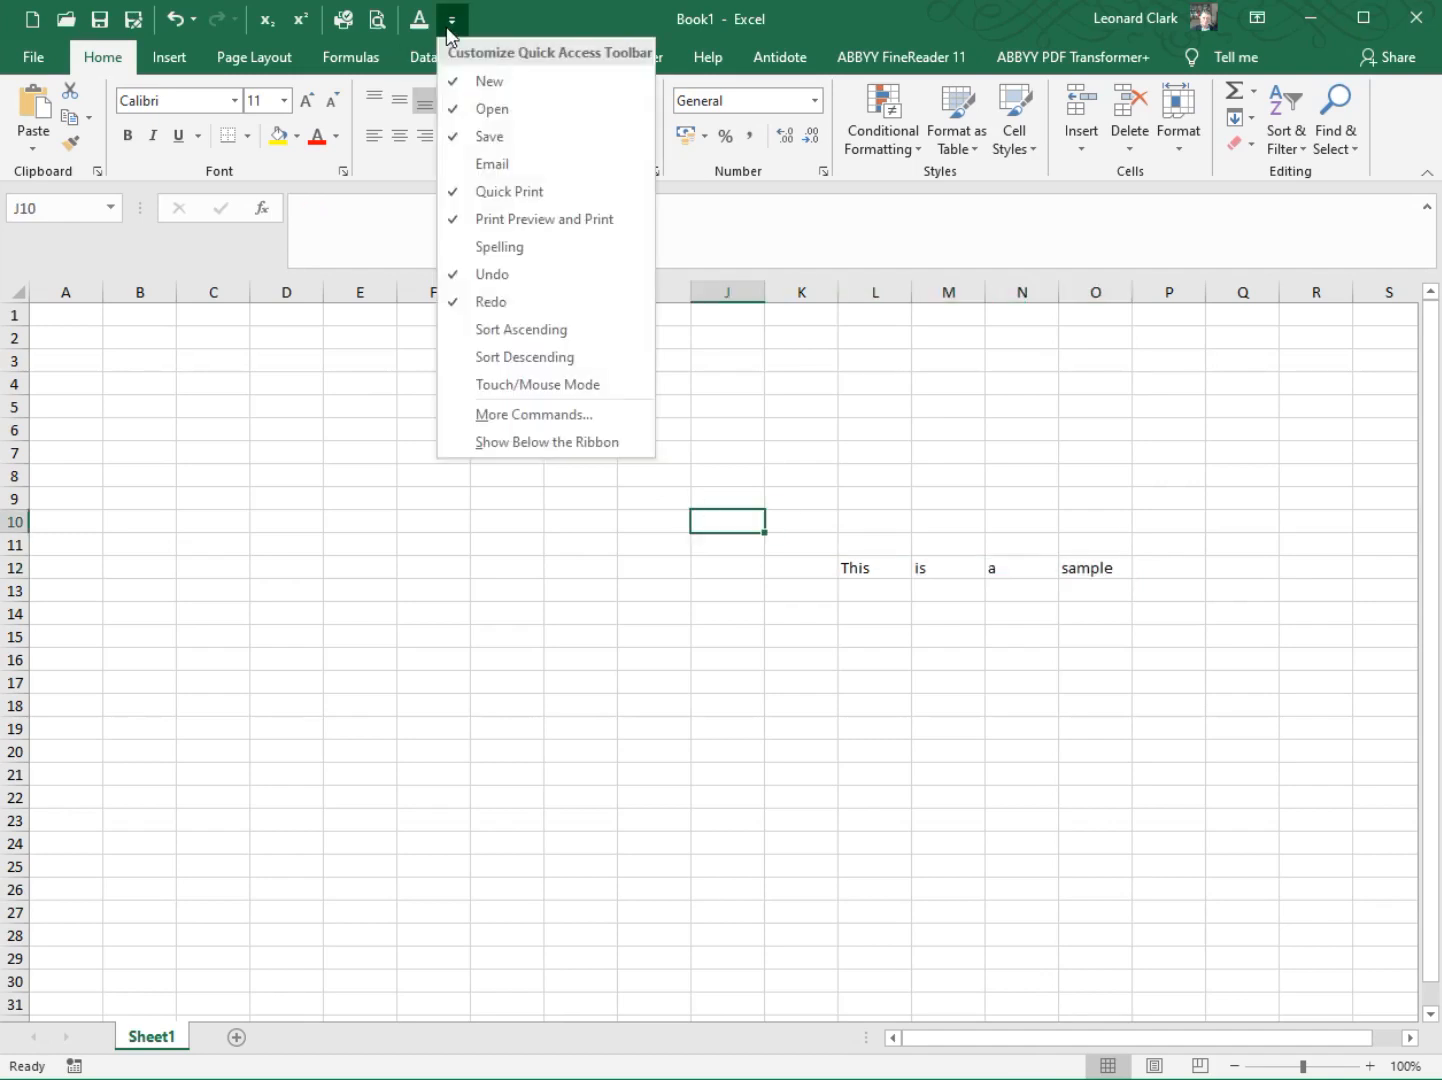
pyautogui.click(538, 413)
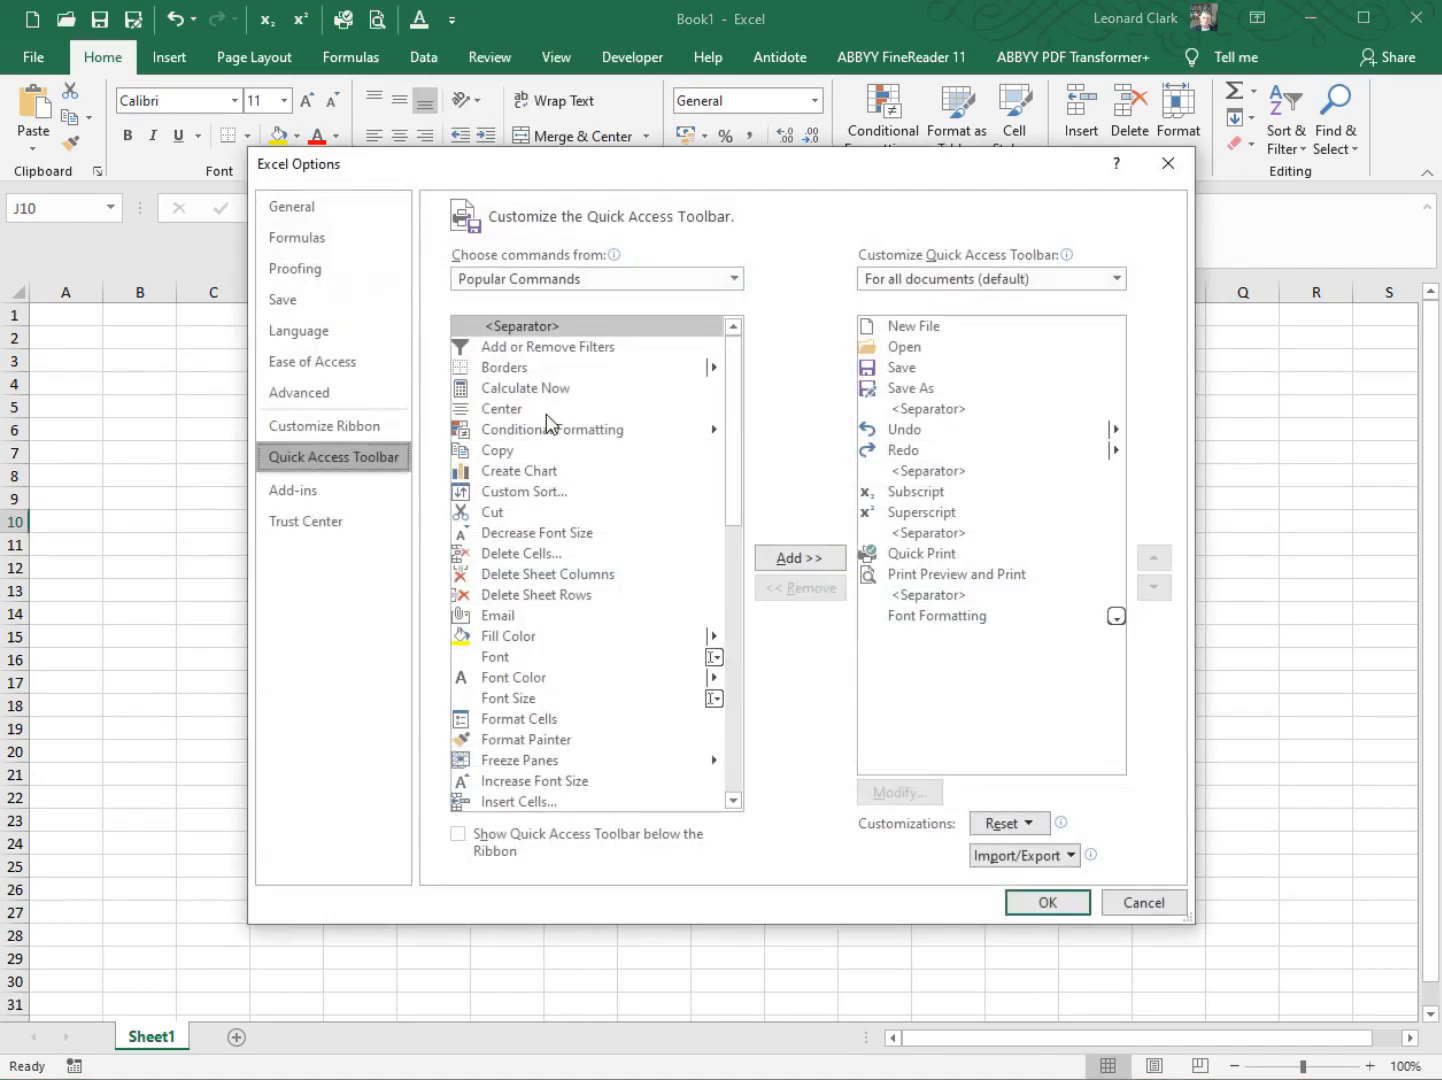
pyautogui.click(368, 212)
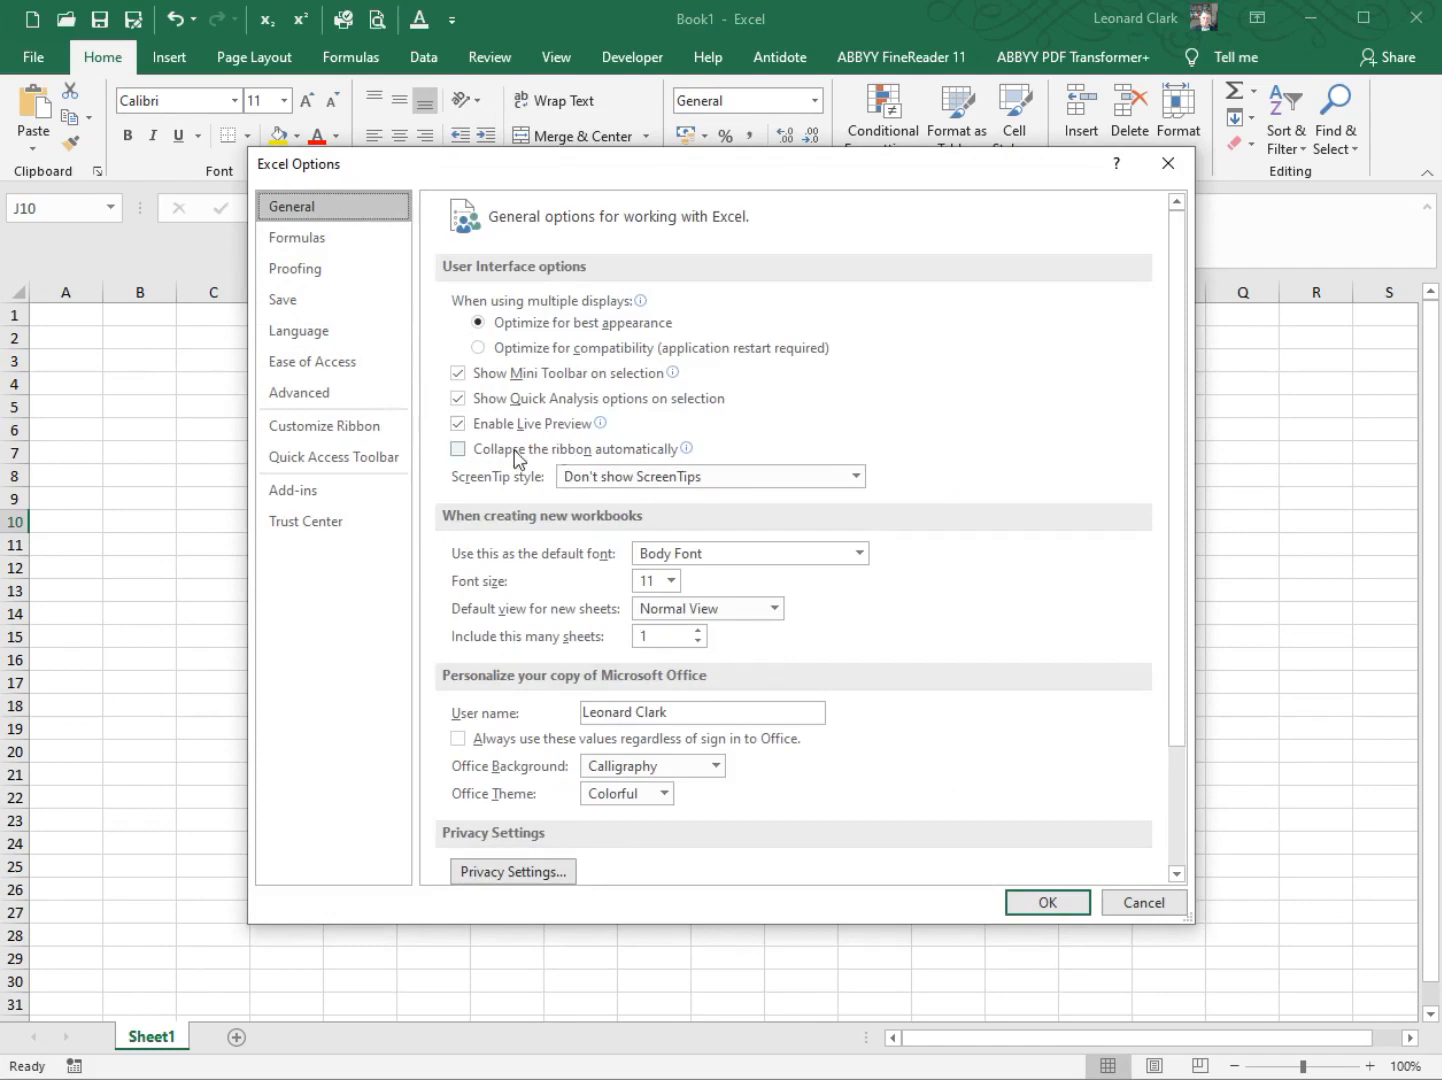
pyautogui.click(462, 426)
pyautogui.click(1046, 903)
# - Check how cells L12:O12 respond to browsing the available fonts, without applying one, and deselect the range
pyautogui.moveTo(853, 567); pyautogui.dragTo(1080, 567)
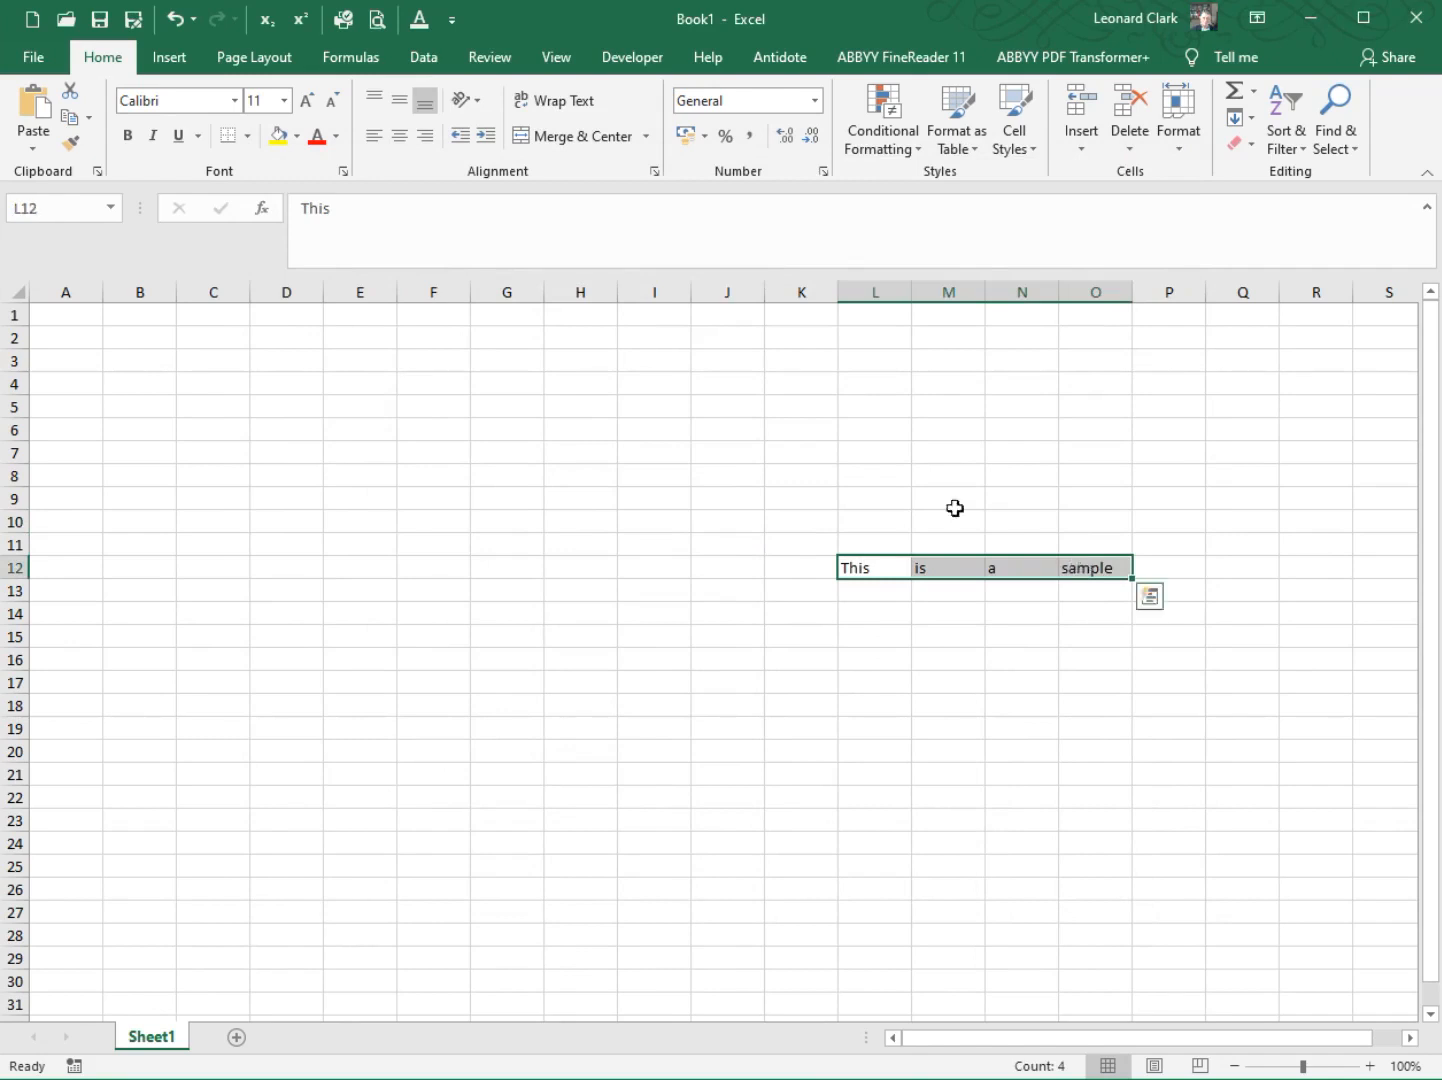
pyautogui.click(235, 100)
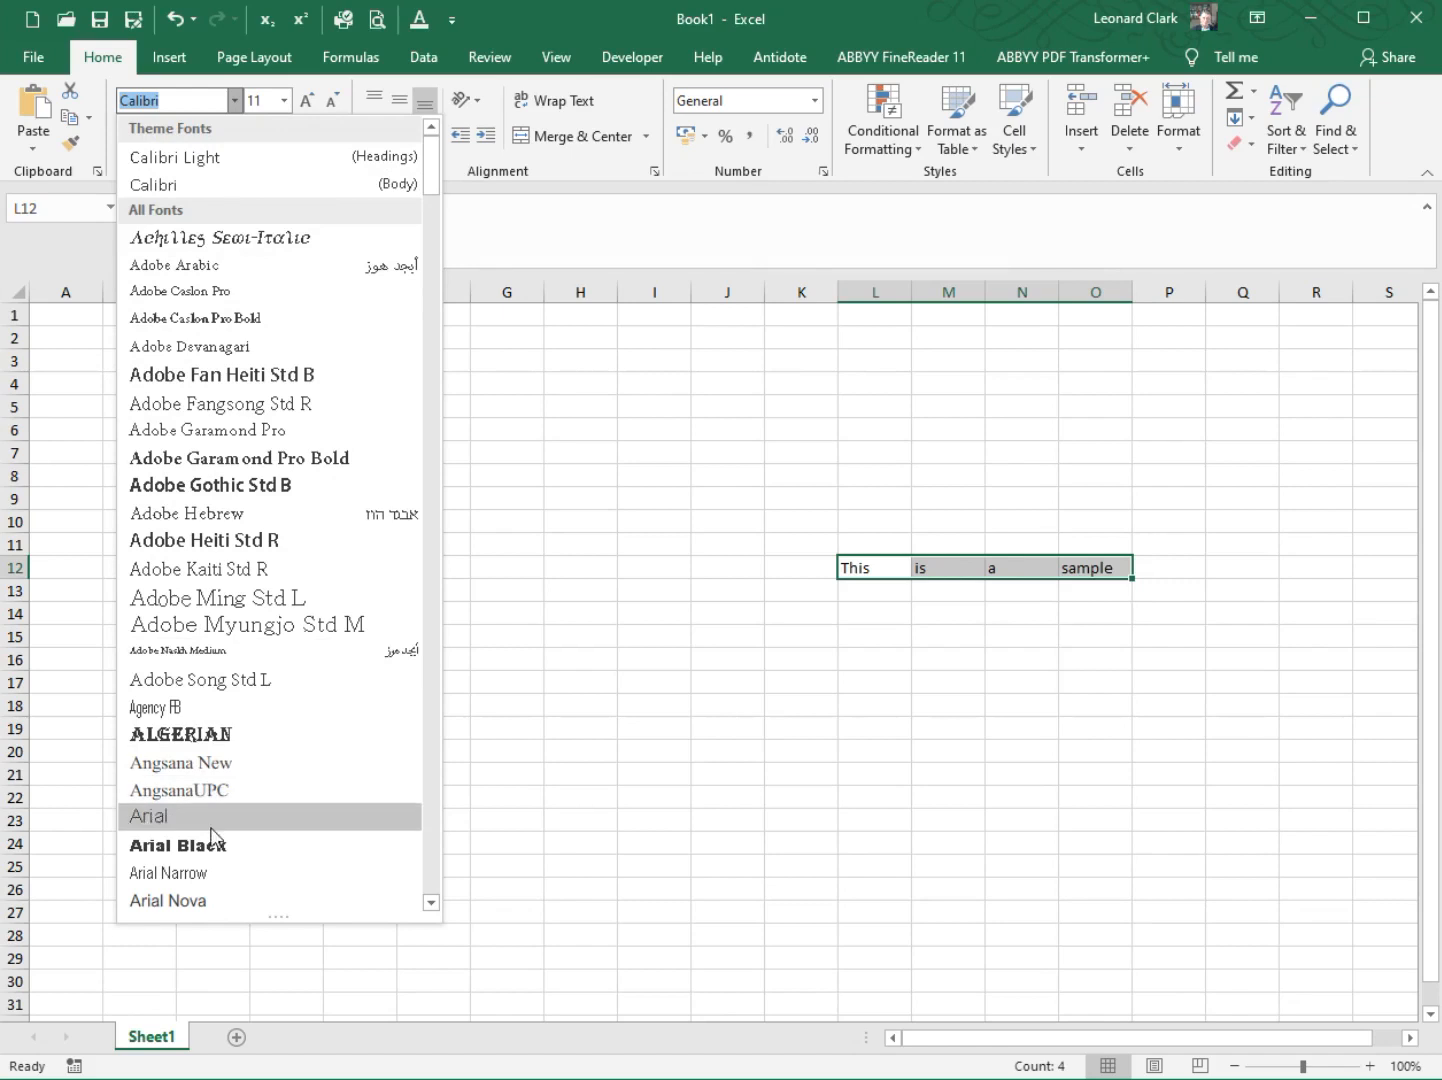
pyautogui.click(642, 408)
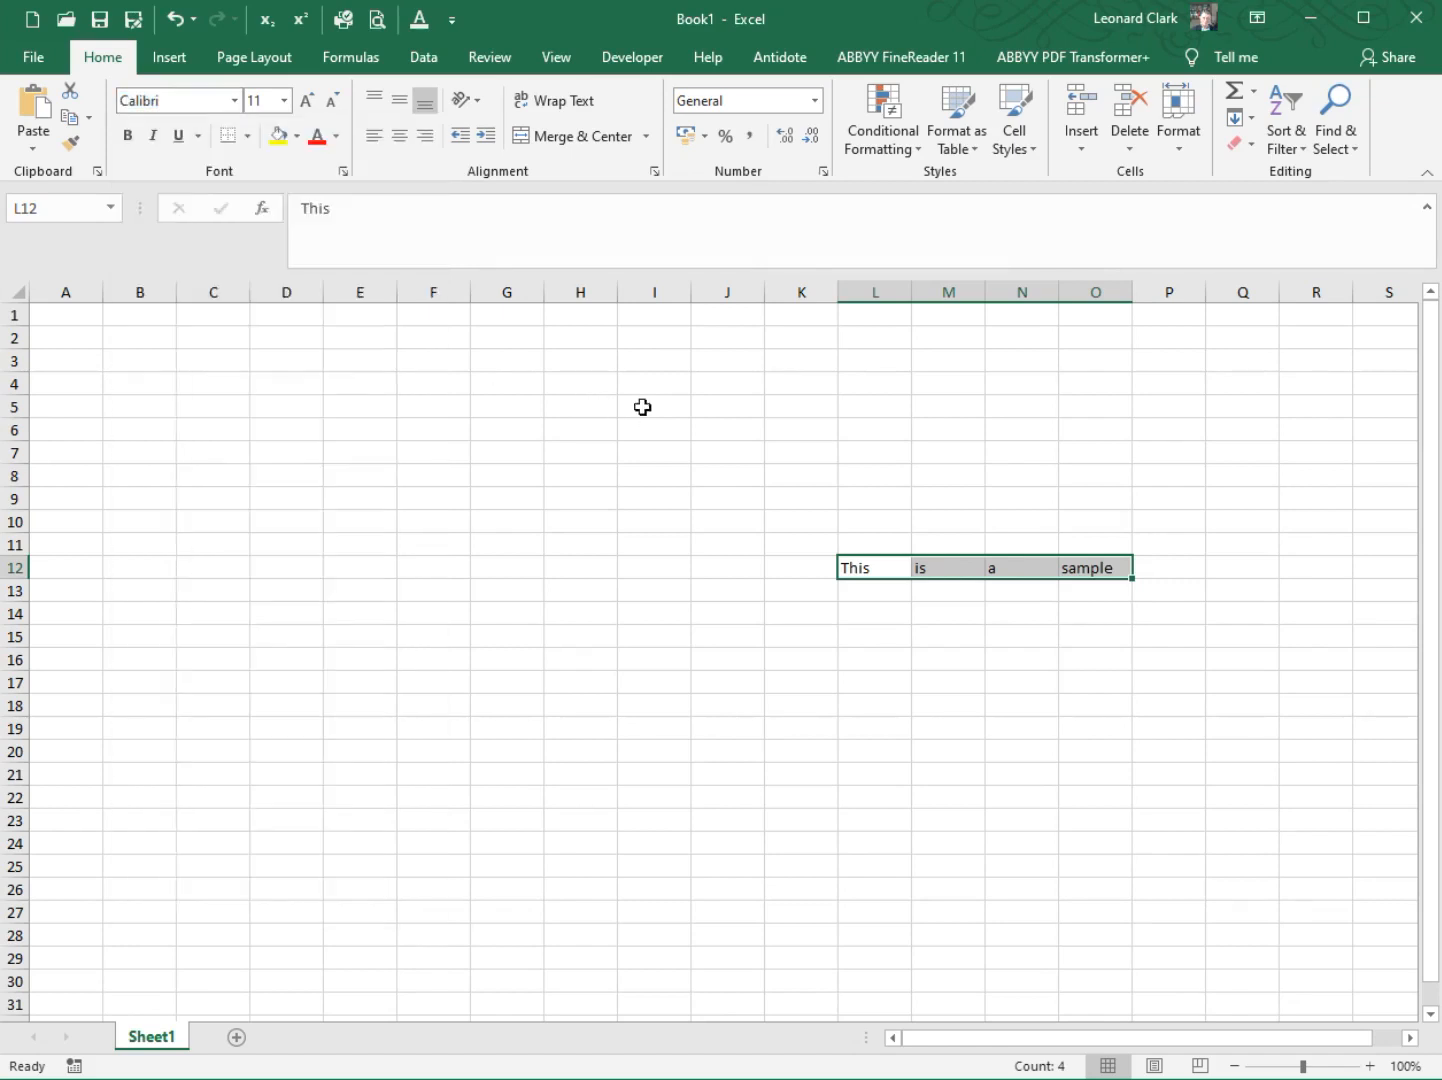
pyautogui.click(682, 420)
# - Turn on "Enable Live Preview" and "Collapse the ribbon automatically" in Excel's General options and apply the changes
pyautogui.click(451, 21)
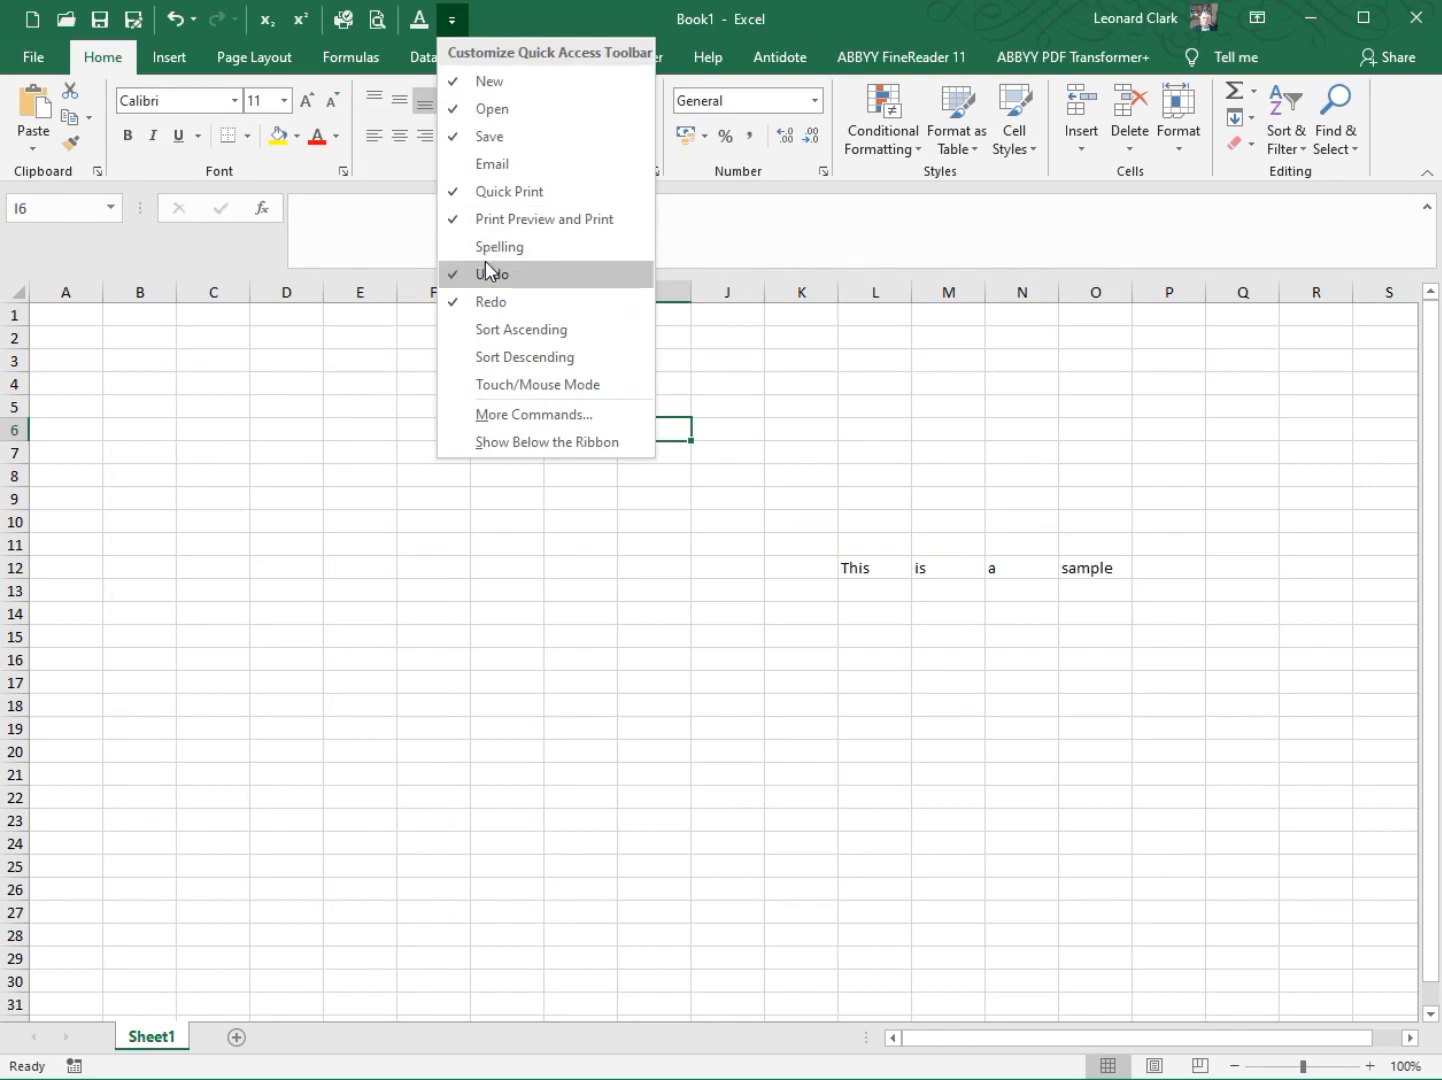
pyautogui.click(500, 417)
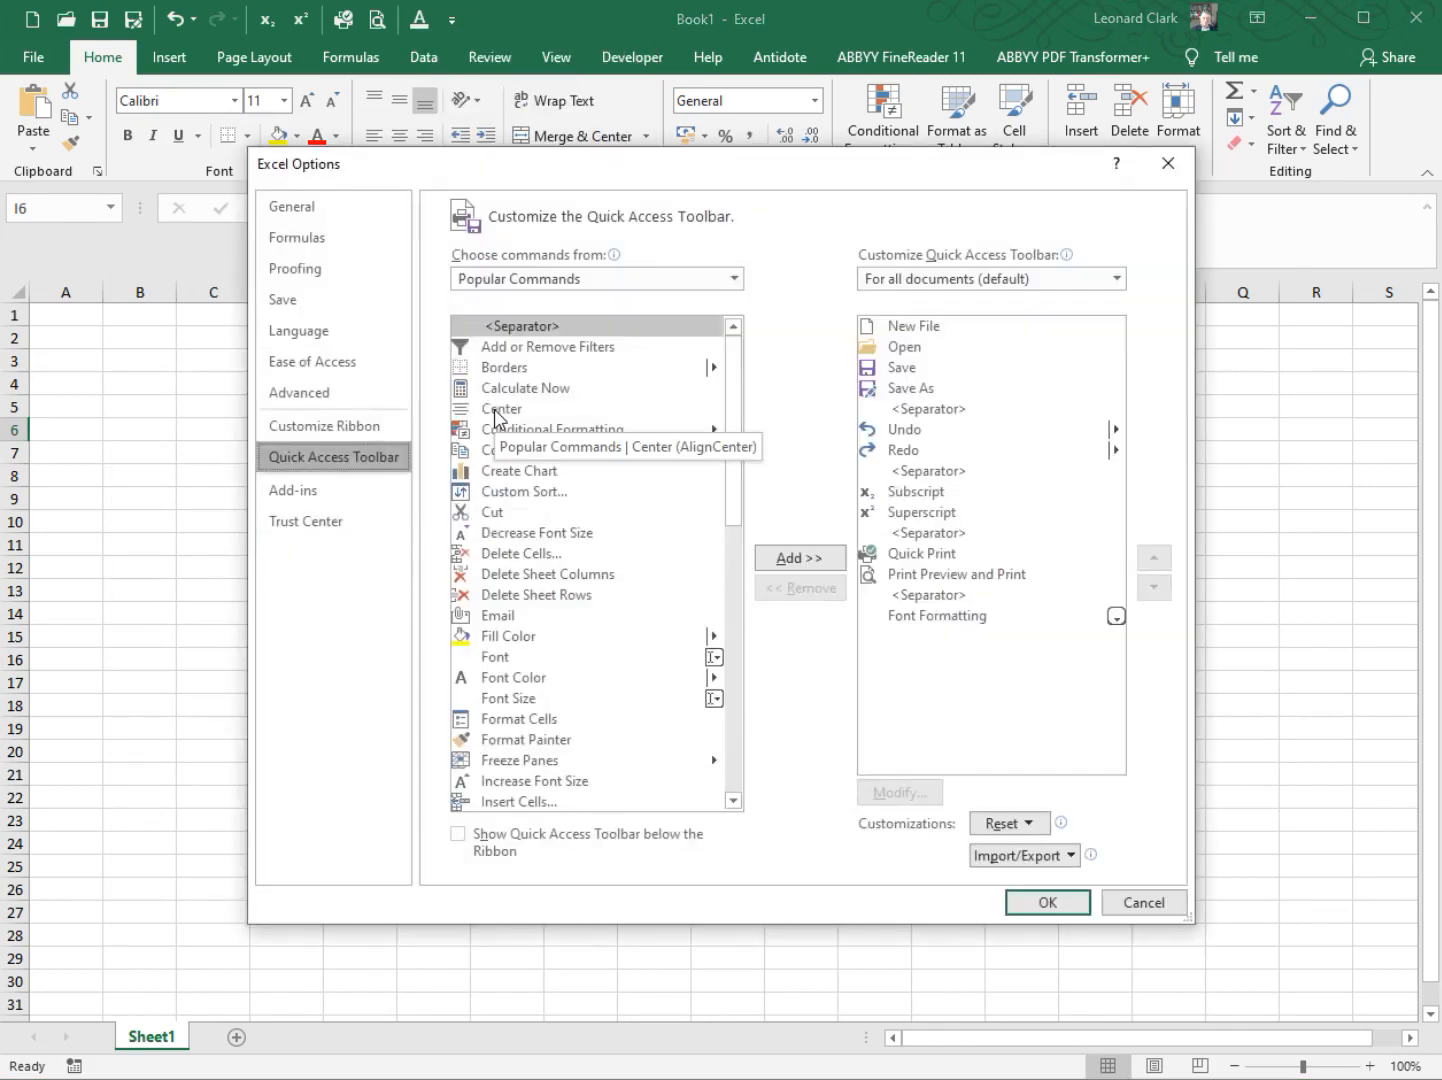
pyautogui.click(358, 208)
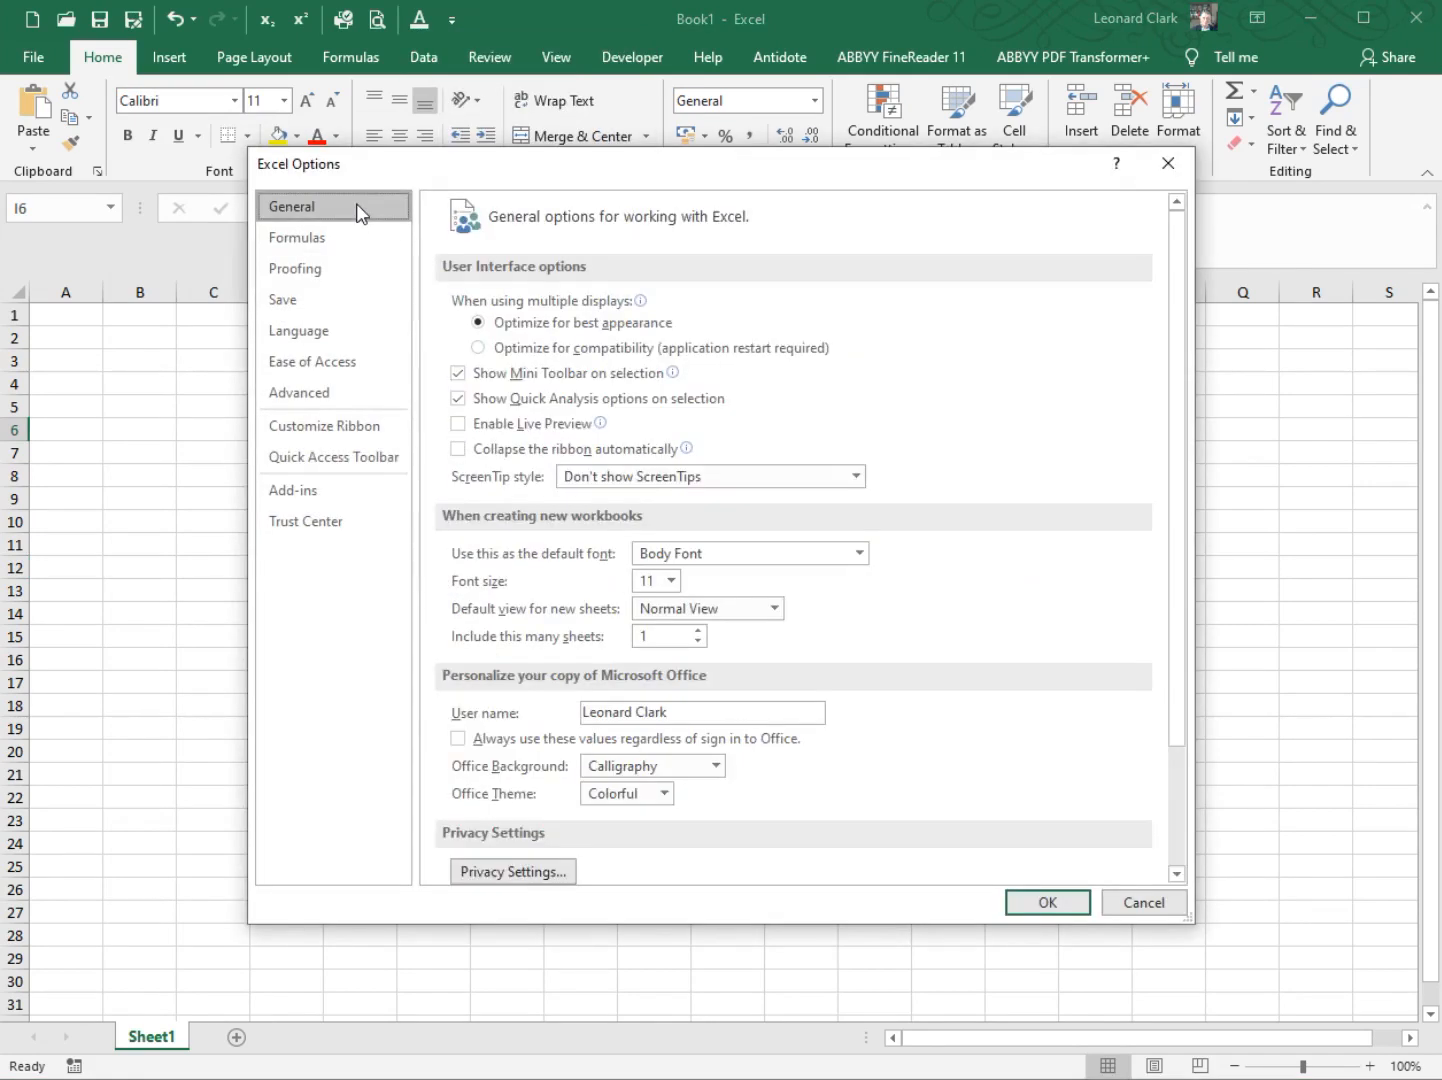
pyautogui.click(459, 424)
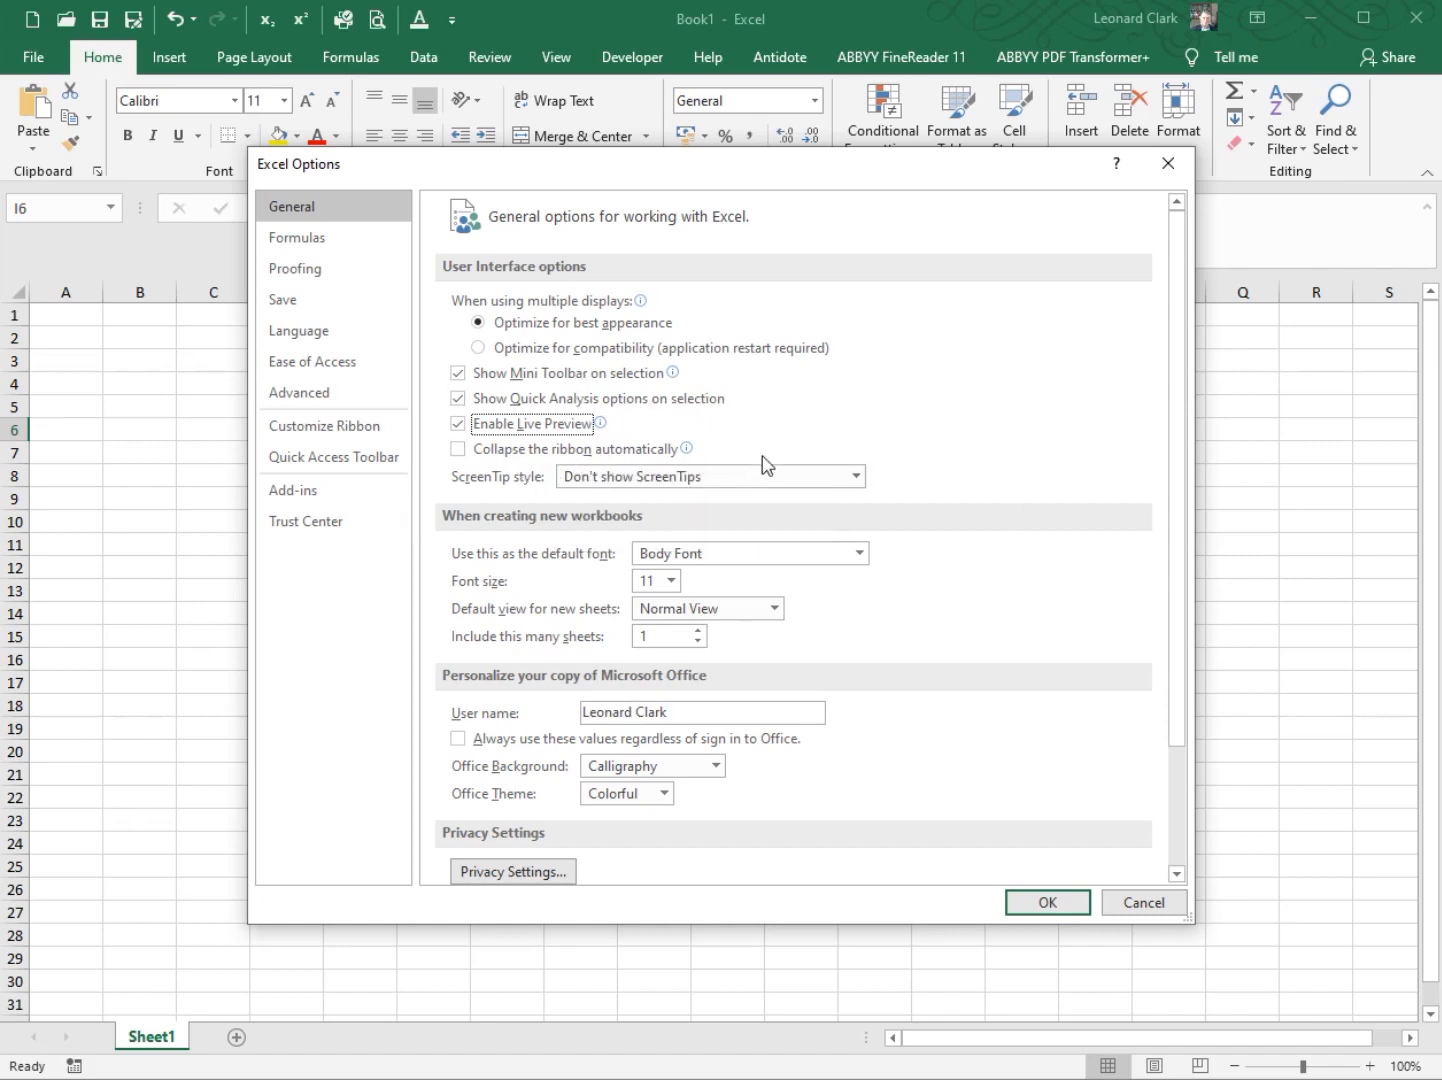
pyautogui.click(458, 450)
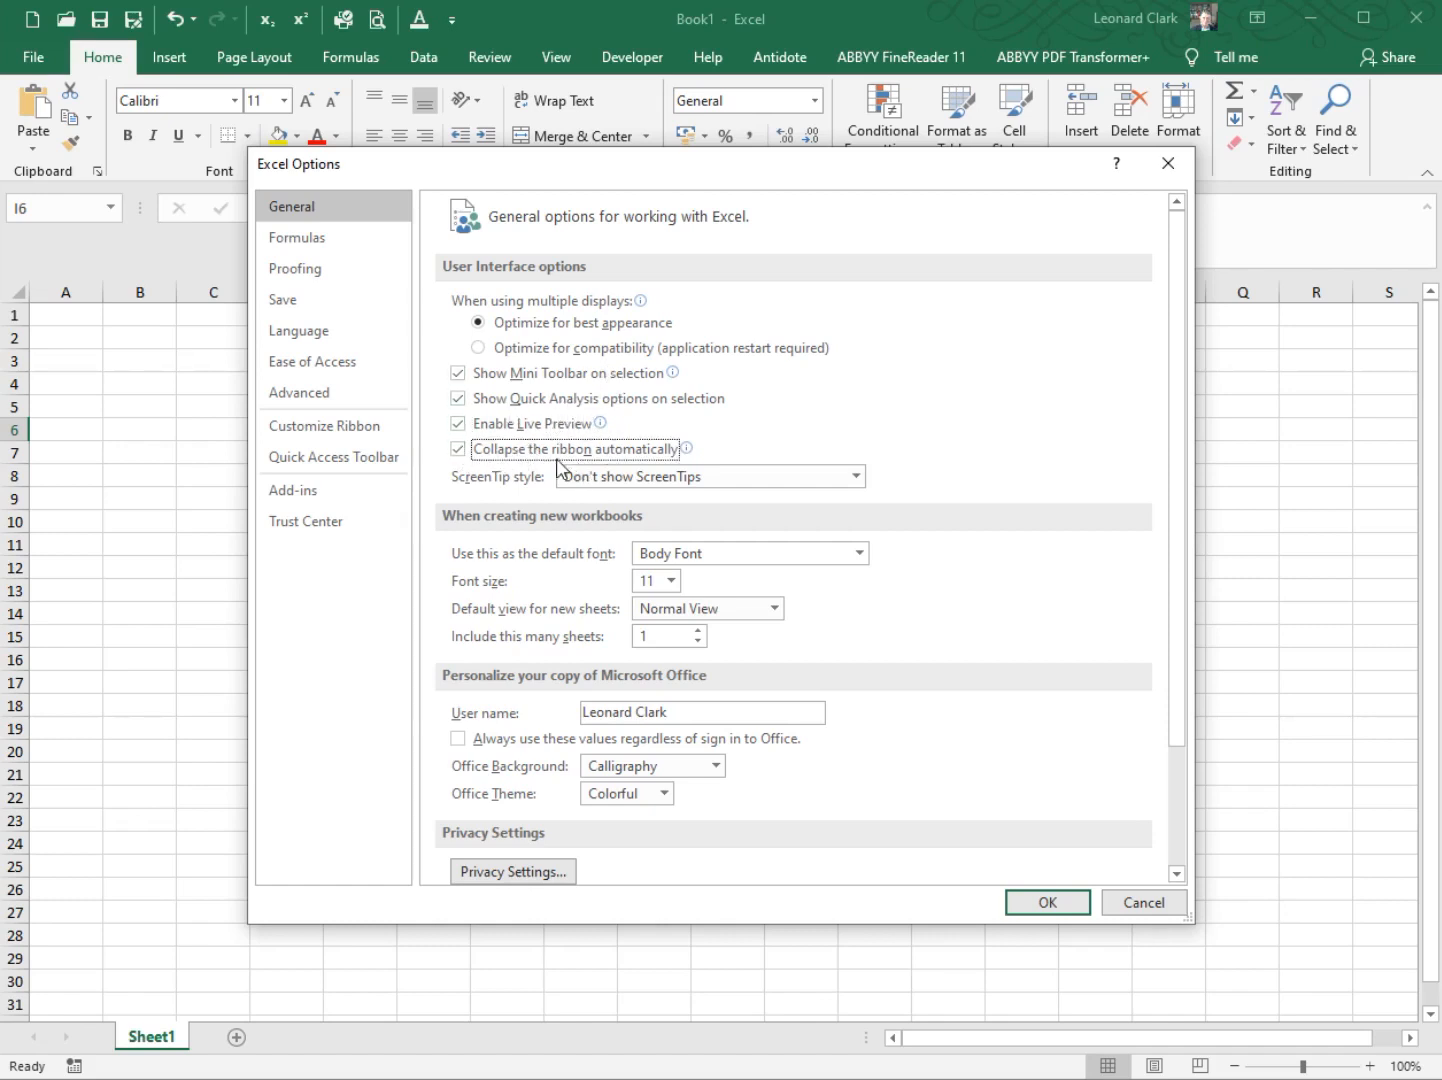
pyautogui.click(1047, 905)
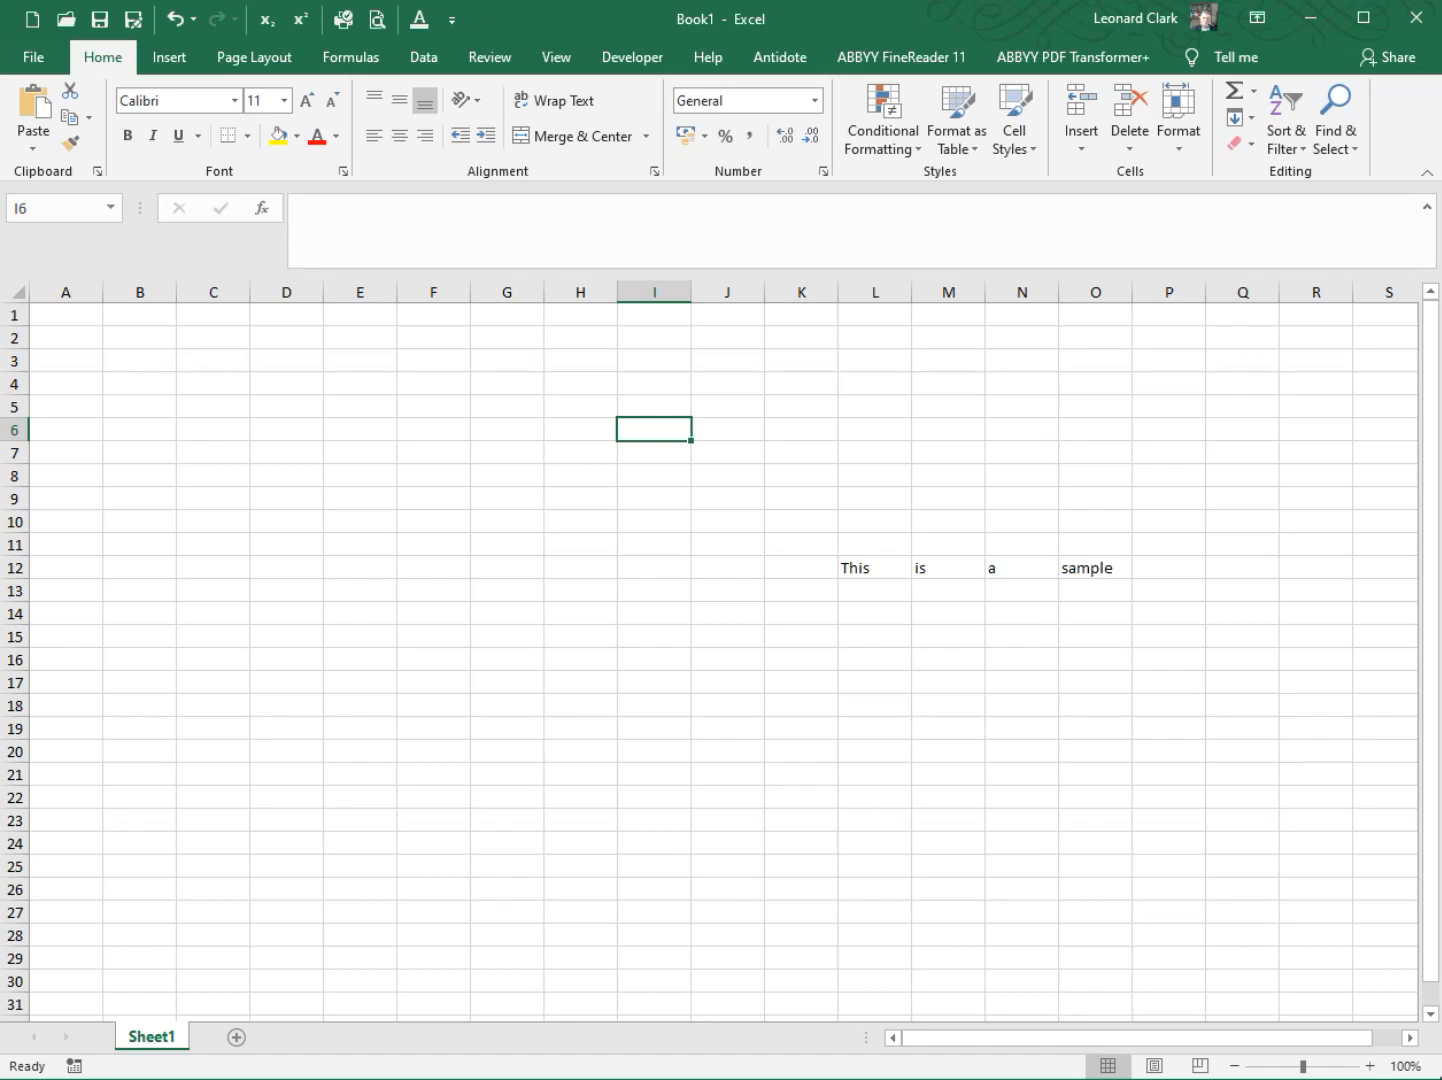
# - Shrink the workbook window to check how the ribbon reacts, and enlarge it back to full size
pyautogui.click(1439, 1077)
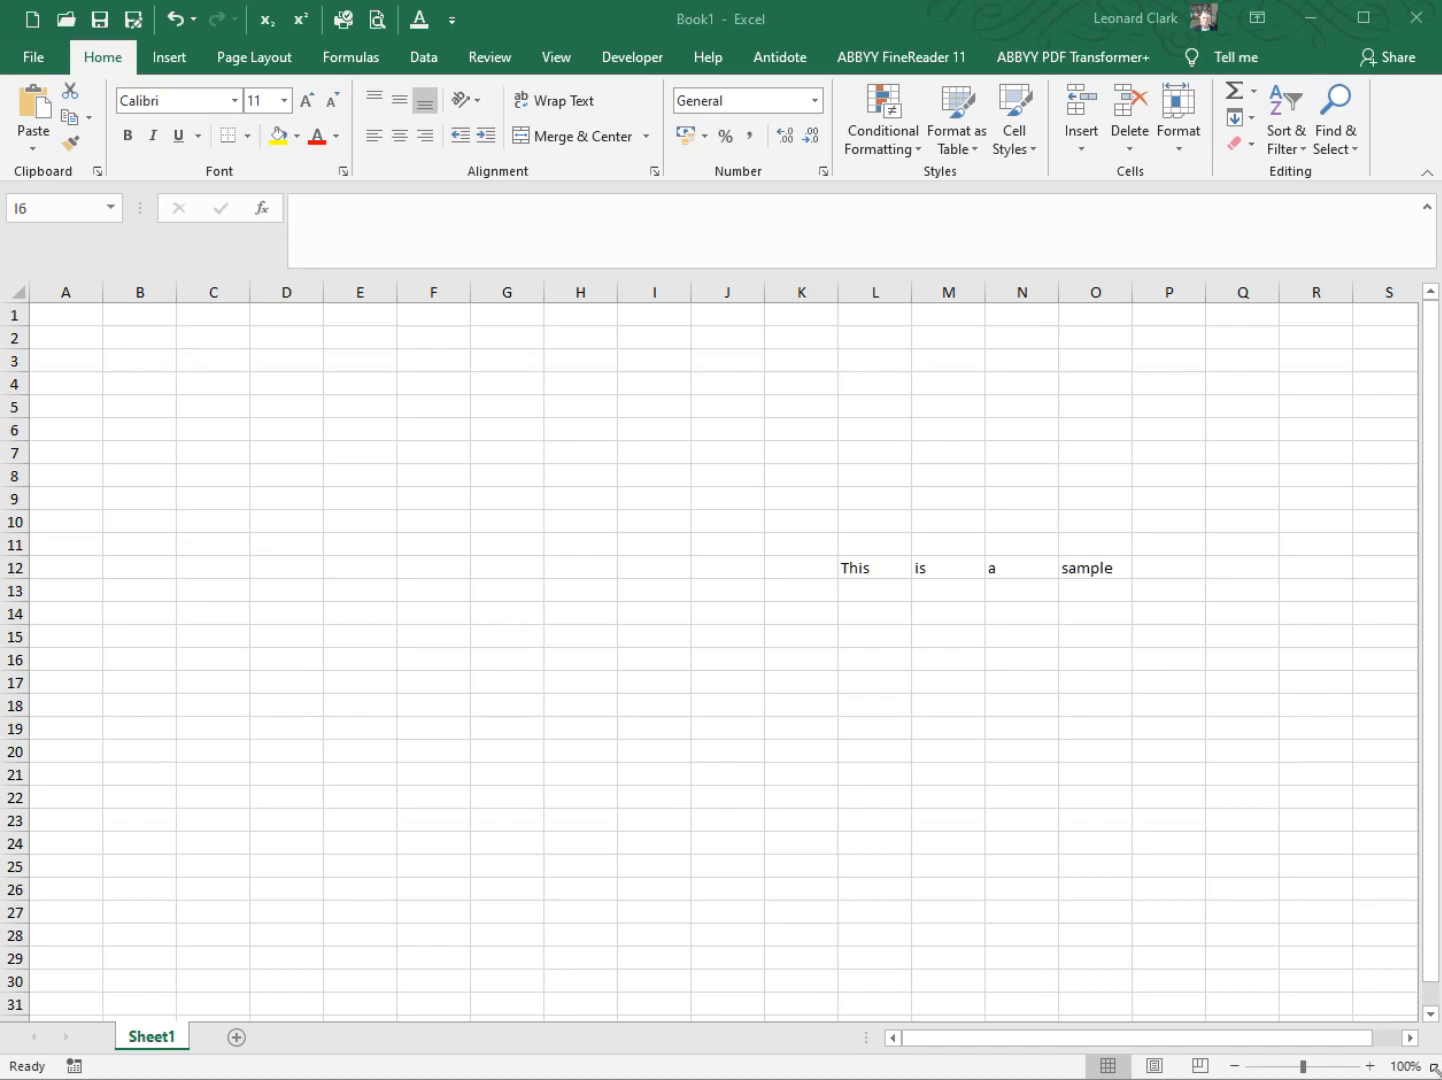
pyautogui.moveTo(1435, 1070); pyautogui.dragTo(1322, 866)
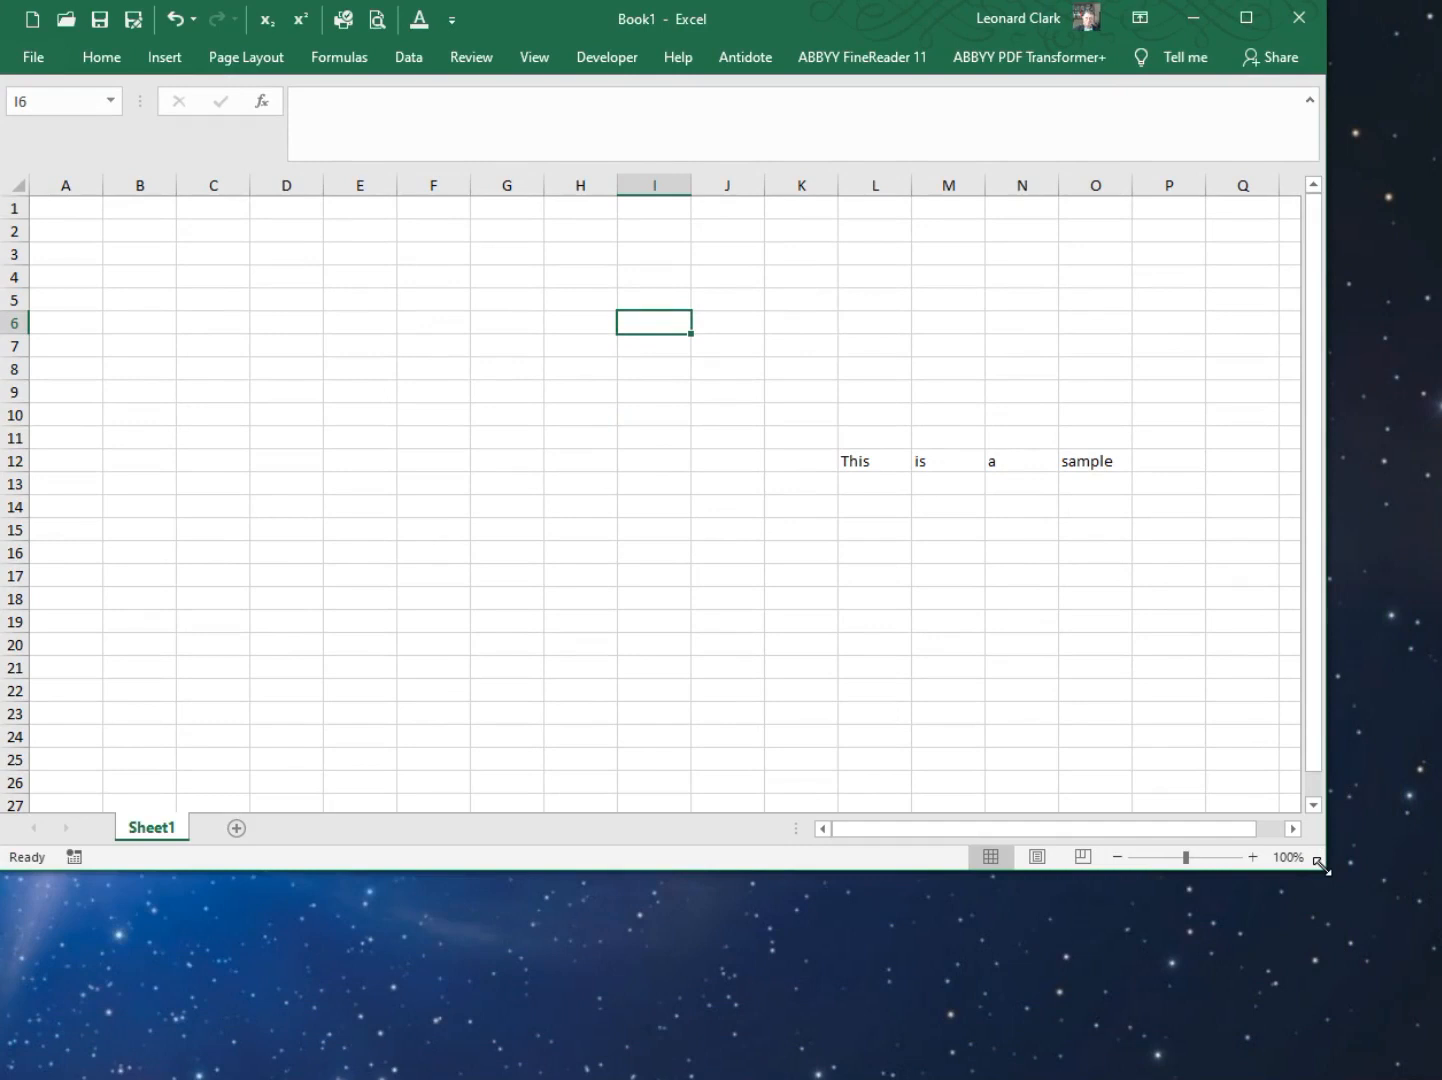
pyautogui.moveTo(1320, 866); pyautogui.dragTo(1435, 1072)
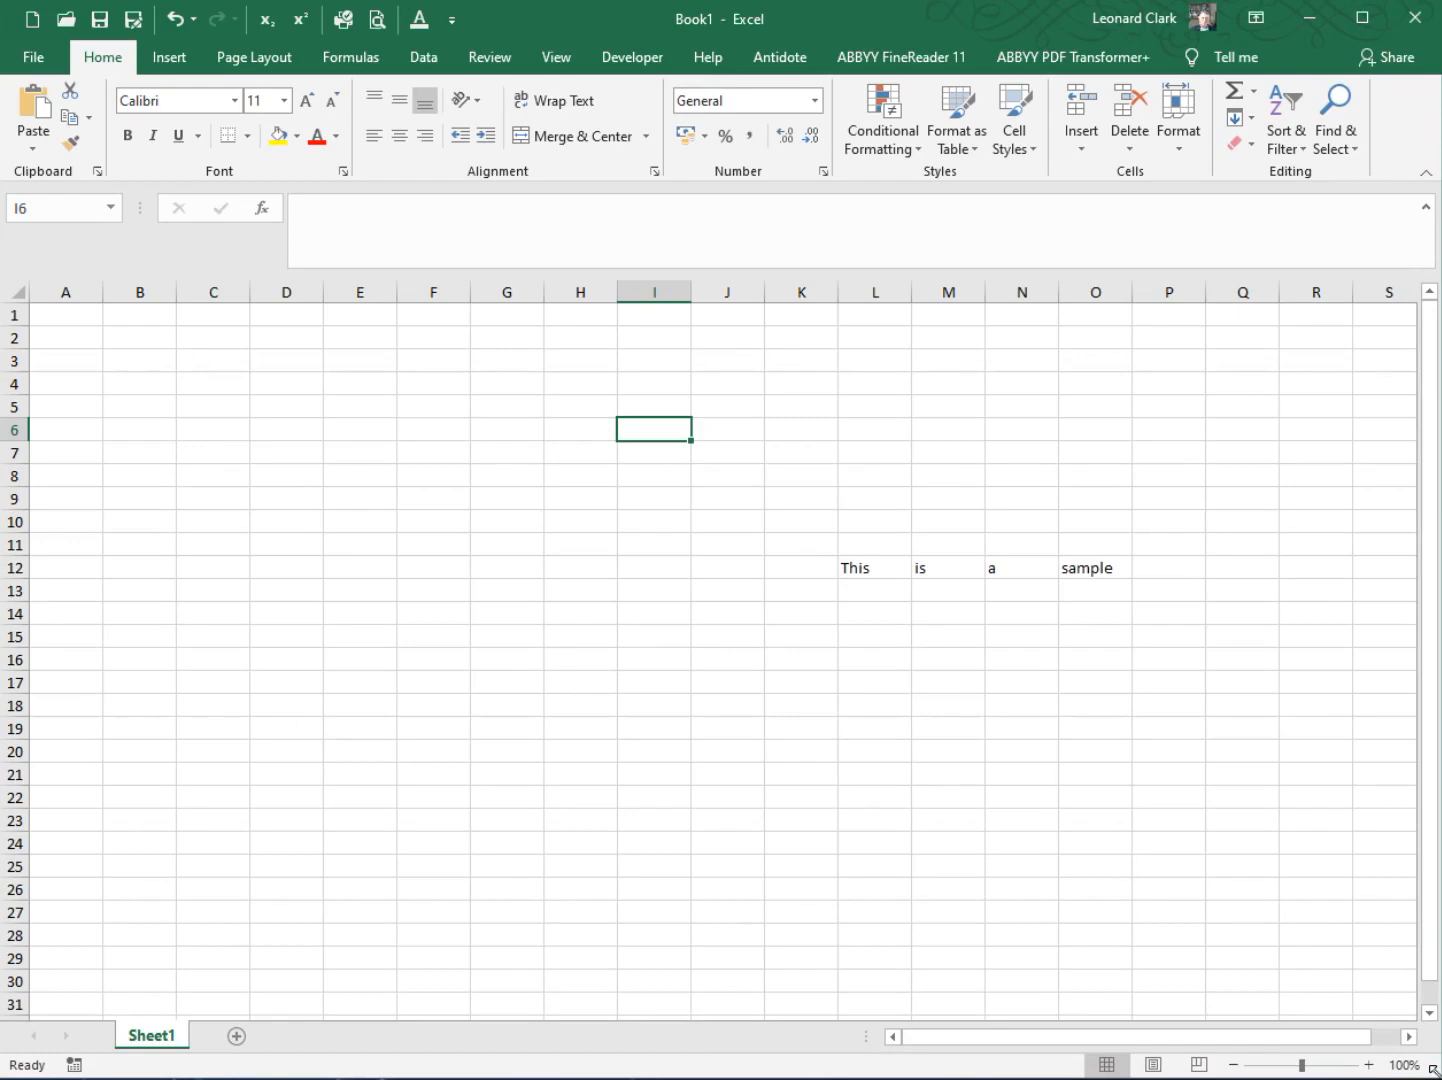
# - Turn off "Collapse the ribbon automatically" in Excel's General options and apply the change
pyautogui.click(452, 19)
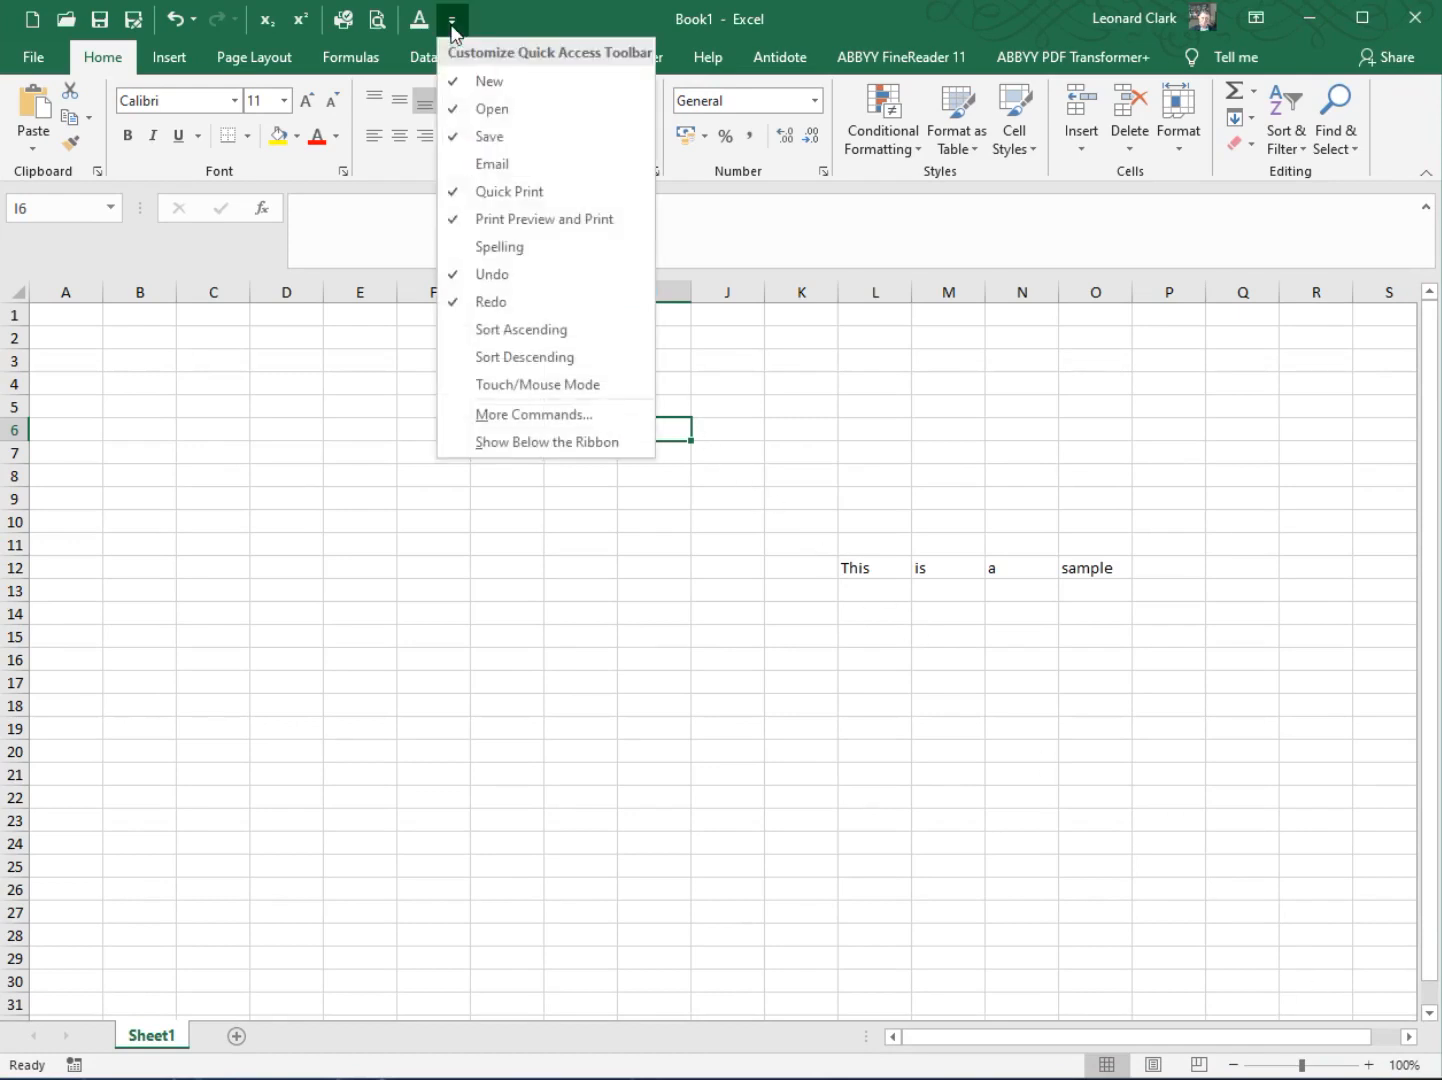
pyautogui.click(495, 415)
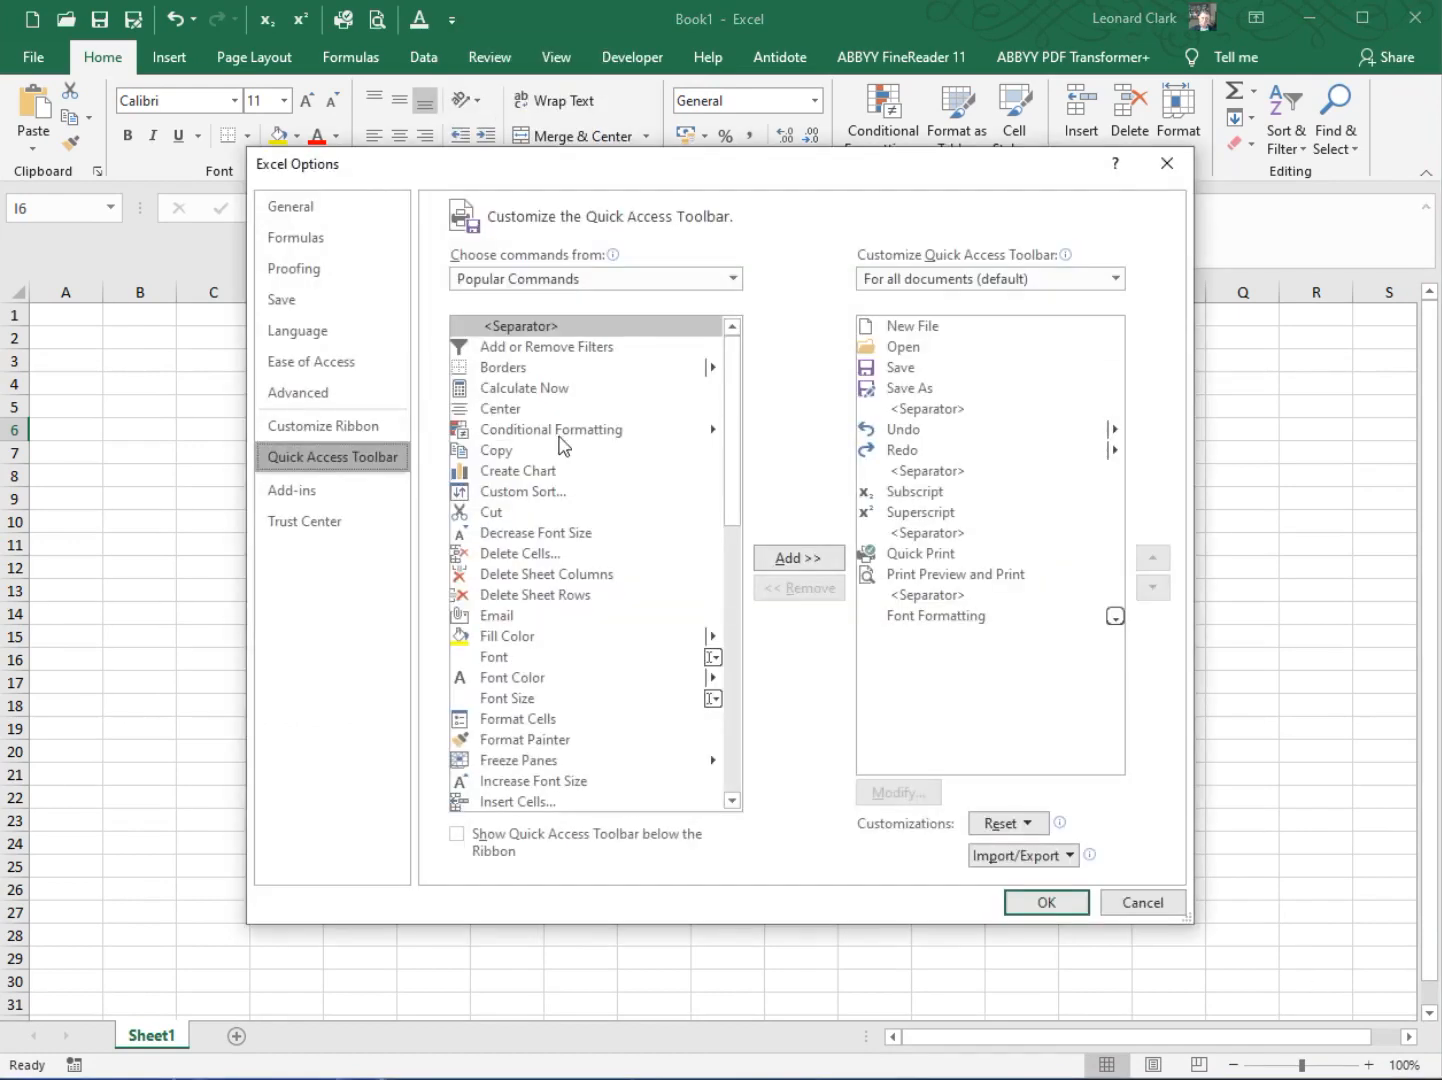
pyautogui.click(364, 212)
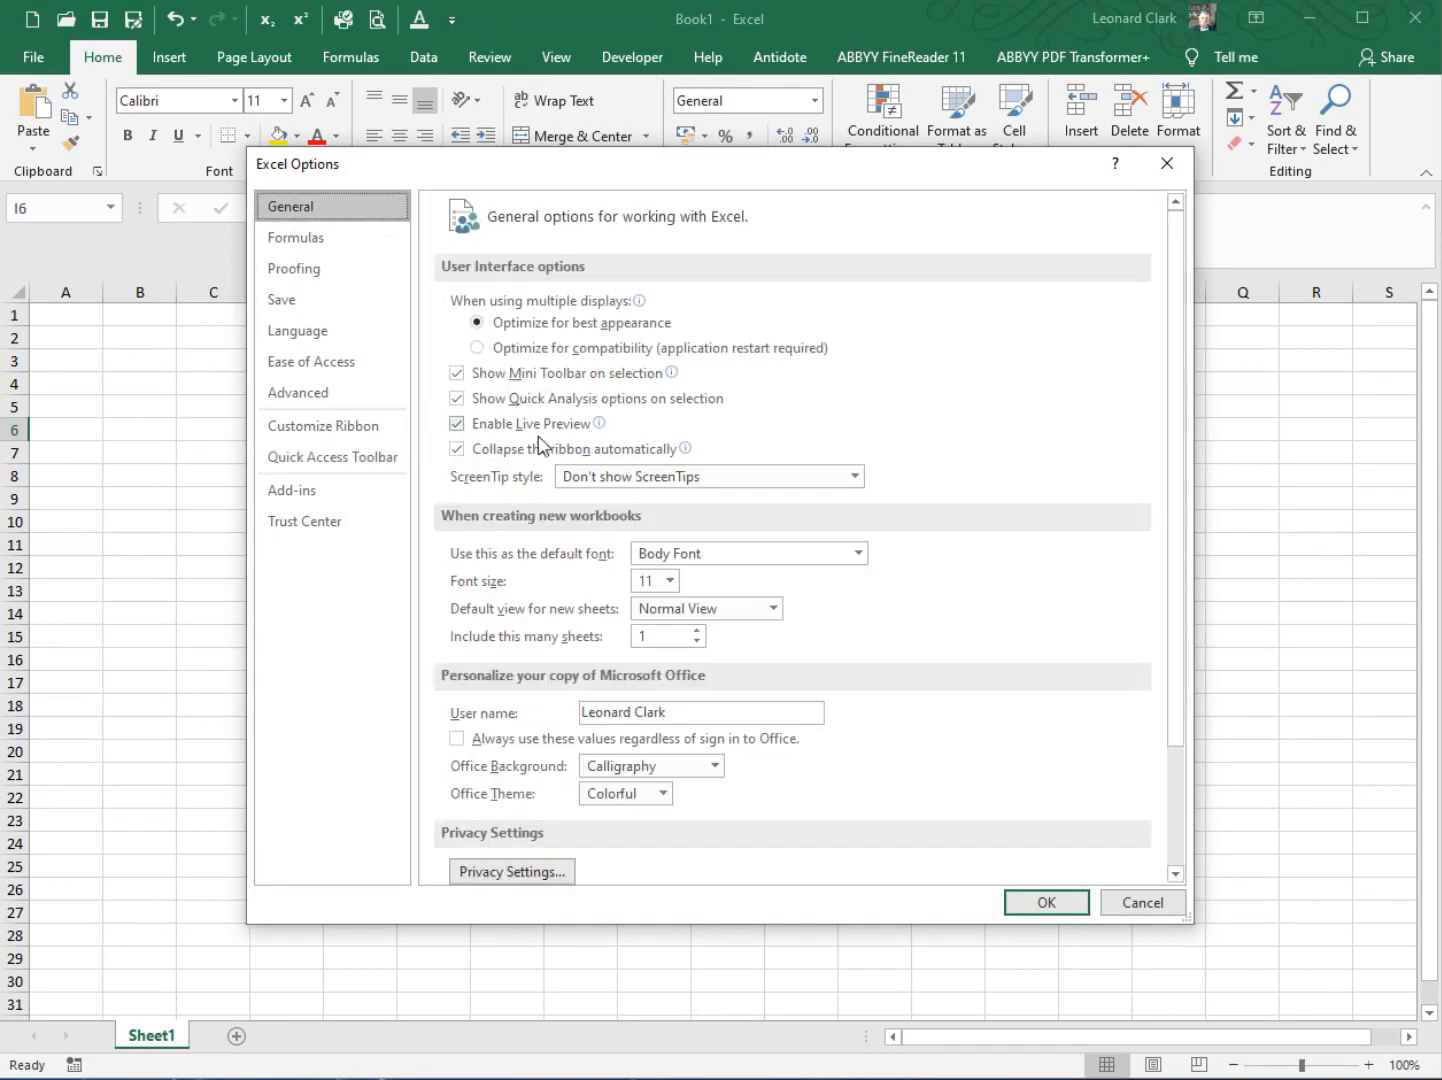
pyautogui.click(456, 450)
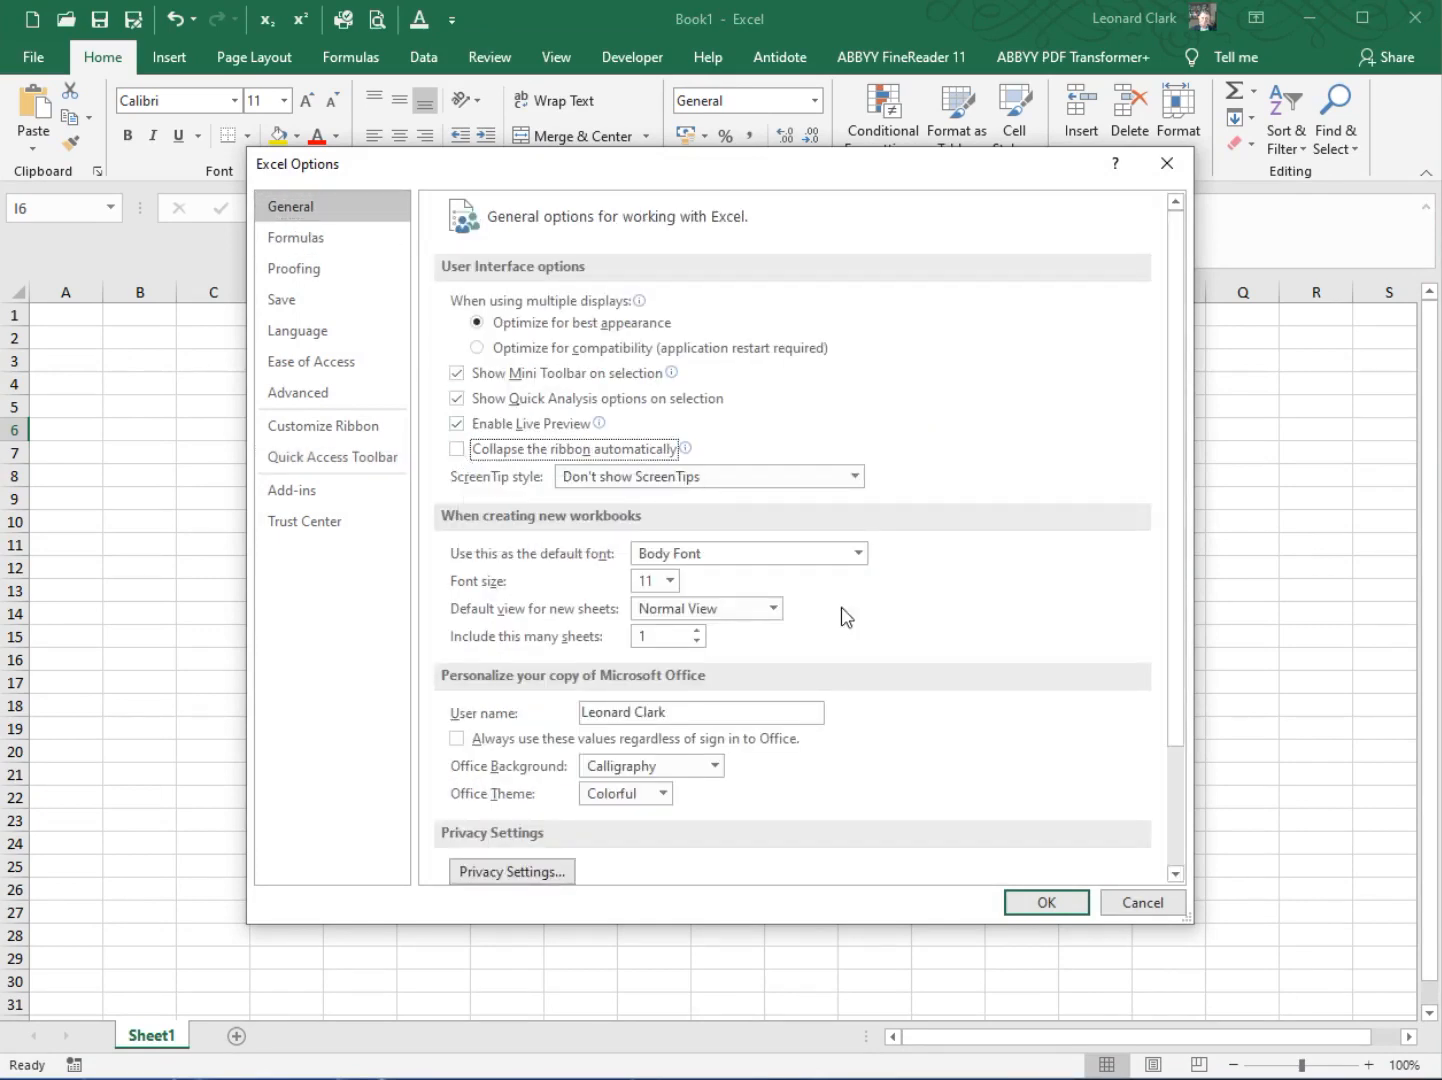
pyautogui.click(1043, 903)
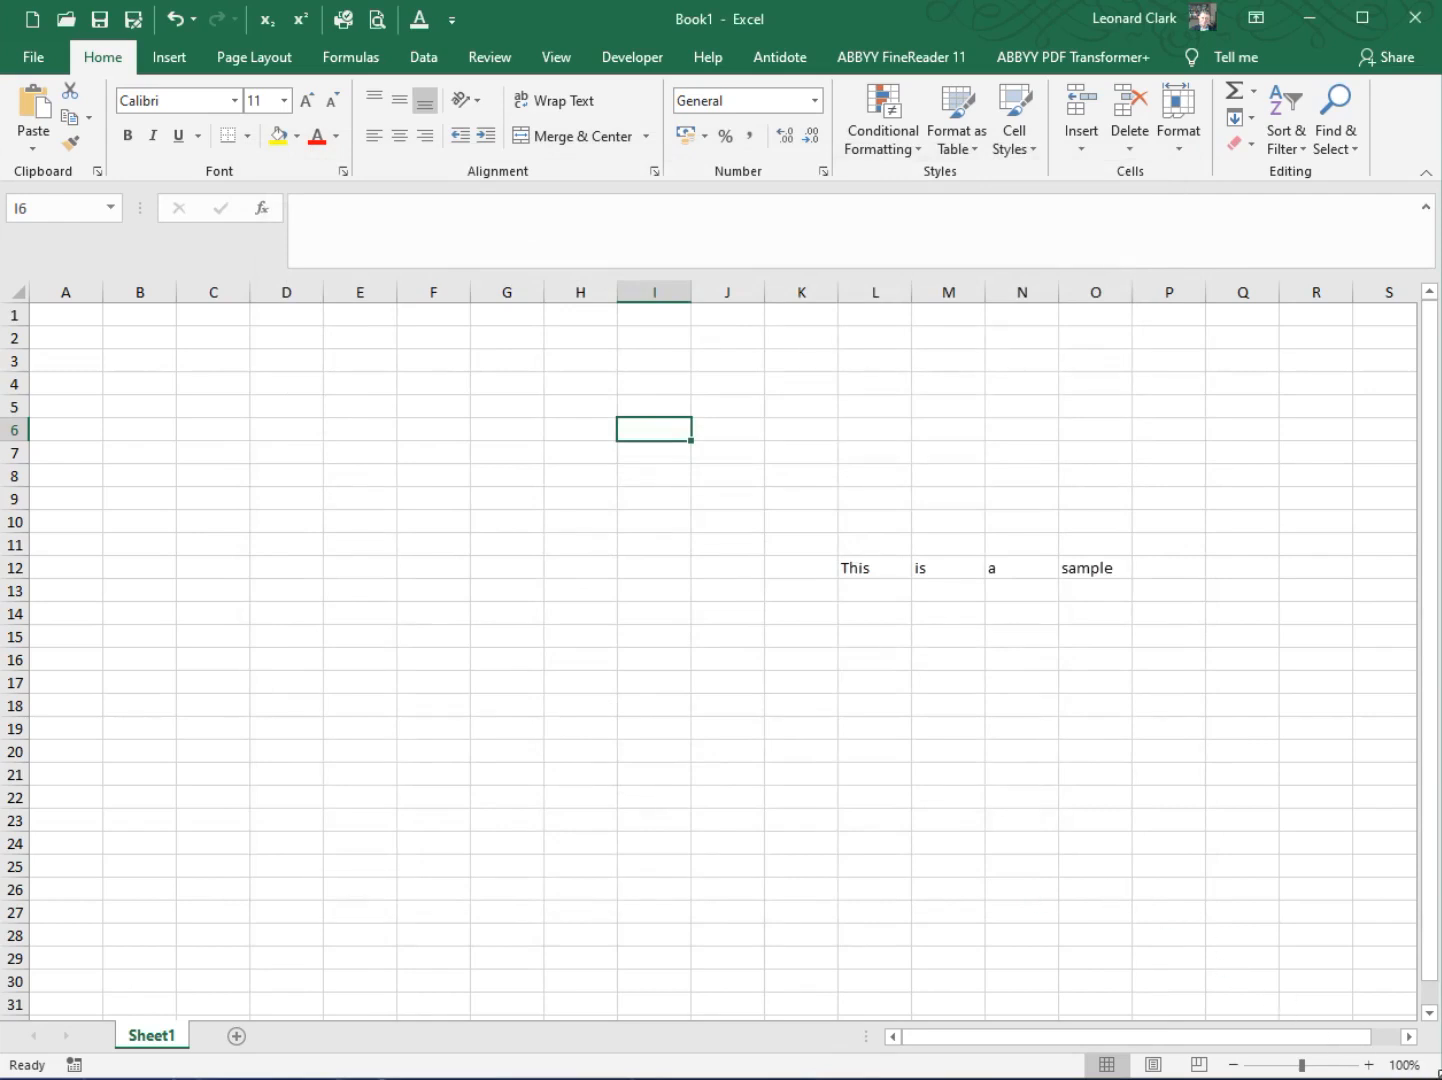
# - Check the ribbon with automatic collapse off by shrinking the workbook window in two stages and restoring its full size
pyautogui.moveTo(1438, 1073); pyautogui.dragTo(1226, 745)
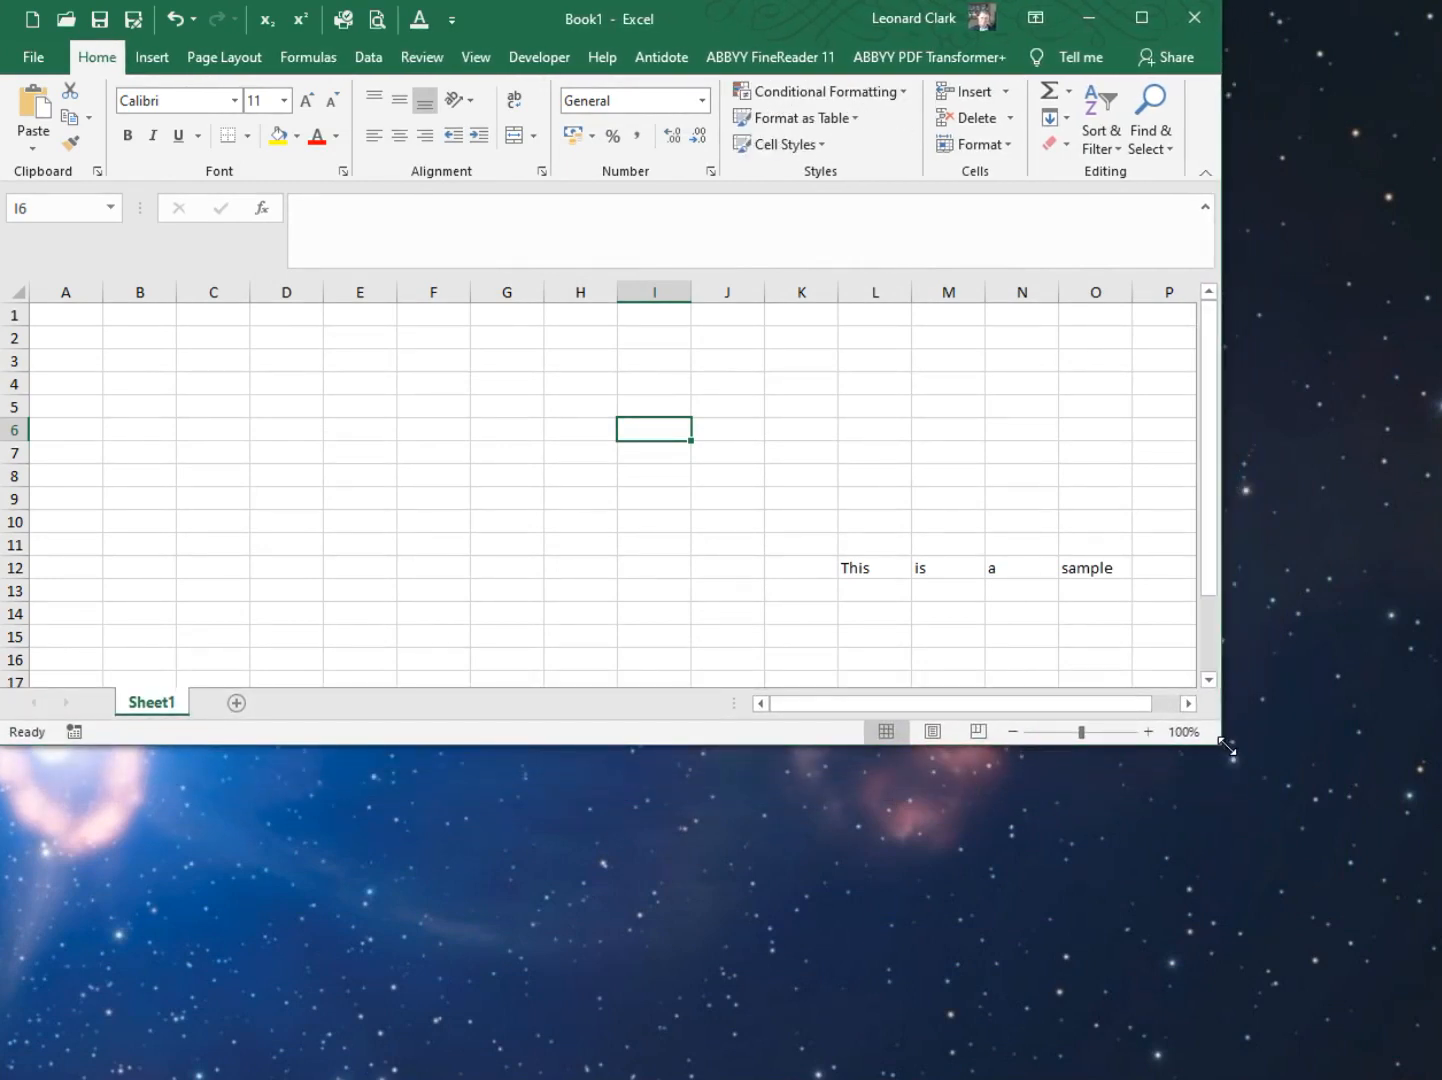
pyautogui.moveTo(1226, 745); pyautogui.dragTo(690, 267)
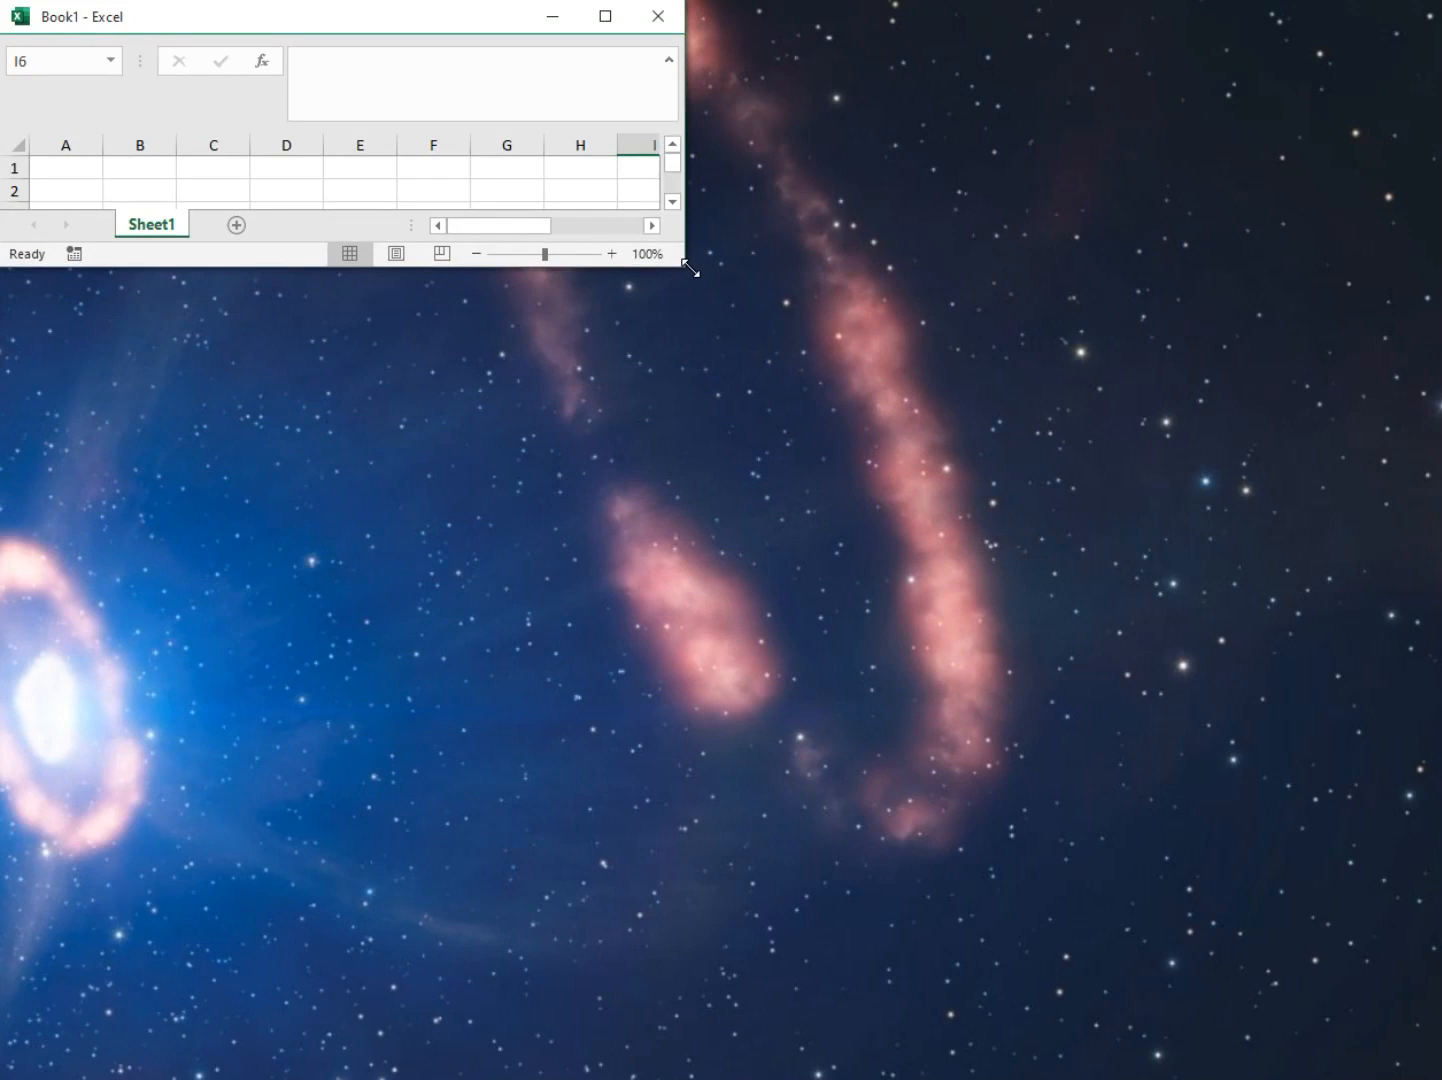
pyautogui.moveTo(690, 267); pyautogui.dragTo(1441, 1076)
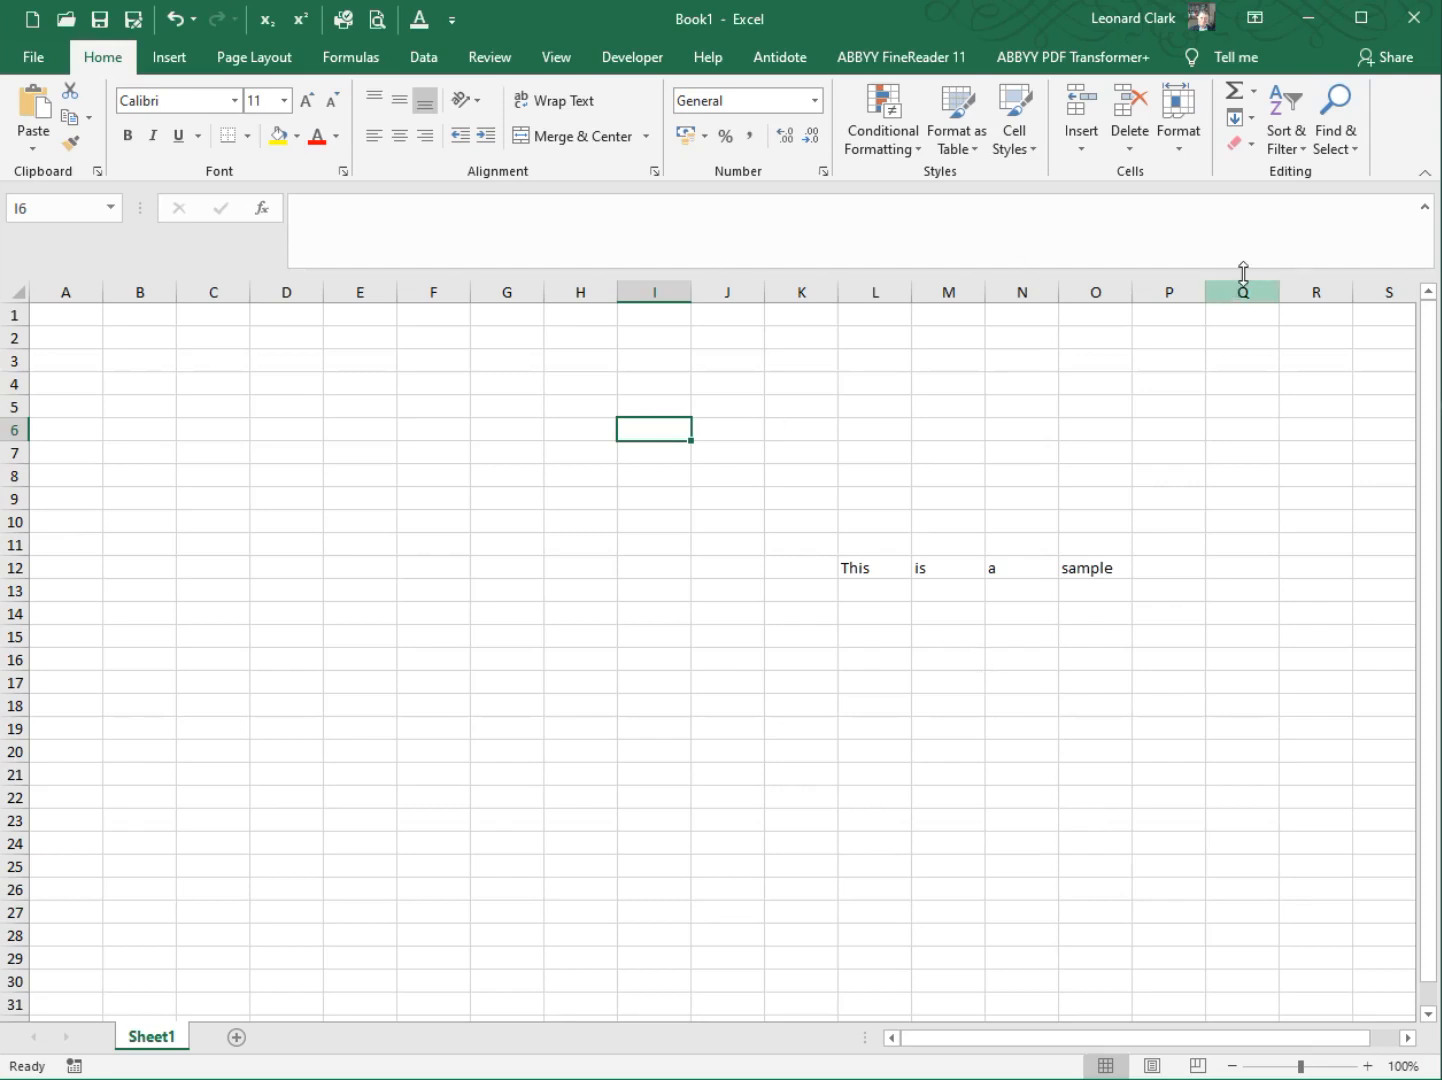
# - Collapse the ribbon manually, and pin it open again from the temporarily shown Developer commands
pyautogui.click(1425, 176)
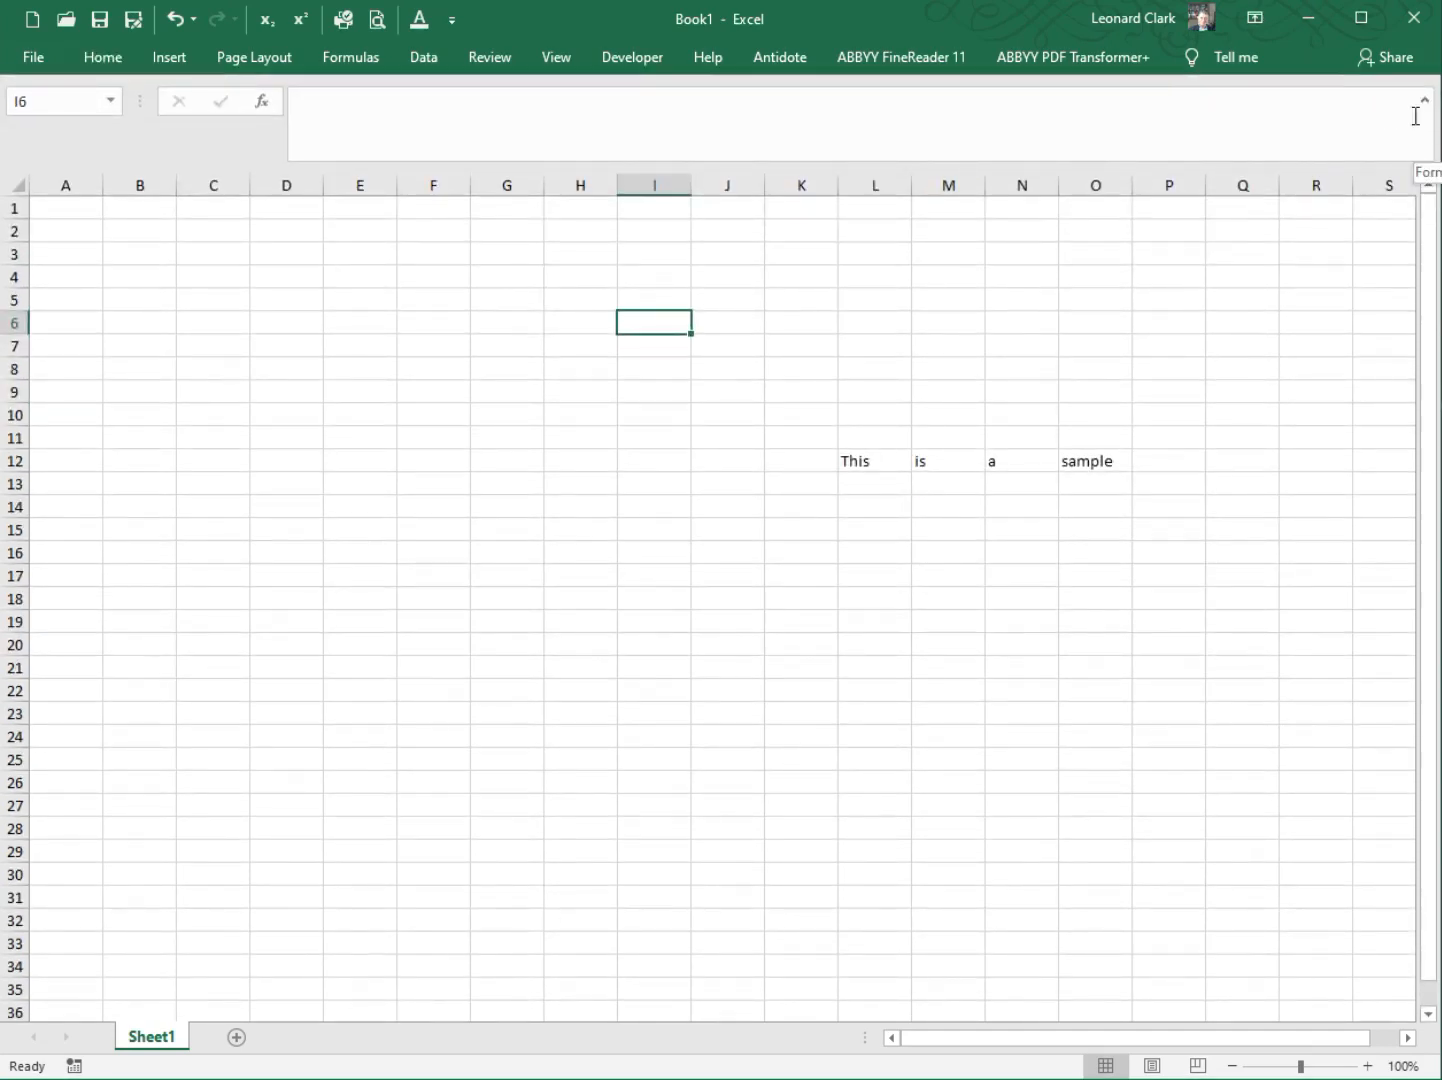
pyautogui.click(619, 56)
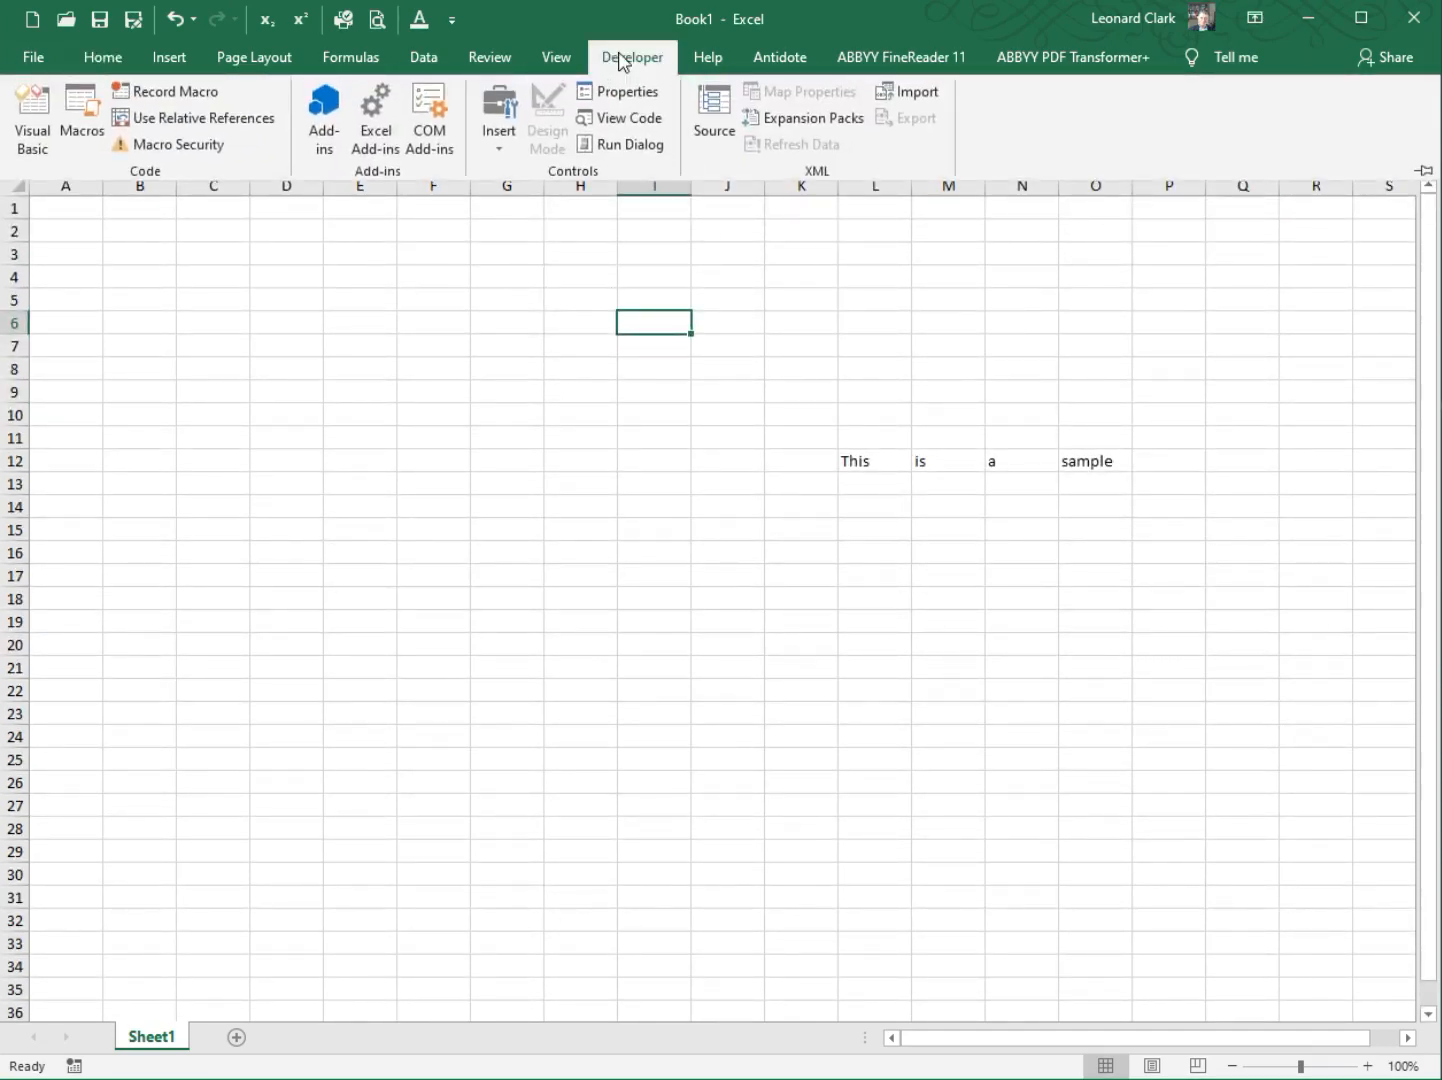
pyautogui.click(1425, 172)
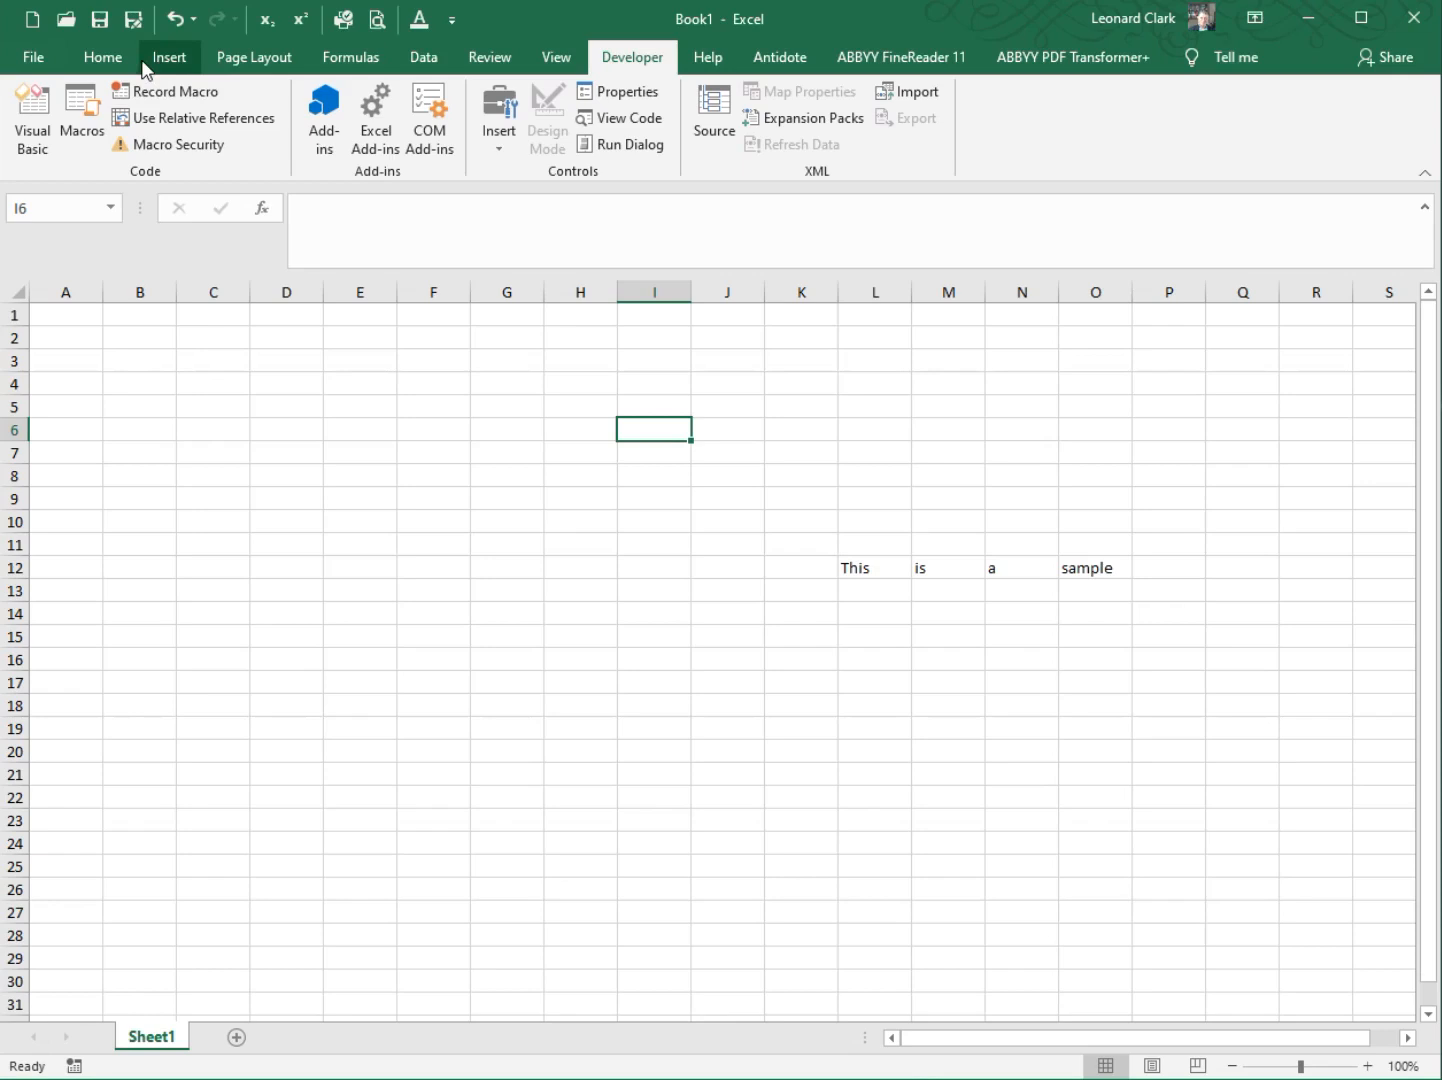
pyautogui.click(108, 60)
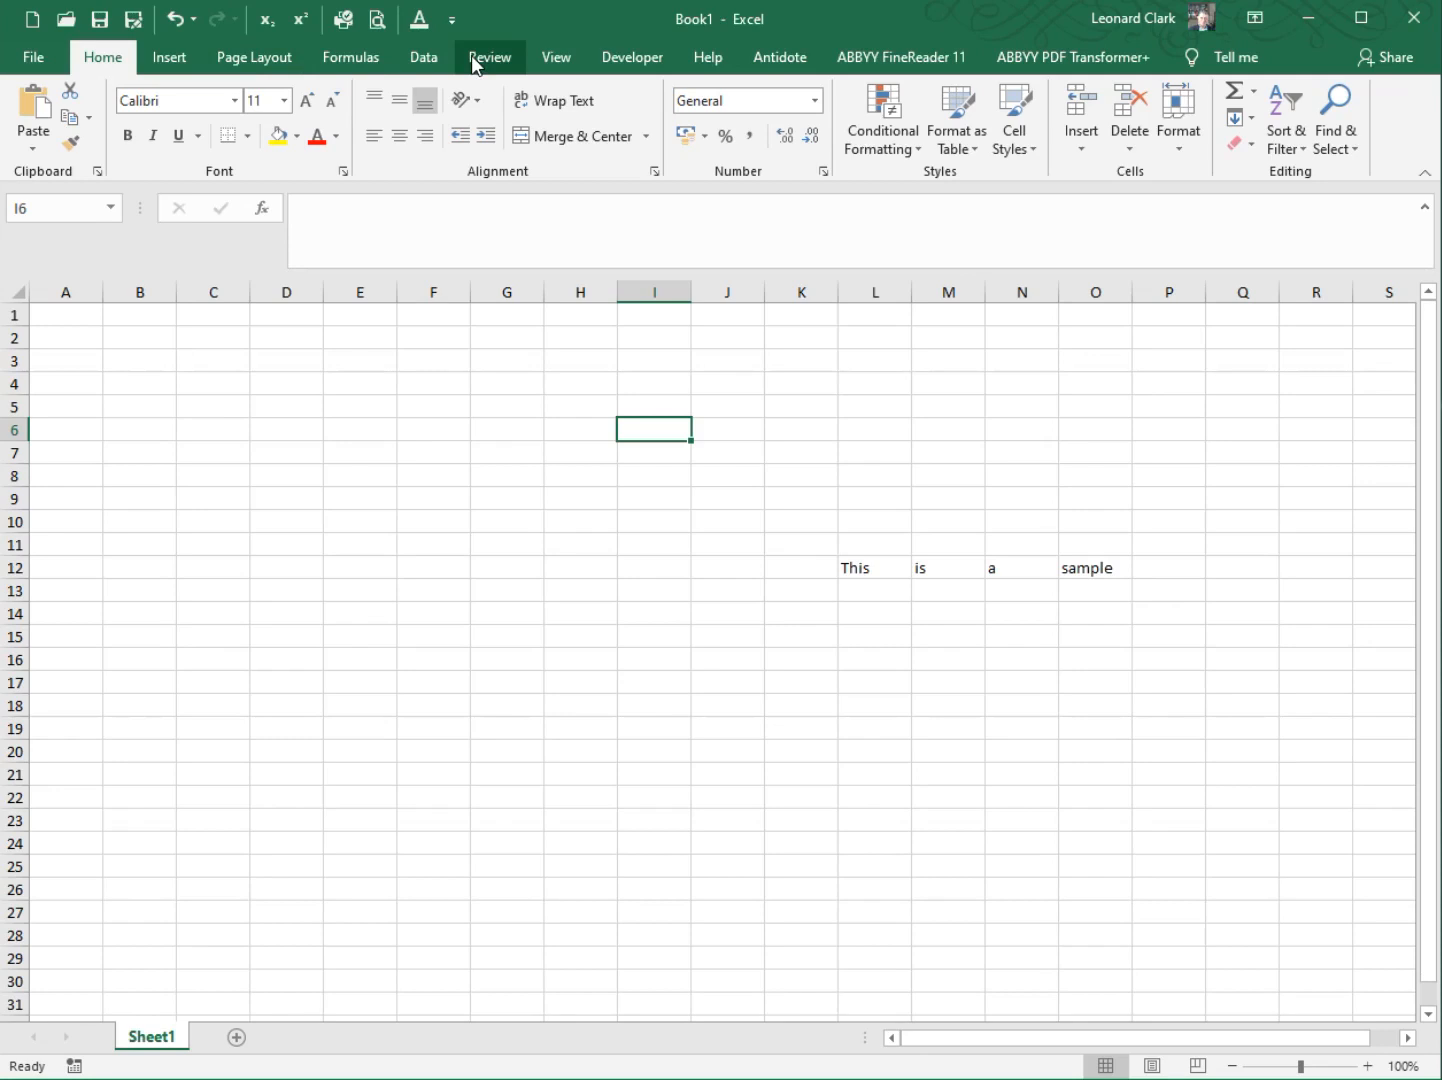
# - Collapse the ribbon again, and make cell I6 bold using the temporarily shown Home commands
pyautogui.click(1425, 173)
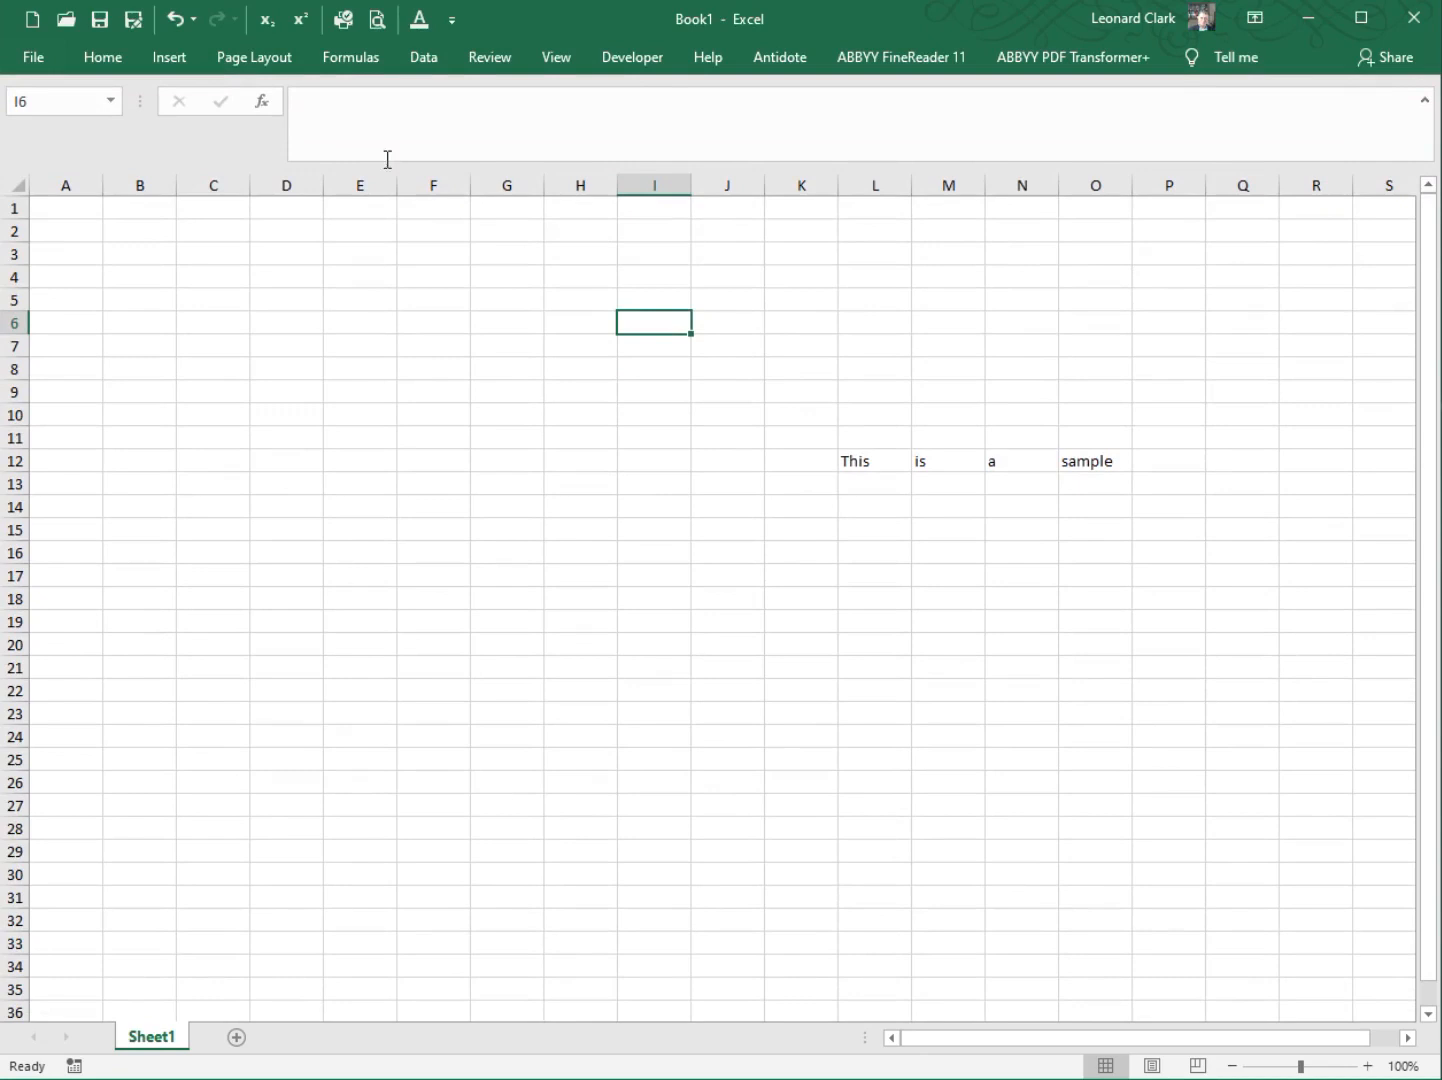
pyautogui.click(345, 60)
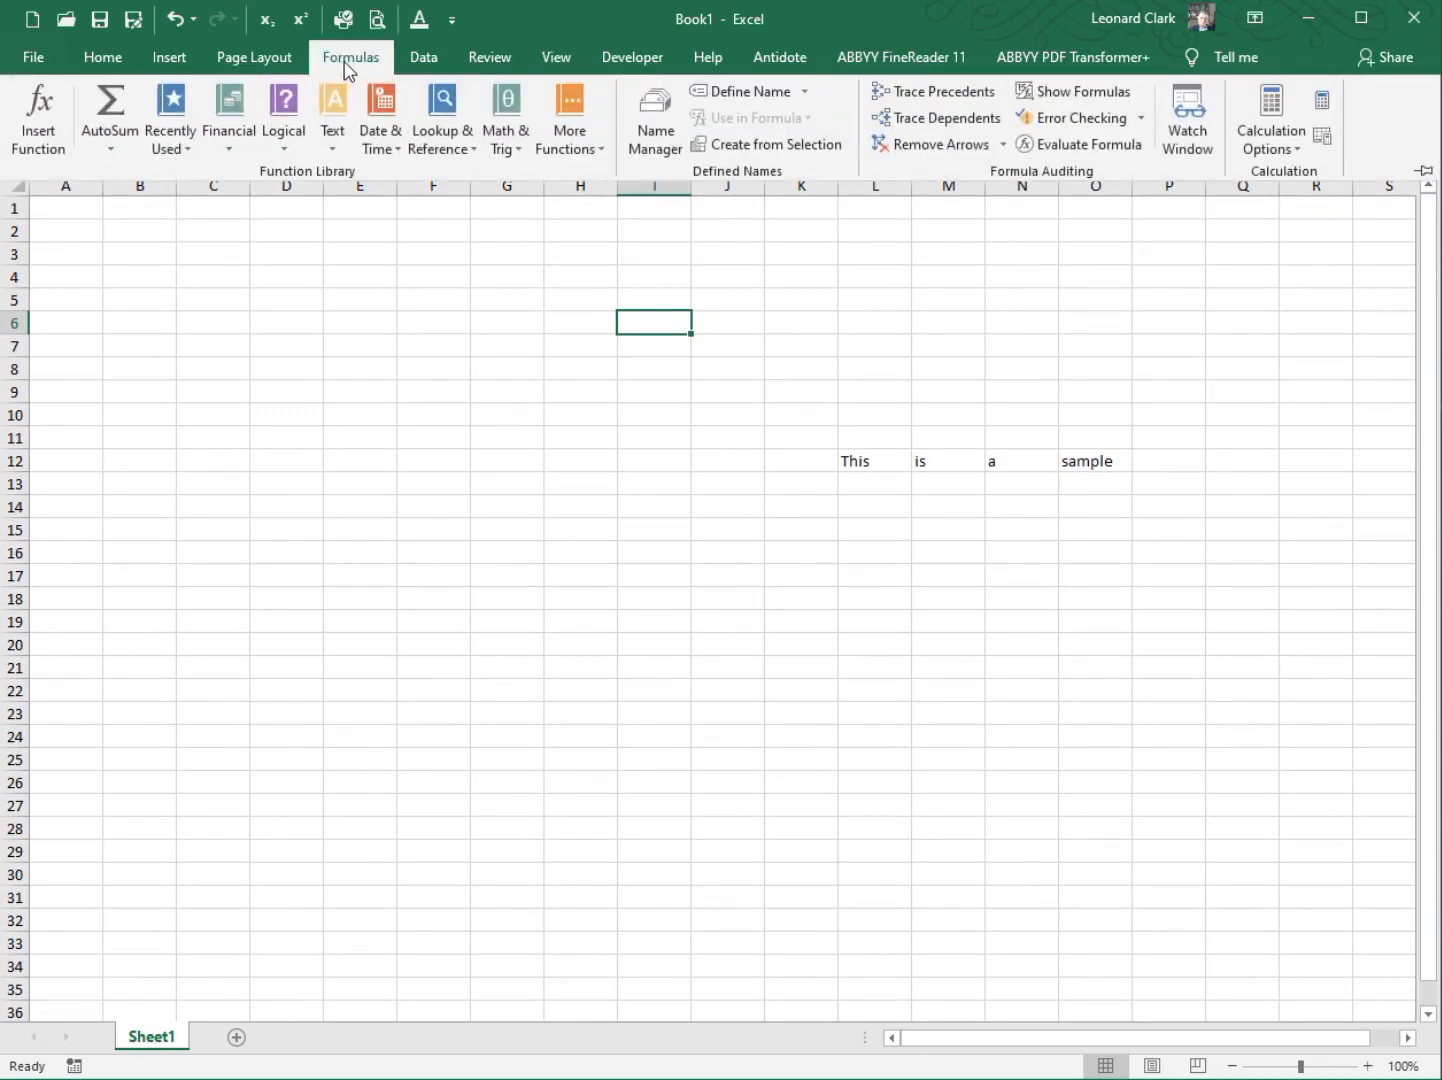
pyautogui.click(180, 58)
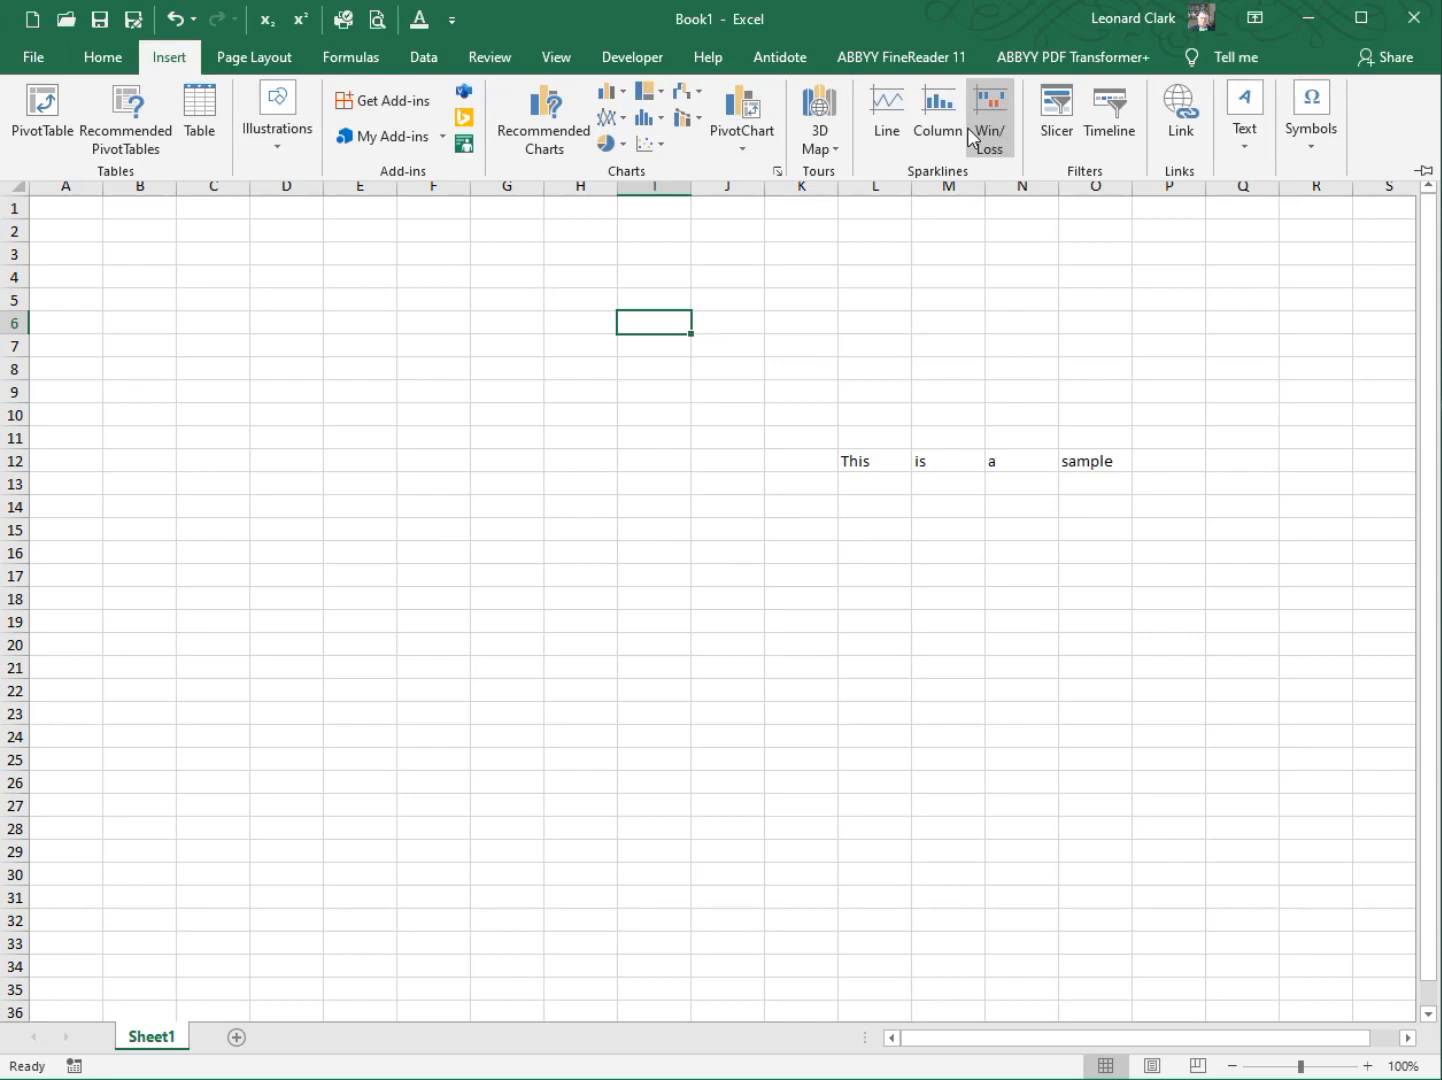
pyautogui.click(100, 56)
pyautogui.click(131, 139)
pyautogui.hotkey('ctrl', 'F1')
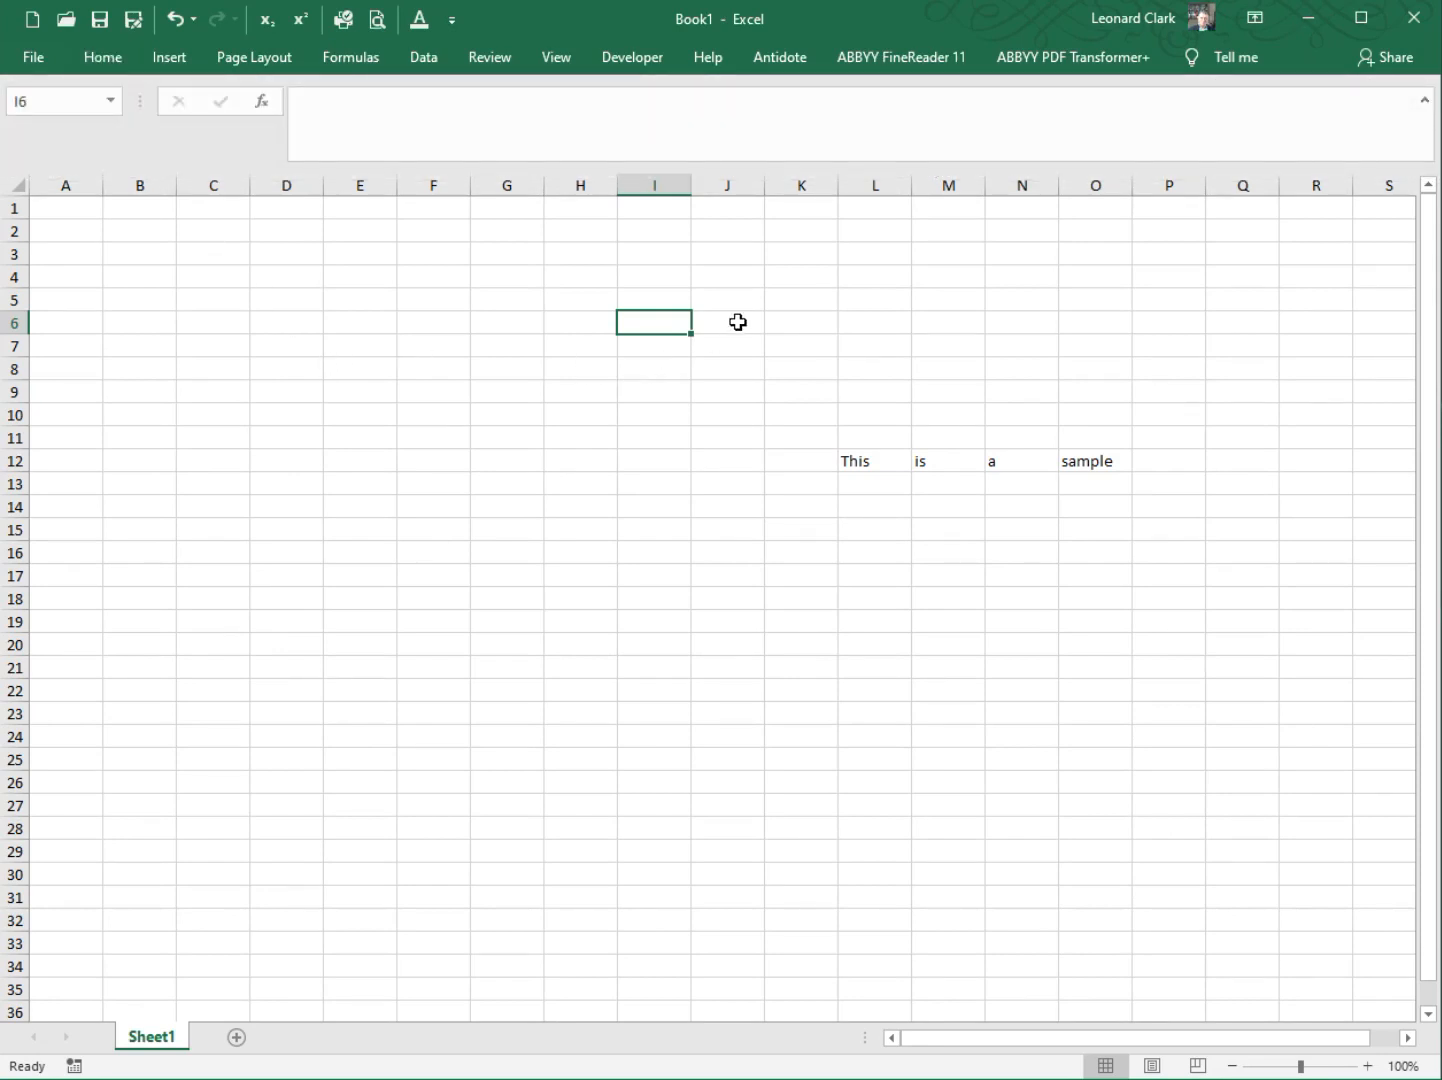
# - Show the Insert commands on the collapsed ribbon and pin the ribbon open
pyautogui.click(172, 60)
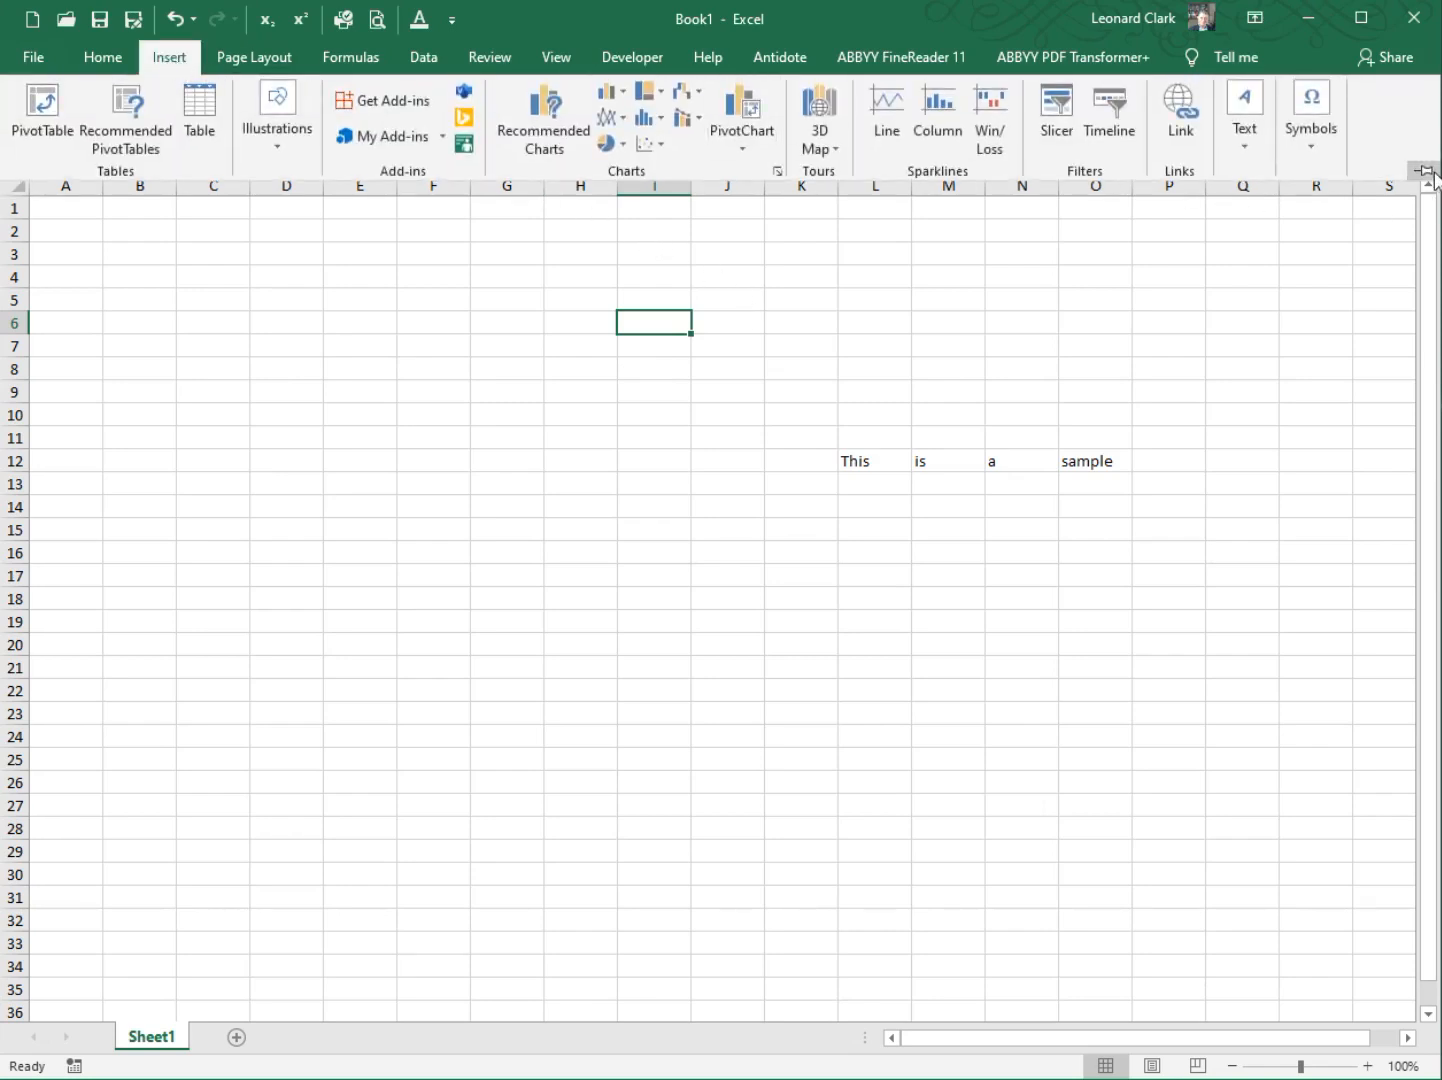
pyautogui.click(1428, 171)
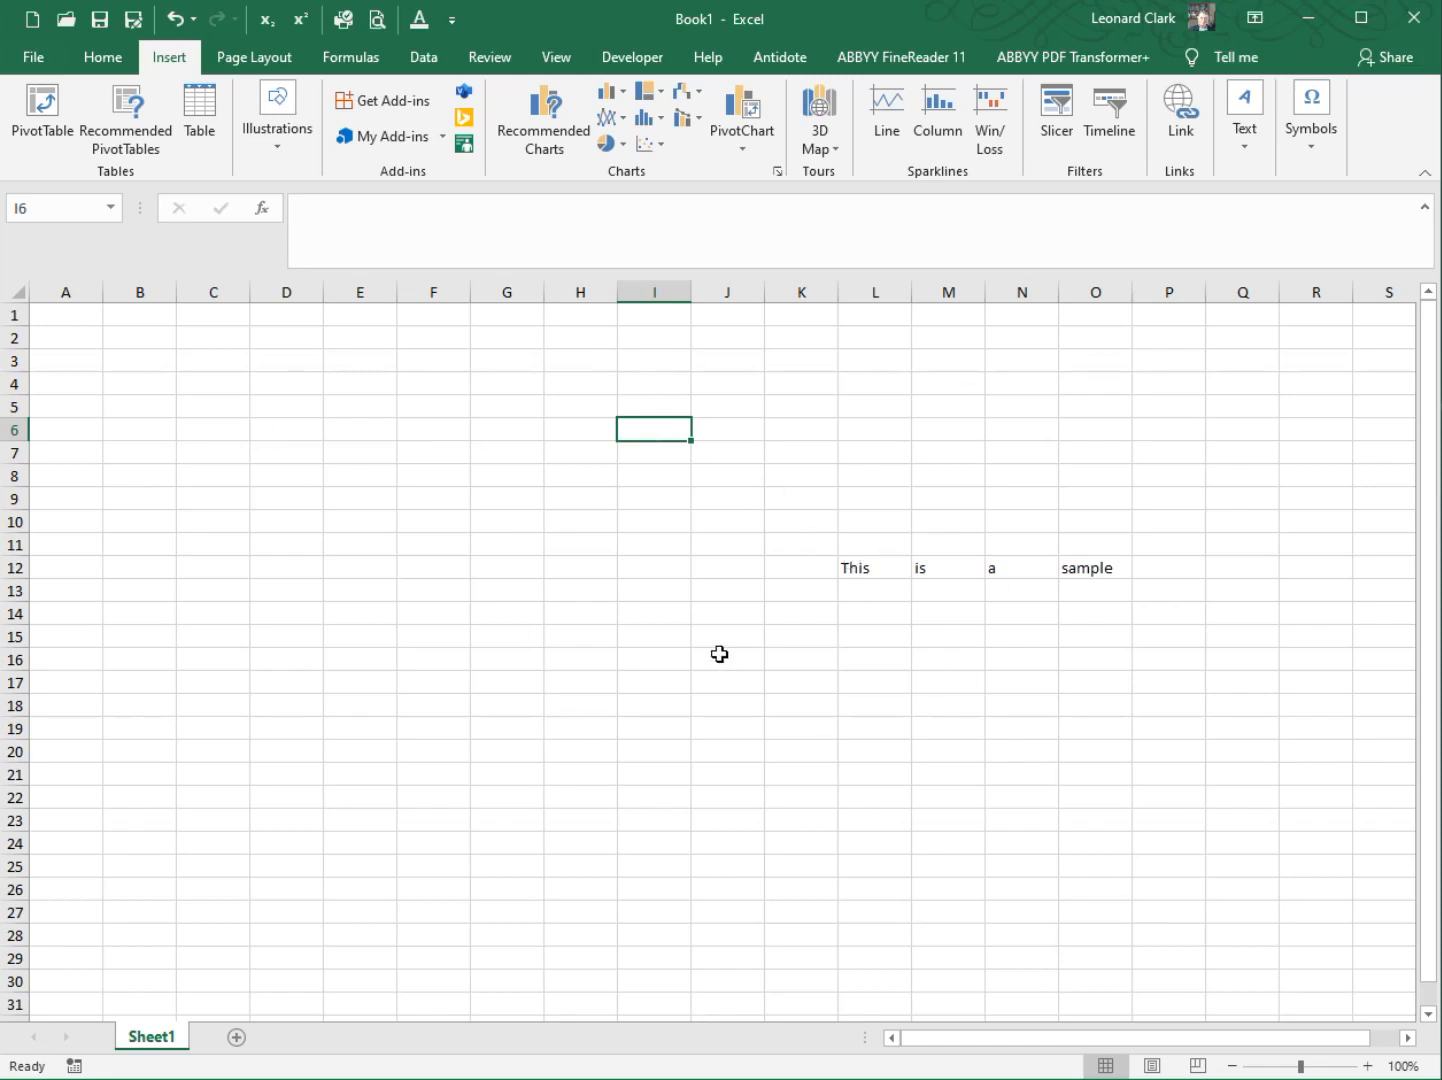
# - Review the ScreenTip style setting in Excel's General options, and close the dialog without making changes
pyautogui.click(460, 24)
pyautogui.click(525, 412)
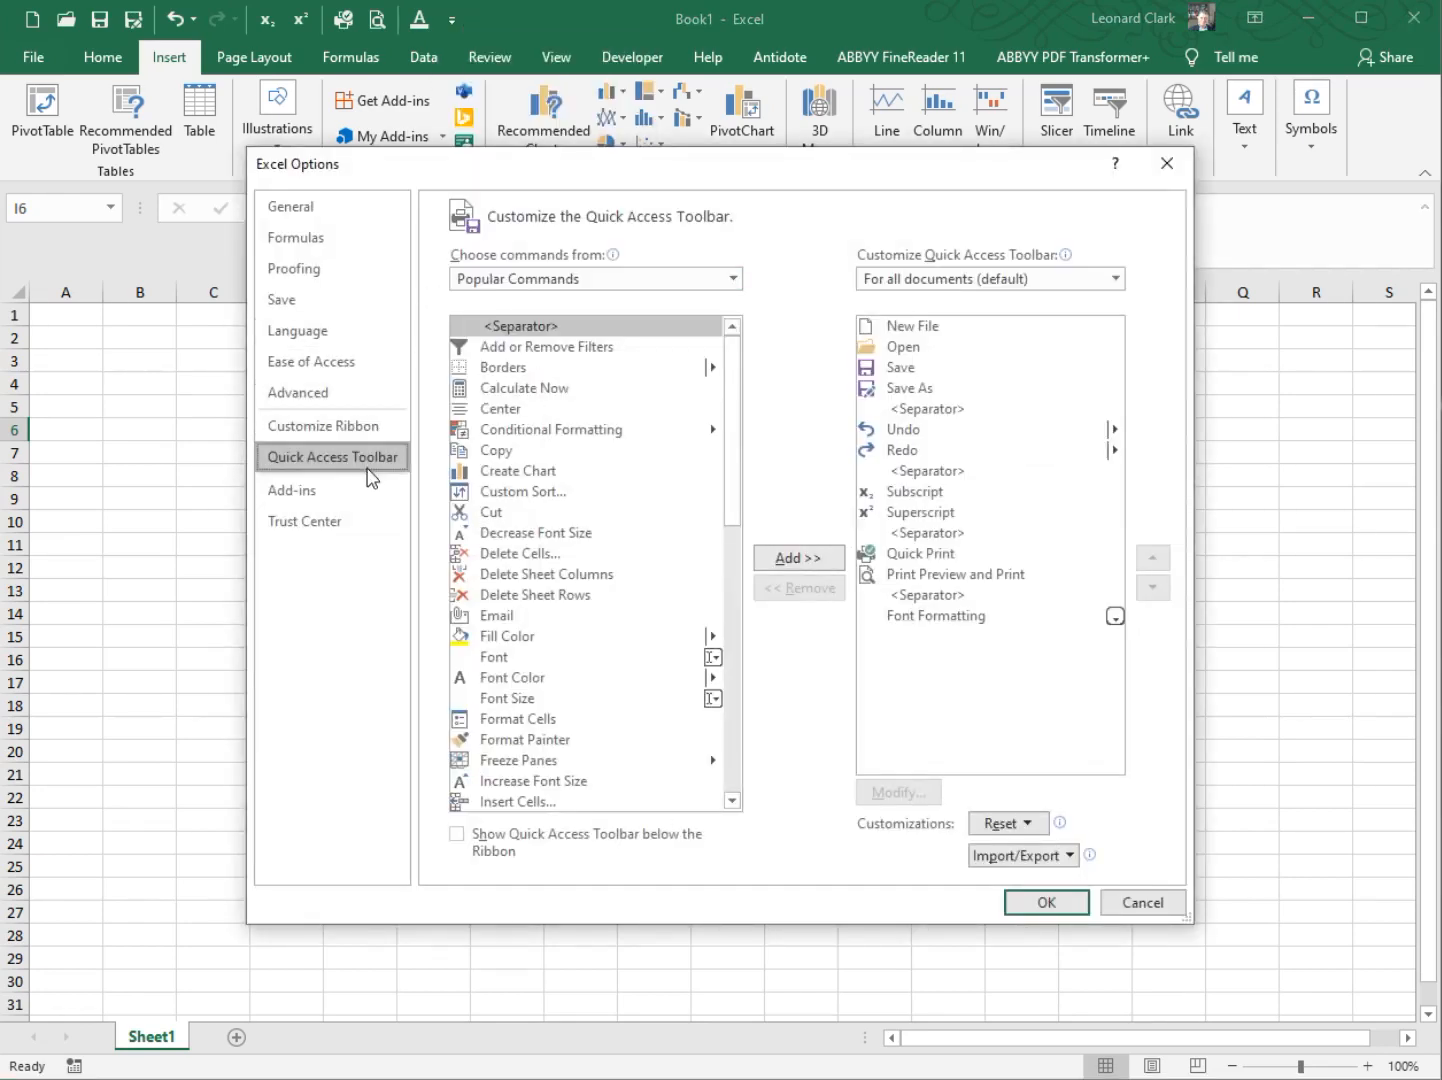
pyautogui.click(357, 208)
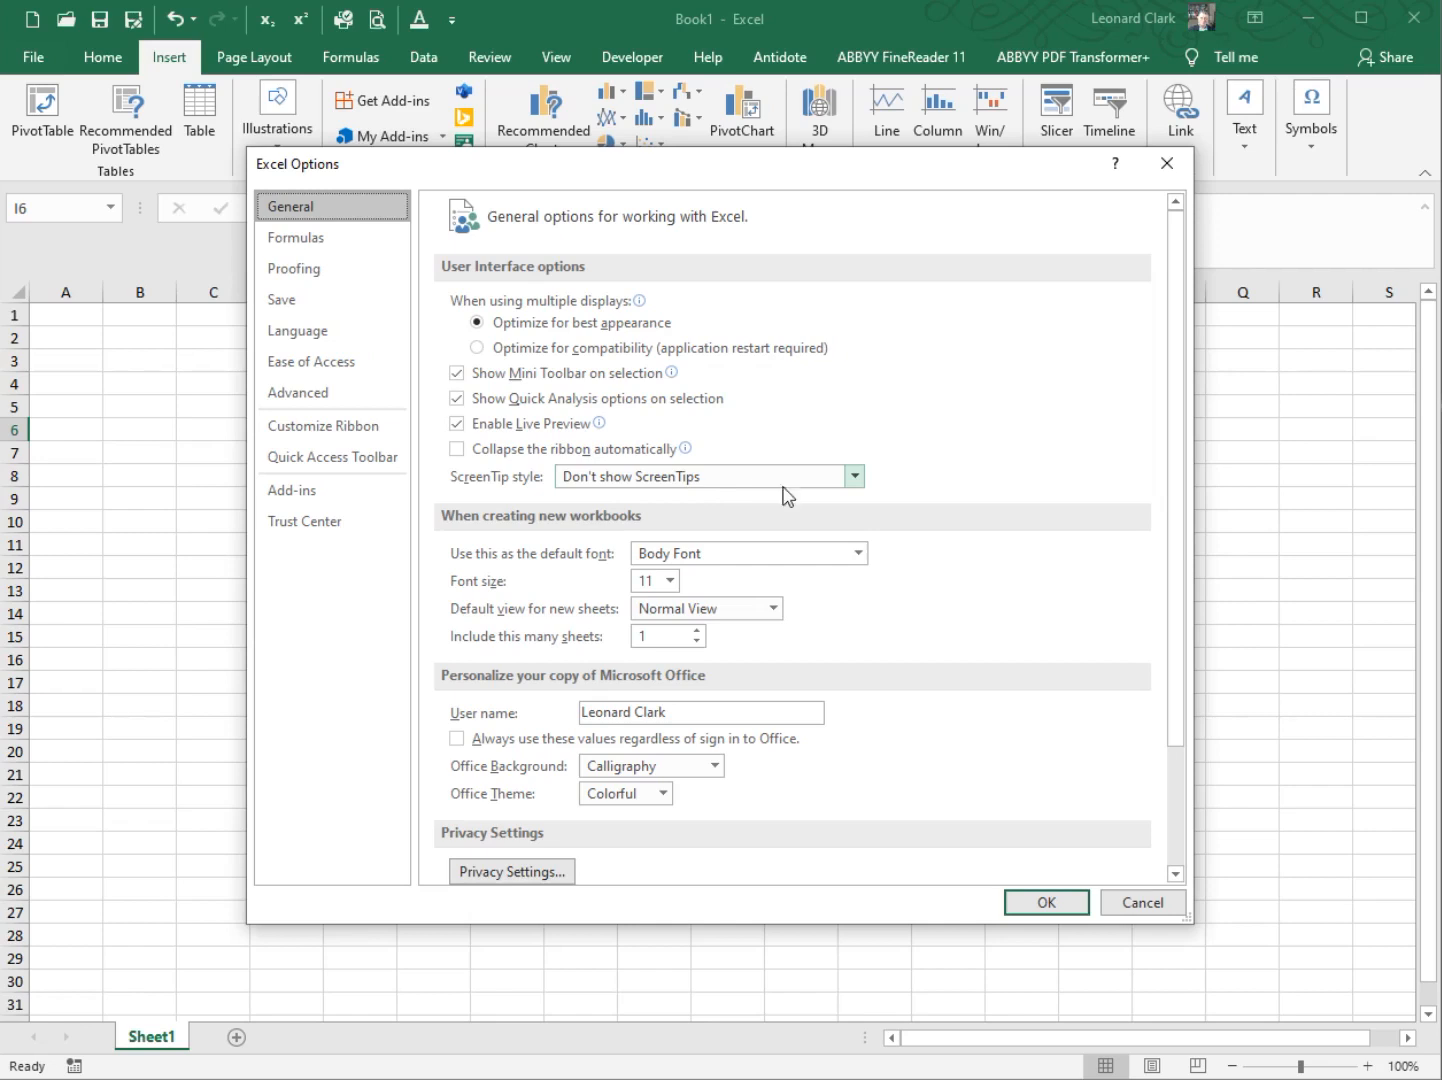
pyautogui.click(1127, 903)
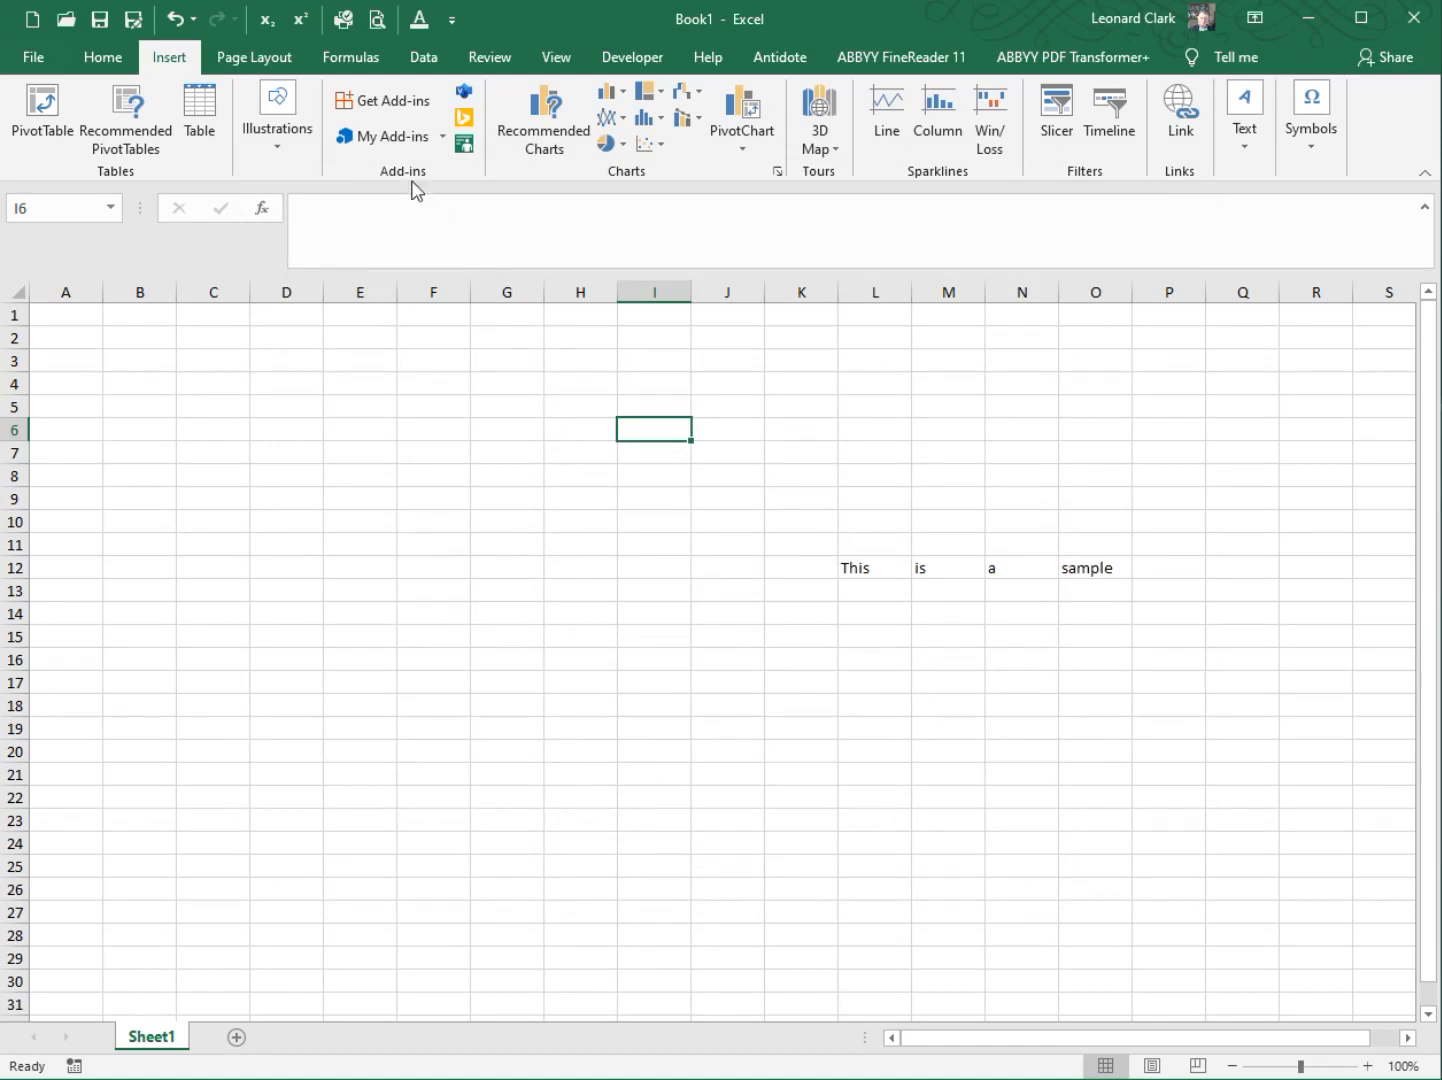
# - Examine the ribbon commands for Data, Formulas, Page Layout, Home, View and Review
pyautogui.click(423, 62)
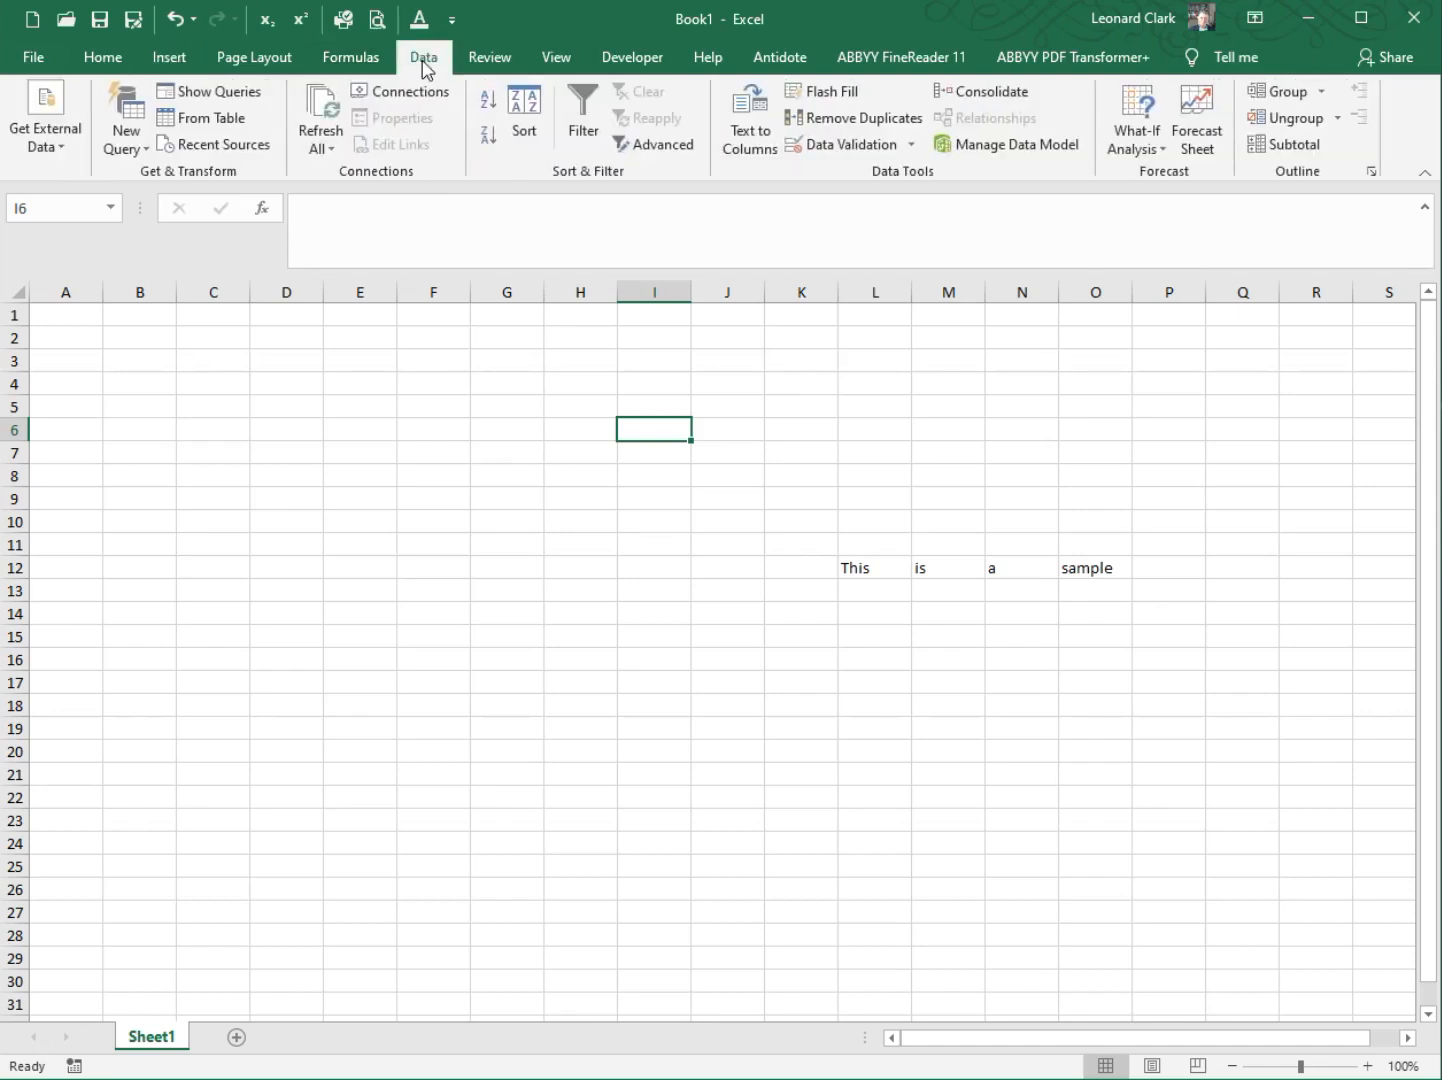
pyautogui.click(346, 64)
pyautogui.click(277, 65)
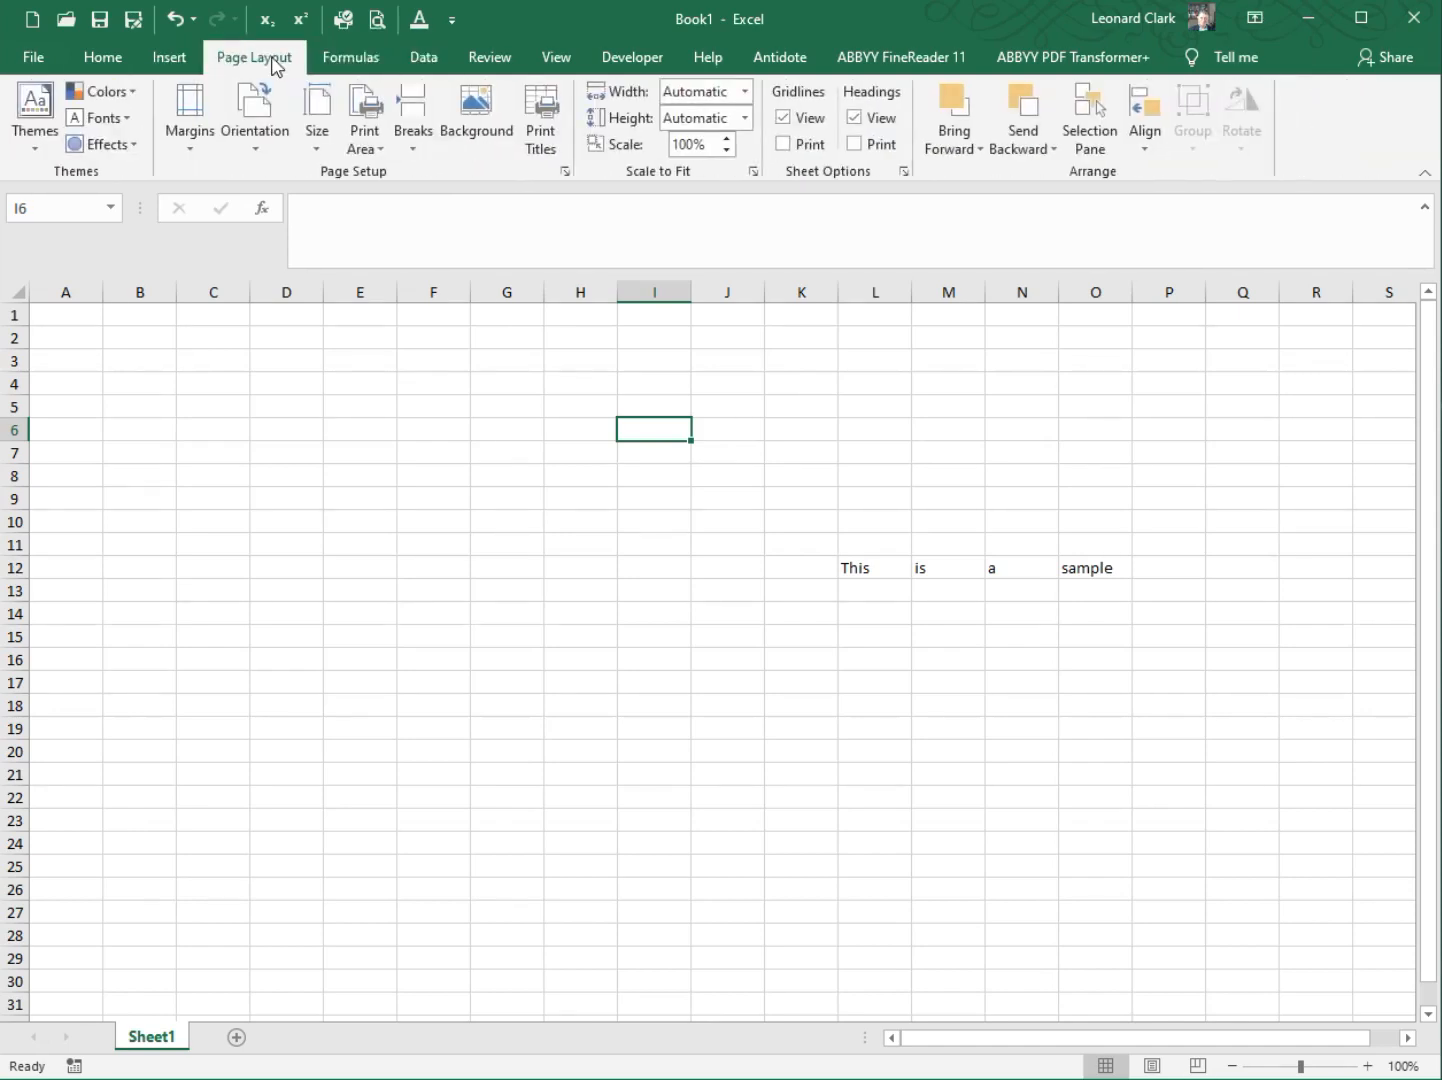
pyautogui.click(98, 60)
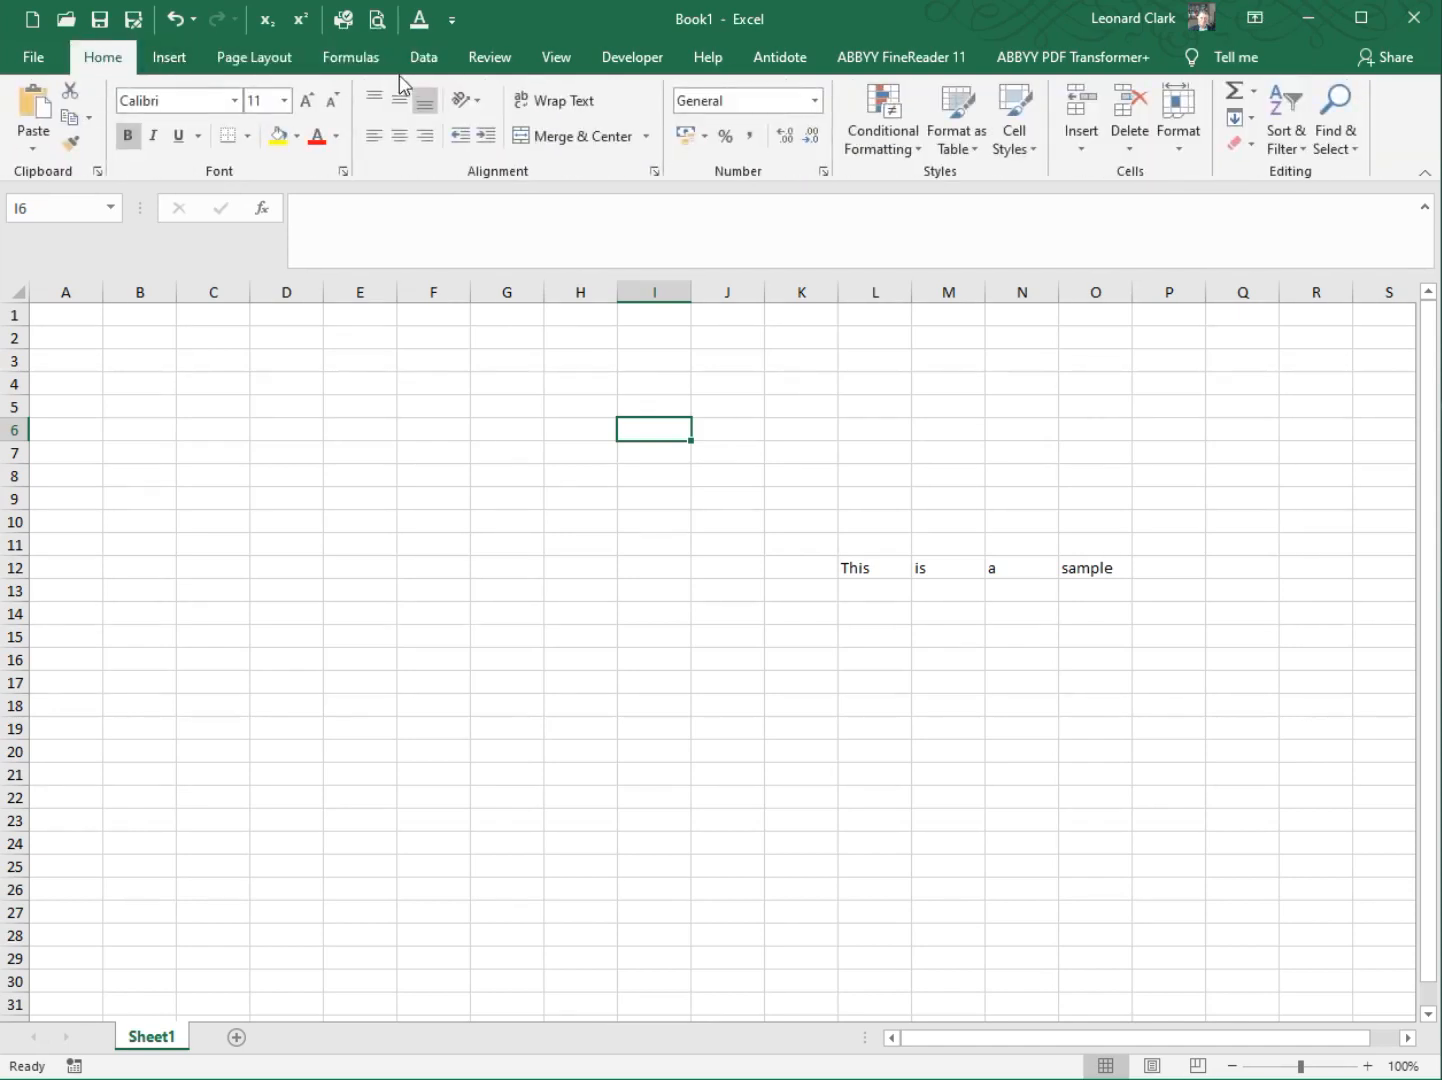
pyautogui.click(563, 60)
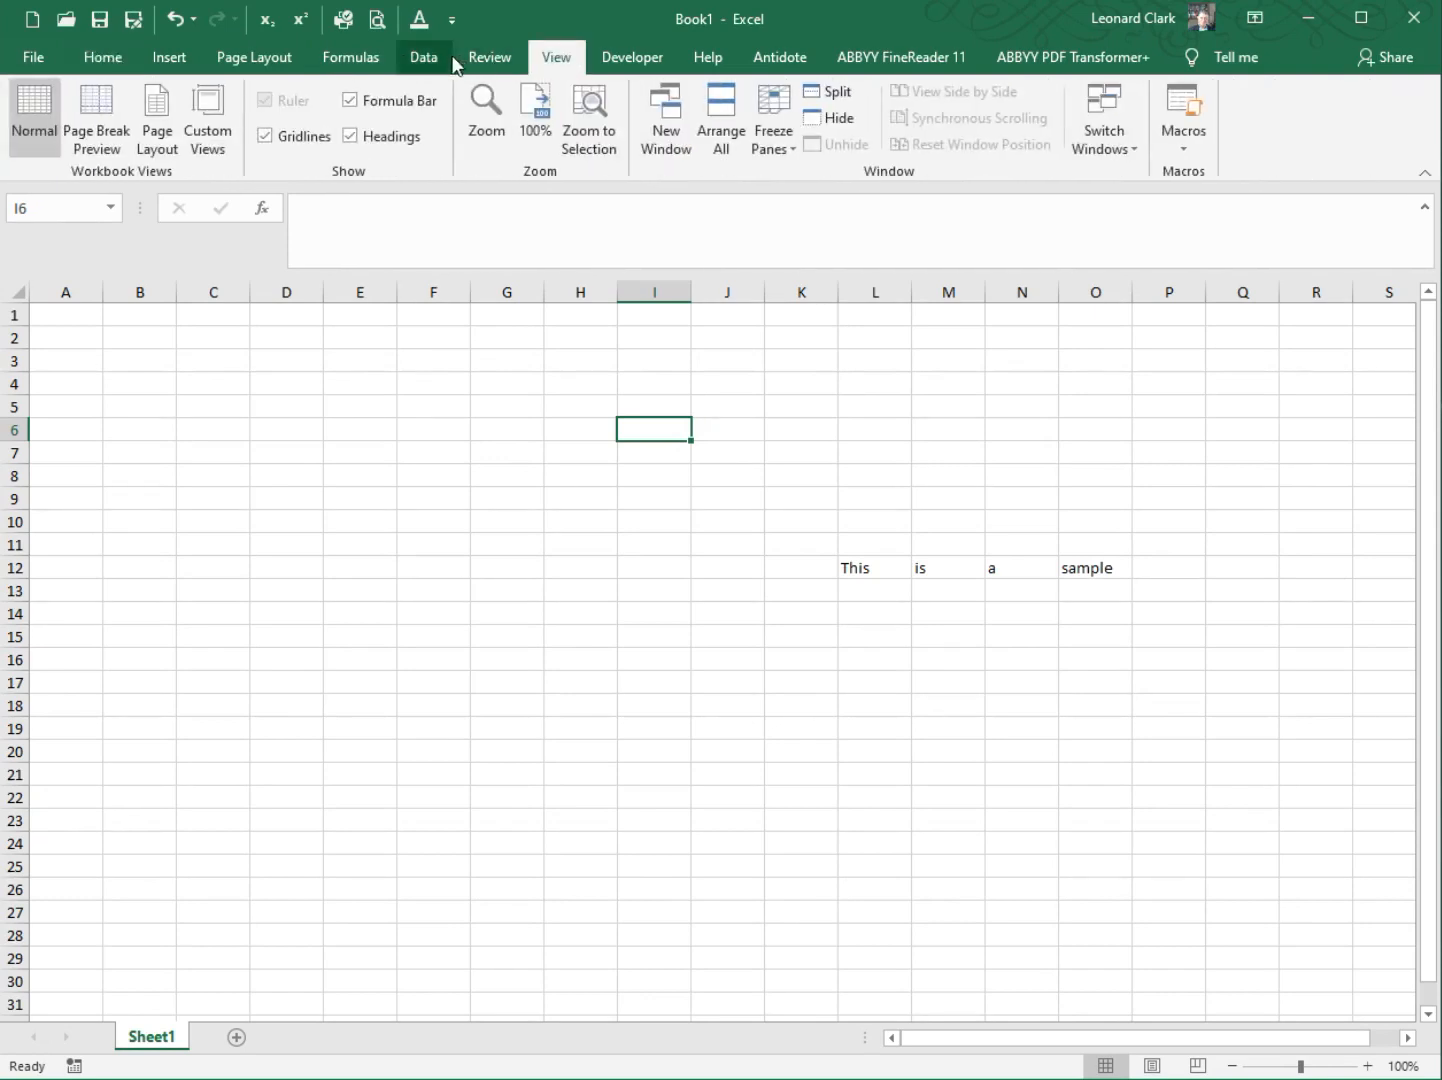
pyautogui.click(489, 60)
pyautogui.click(424, 60)
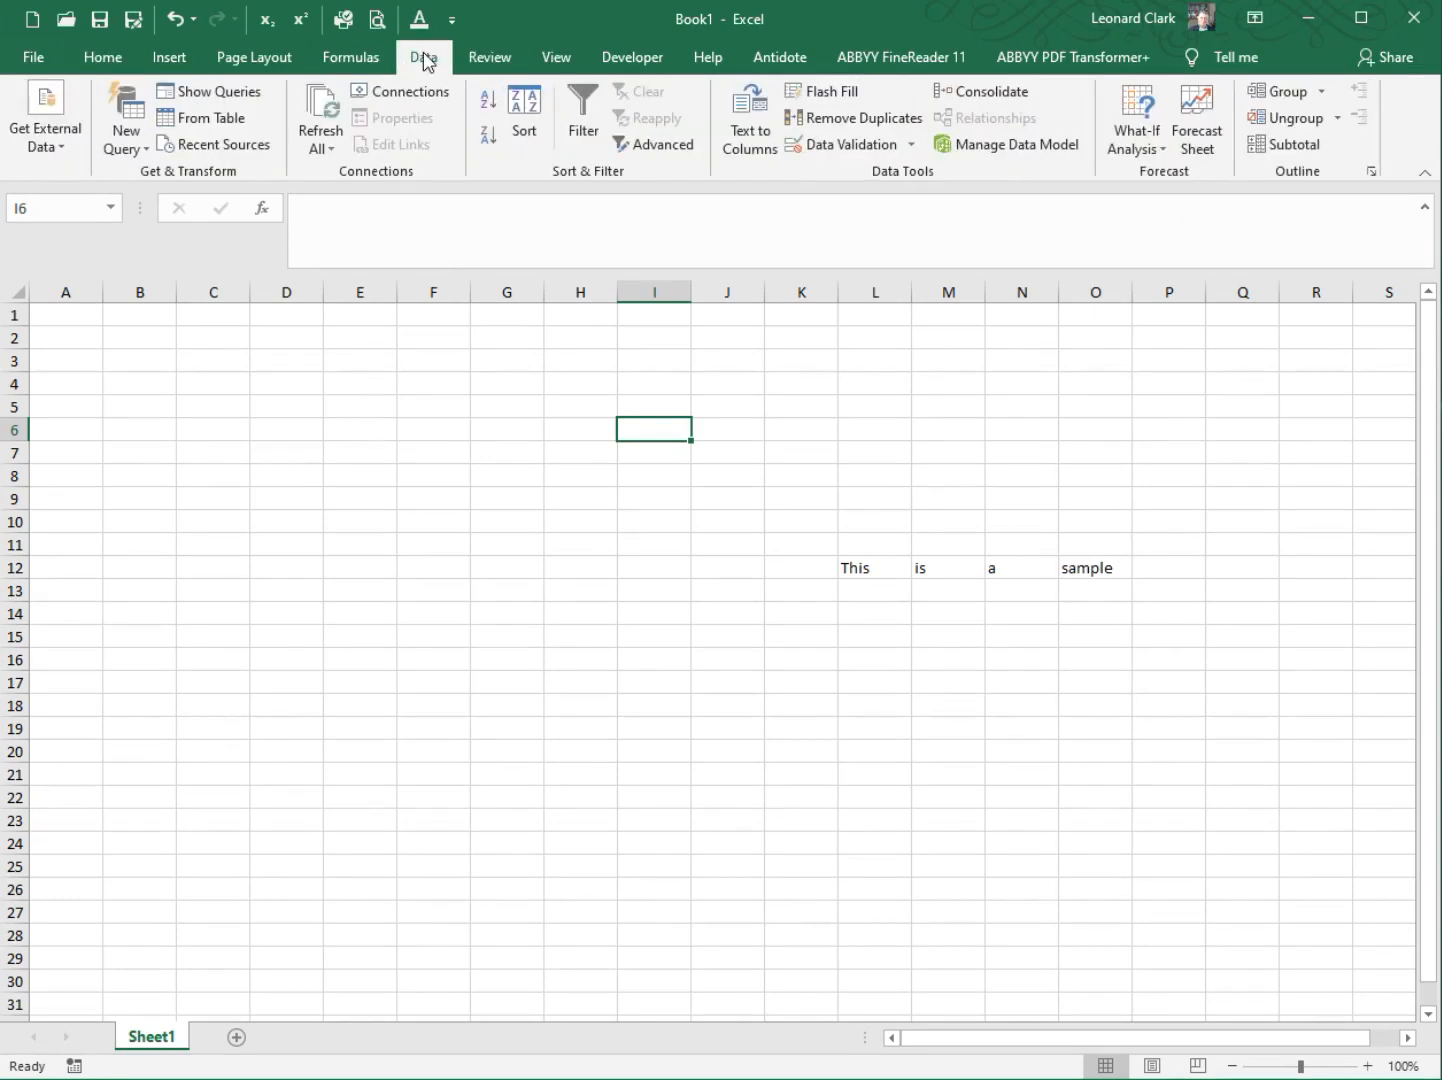
pyautogui.click(358, 60)
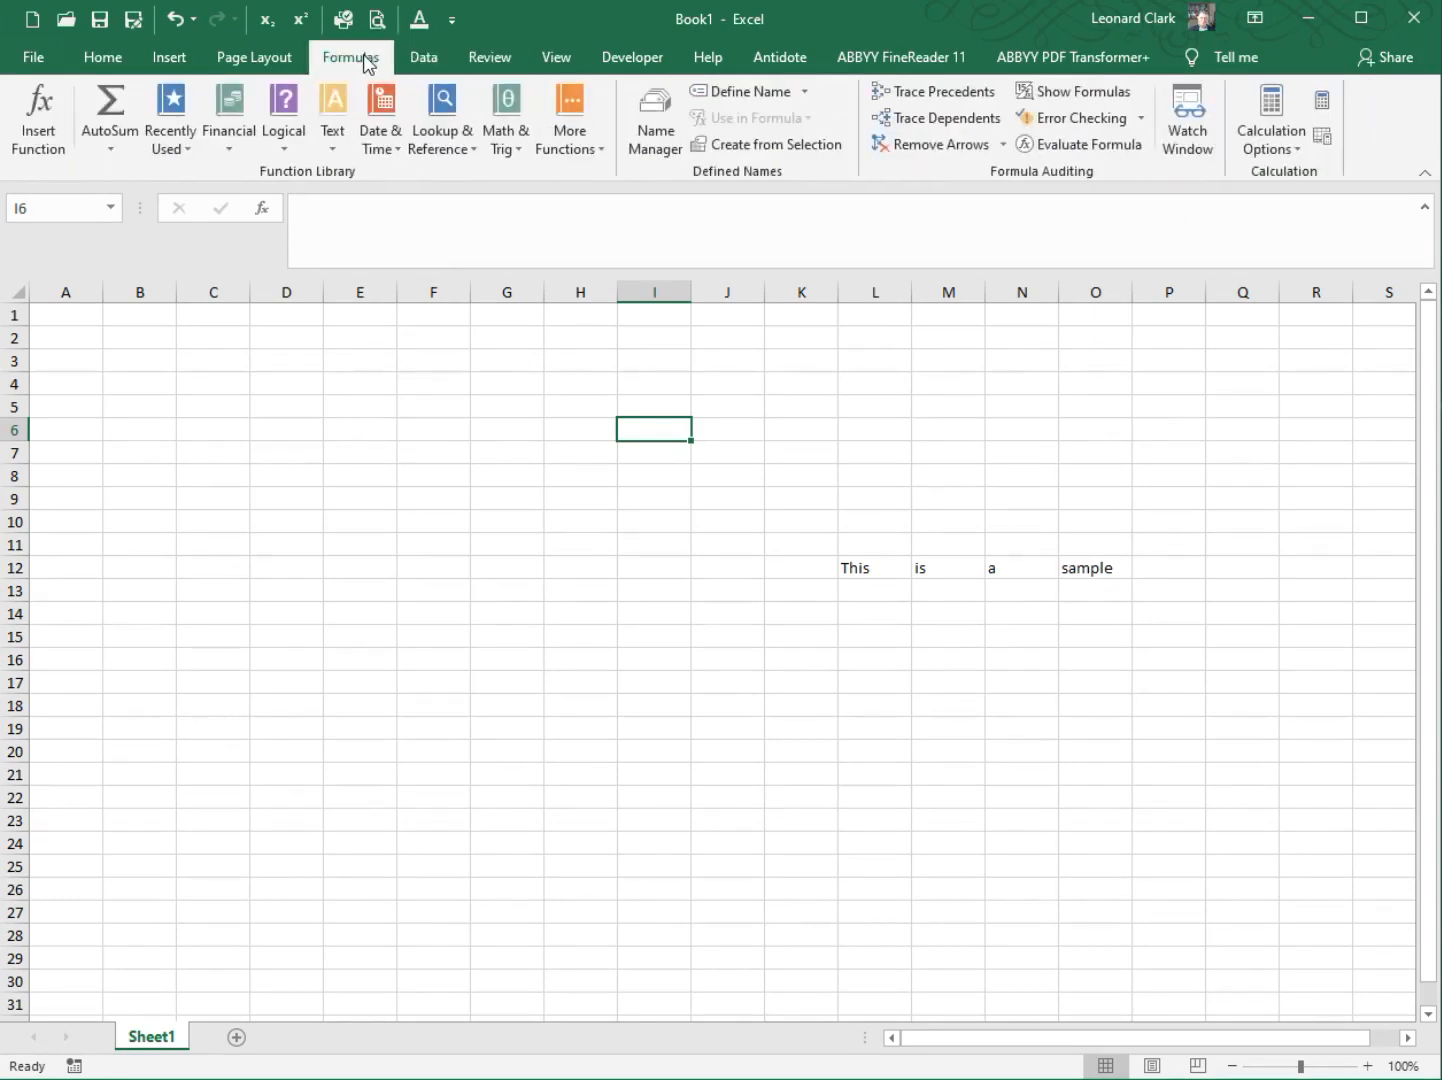
pyautogui.click(267, 58)
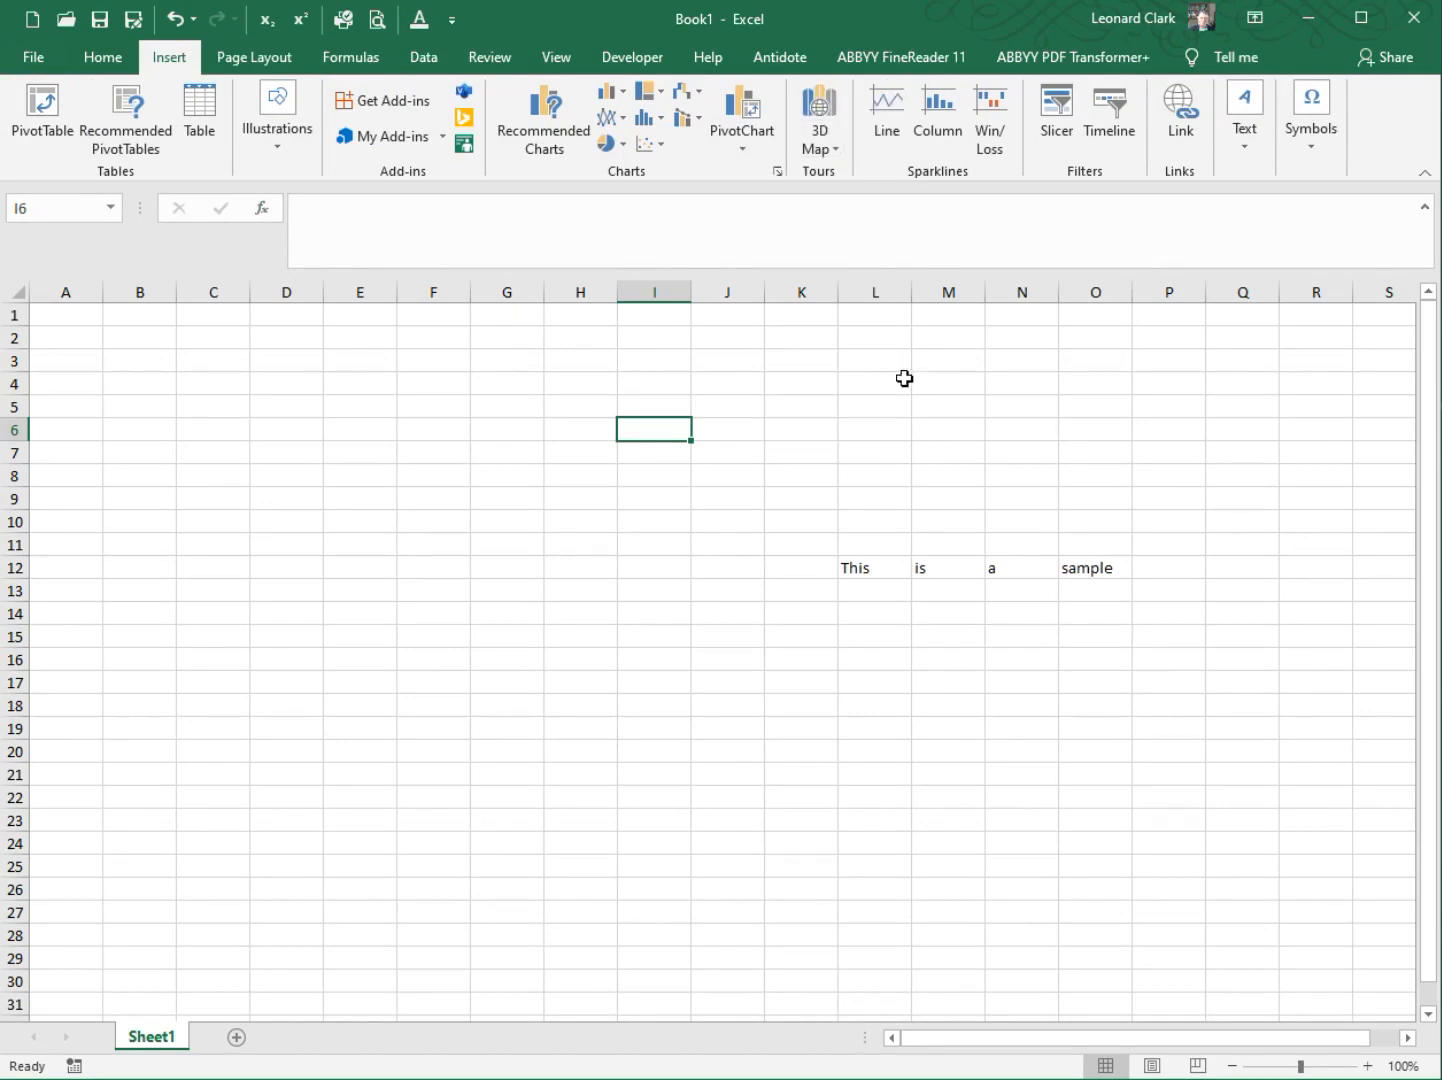
# - Open the Create Table dialog for cell M5, cancel it, and view the Page Layout commands
pyautogui.click(944, 403)
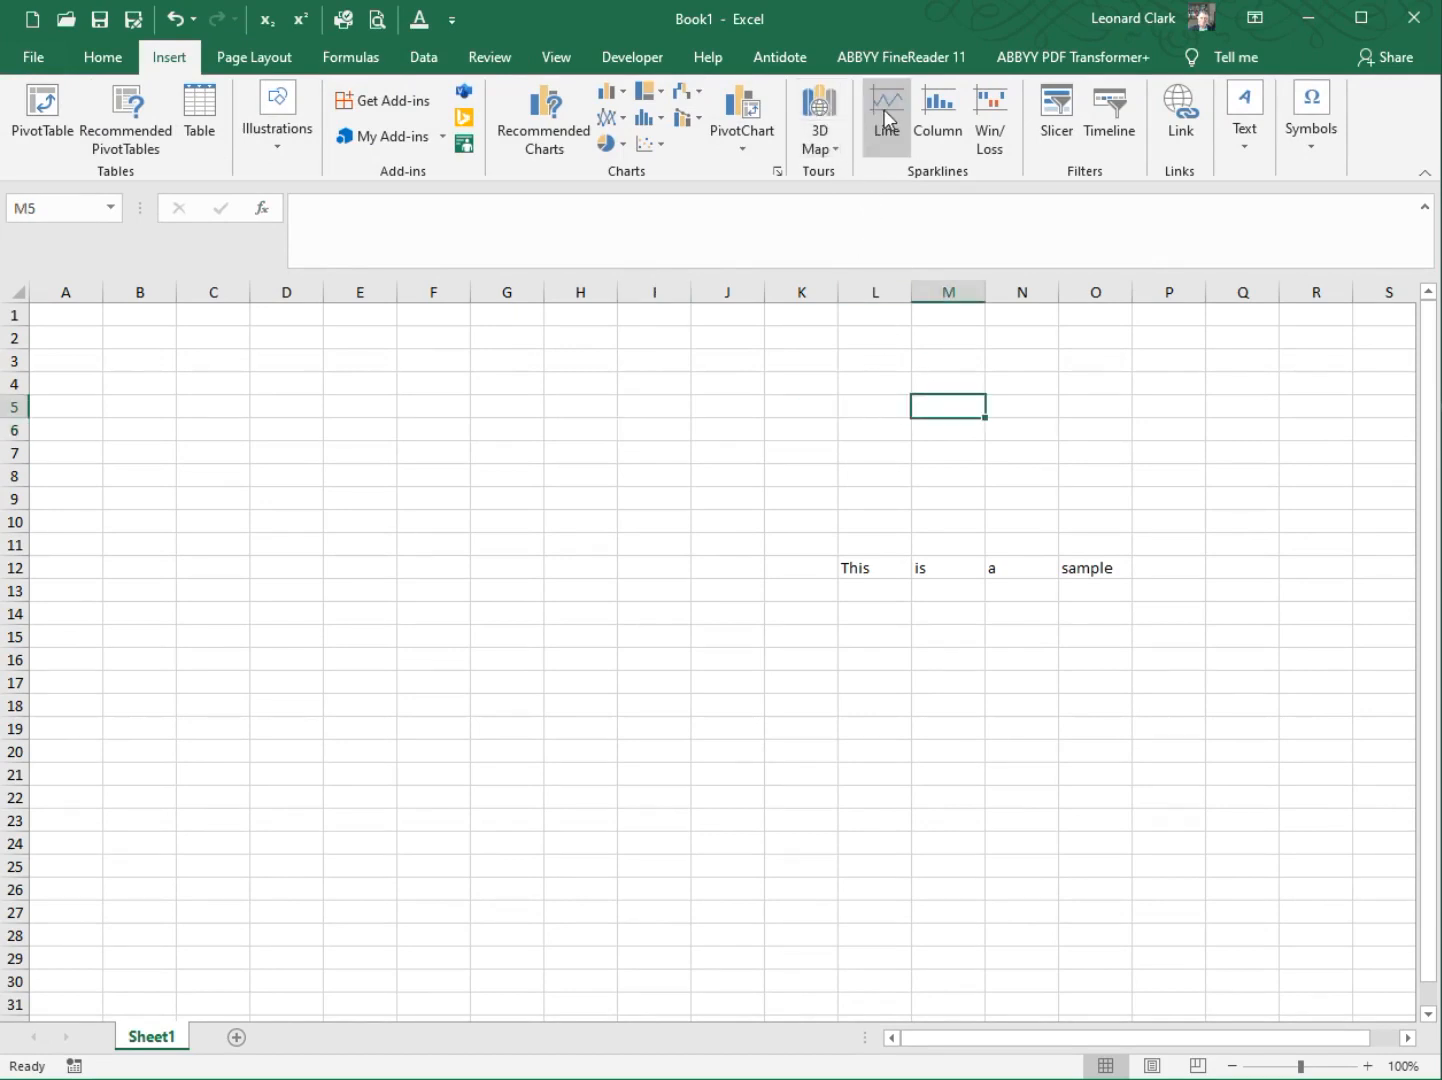
pyautogui.click(201, 112)
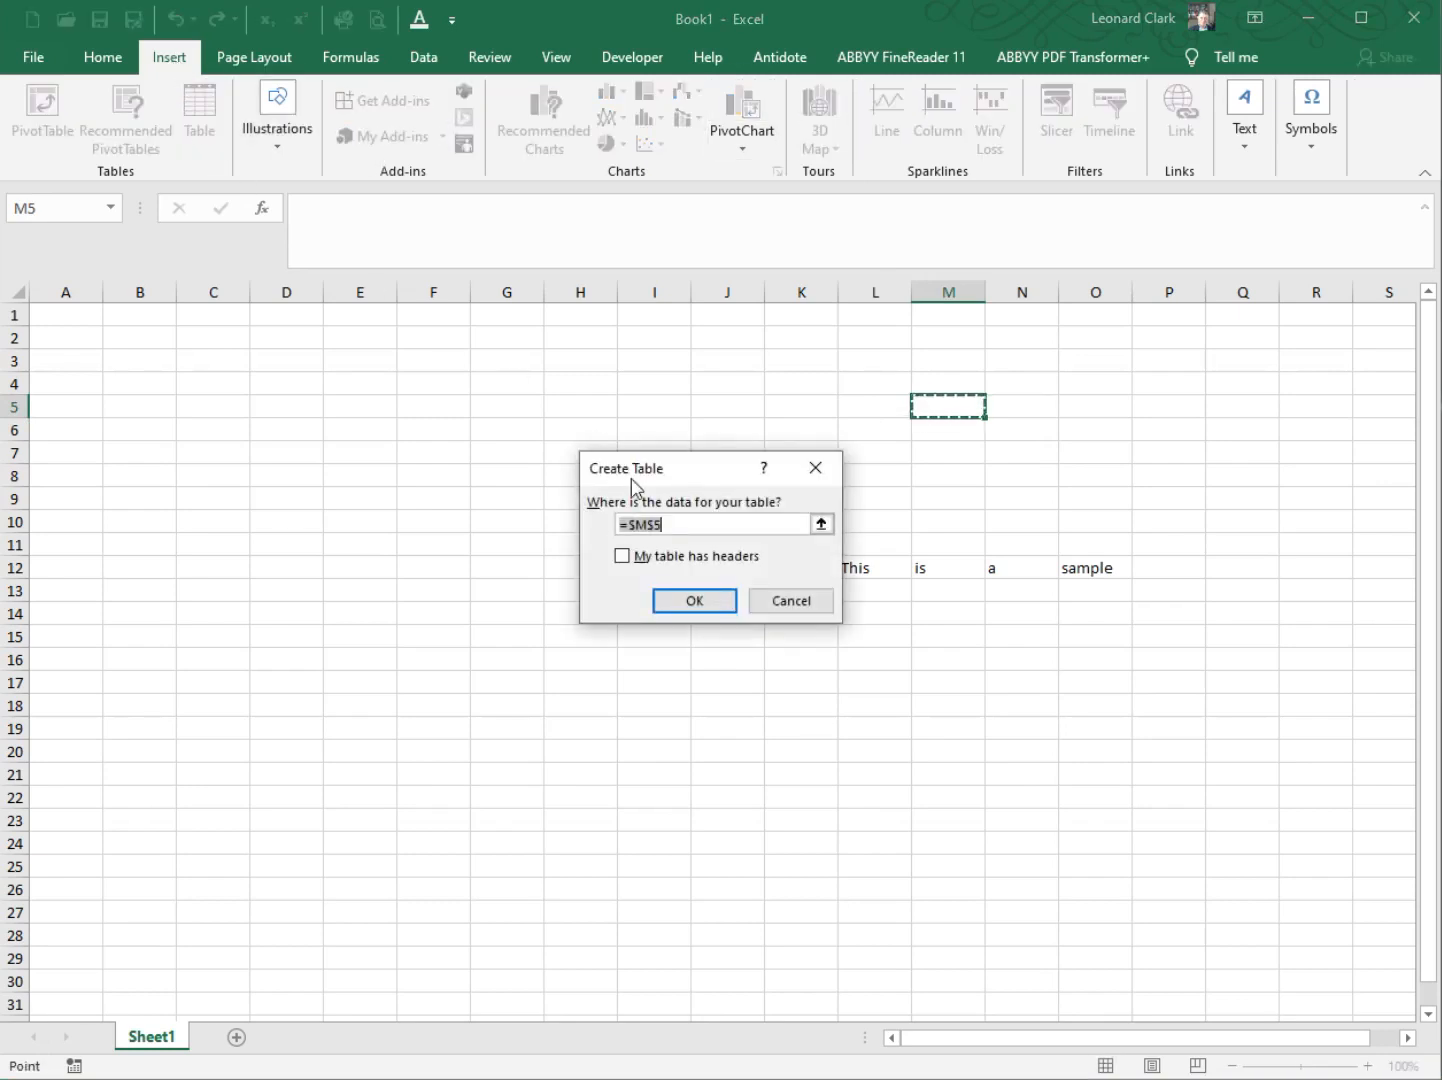
pyautogui.click(790, 601)
pyautogui.click(266, 62)
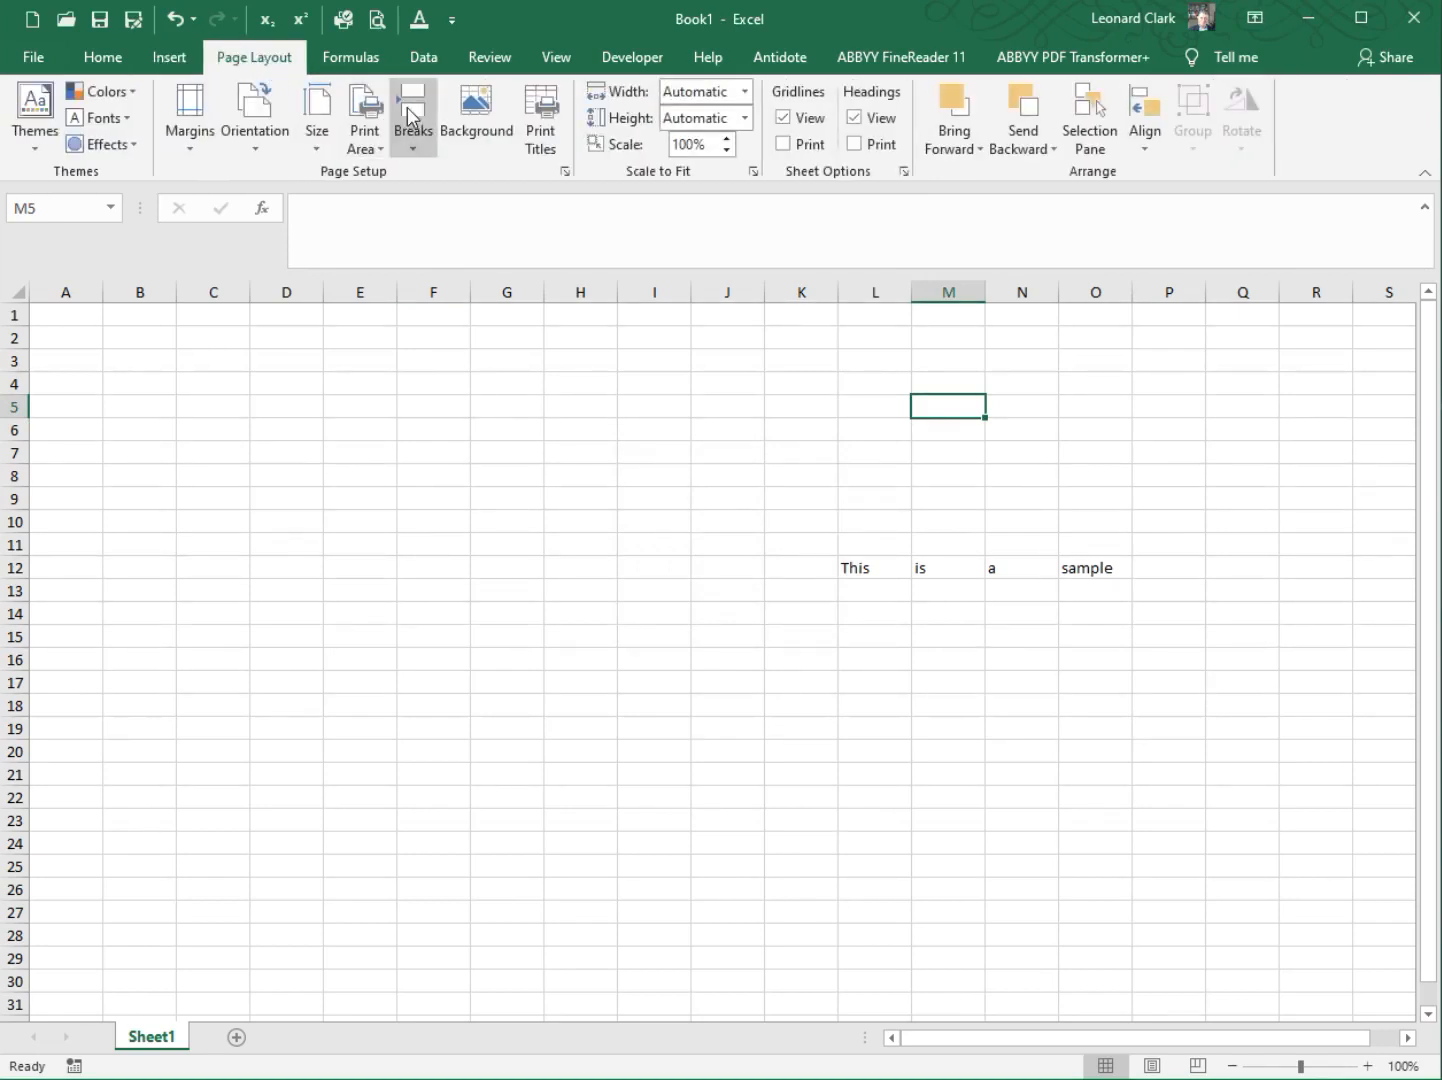
# - Set the ScreenTip style in Excel's General options to "Show feature descriptions in ScreenTips" and apply it
pyautogui.click(452, 20)
pyautogui.click(500, 412)
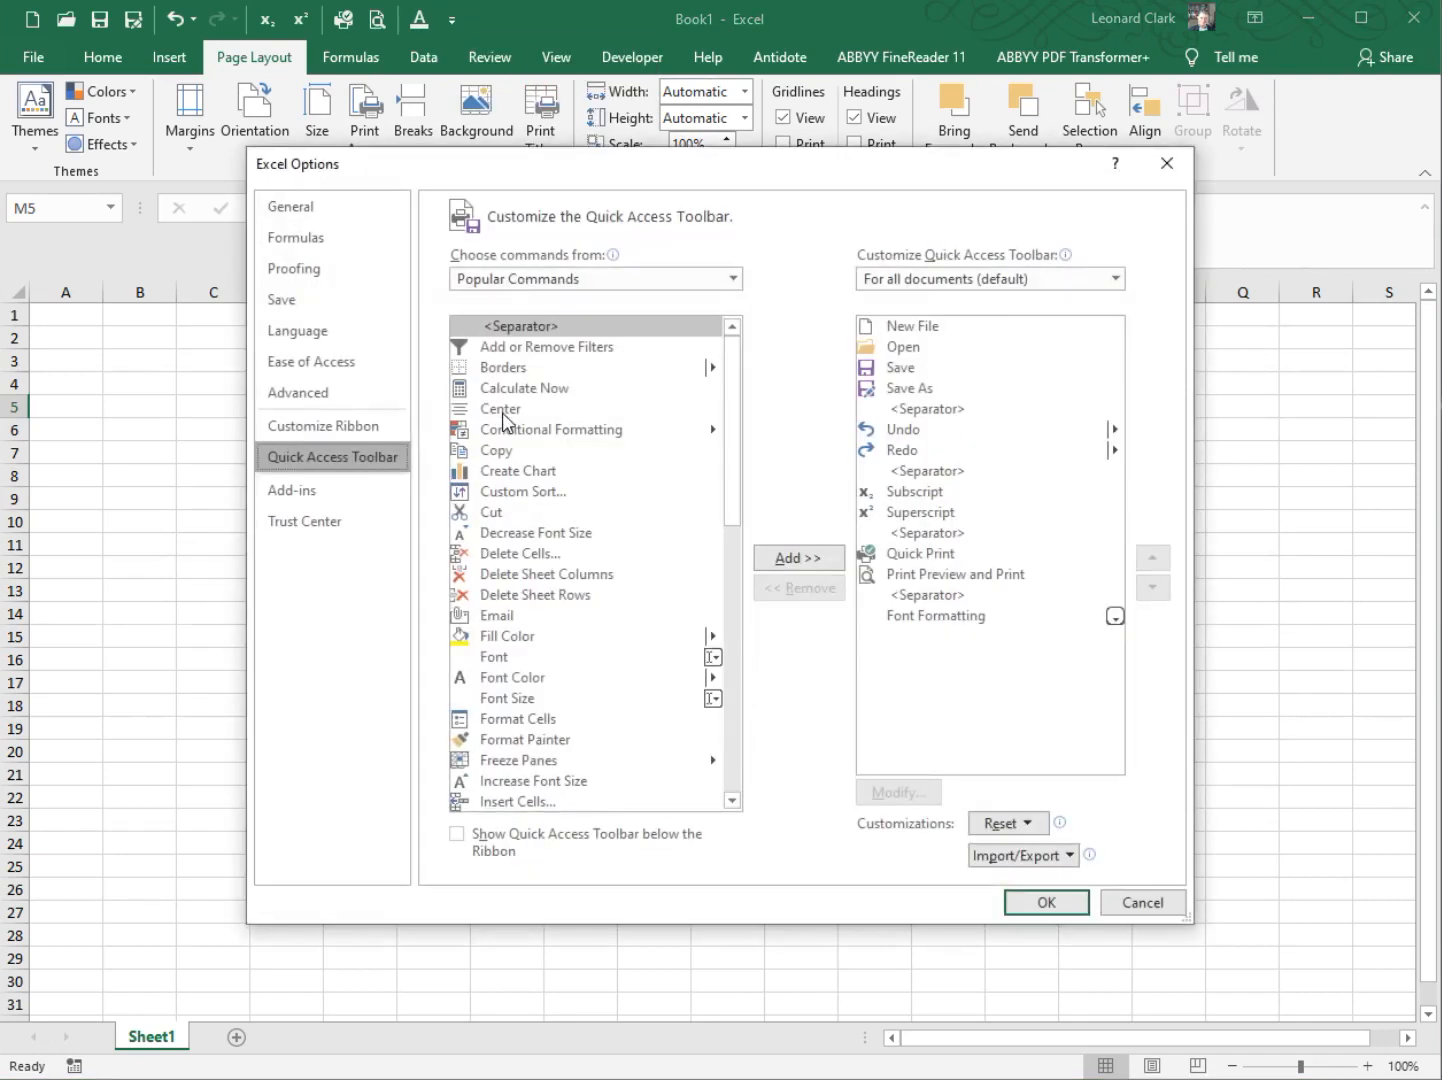
pyautogui.click(310, 203)
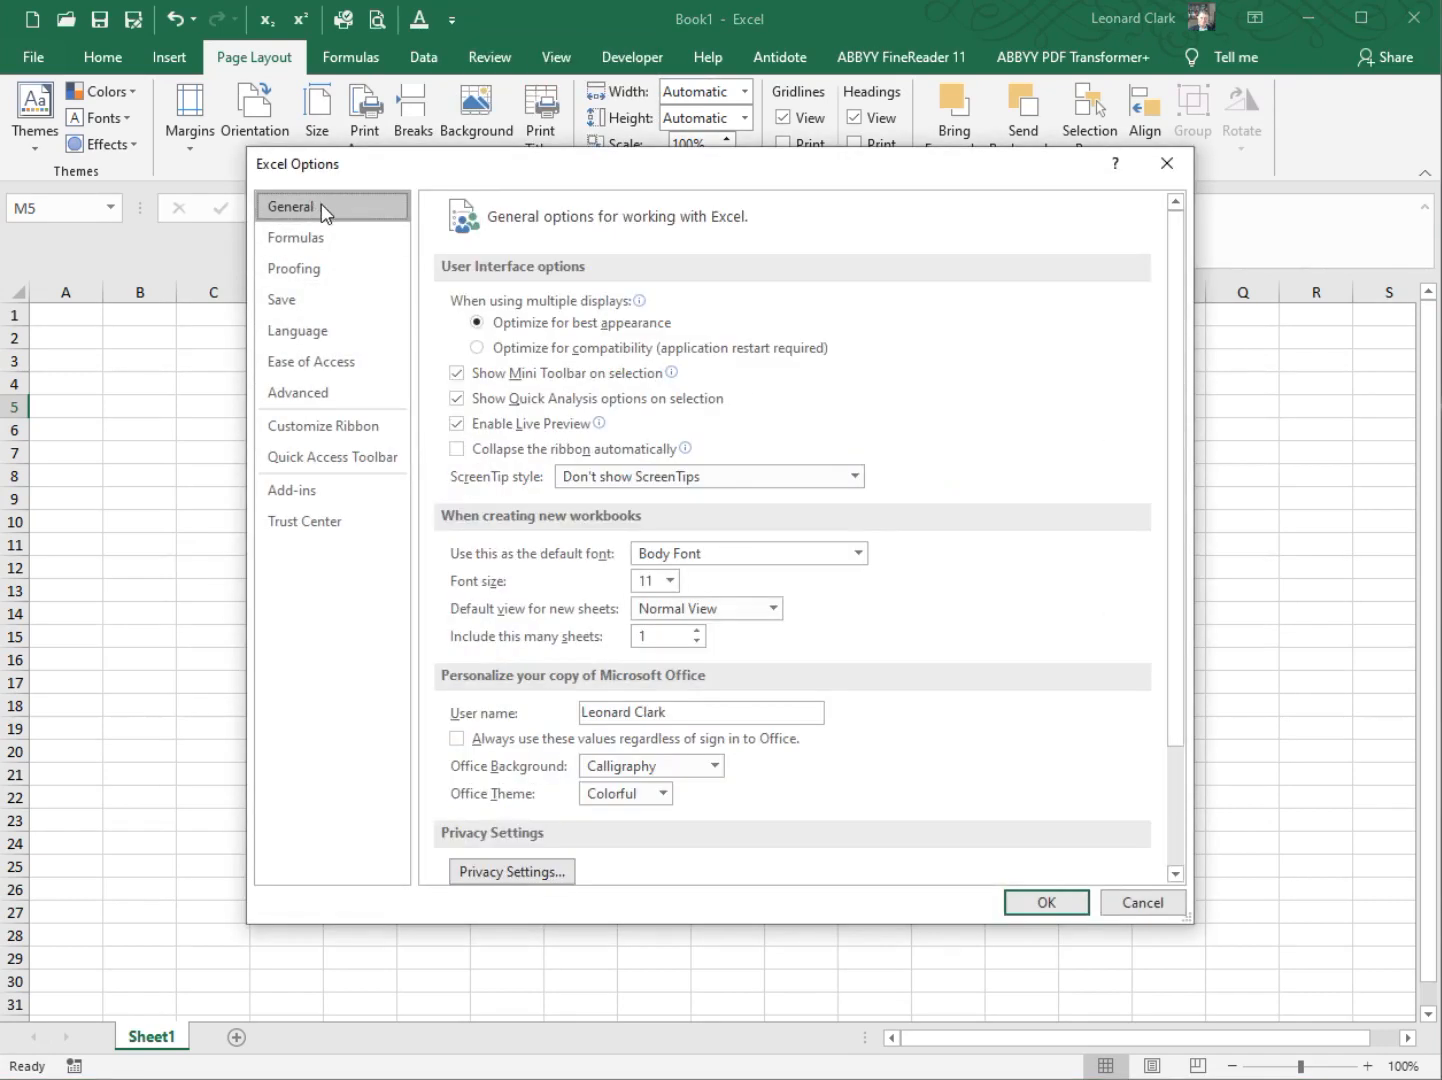
pyautogui.click(855, 477)
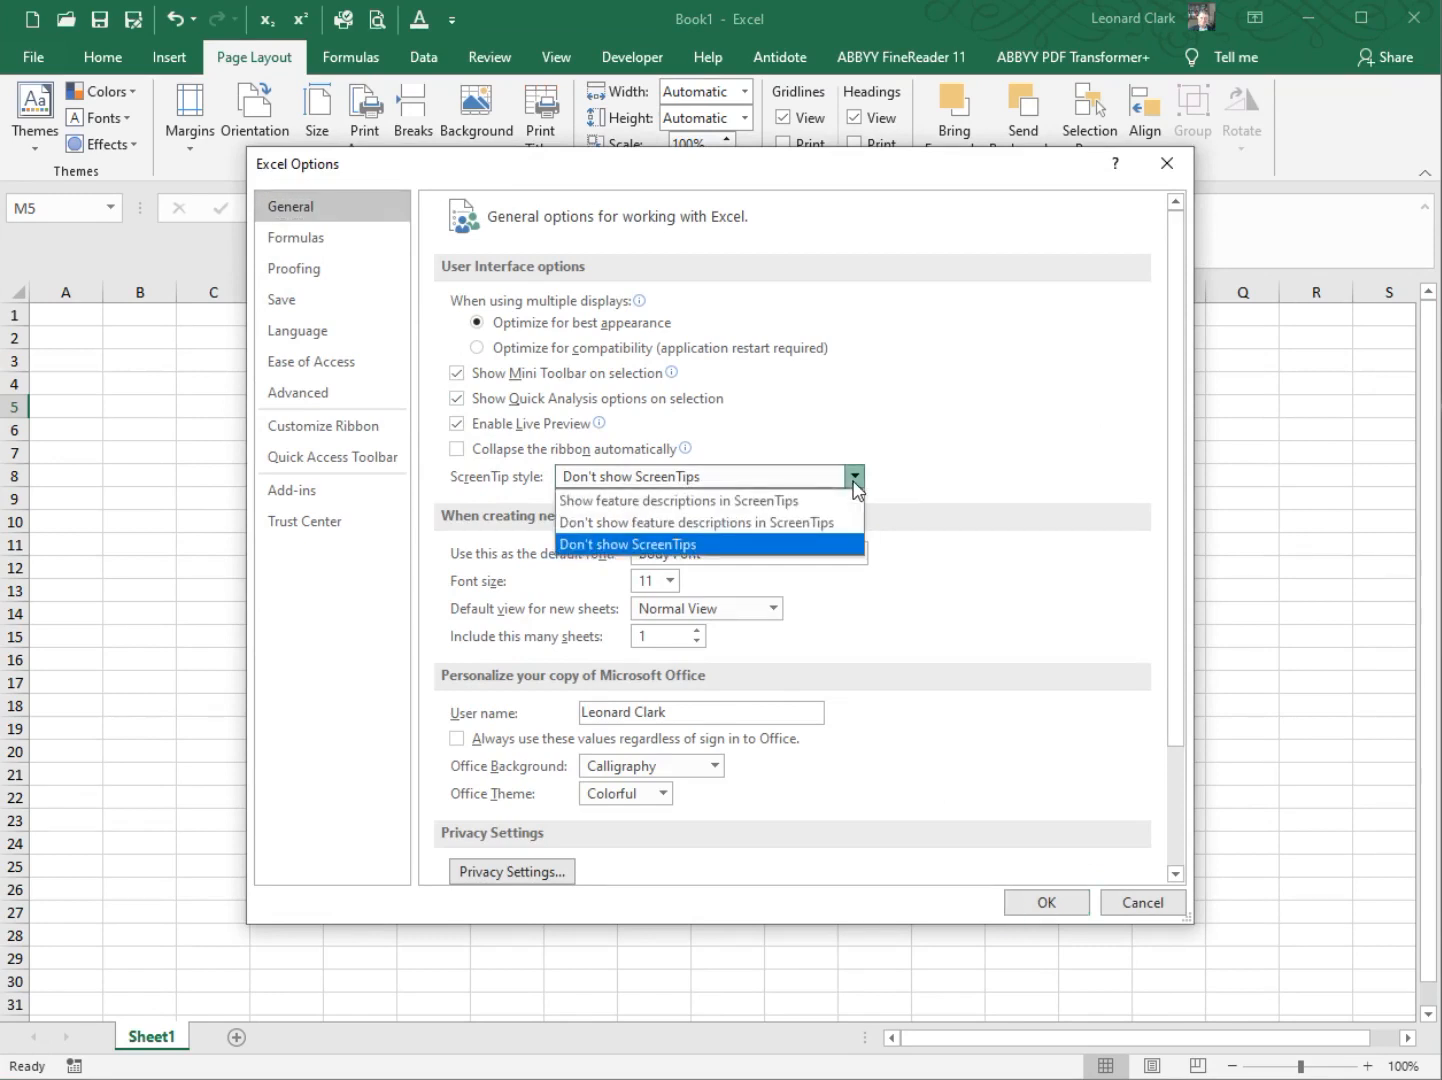
pyautogui.click(825, 500)
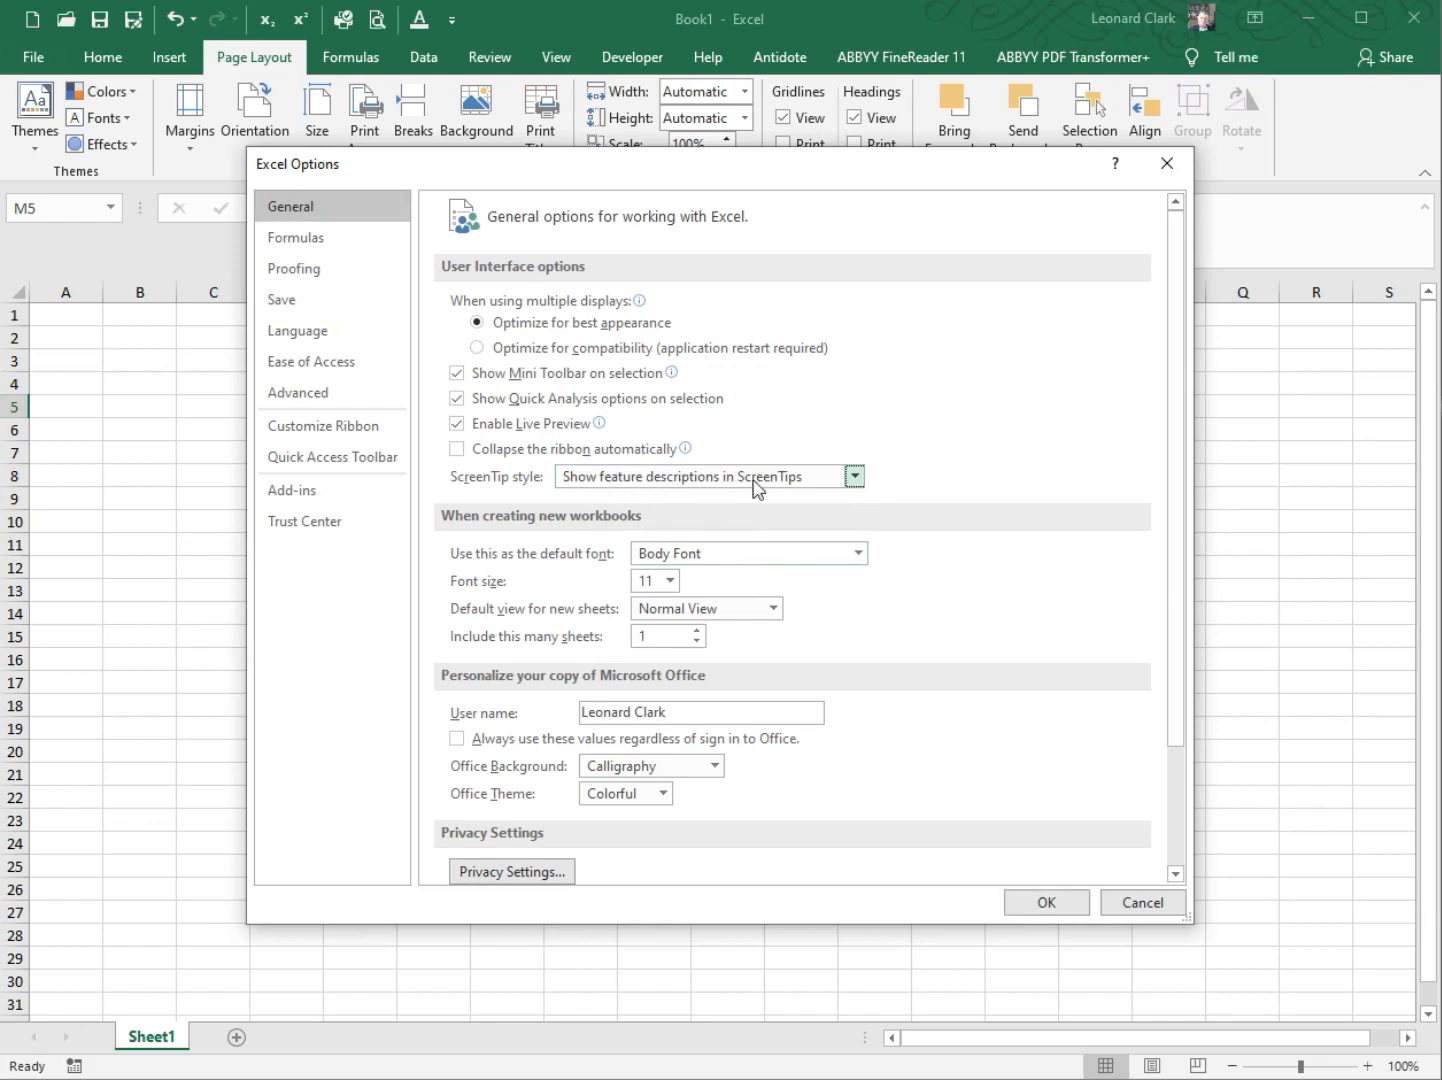
pyautogui.click(1040, 904)
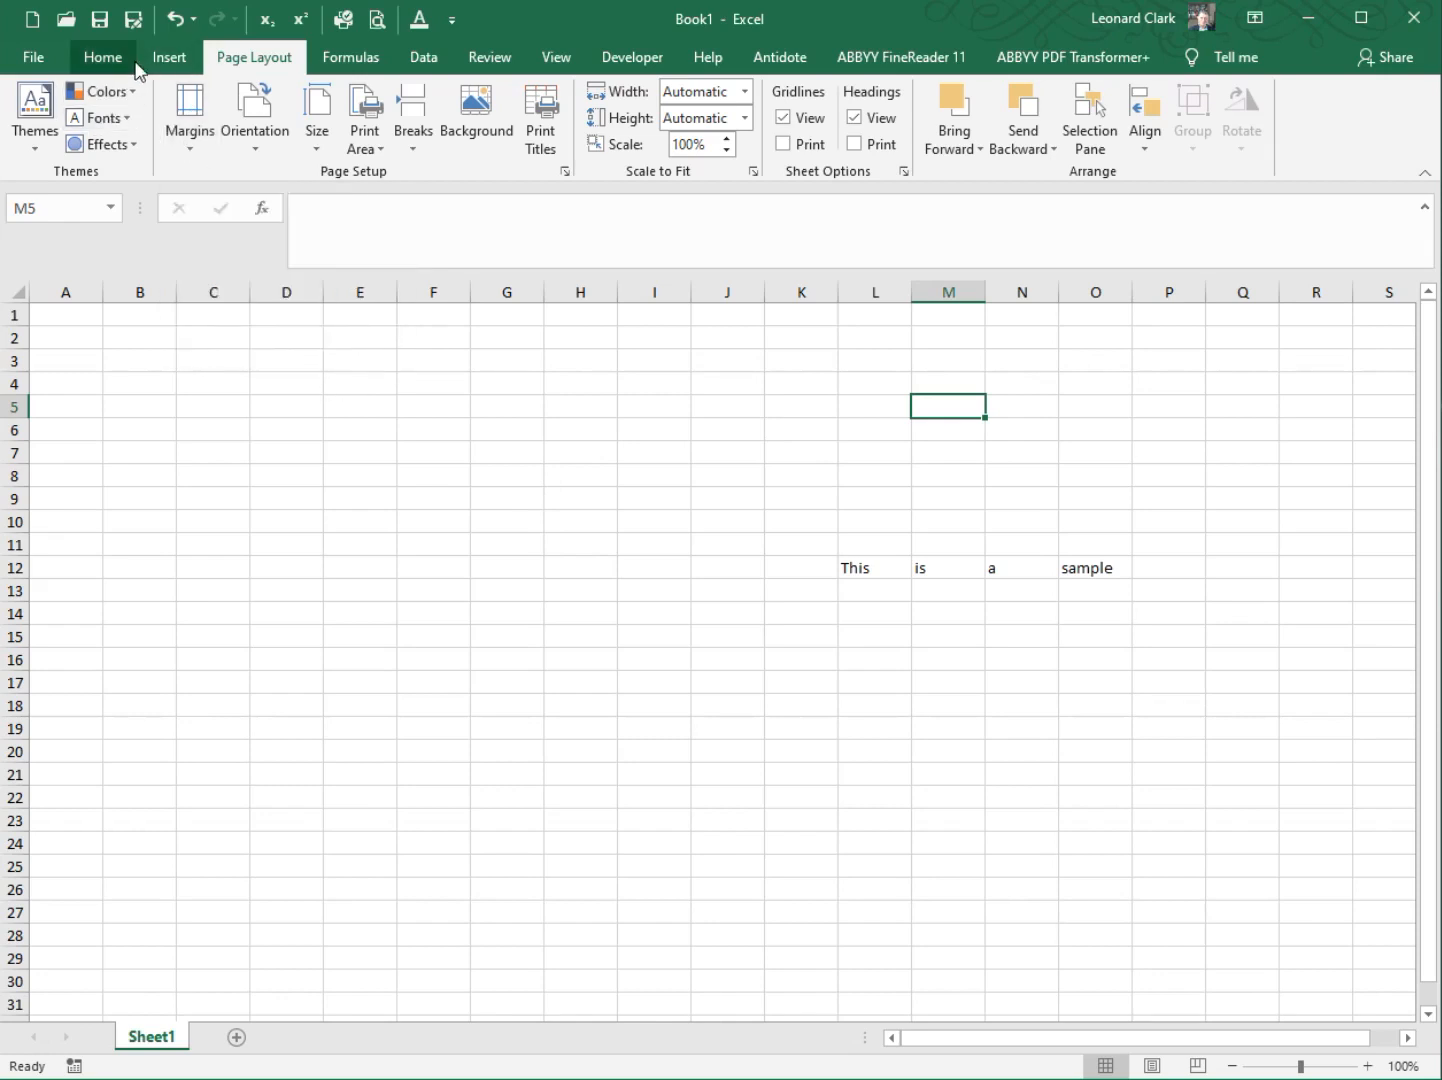
# - Examine the ScreenTips of ribbon commands for Insert, Help, Developer, View, Review, Data, Formulas and Page Layout
pyautogui.click(171, 62)
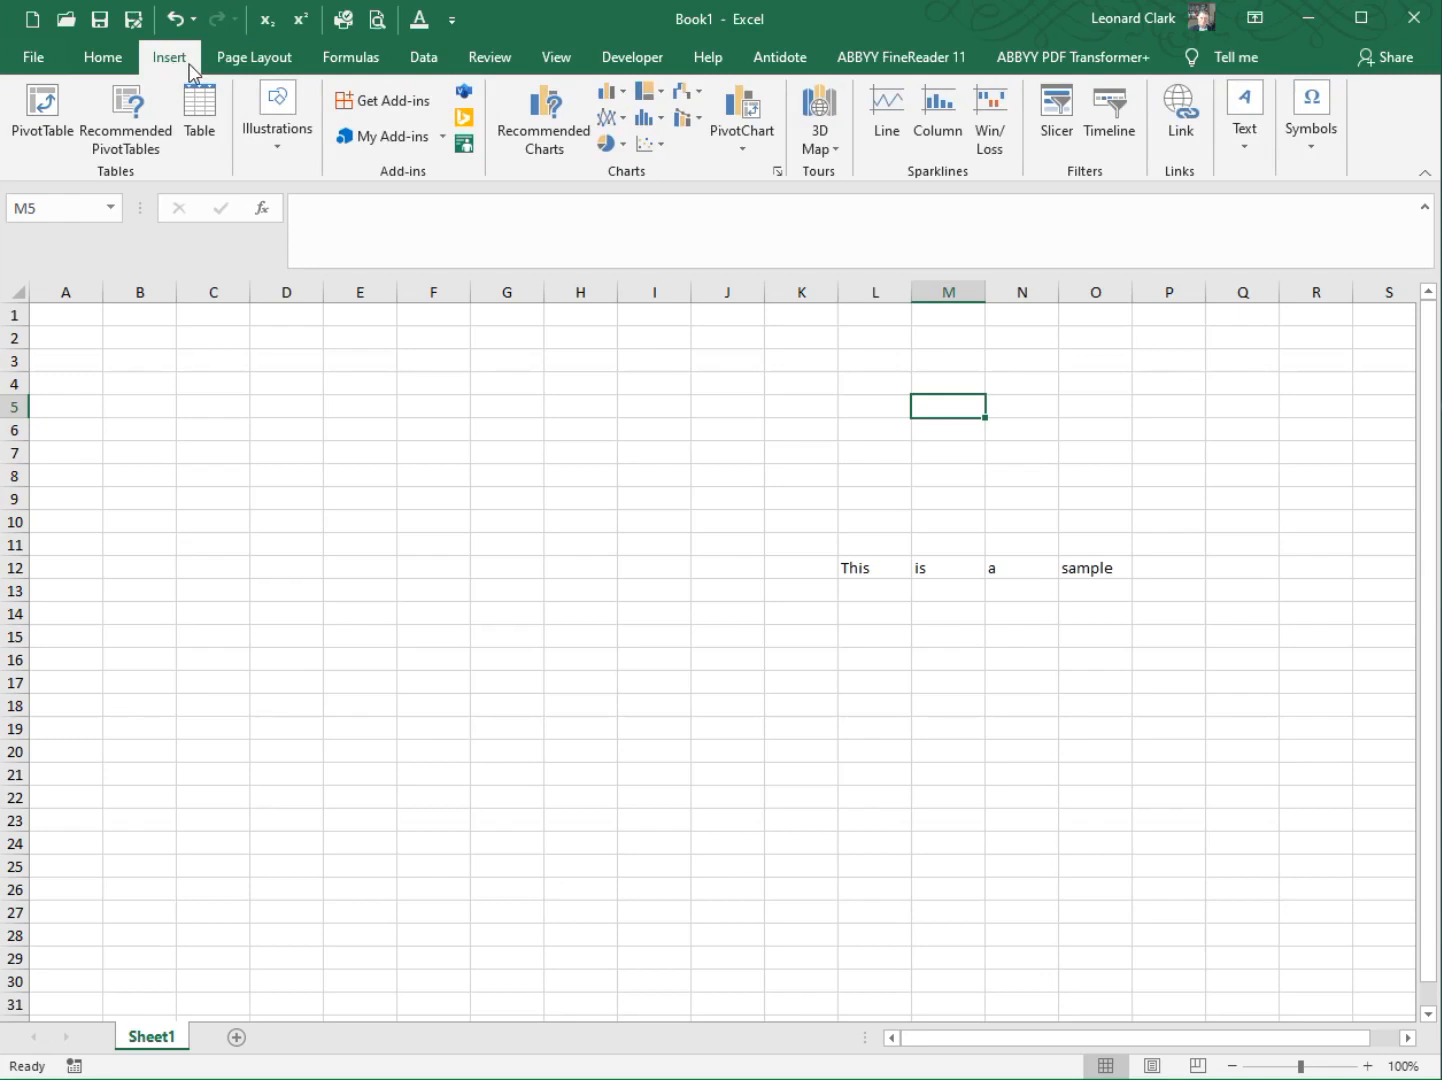
pyautogui.click(709, 62)
pyautogui.click(646, 64)
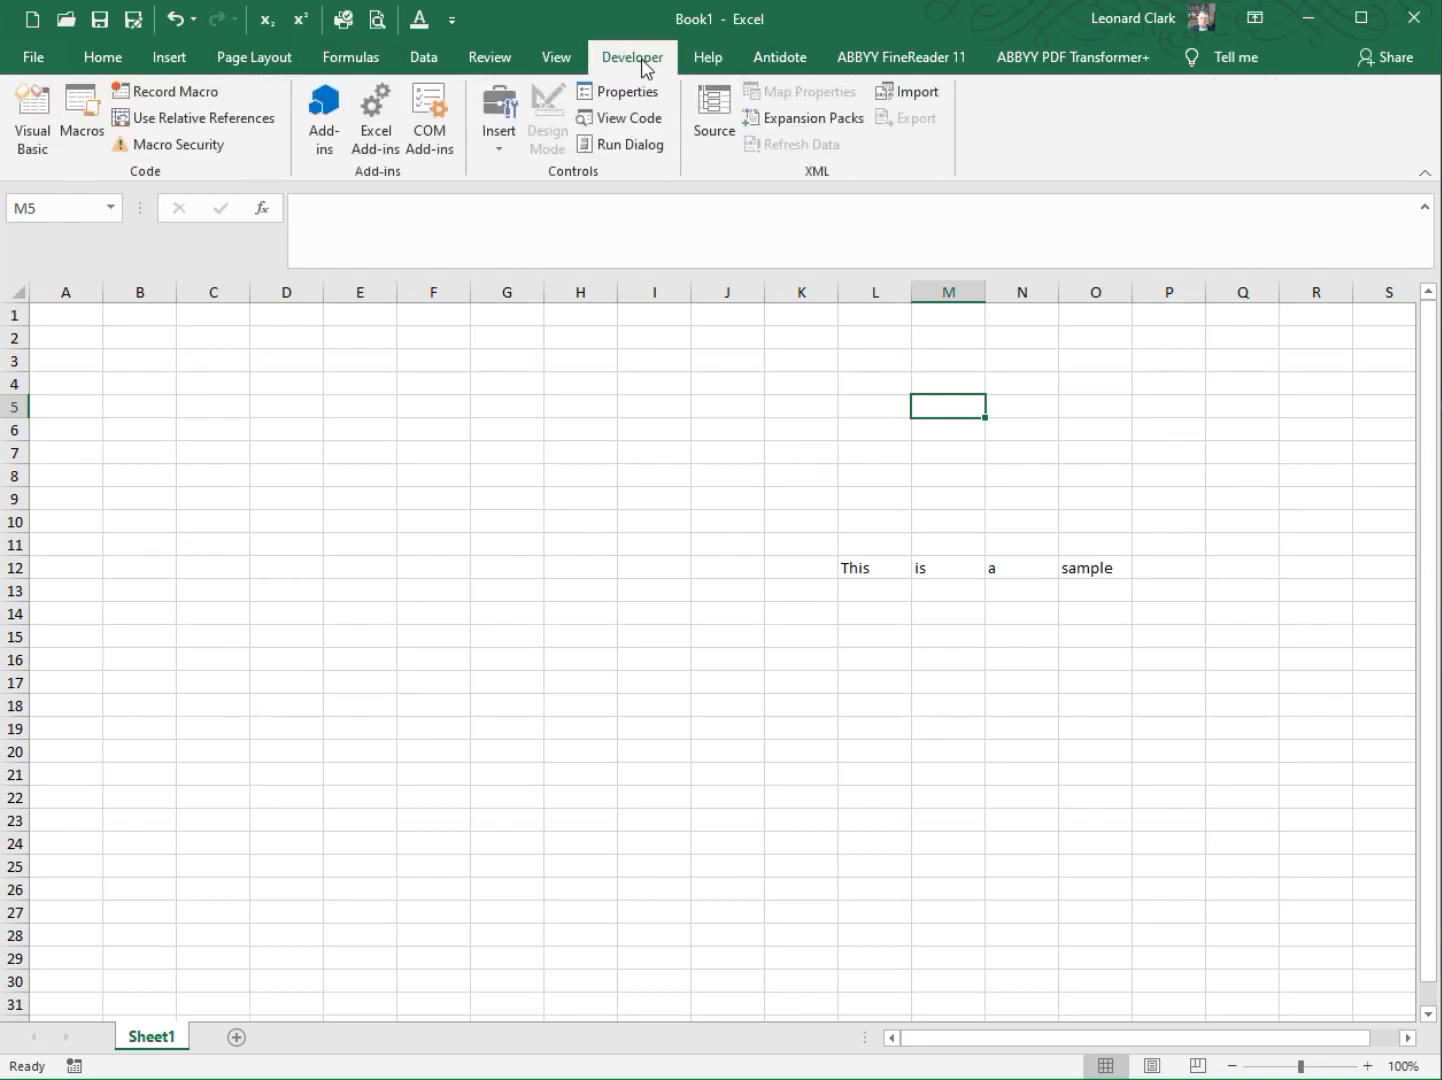
pyautogui.click(555, 62)
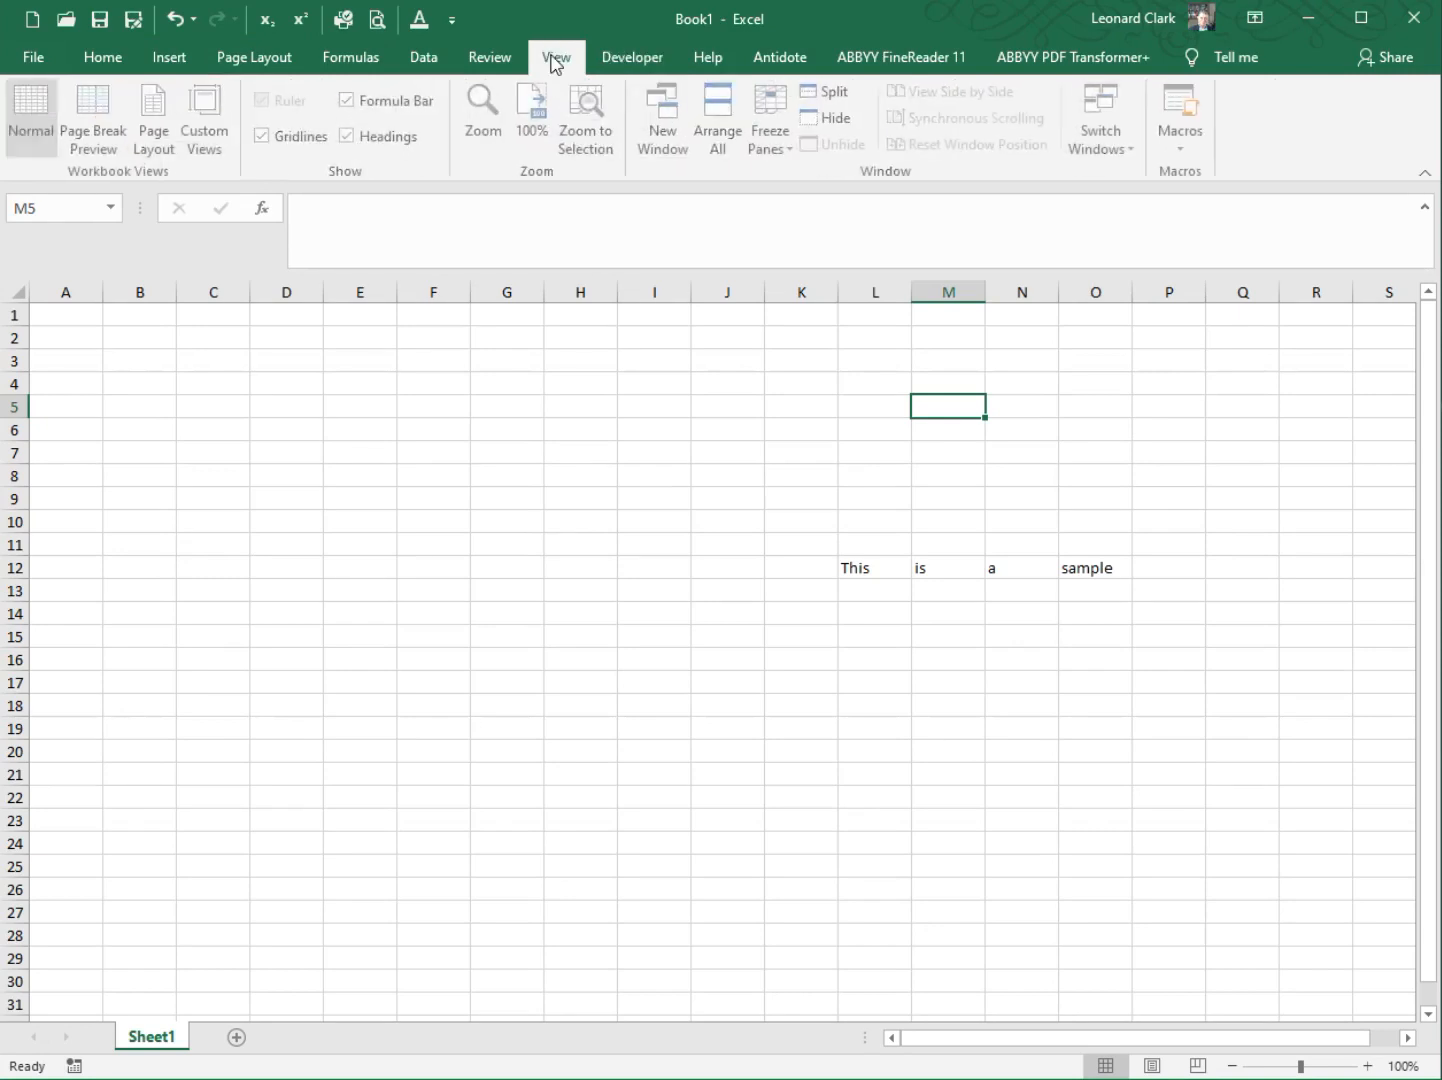
pyautogui.click(497, 59)
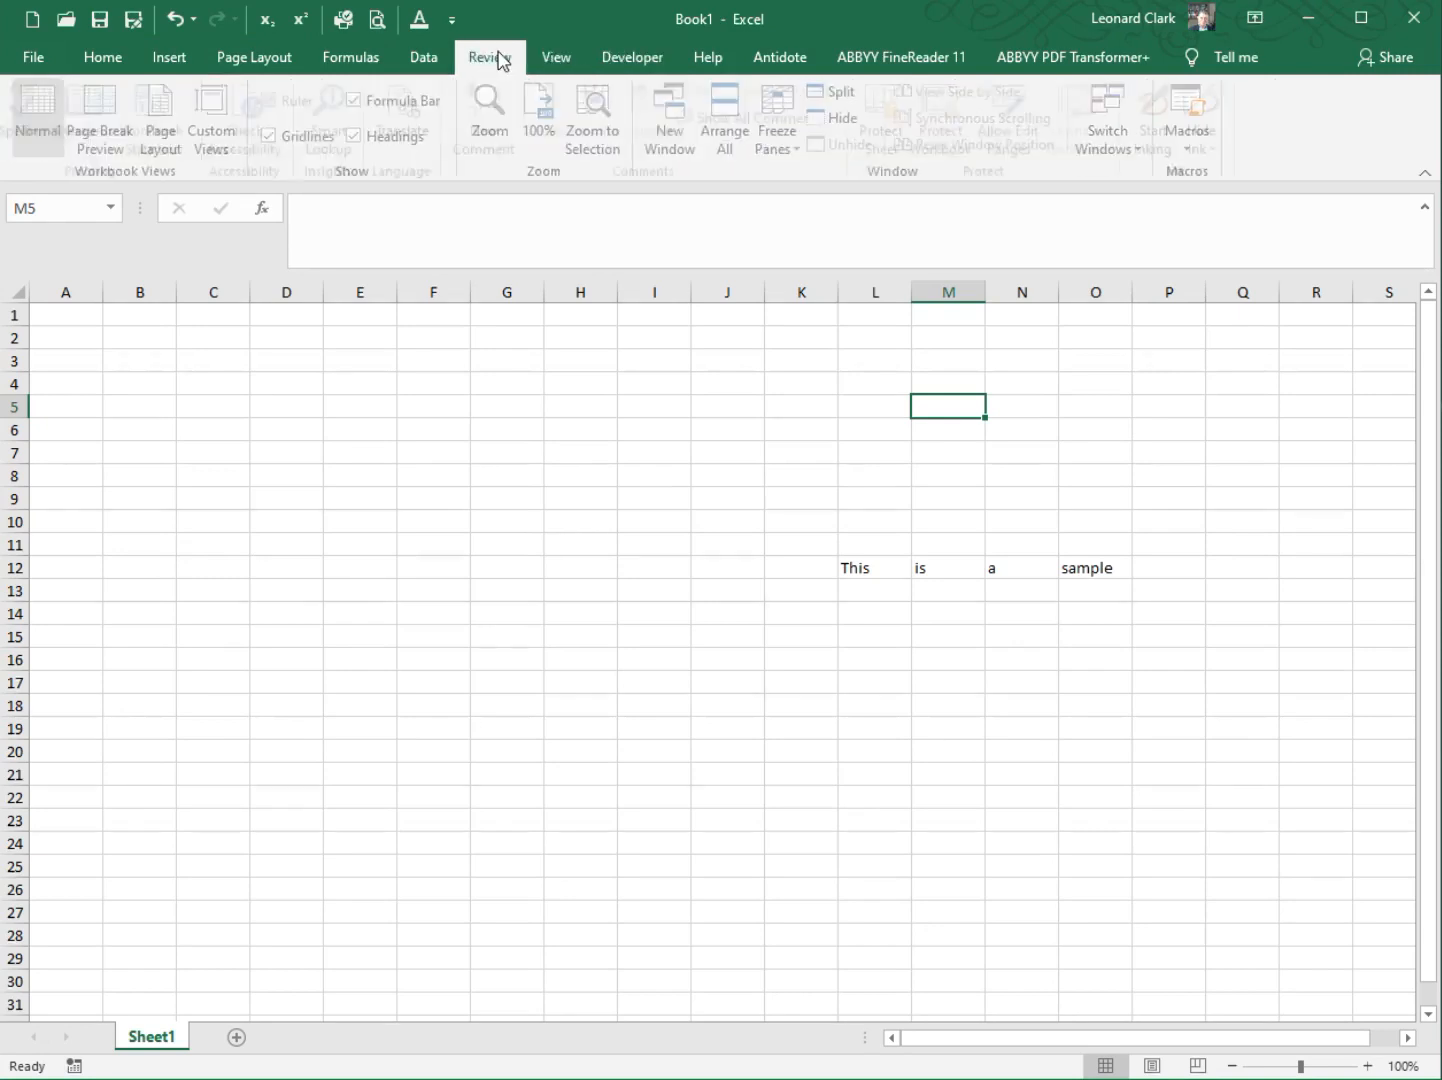
pyautogui.click(426, 63)
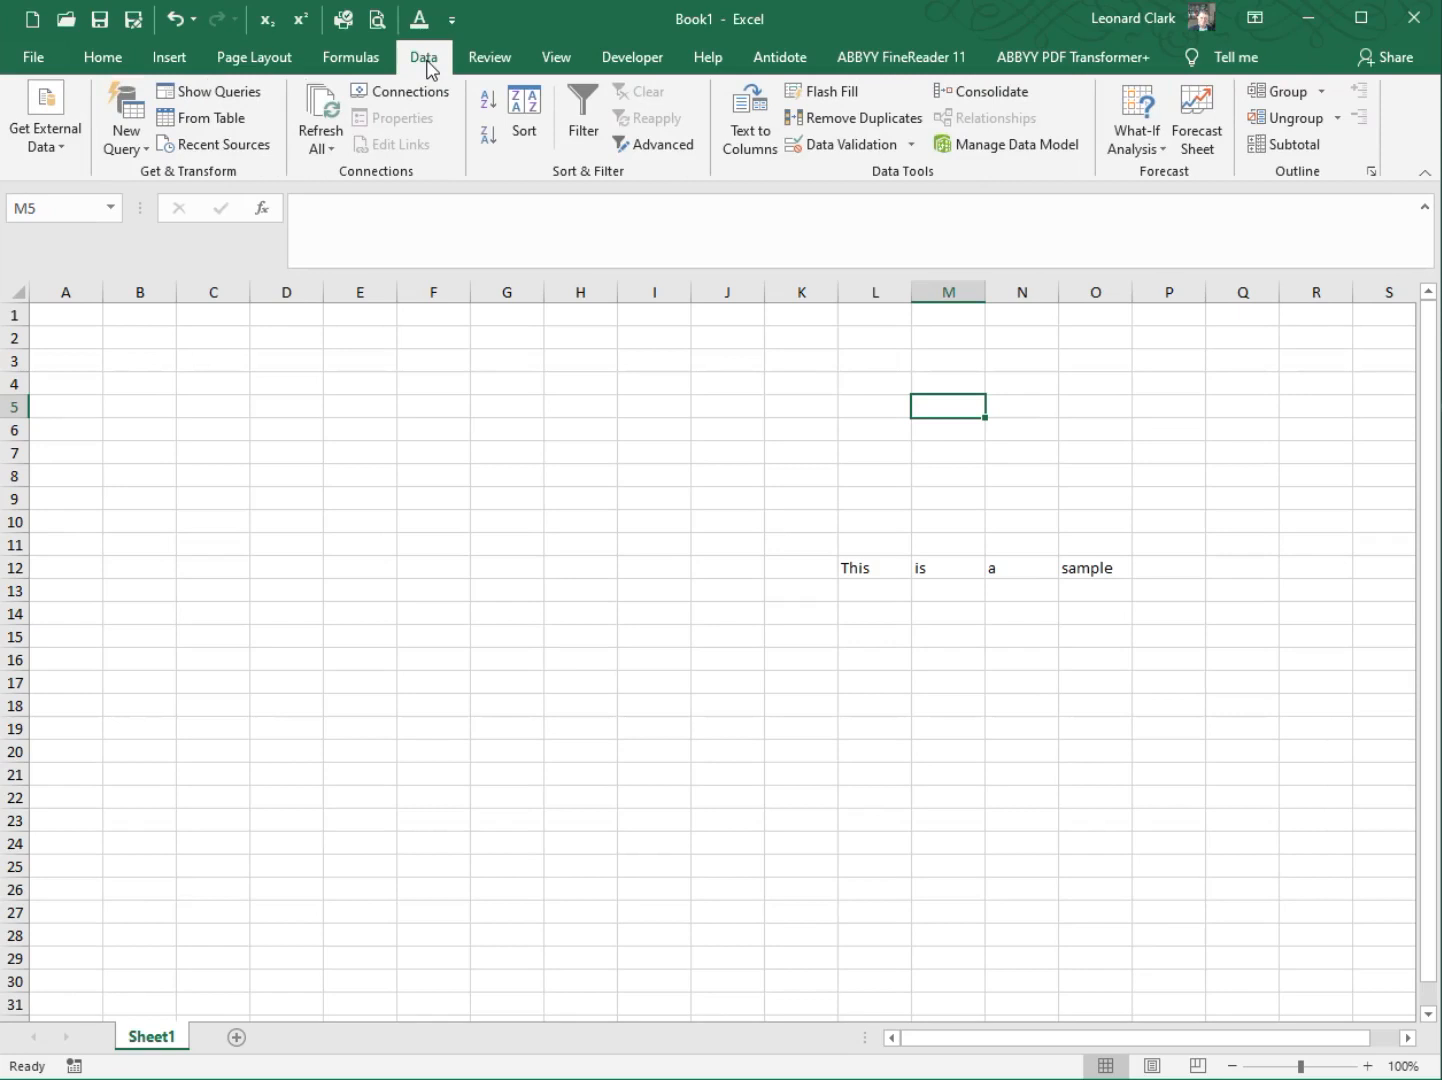
pyautogui.click(385, 67)
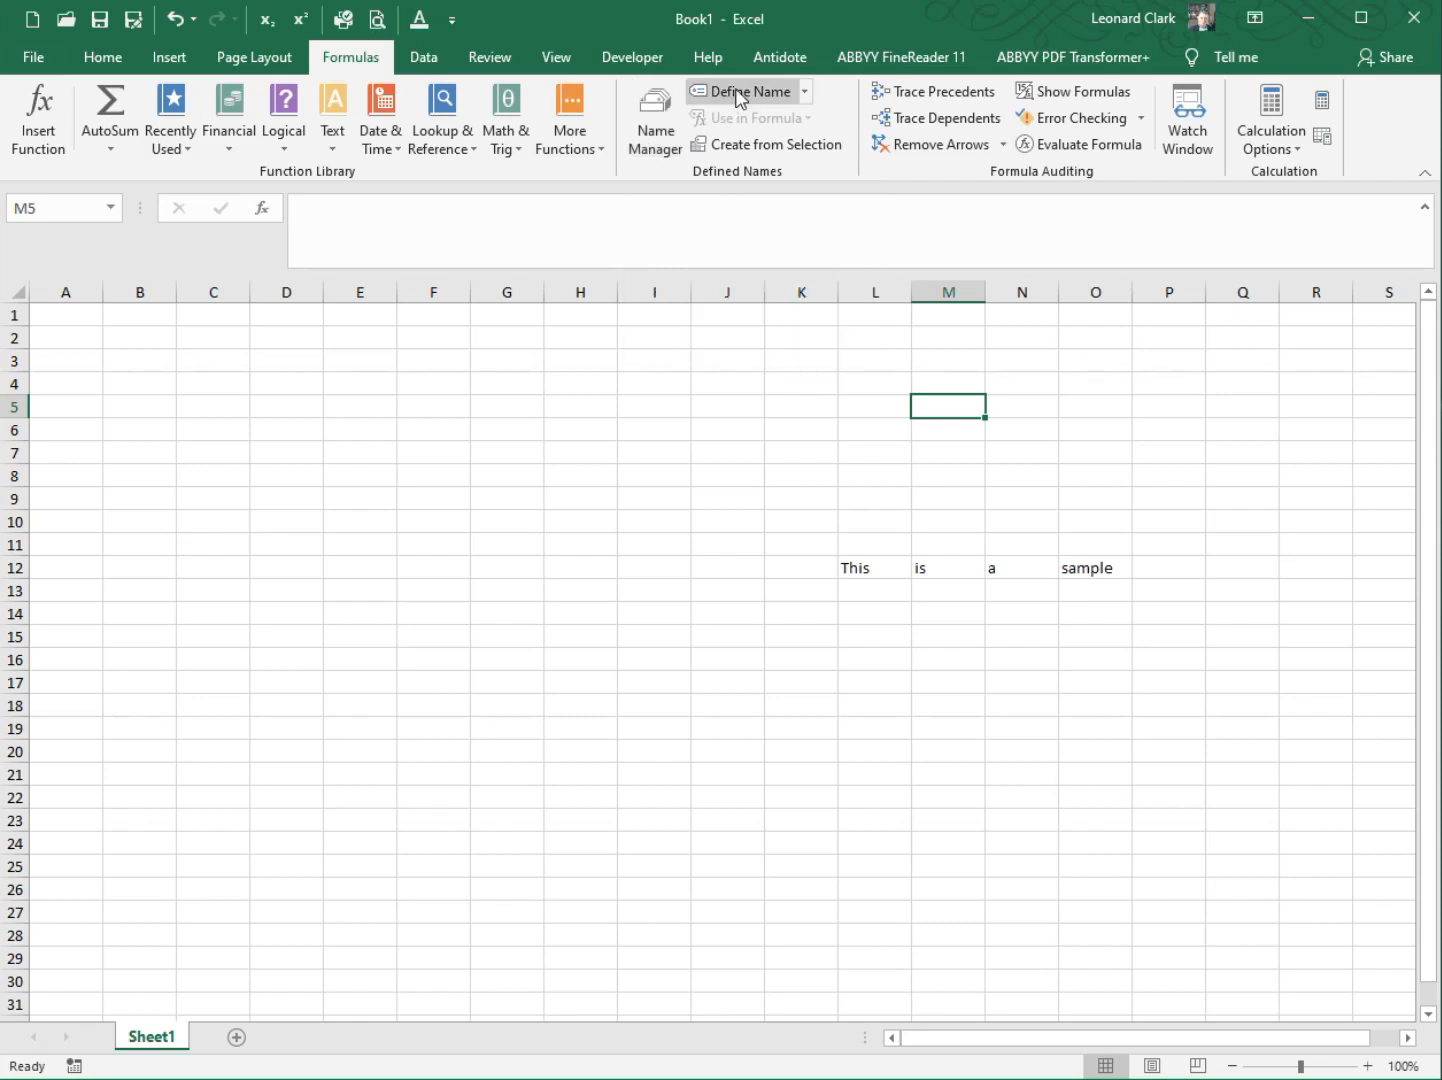
pyautogui.click(274, 57)
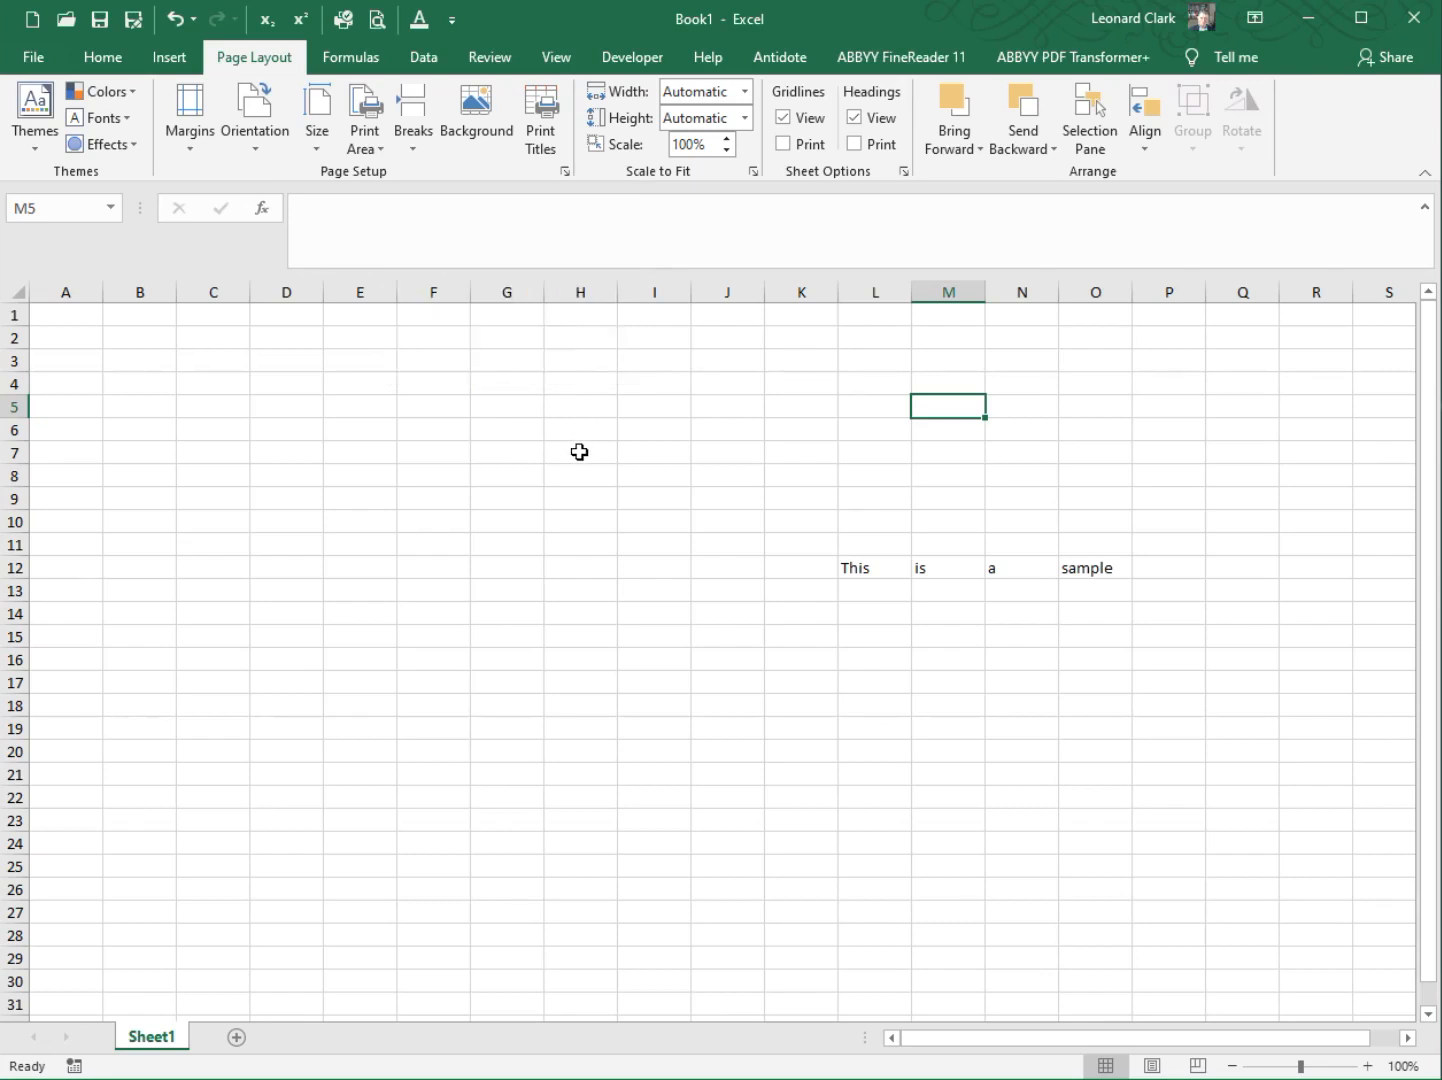
# - Set the ScreenTip style in the General options to "Don't show feature descriptions in ScreenTips" and apply it
pyautogui.click(452, 19)
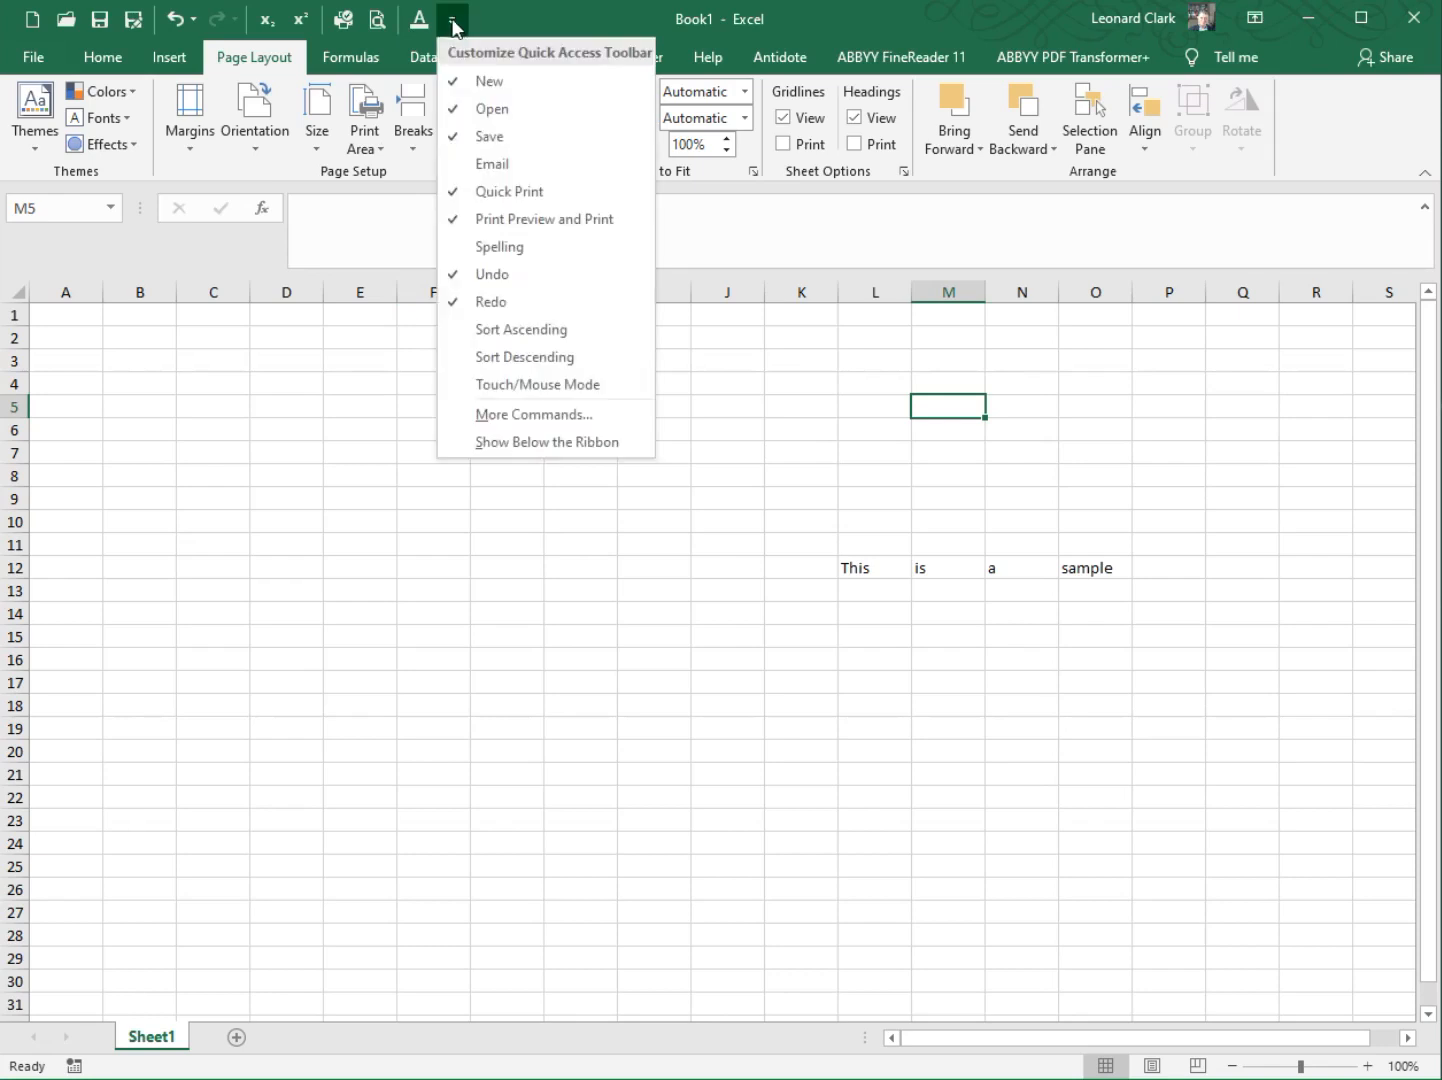
pyautogui.click(538, 416)
pyautogui.click(350, 213)
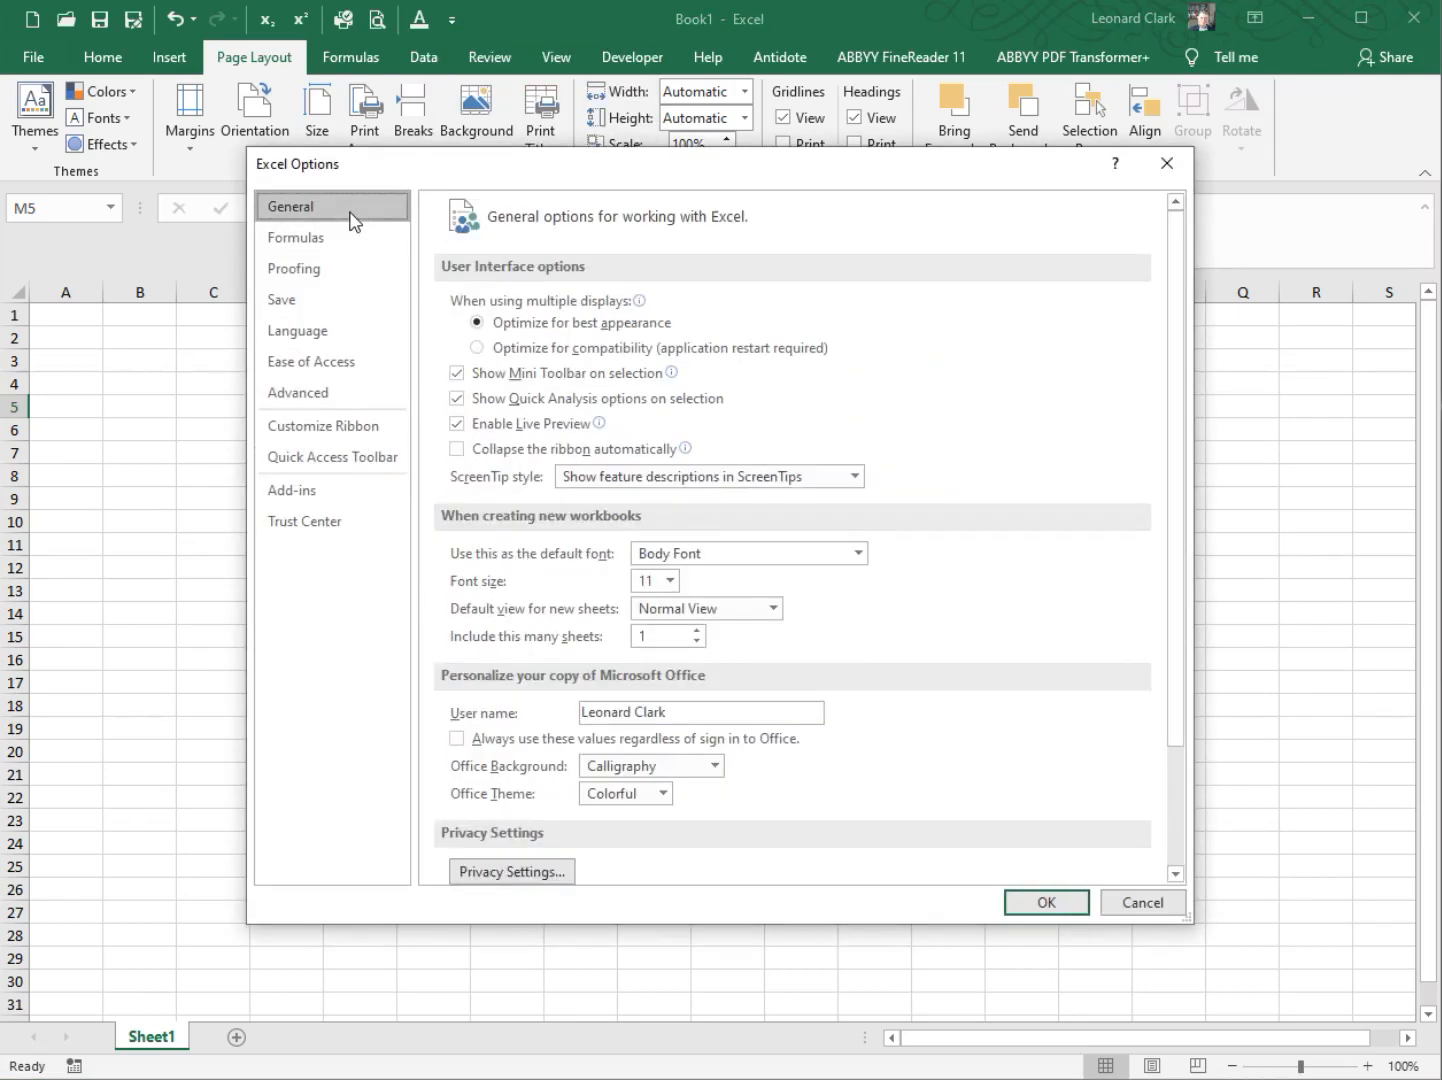
pyautogui.click(852, 480)
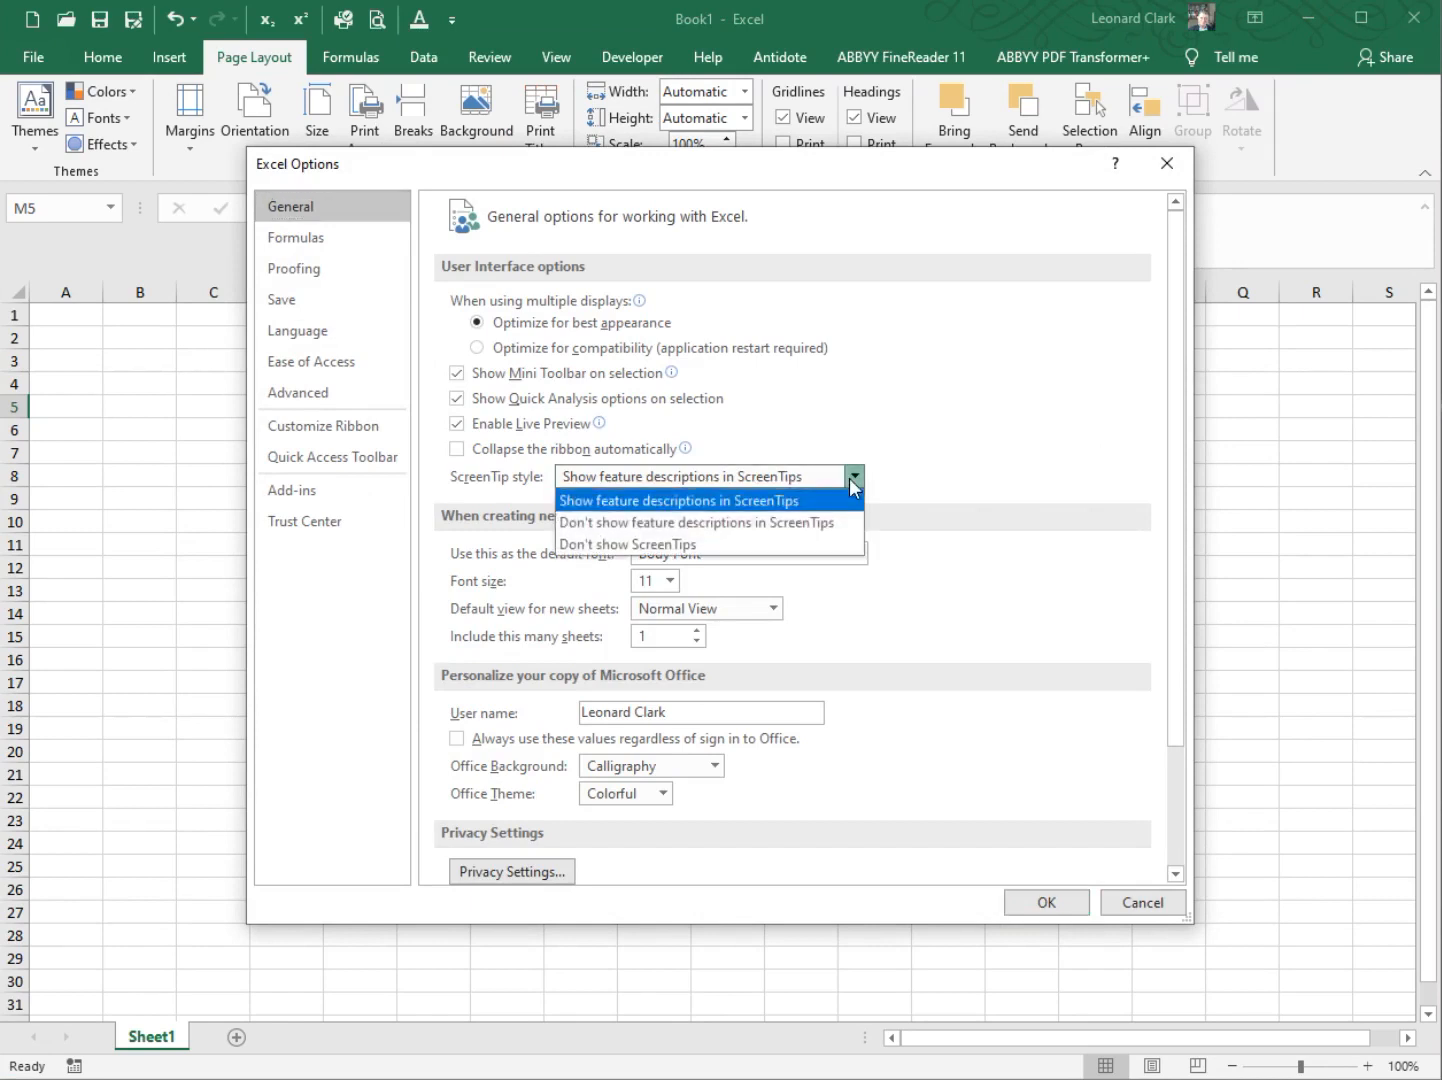
pyautogui.click(714, 528)
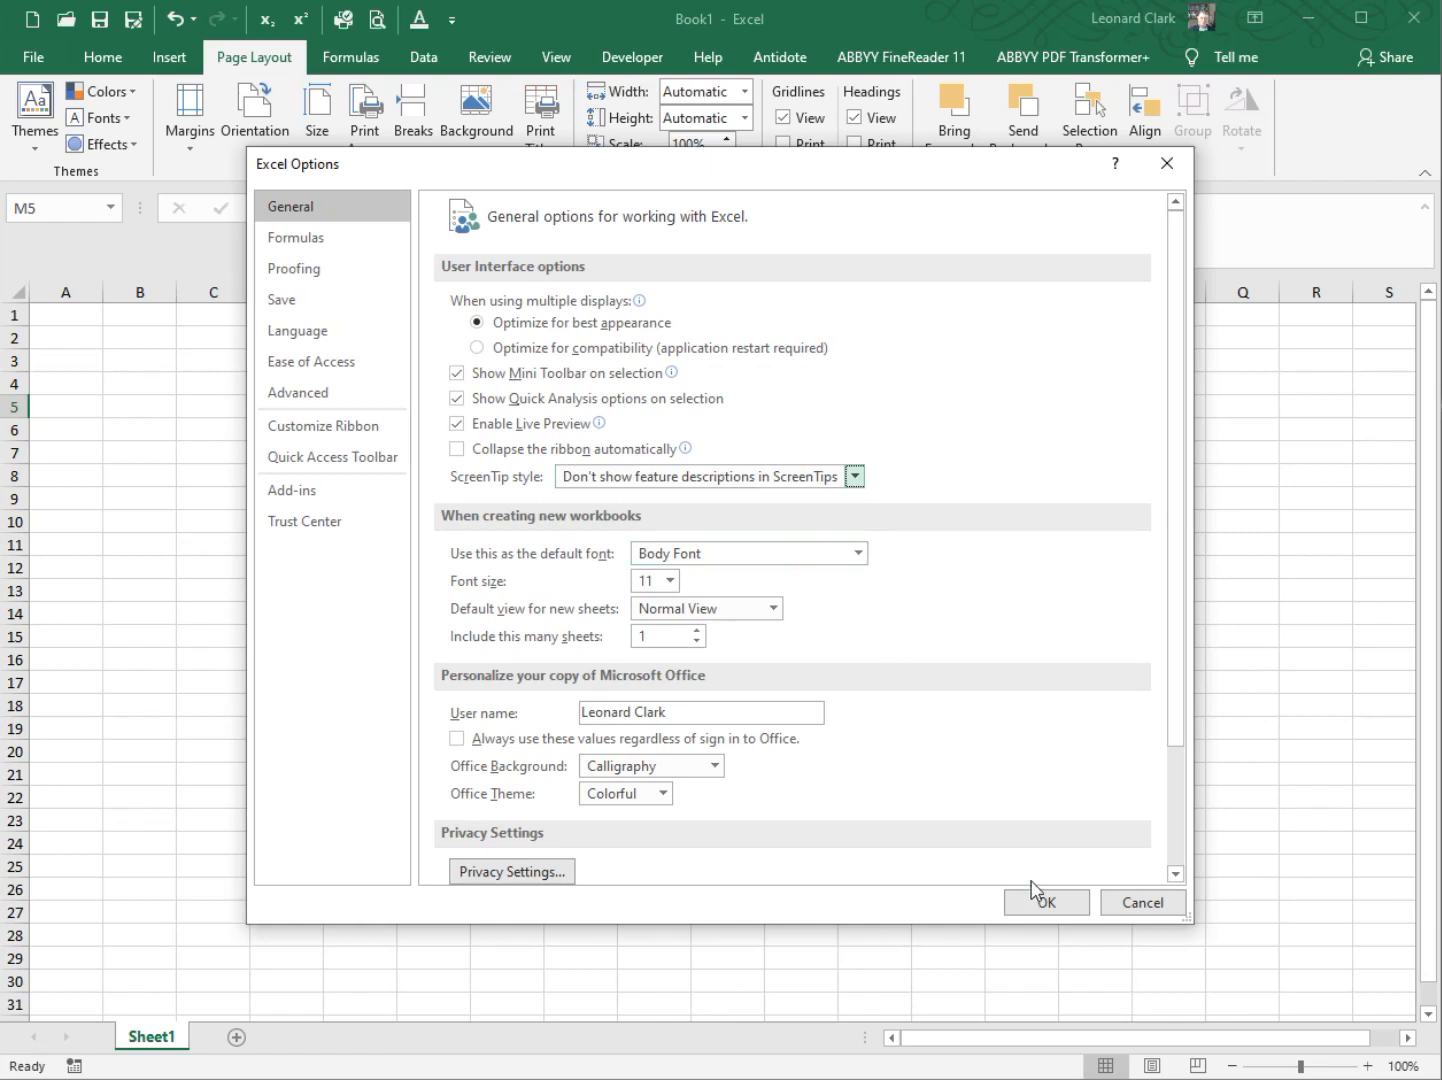
pyautogui.click(1046, 902)
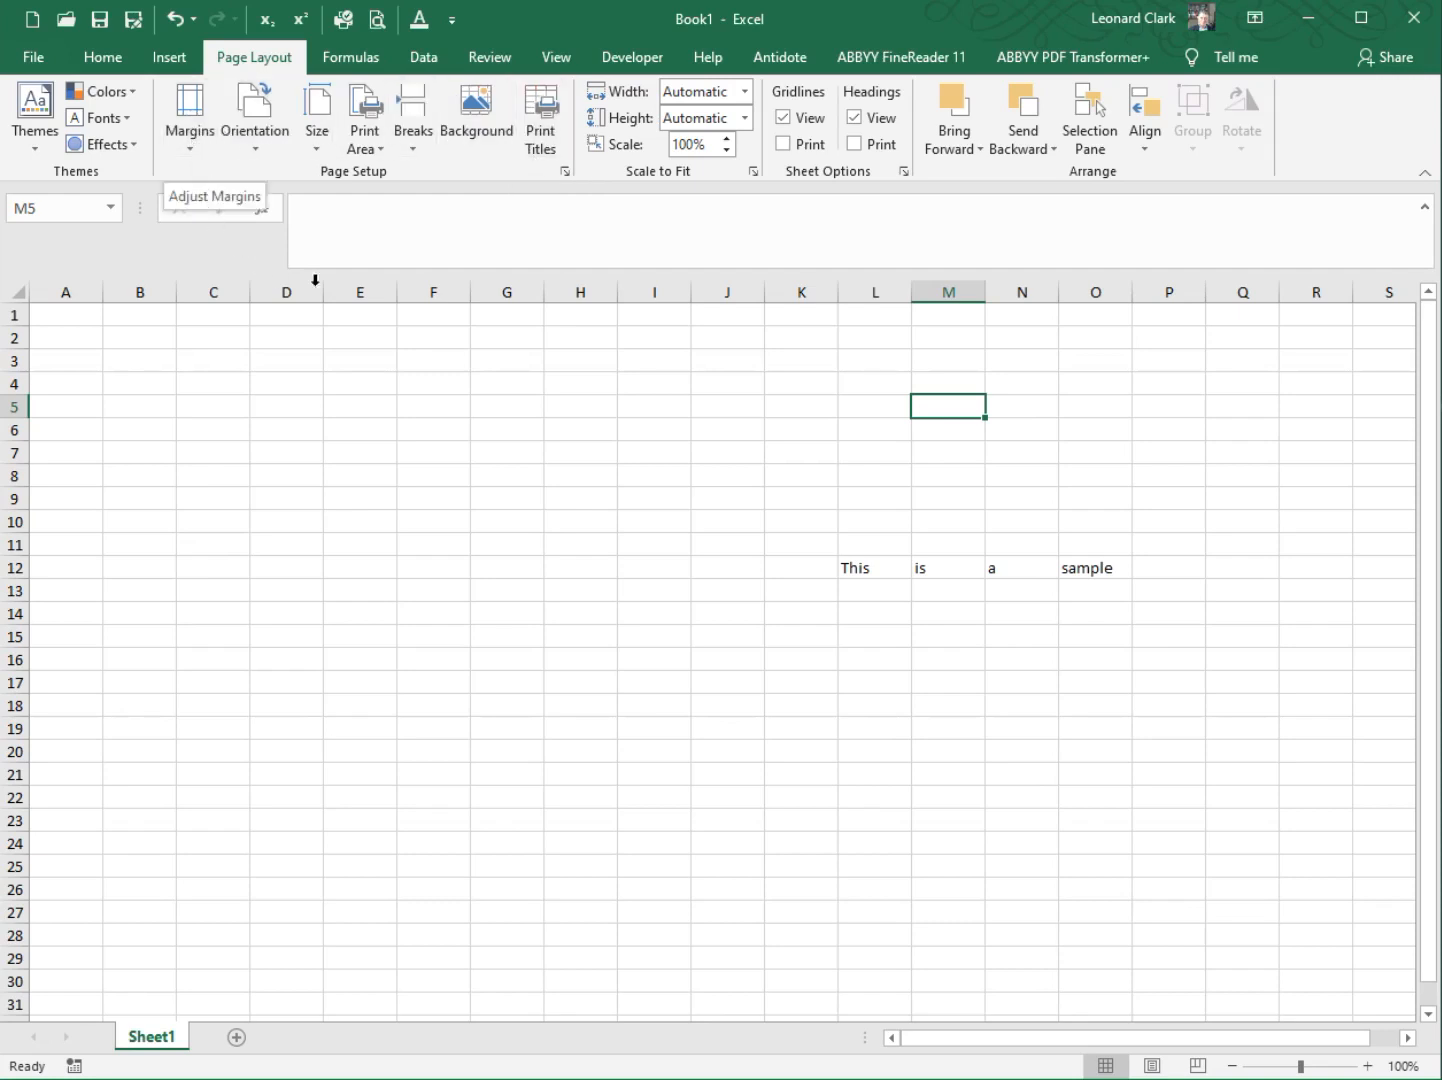
# - Set the ScreenTip style in the General options to "Don't show ScreenTips" and apply it
pyautogui.click(452, 22)
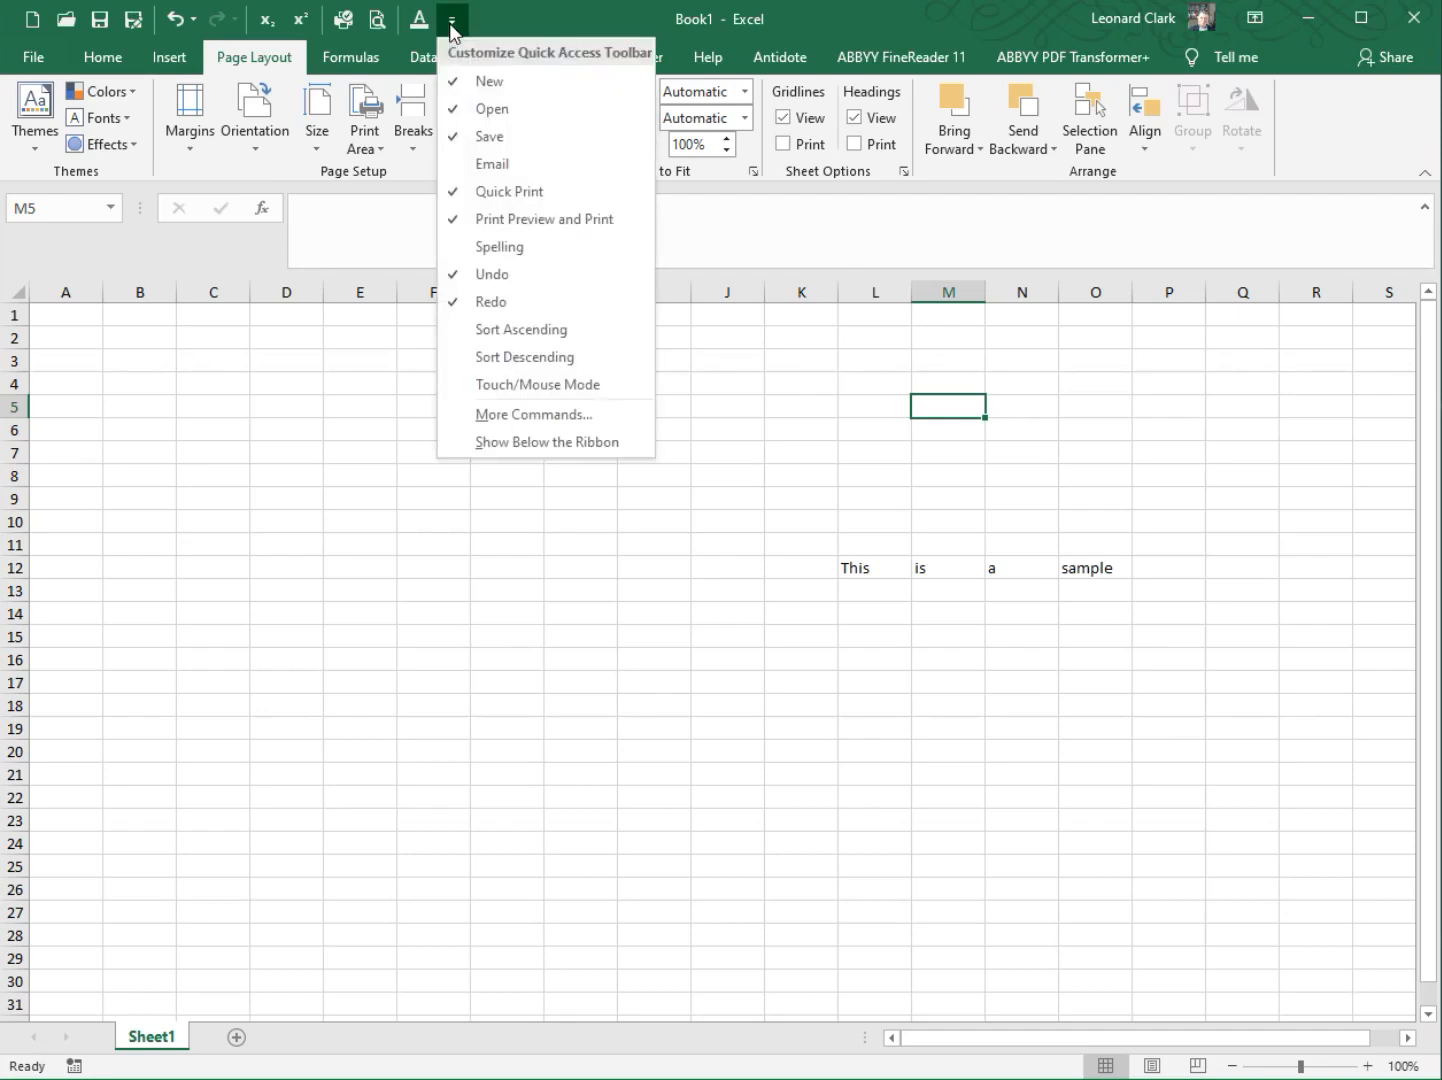
pyautogui.click(478, 414)
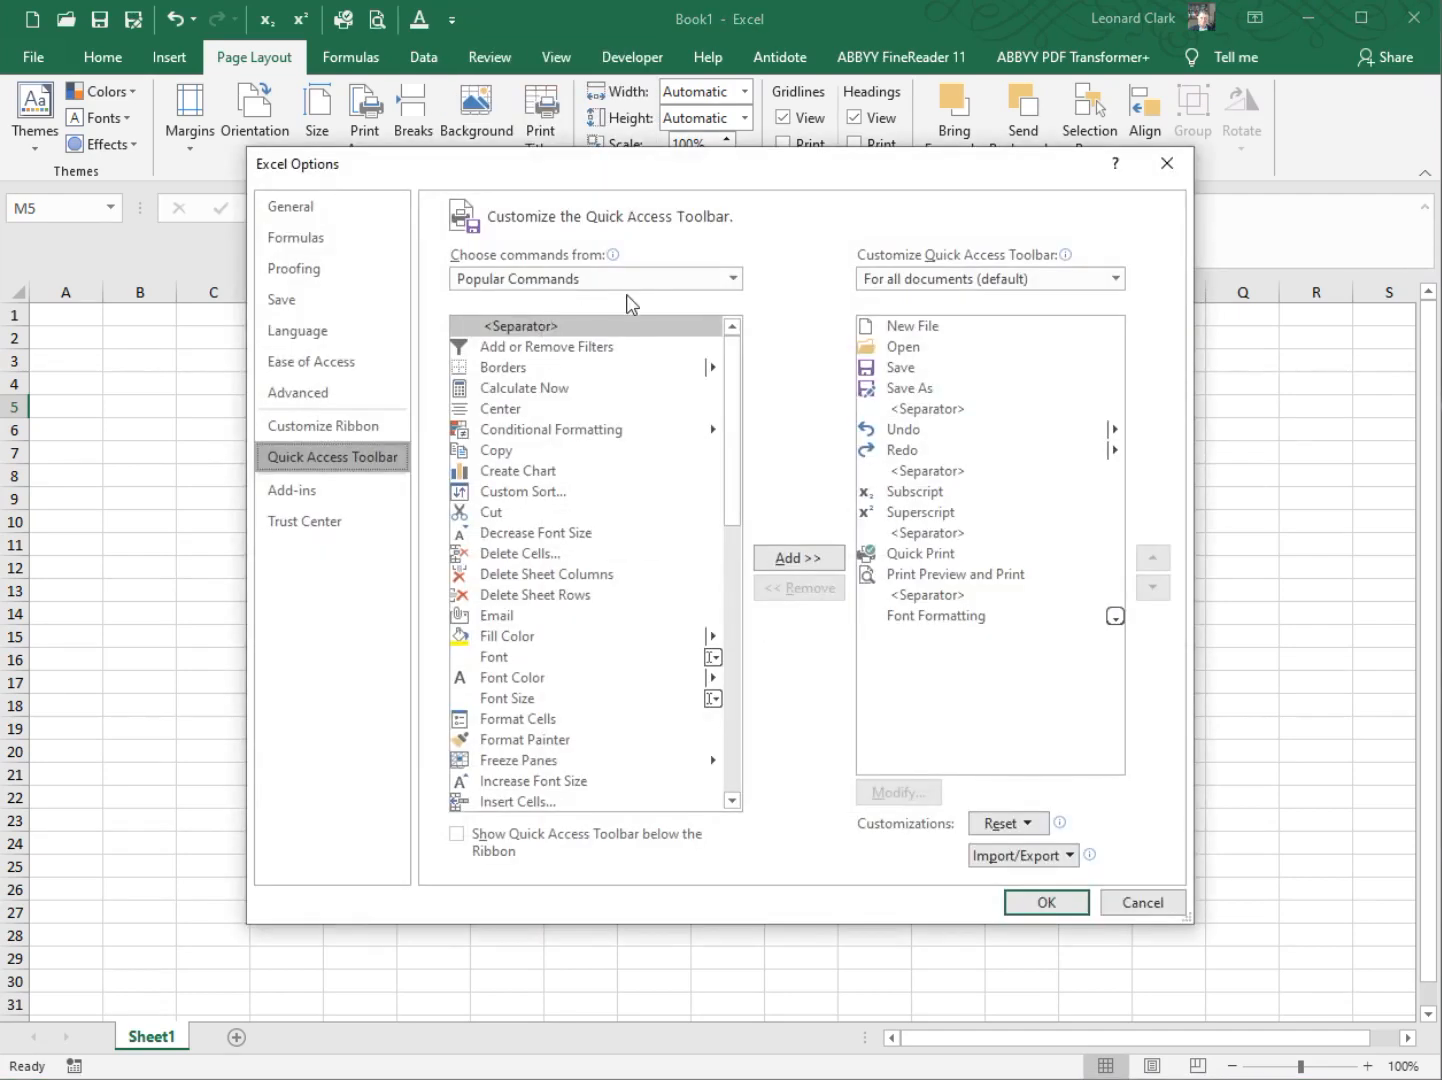
pyautogui.click(370, 210)
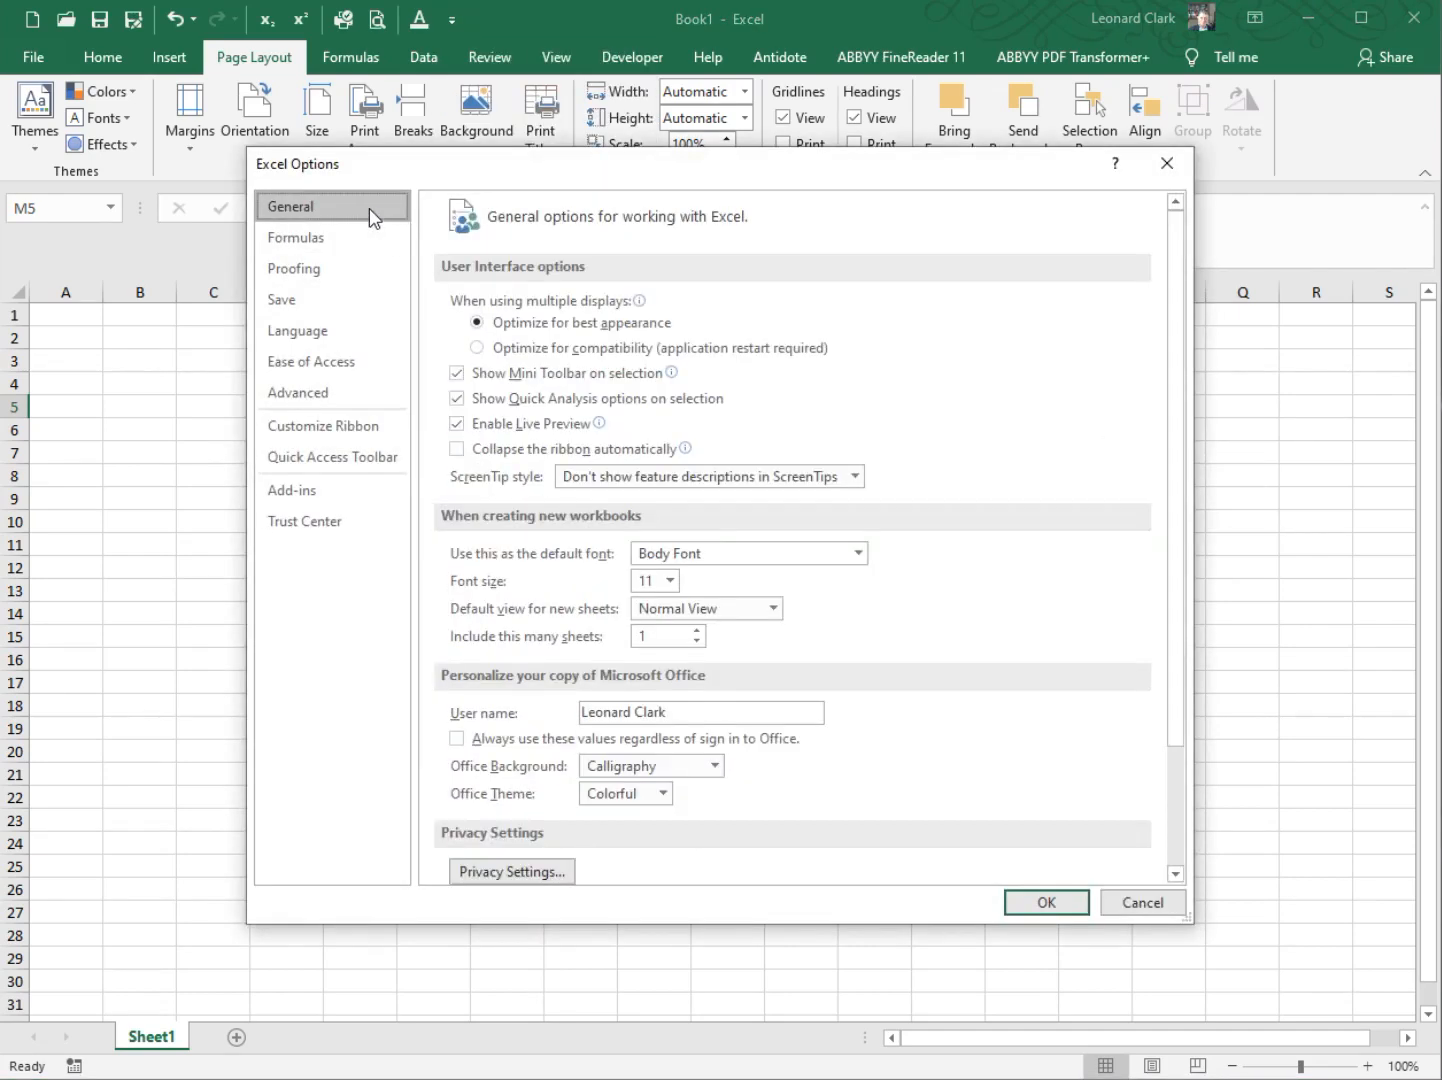
pyautogui.click(855, 476)
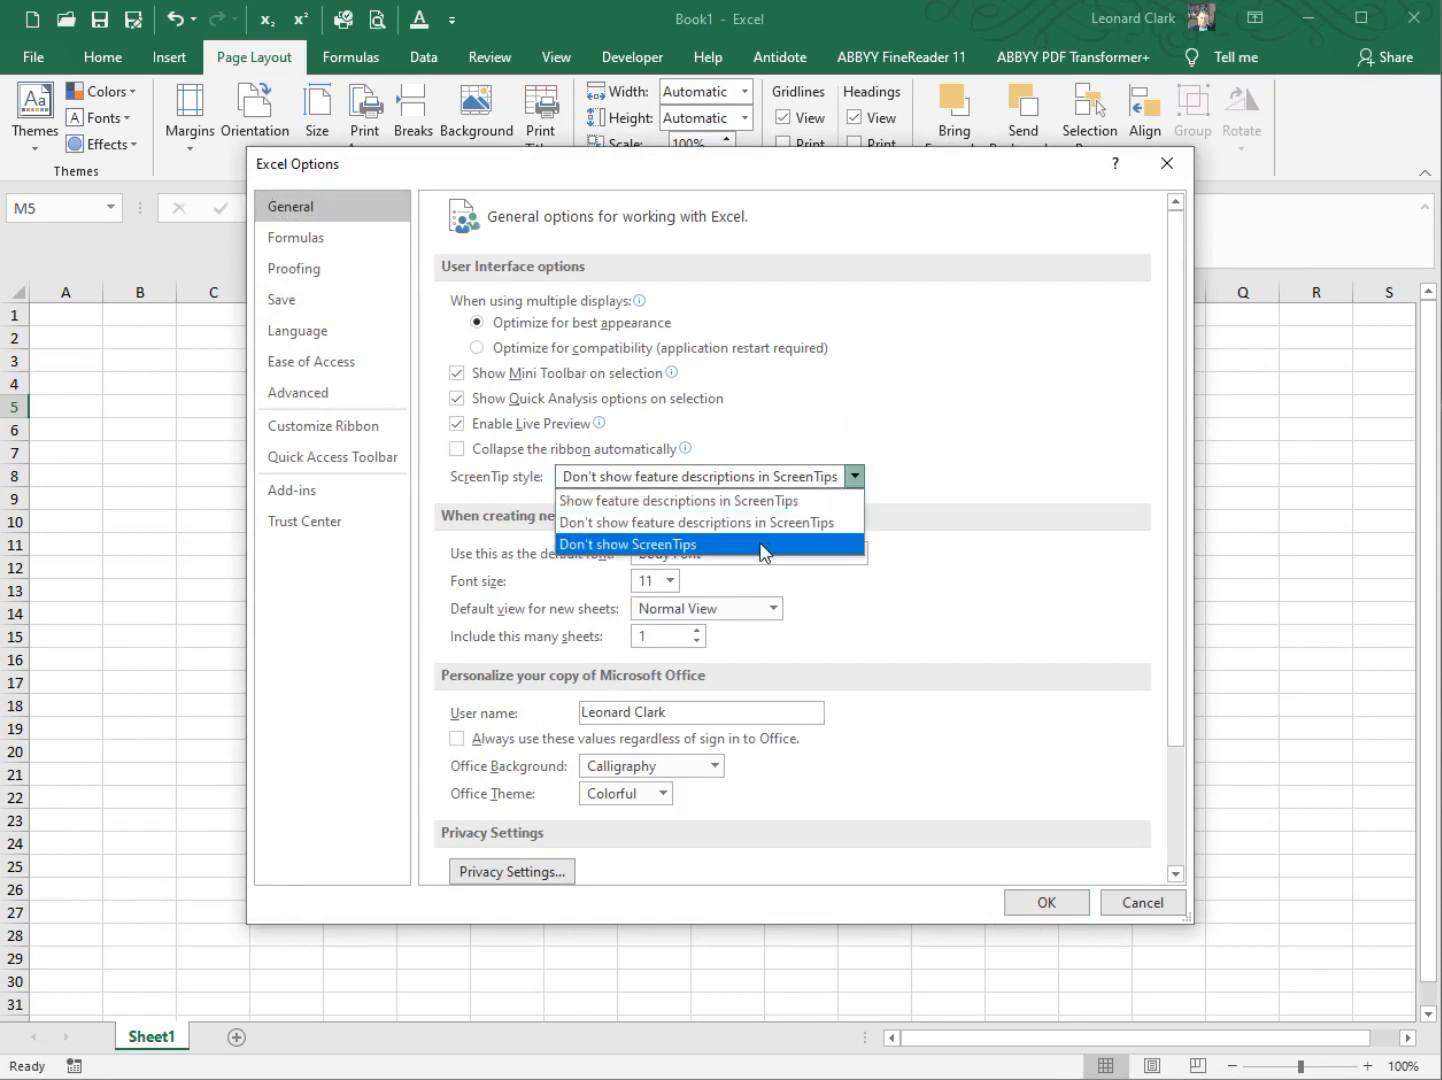
pyautogui.click(763, 549)
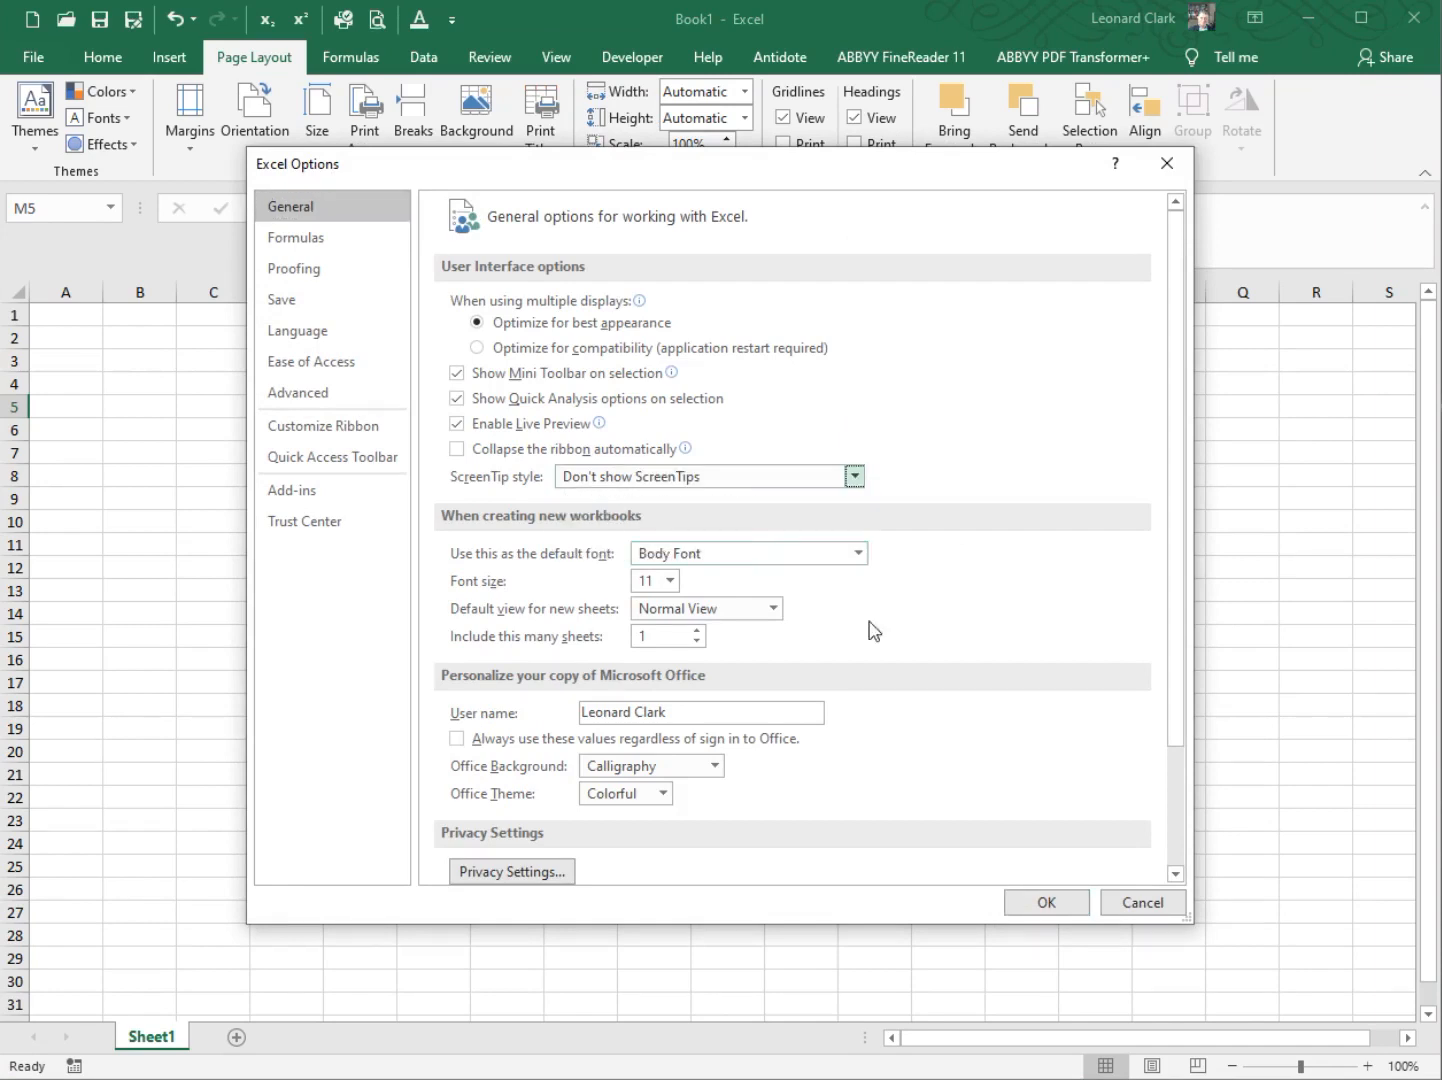
pyautogui.click(1044, 904)
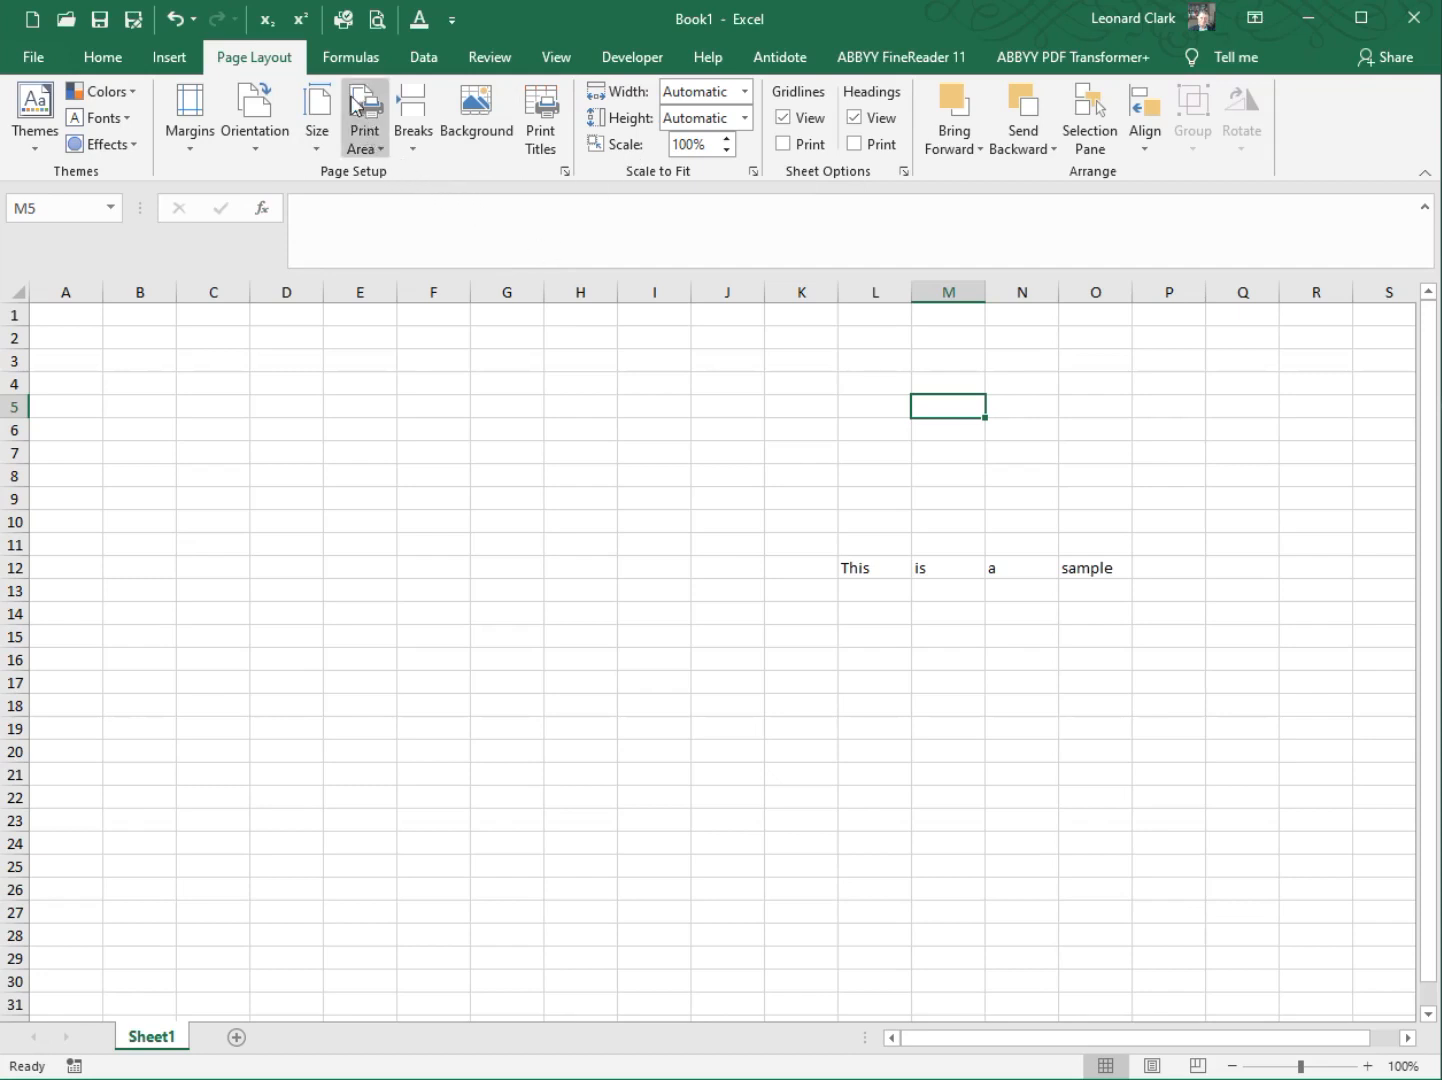
# - Reopen the General options and set the ScreenTip style to "Show feature descriptions in ScreenTips"
pyautogui.click(452, 20)
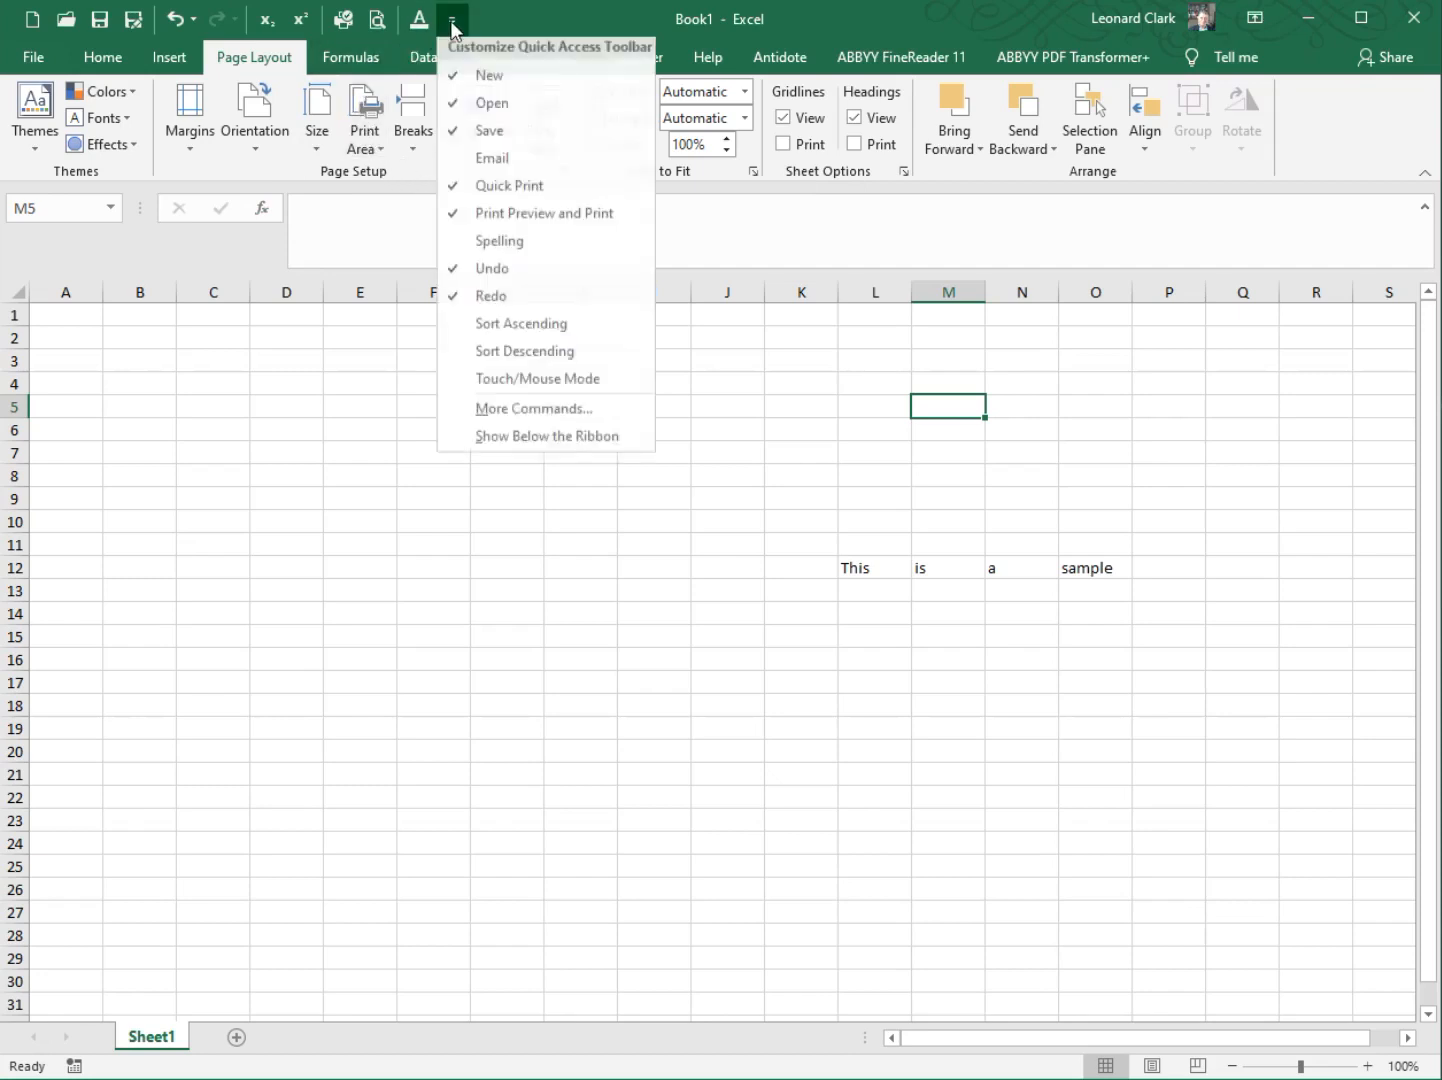
pyautogui.click(510, 409)
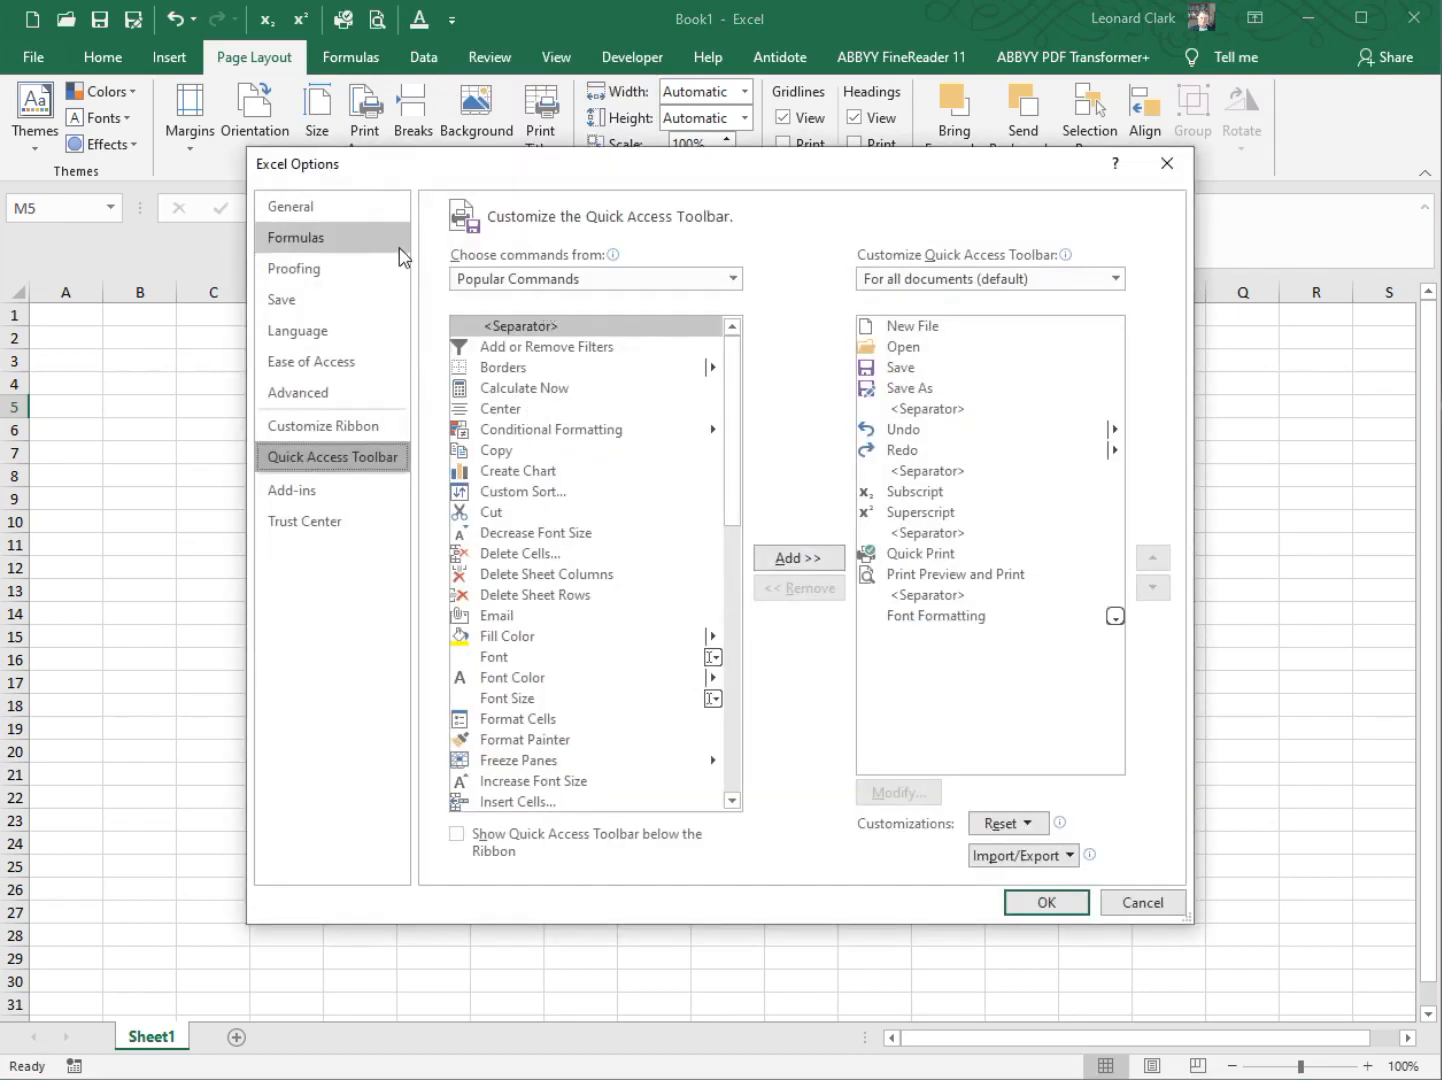
pyautogui.click(373, 209)
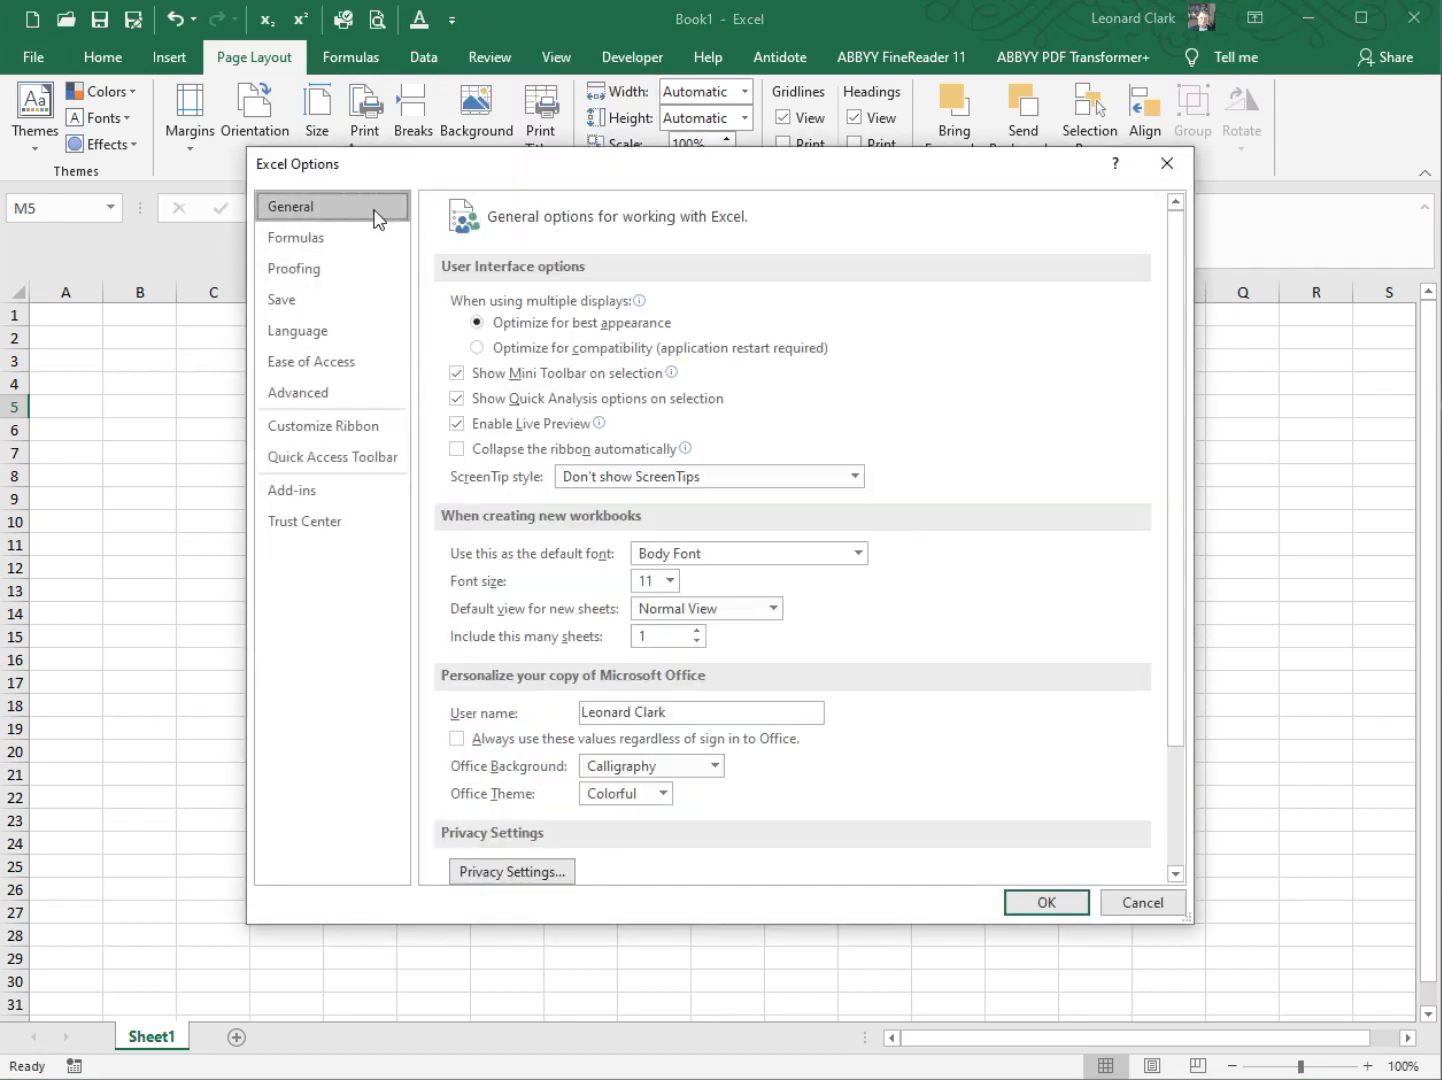
pyautogui.click(854, 477)
pyautogui.click(832, 503)
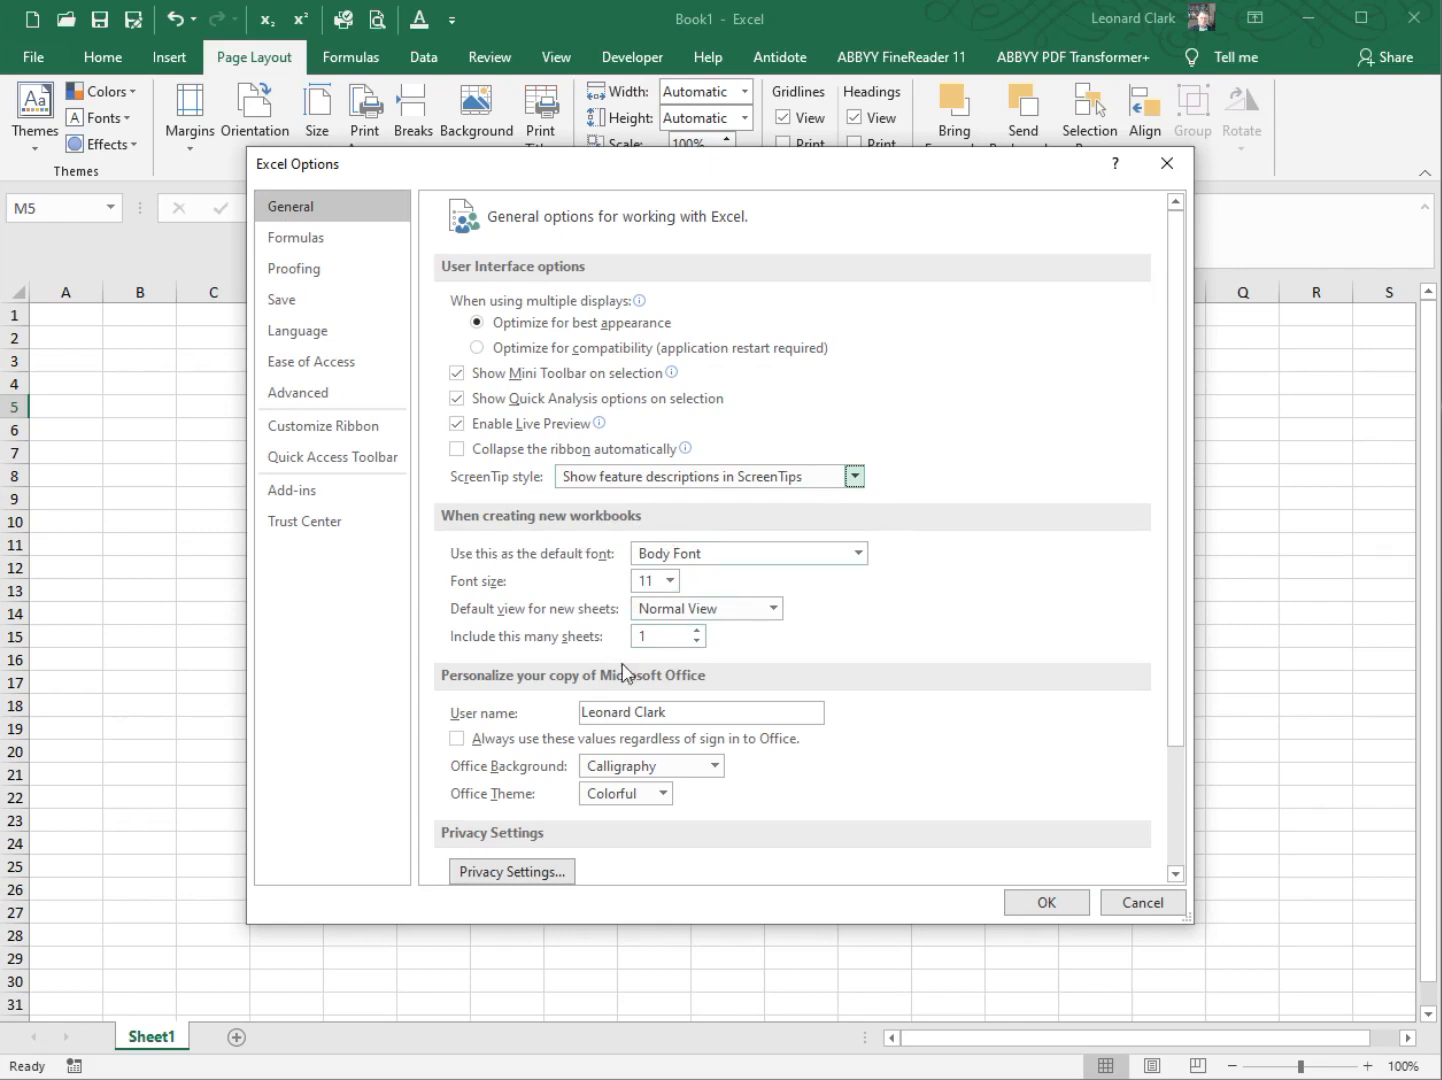
# - Set the default font for new workbooks to Algerian at size 16, and apply the options
pyautogui.click(859, 555)
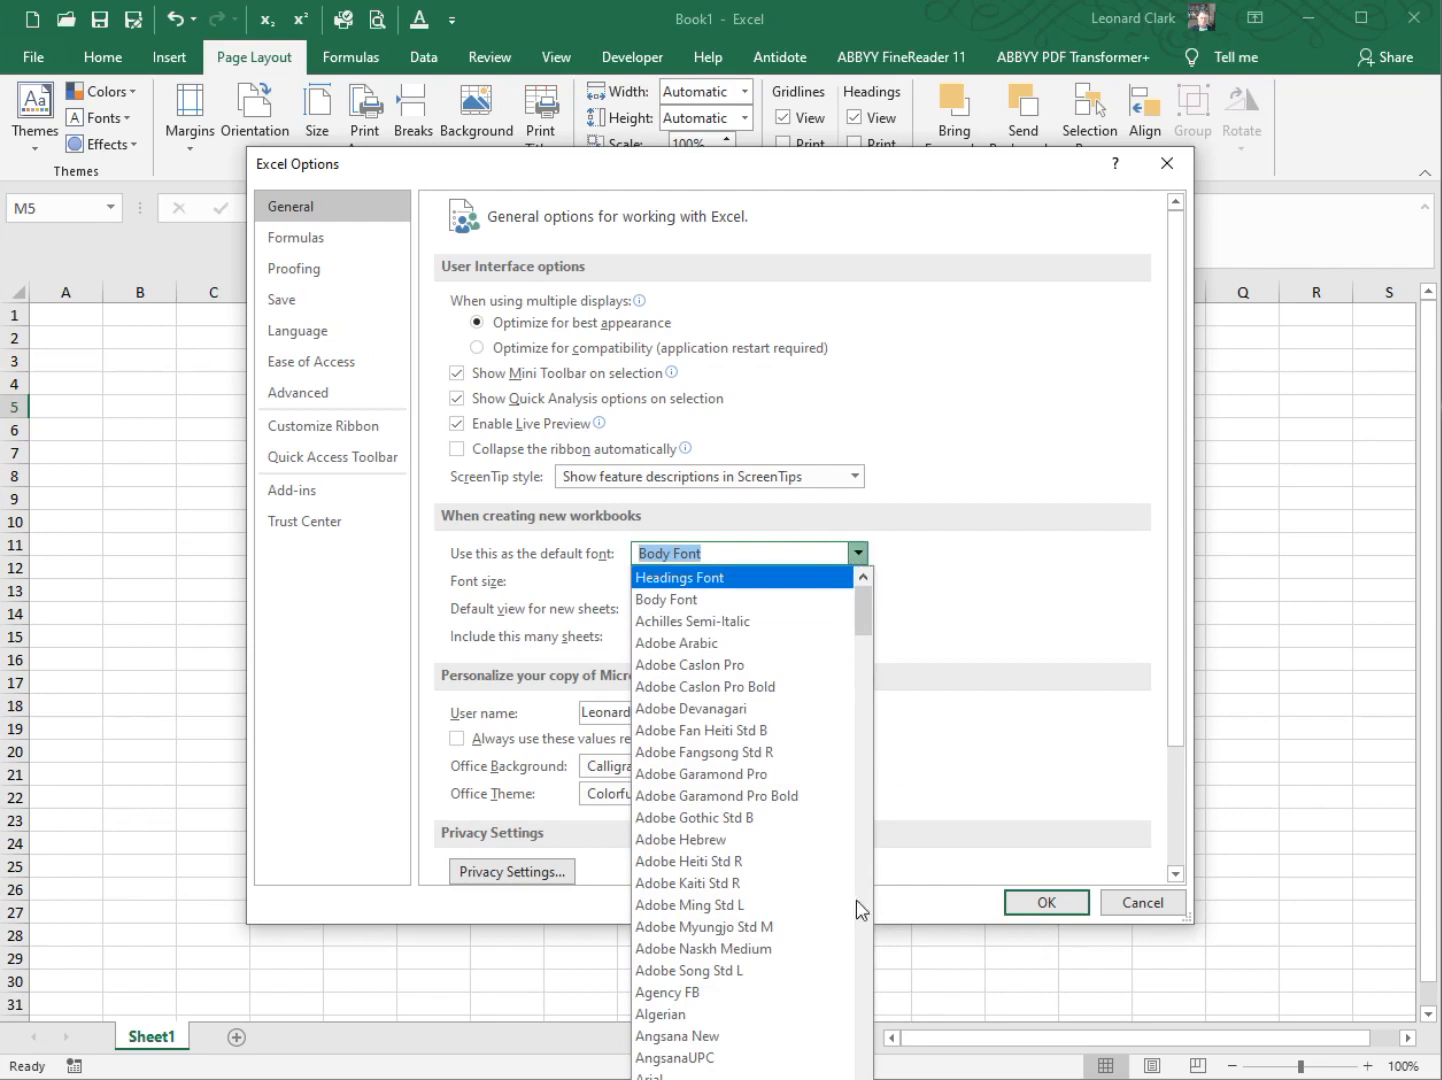
pyautogui.click(745, 1014)
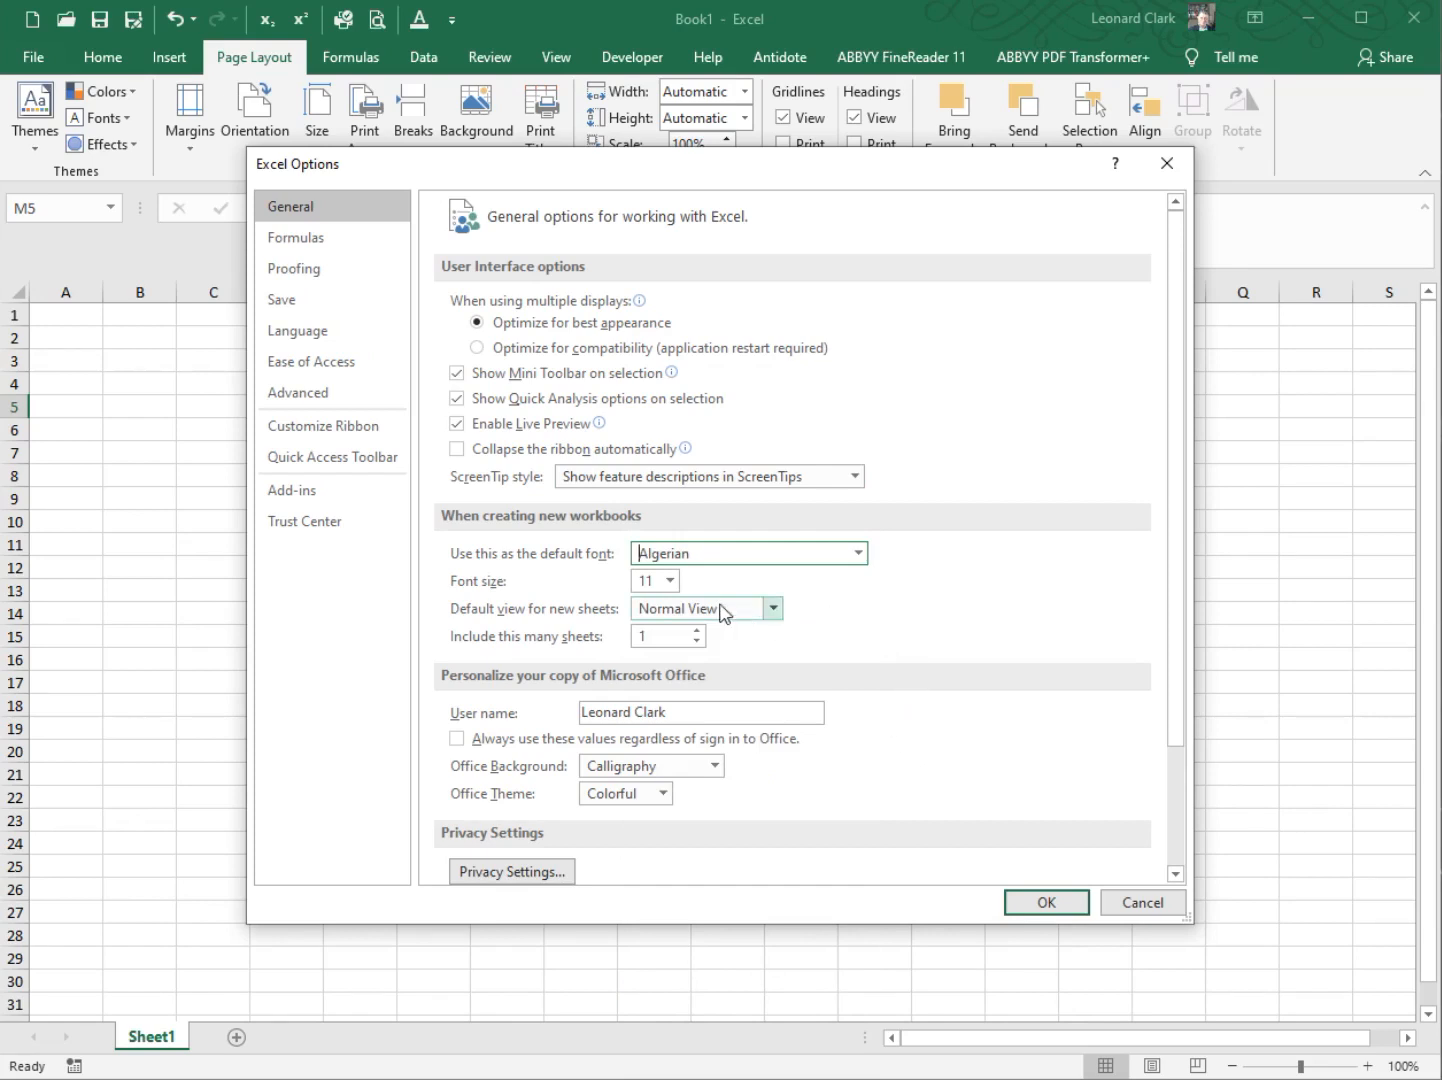
pyautogui.click(669, 580)
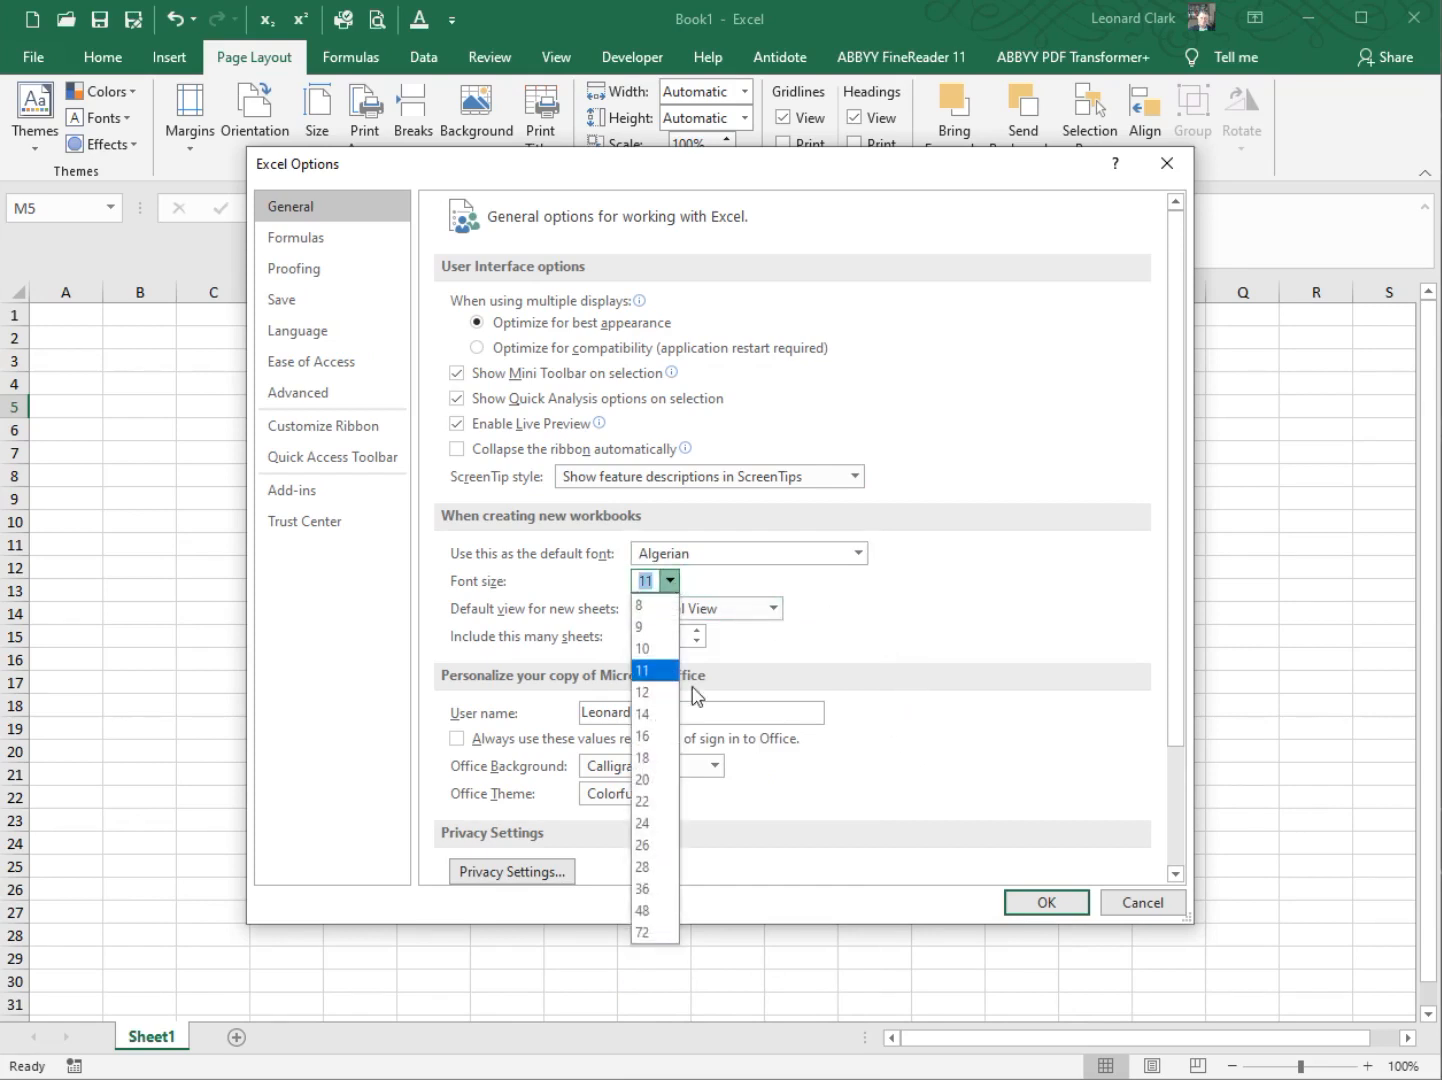
pyautogui.click(660, 738)
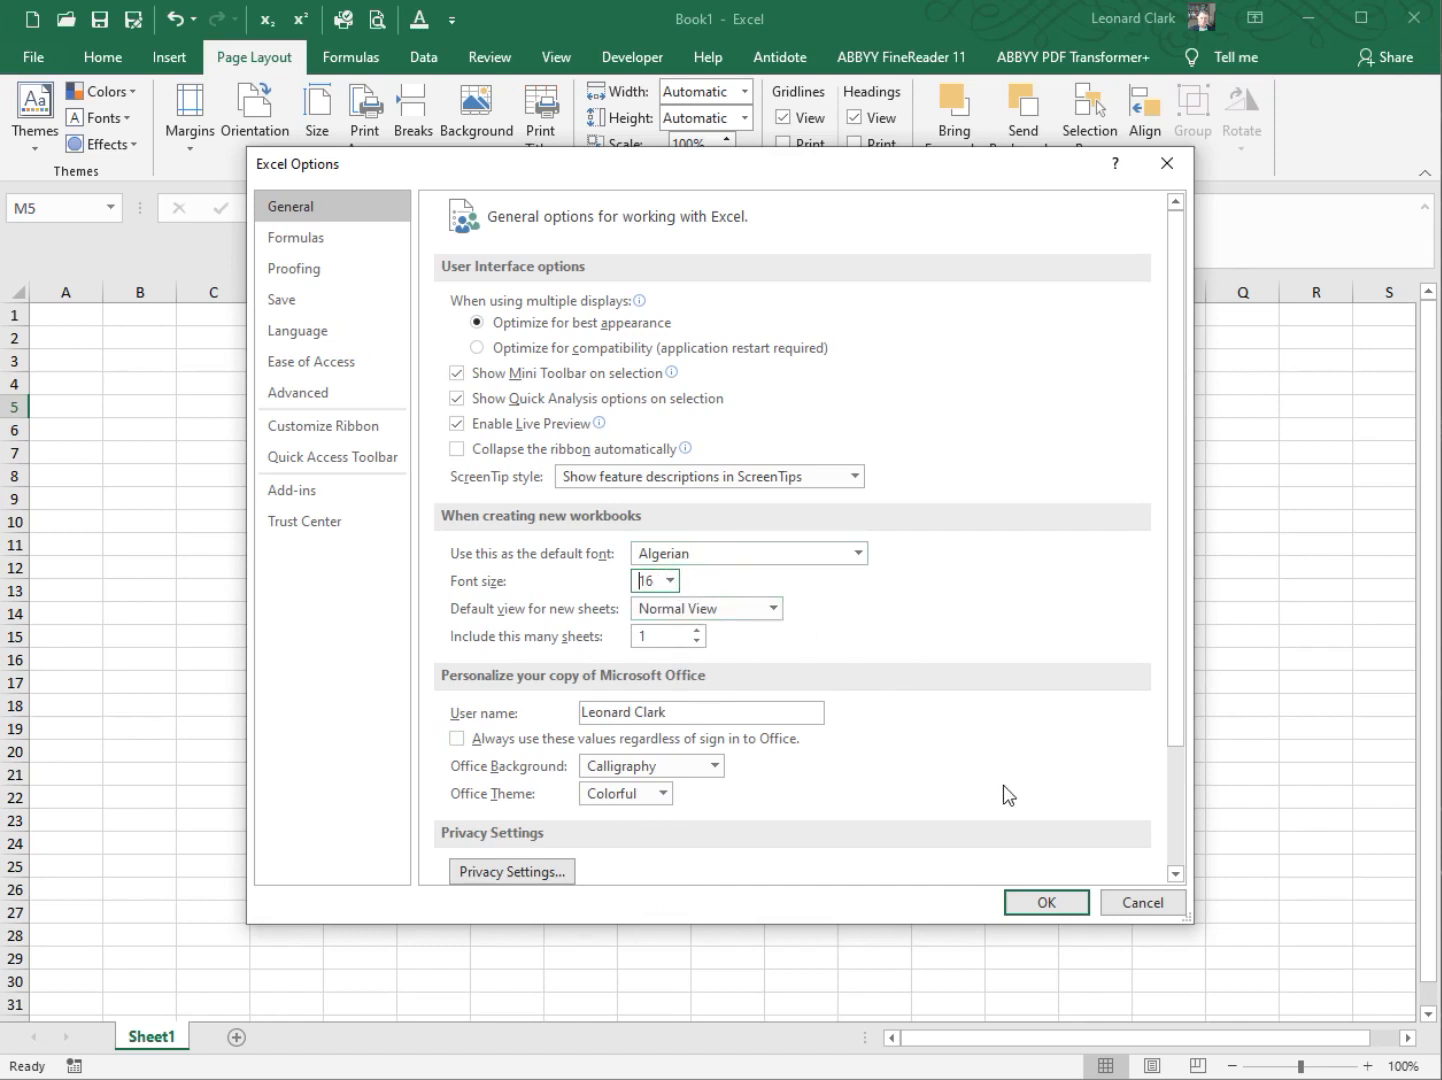
pyautogui.click(1043, 903)
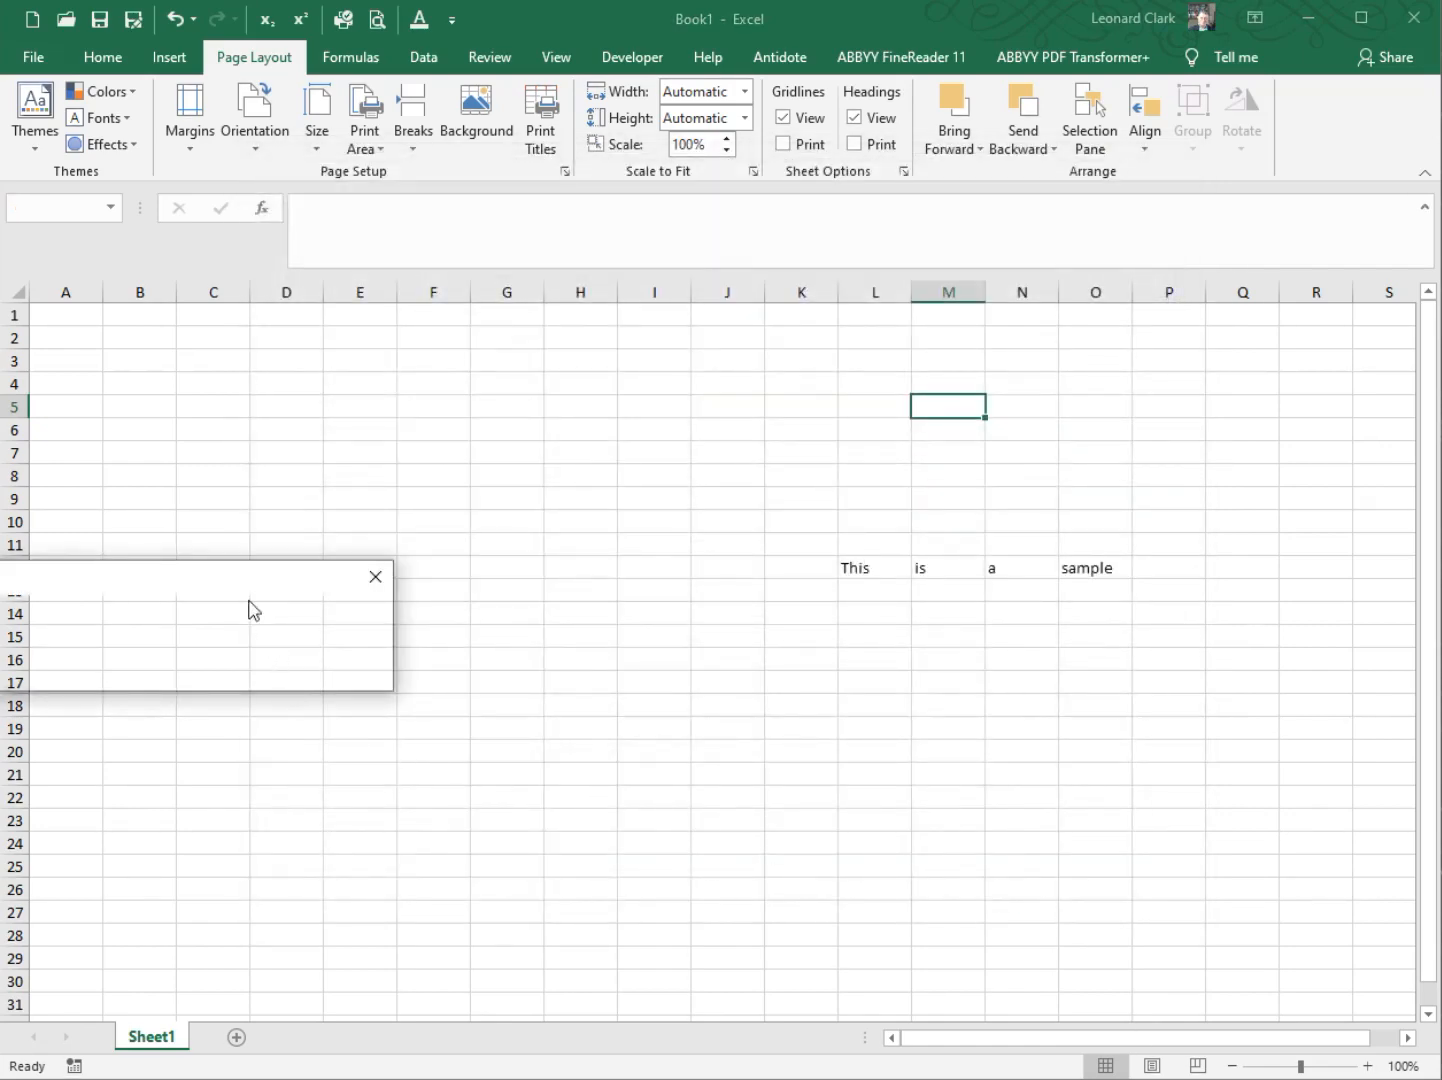
# - Dismiss the message box, close Book1 without saving, and create a new blank workbook
pyautogui.moveTo(210, 580); pyautogui.dragTo(240, 581)
pyautogui.moveTo(633, 680); pyautogui.dragTo(503, 646)
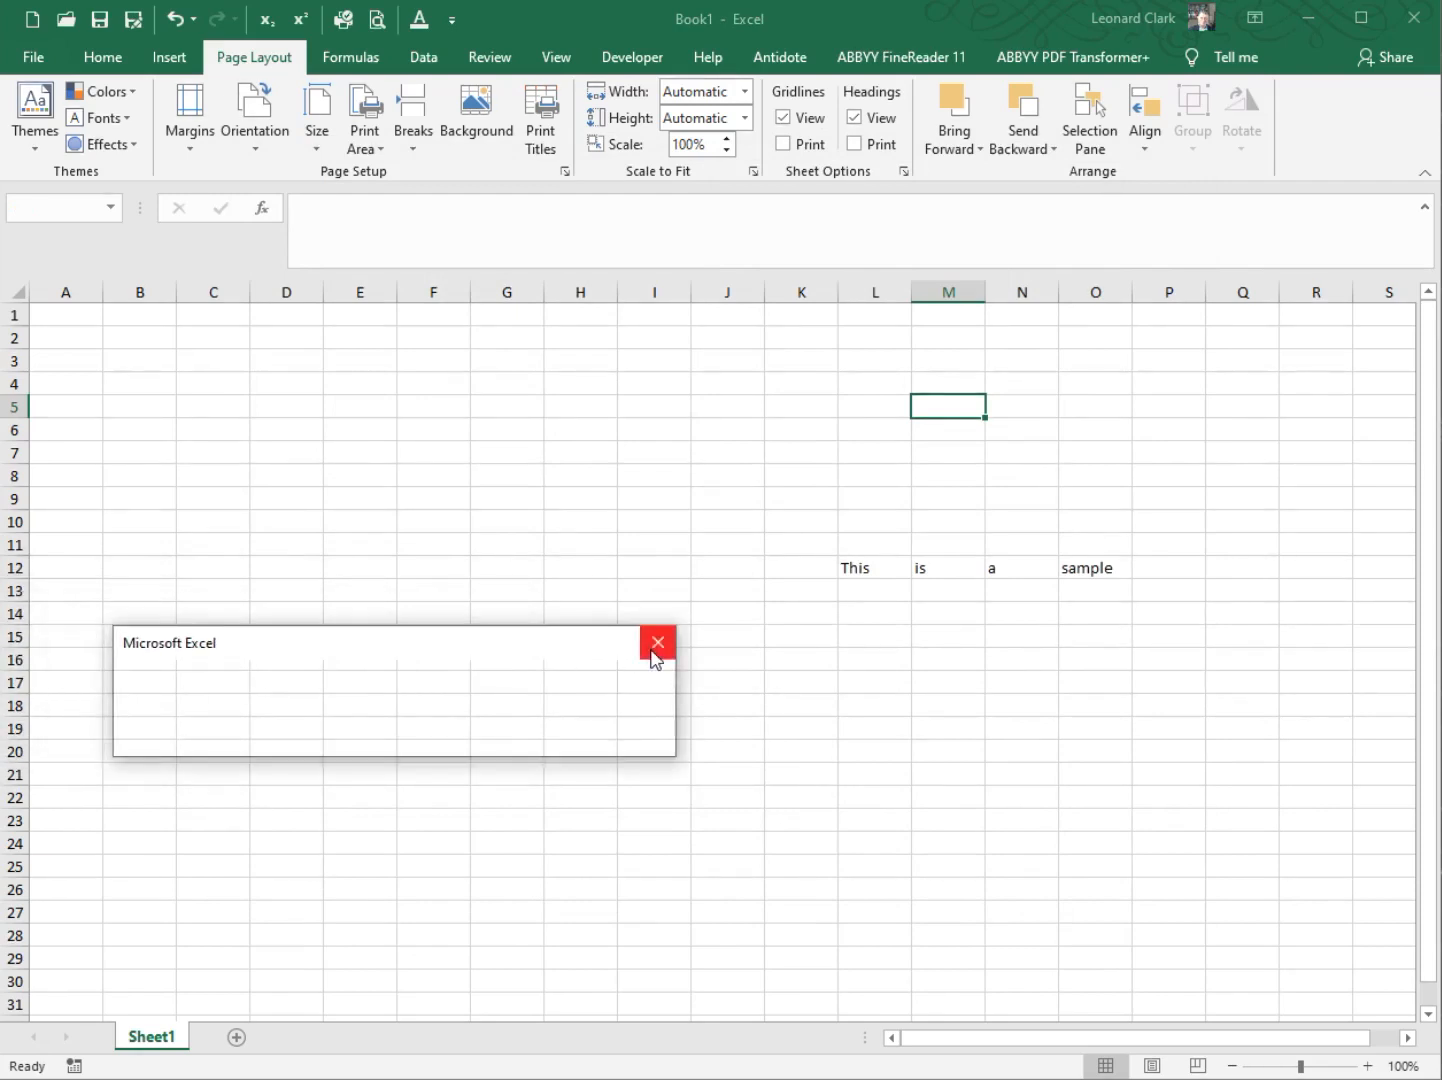
pyautogui.click(651, 648)
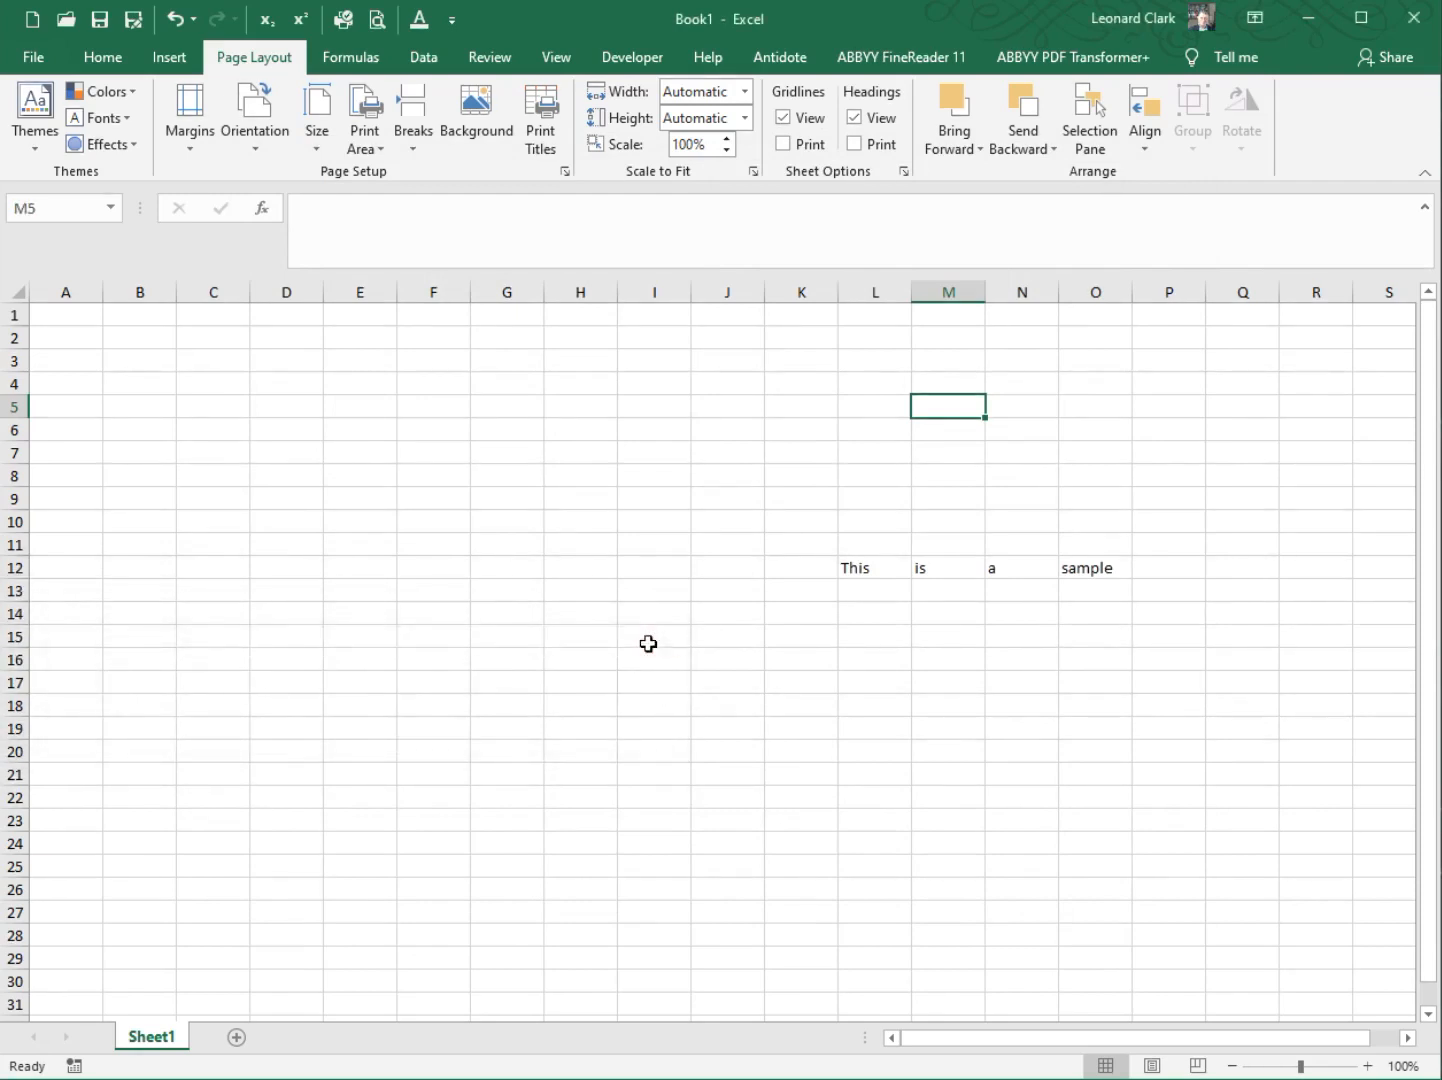
pyautogui.click(1410, 32)
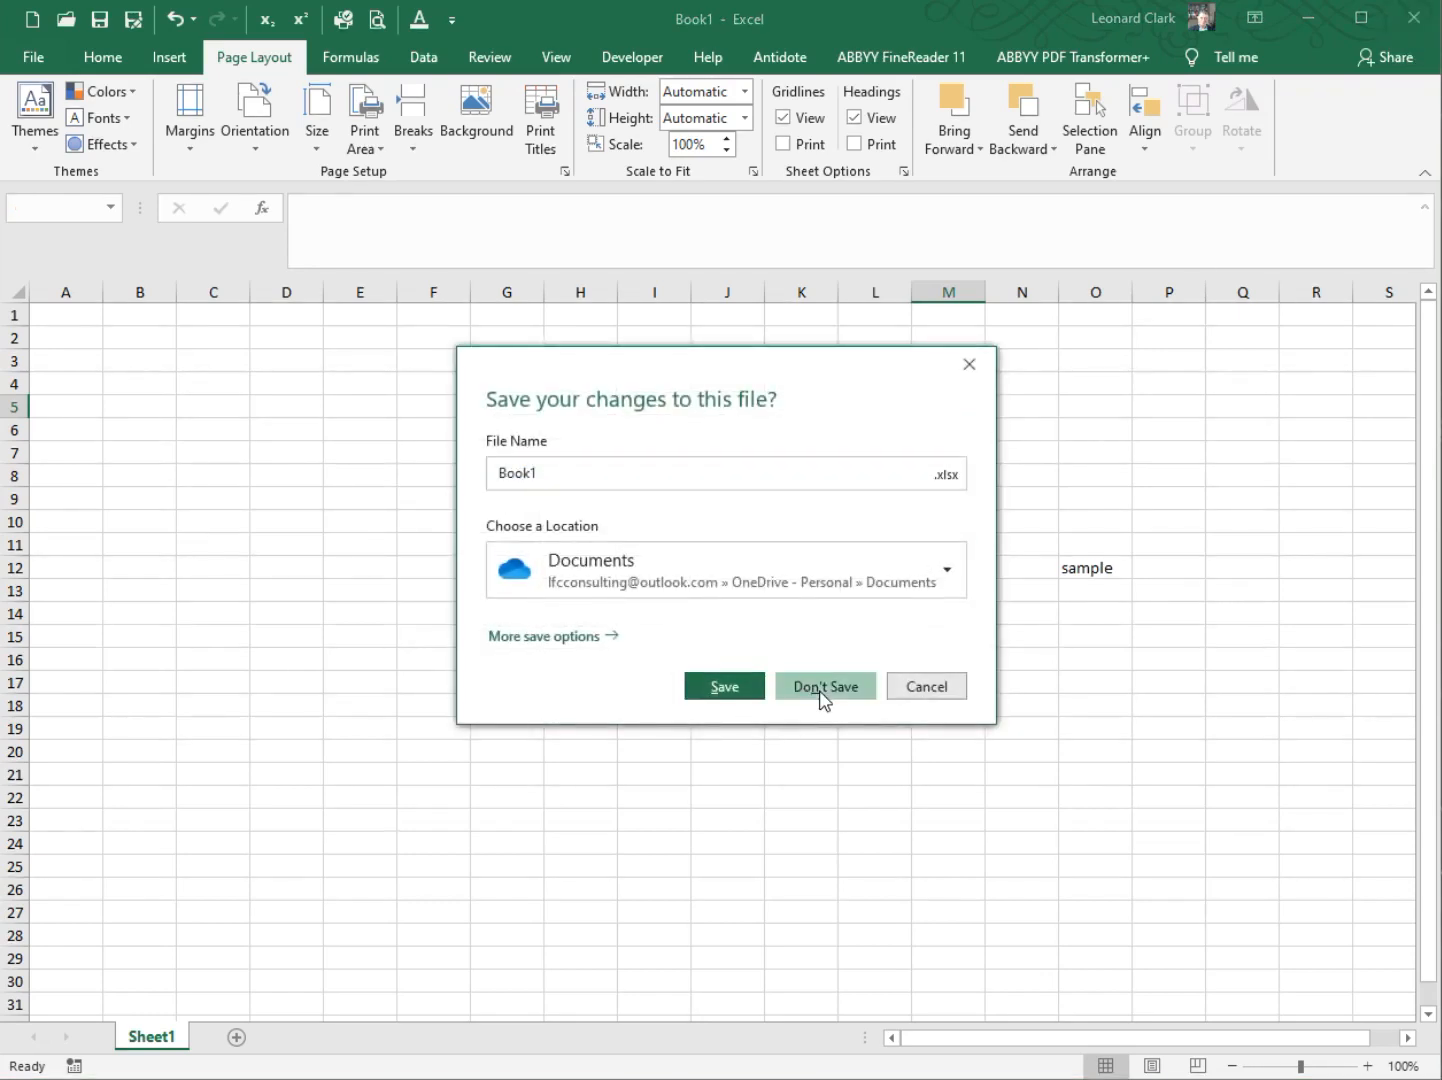
pyautogui.click(820, 690)
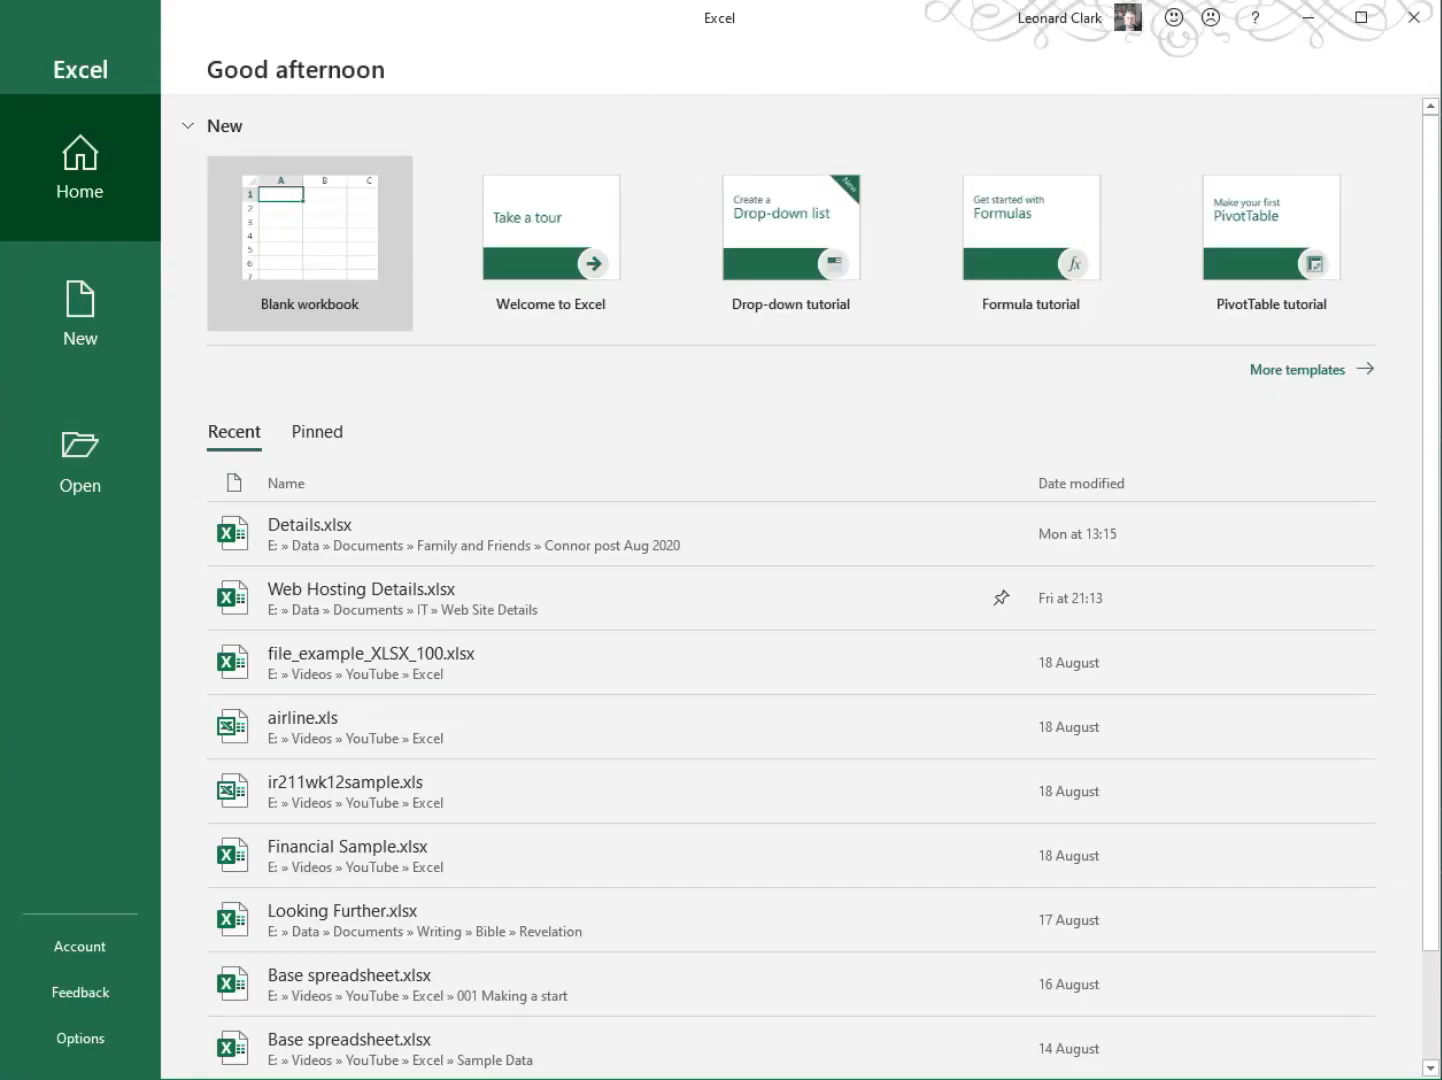
pyautogui.click(284, 251)
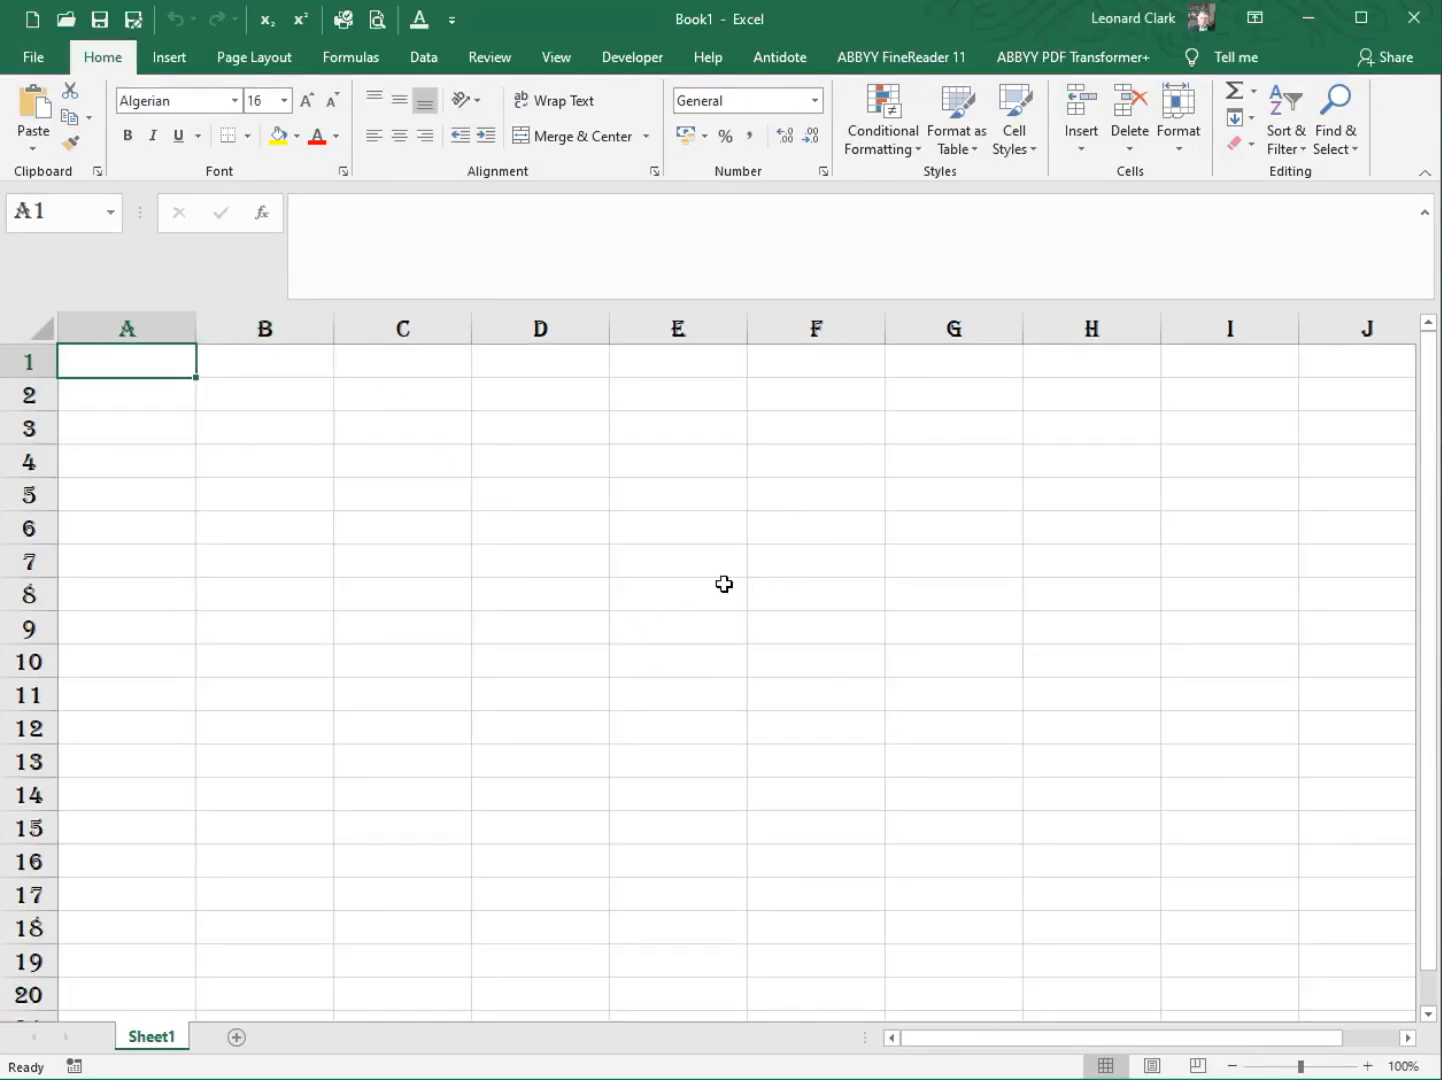
# - Enter the sample text SFSDFSDF in cell H10 and SDFSDF in cell I10 to try out the default font
pyautogui.click(1100, 667)
pyautogui.write('S')
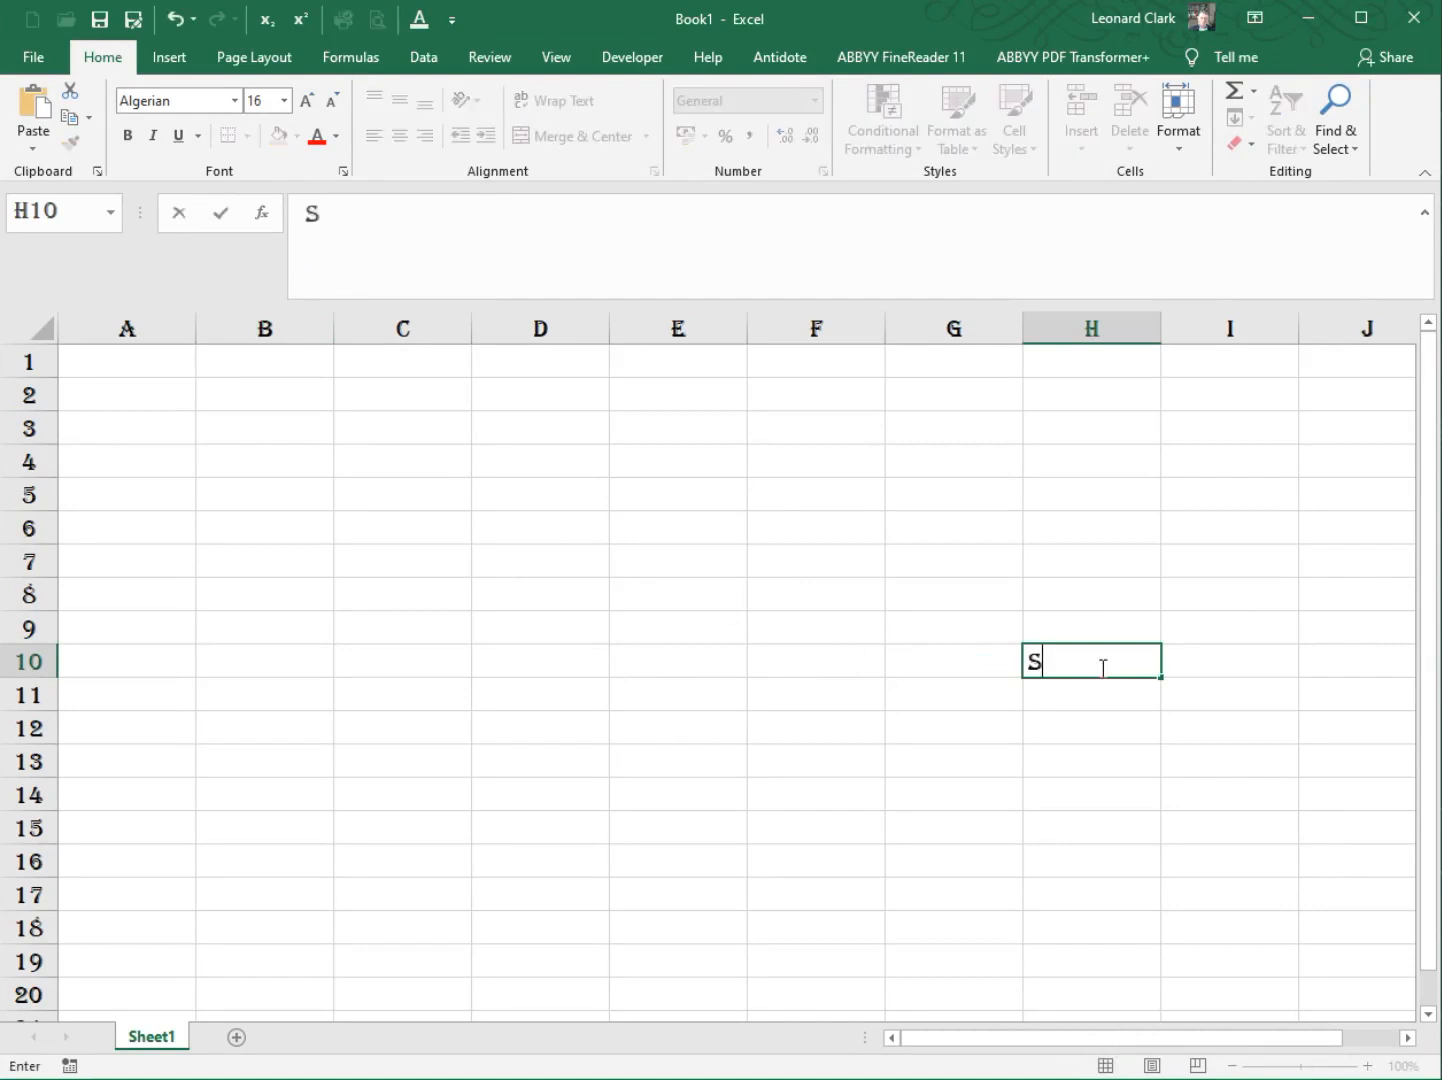
pyautogui.write('FSDFSDF')
pyautogui.click(1213, 660)
pyautogui.write('SDFSDF')
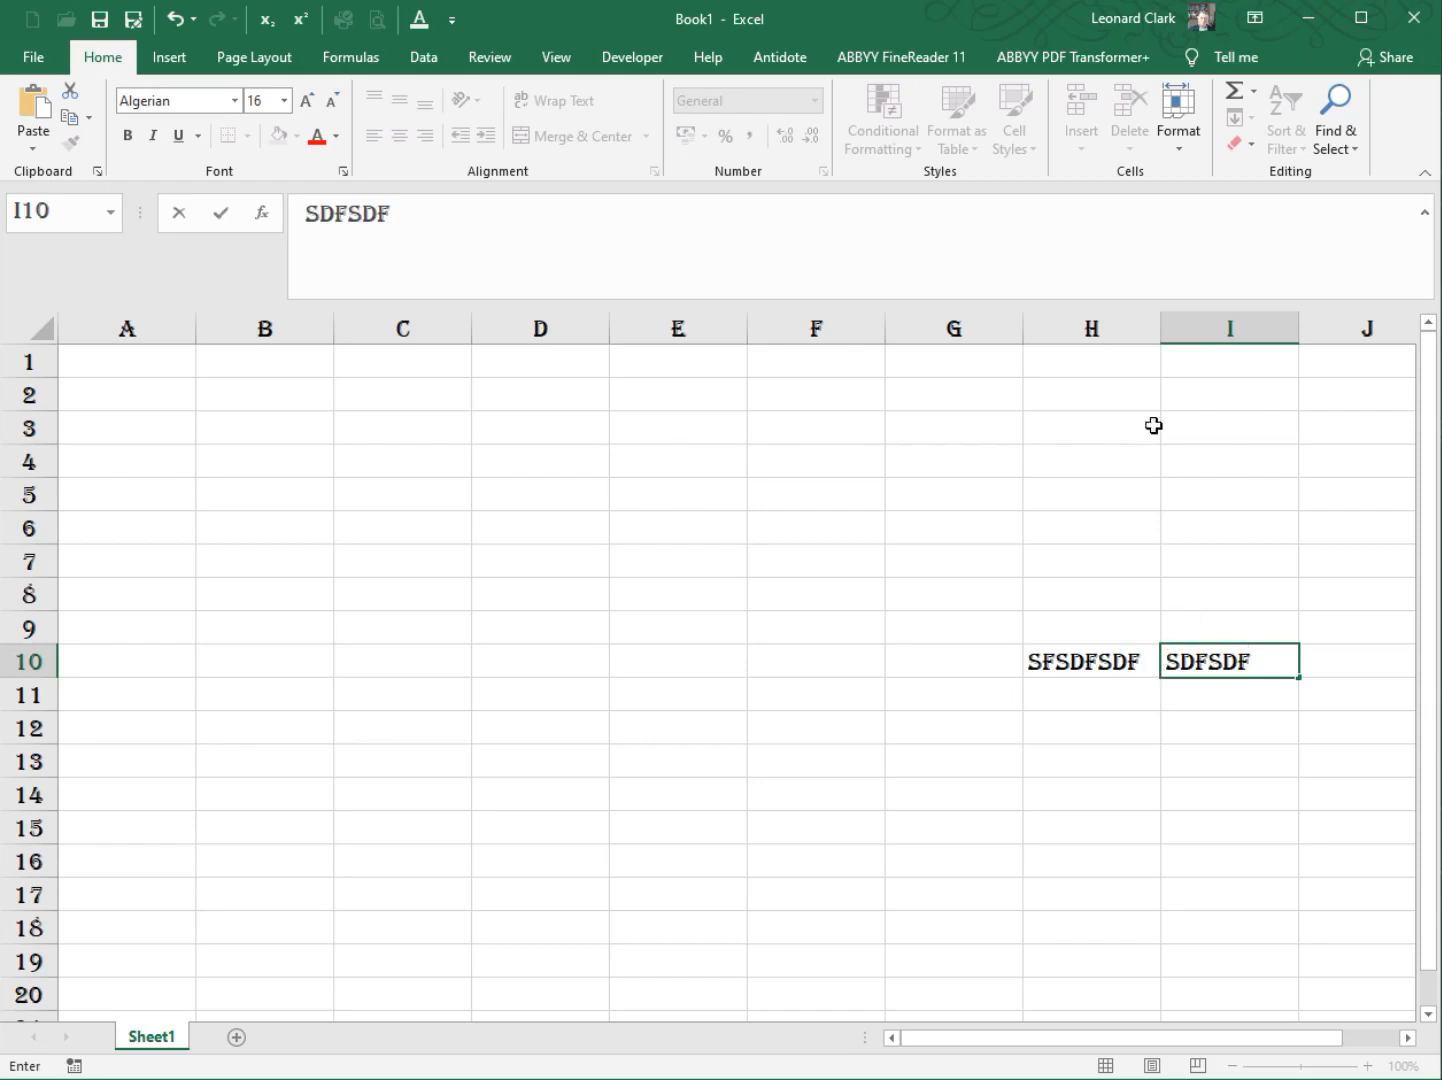
pyautogui.click(452, 19)
pyautogui.click(821, 557)
pyautogui.click(766, 515)
# - Set the default font for new workbooks to Arial at size 11 in the General options and apply it
pyautogui.click(450, 20)
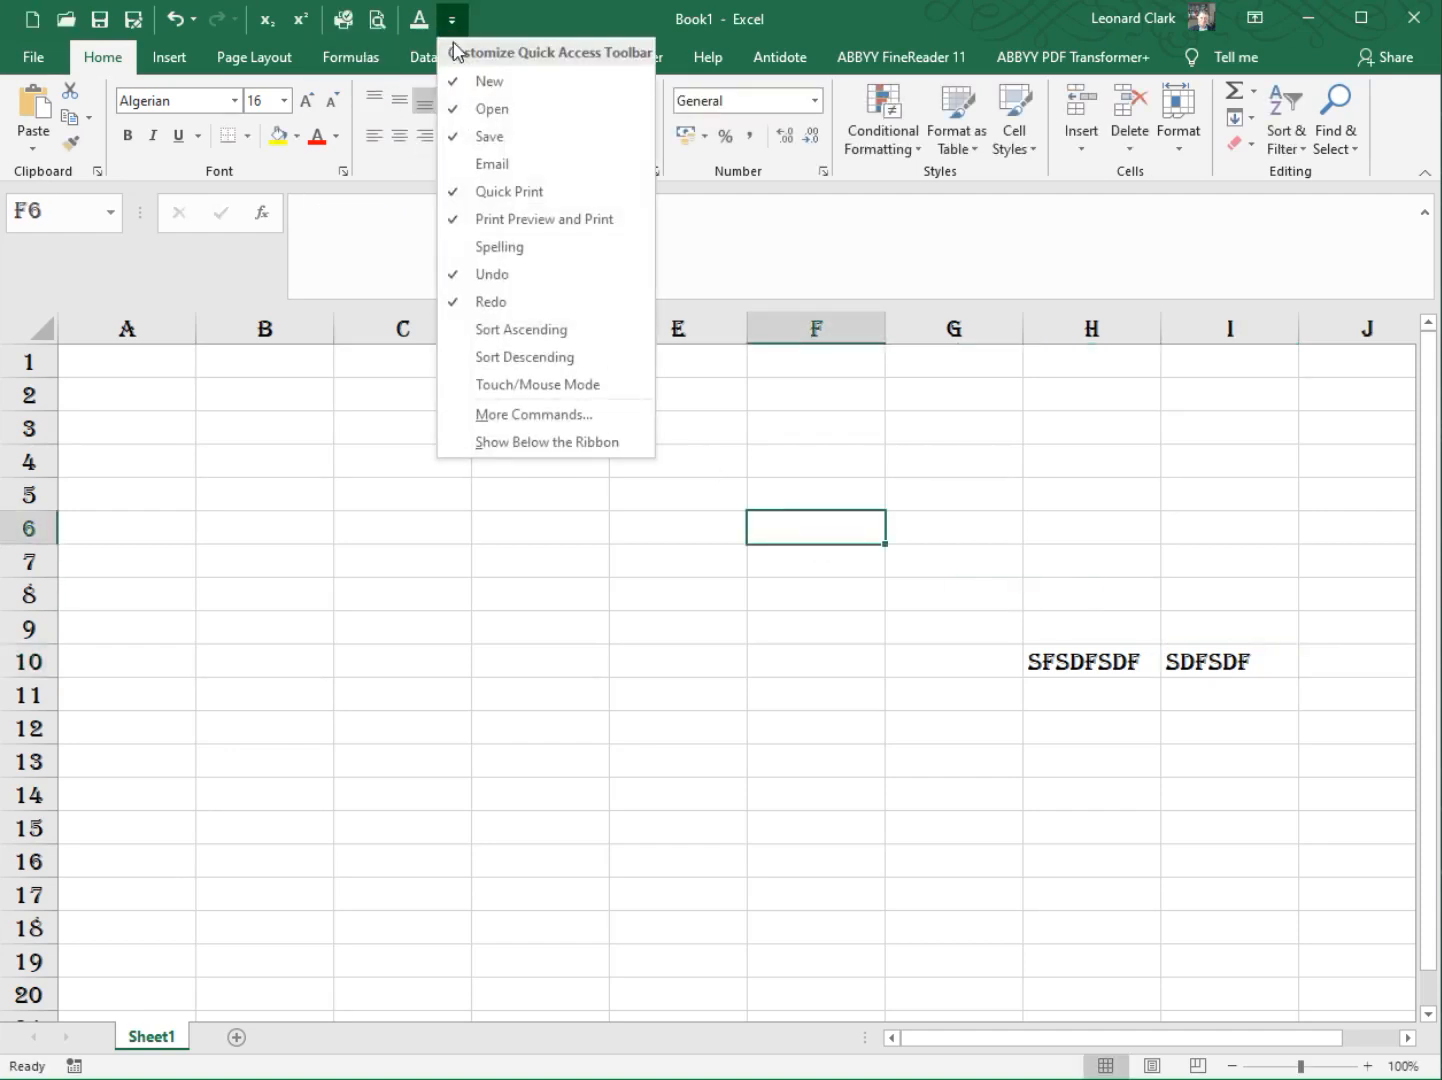
pyautogui.click(500, 412)
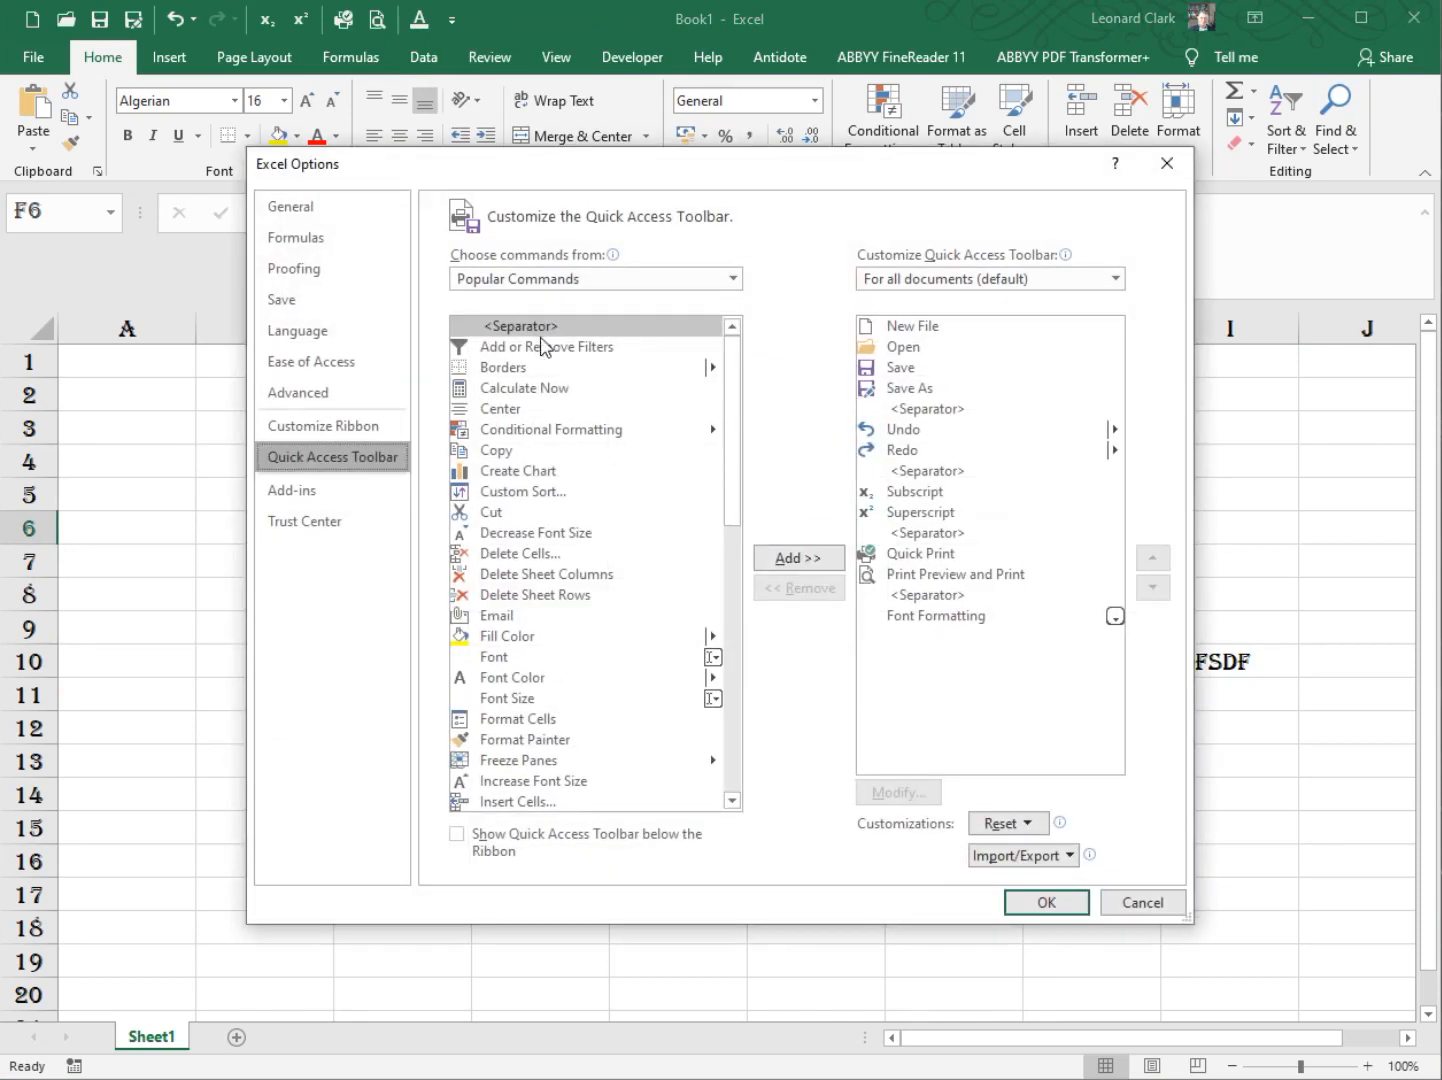
pyautogui.click(342, 208)
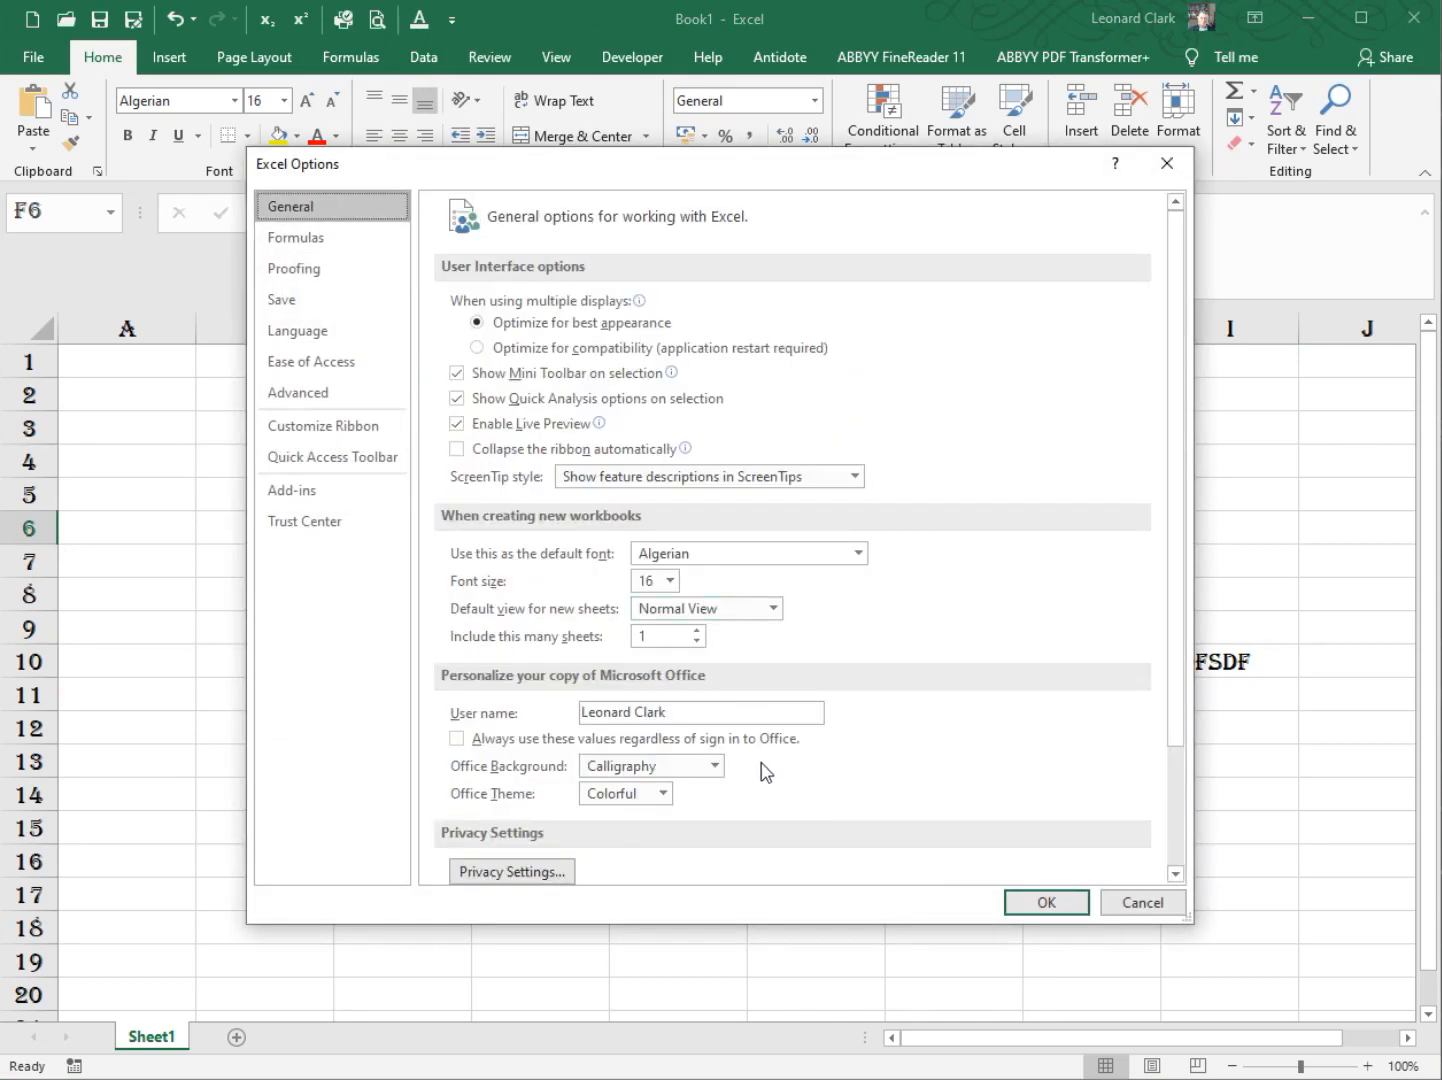
pyautogui.click(859, 556)
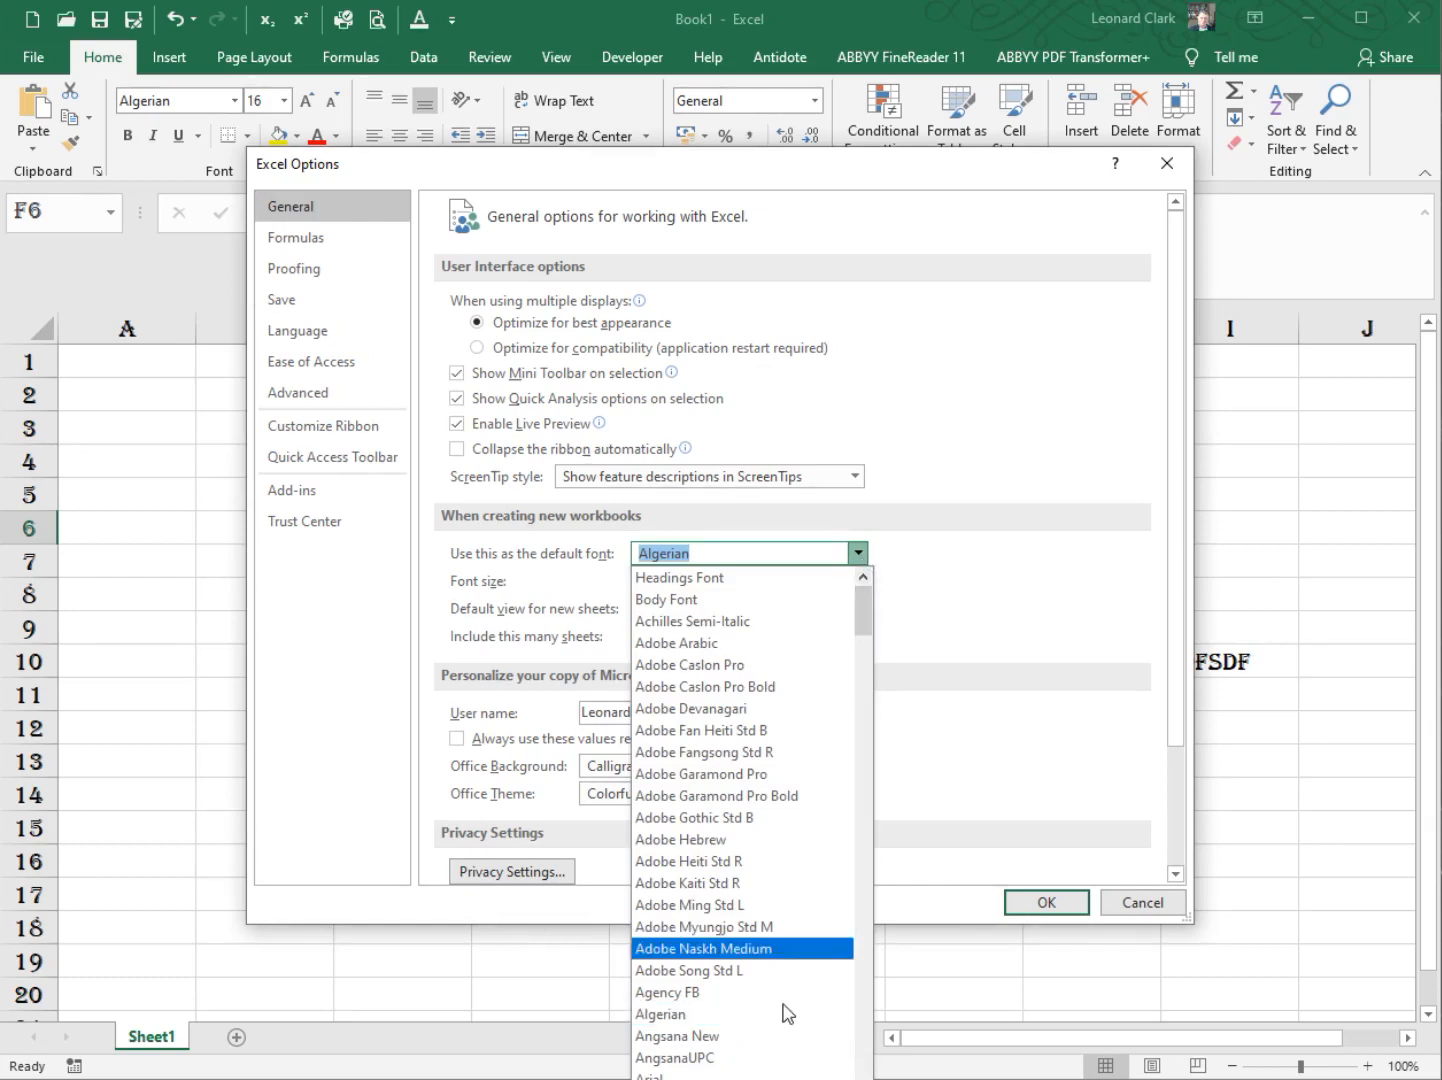
pyautogui.click(720, 1074)
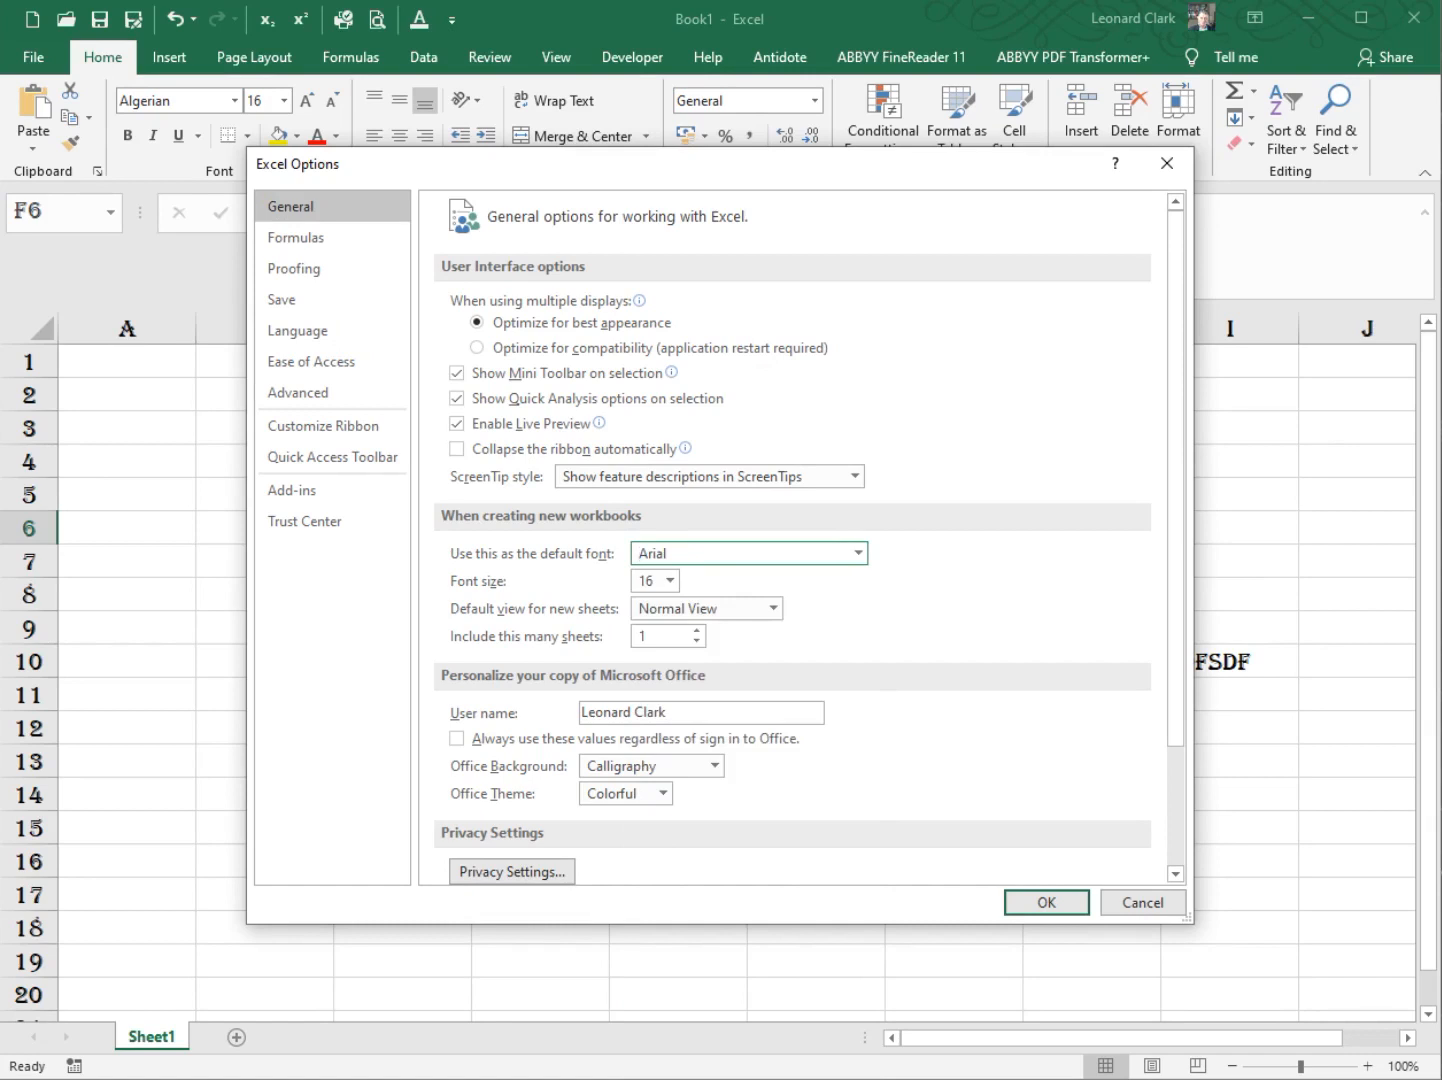
pyautogui.click(858, 555)
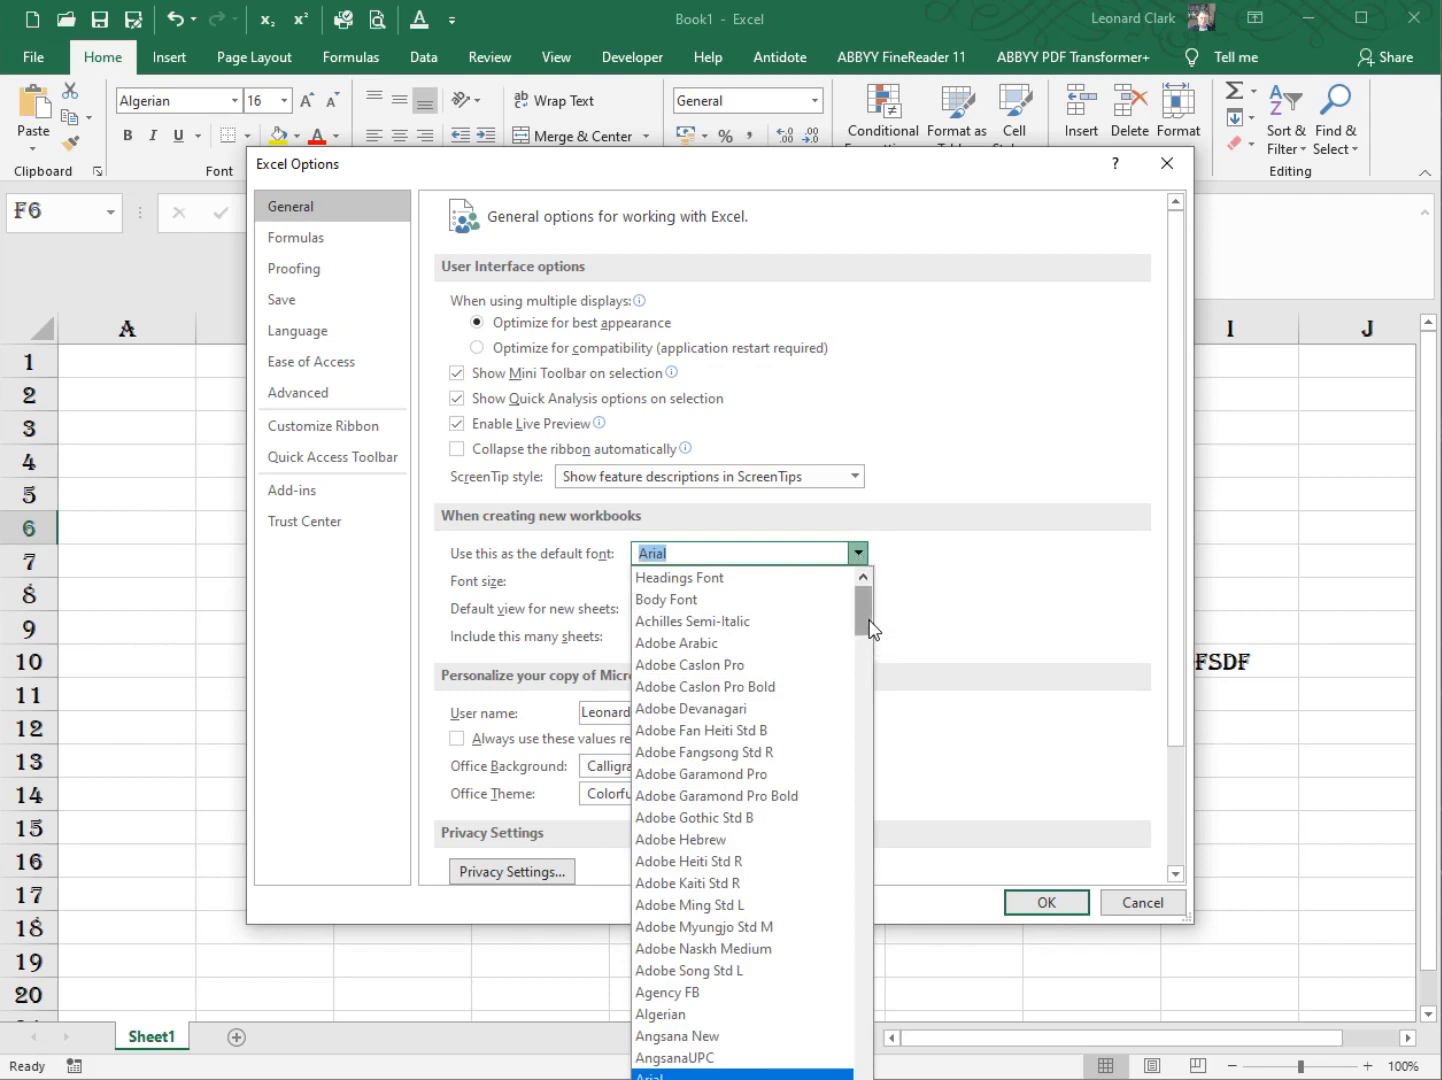
pyautogui.click(930, 595)
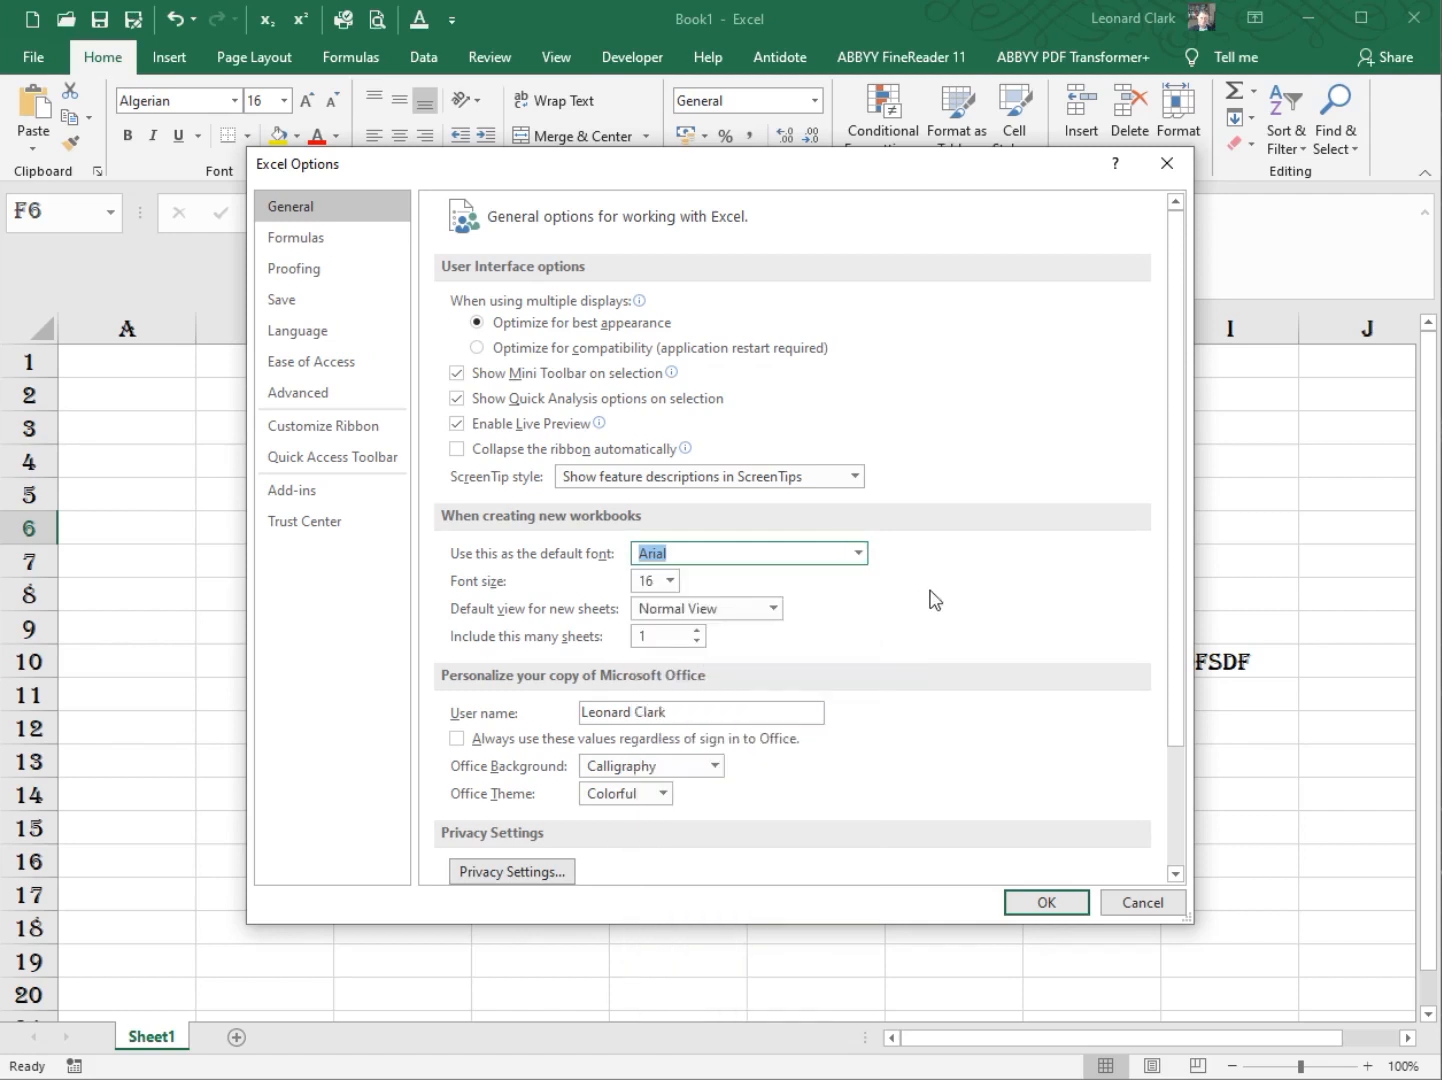
pyautogui.click(670, 581)
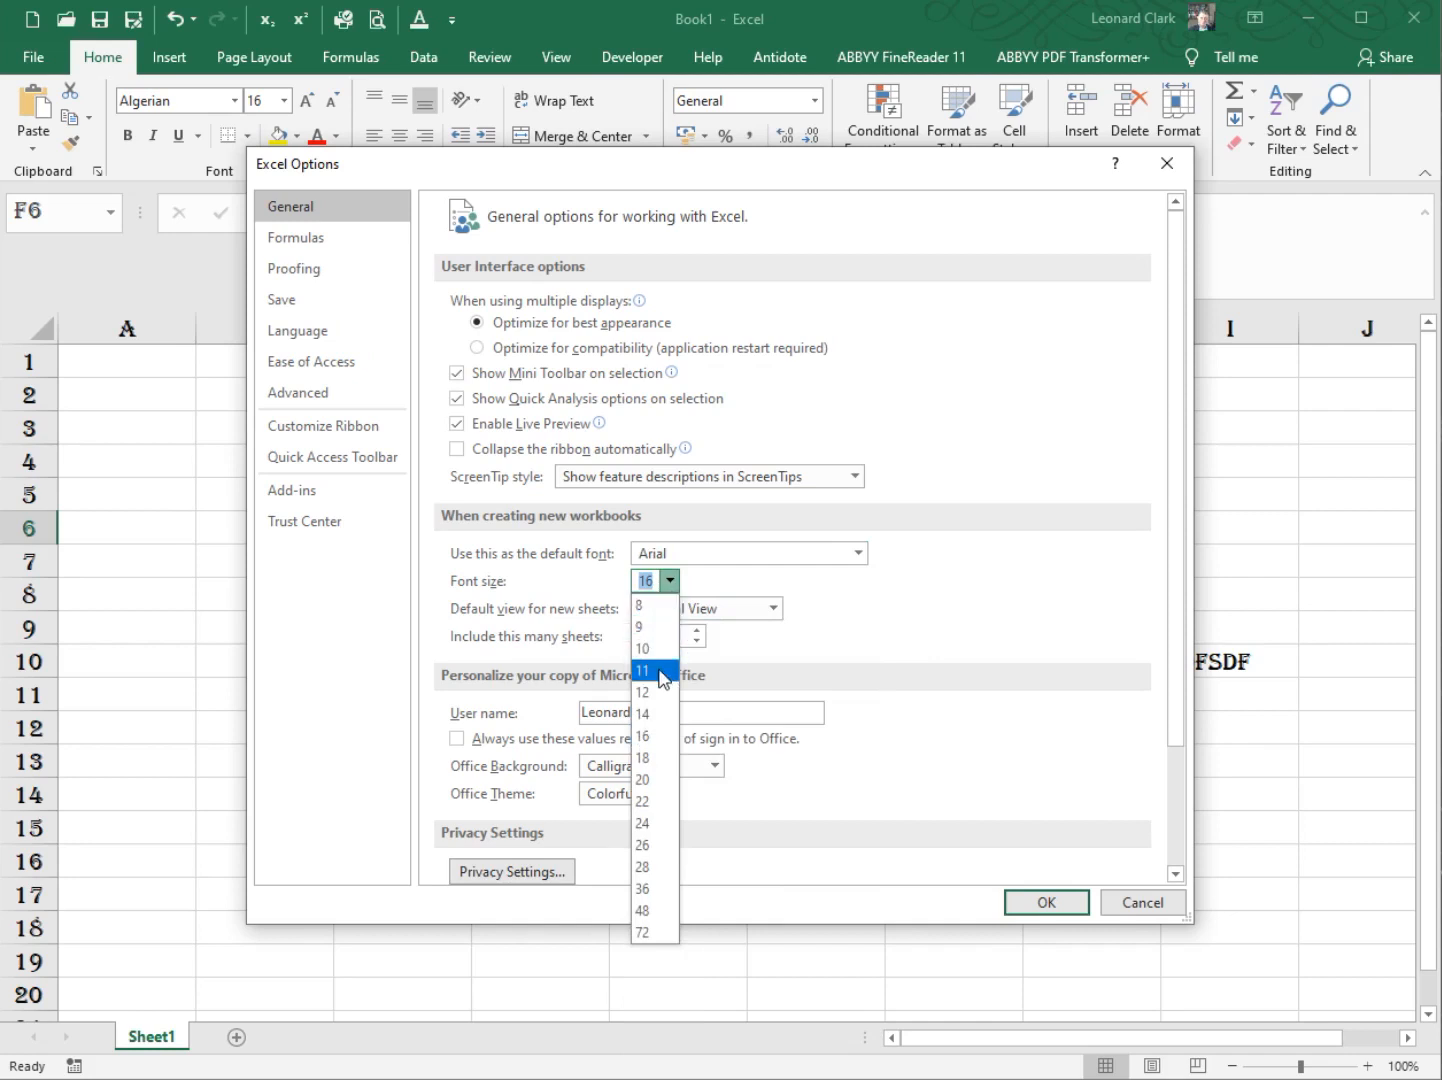
pyautogui.click(660, 671)
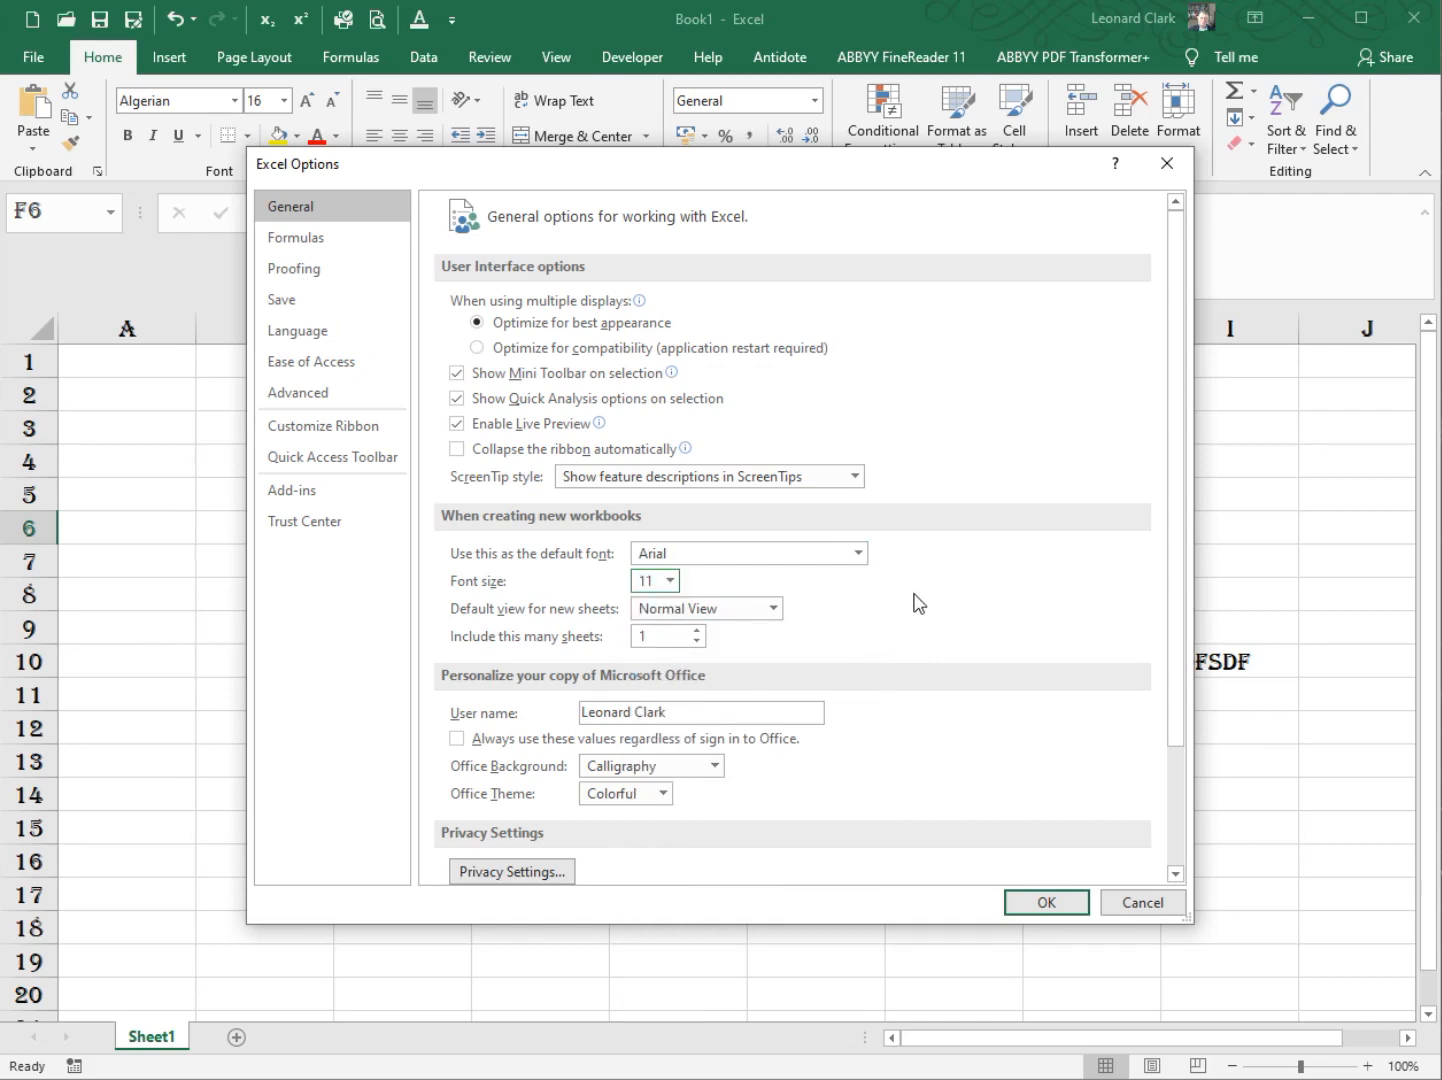
pyautogui.click(1045, 905)
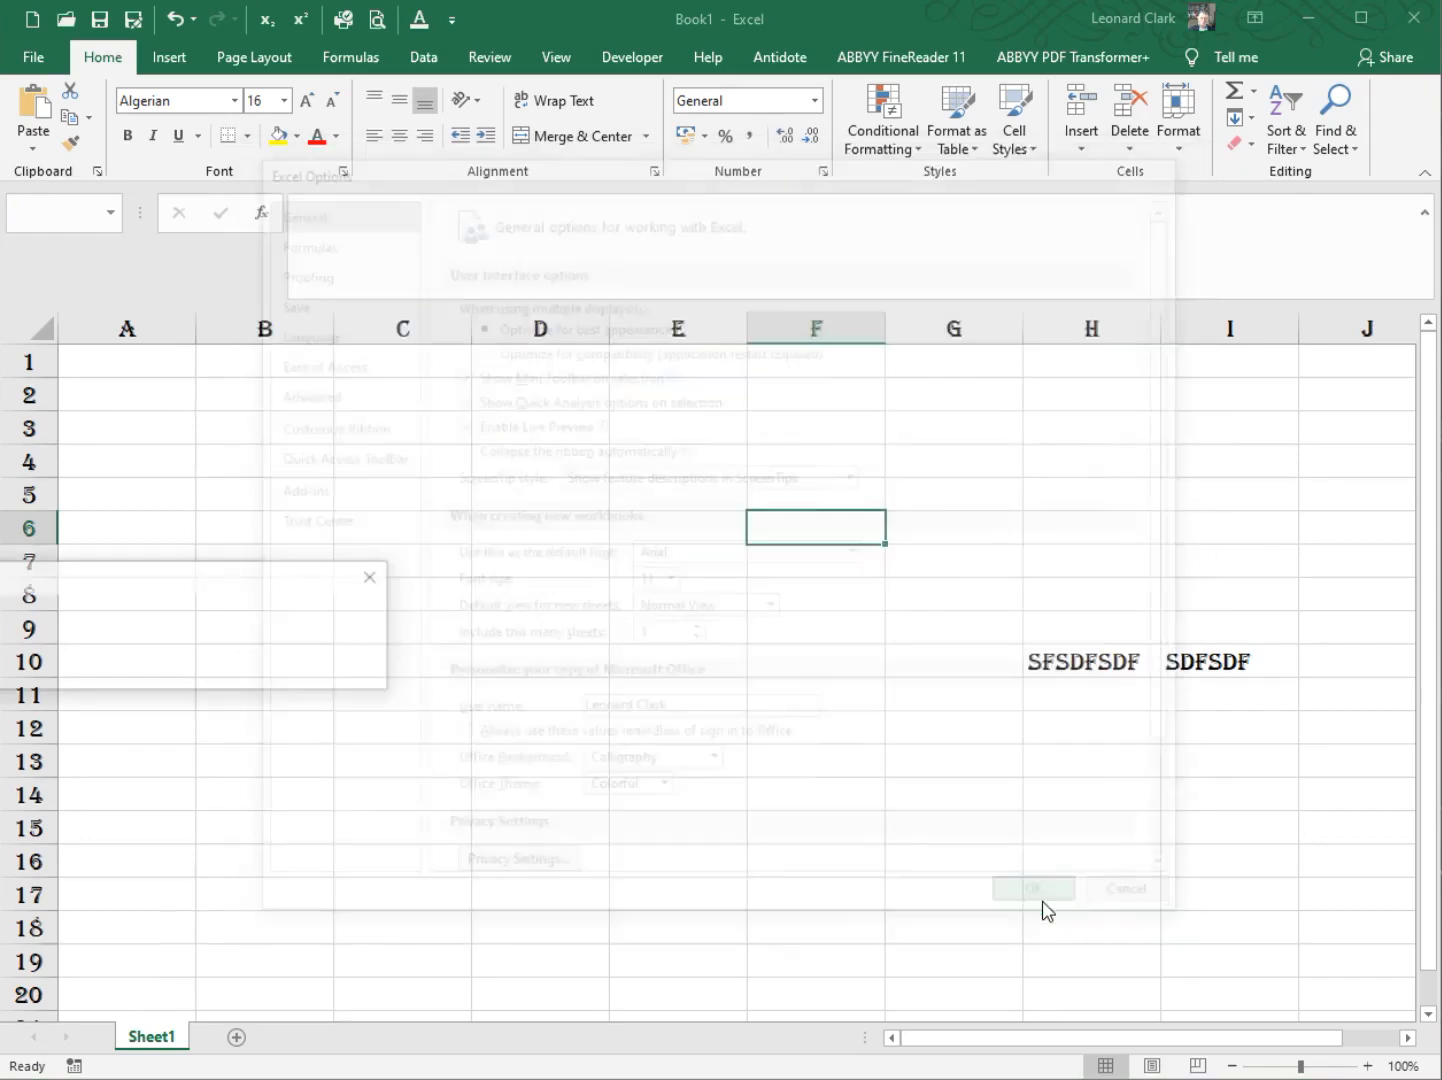
pyautogui.click(376, 580)
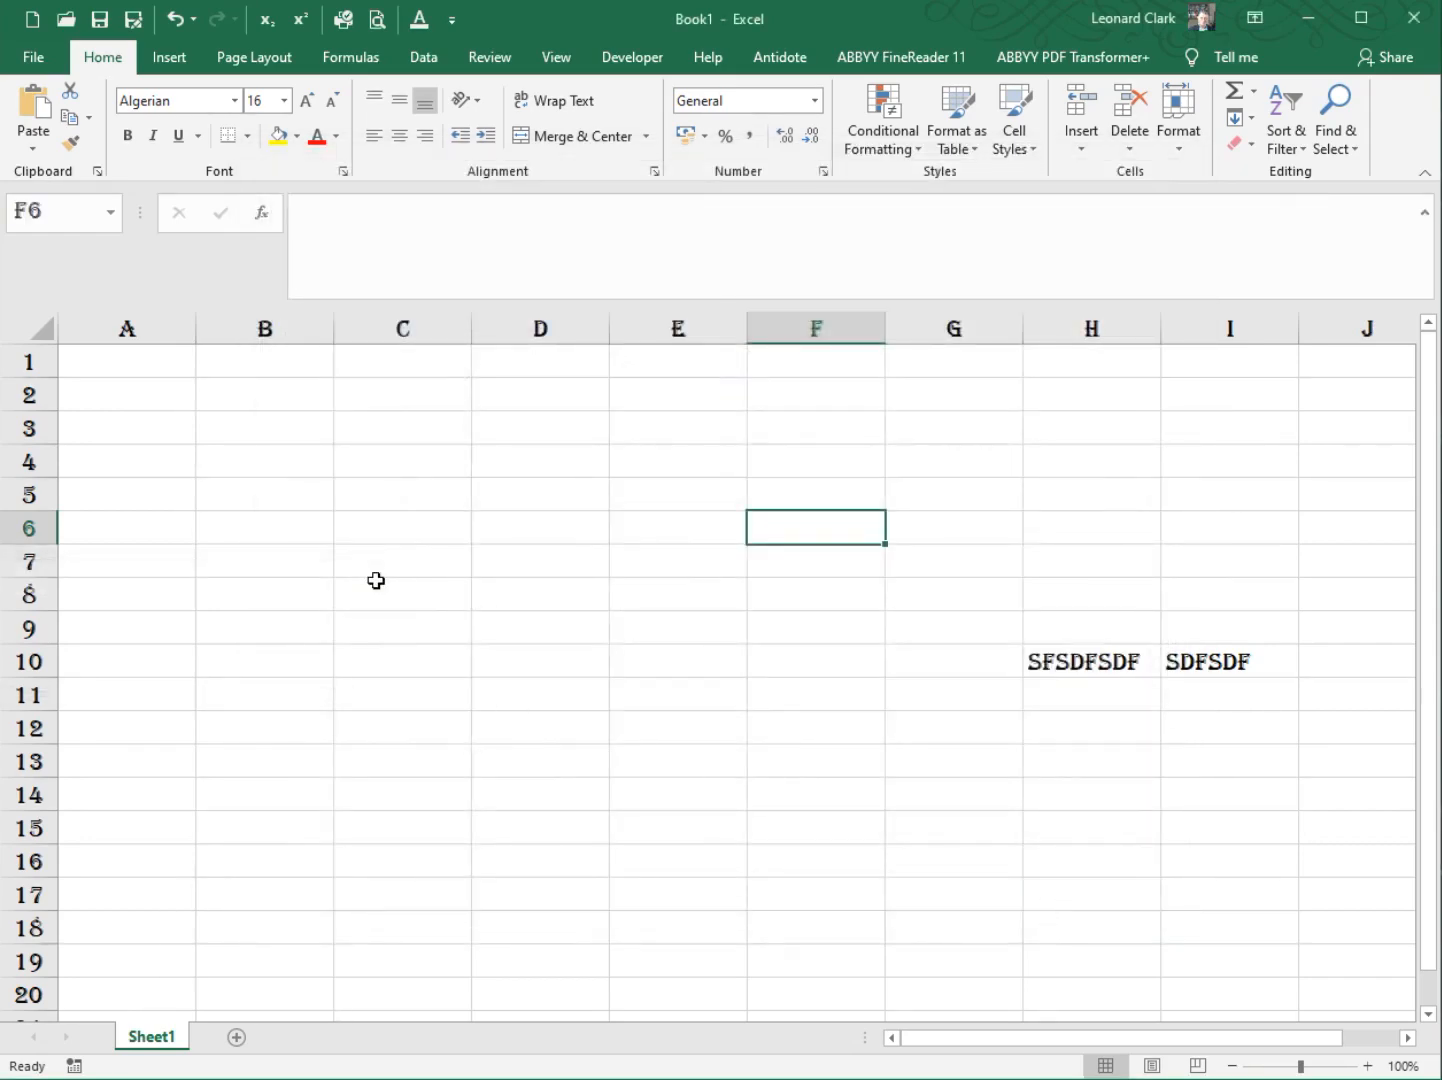
# - Close the Algerian-font workbook without saving and create another blank workbook
pyautogui.click(1414, 18)
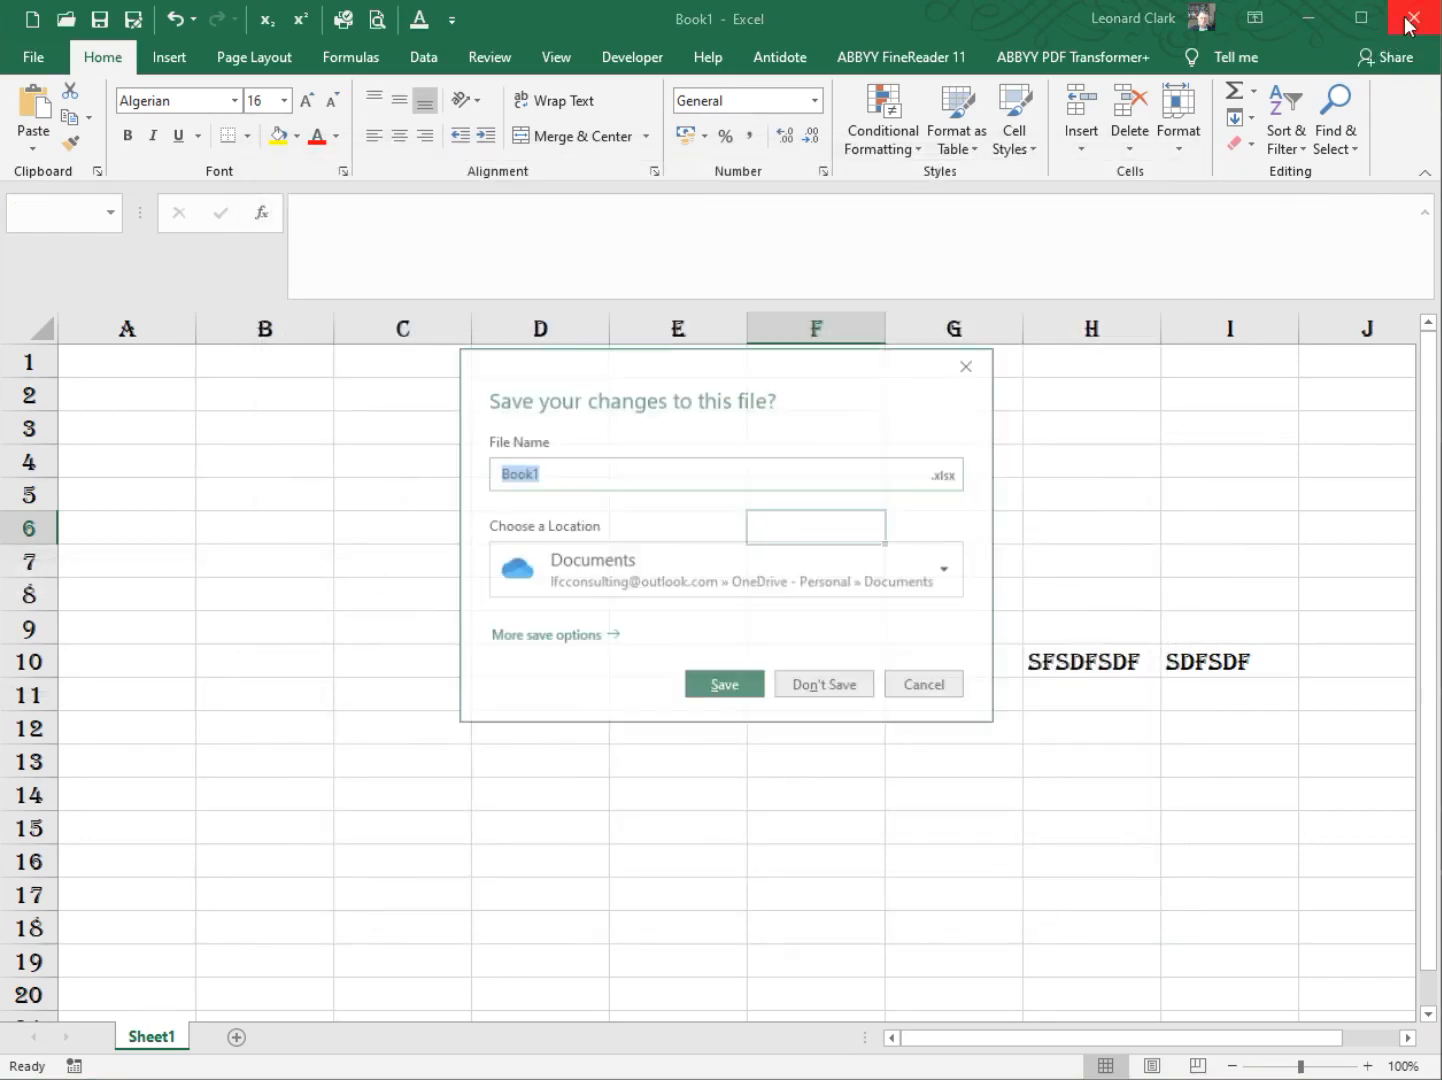
pyautogui.click(818, 676)
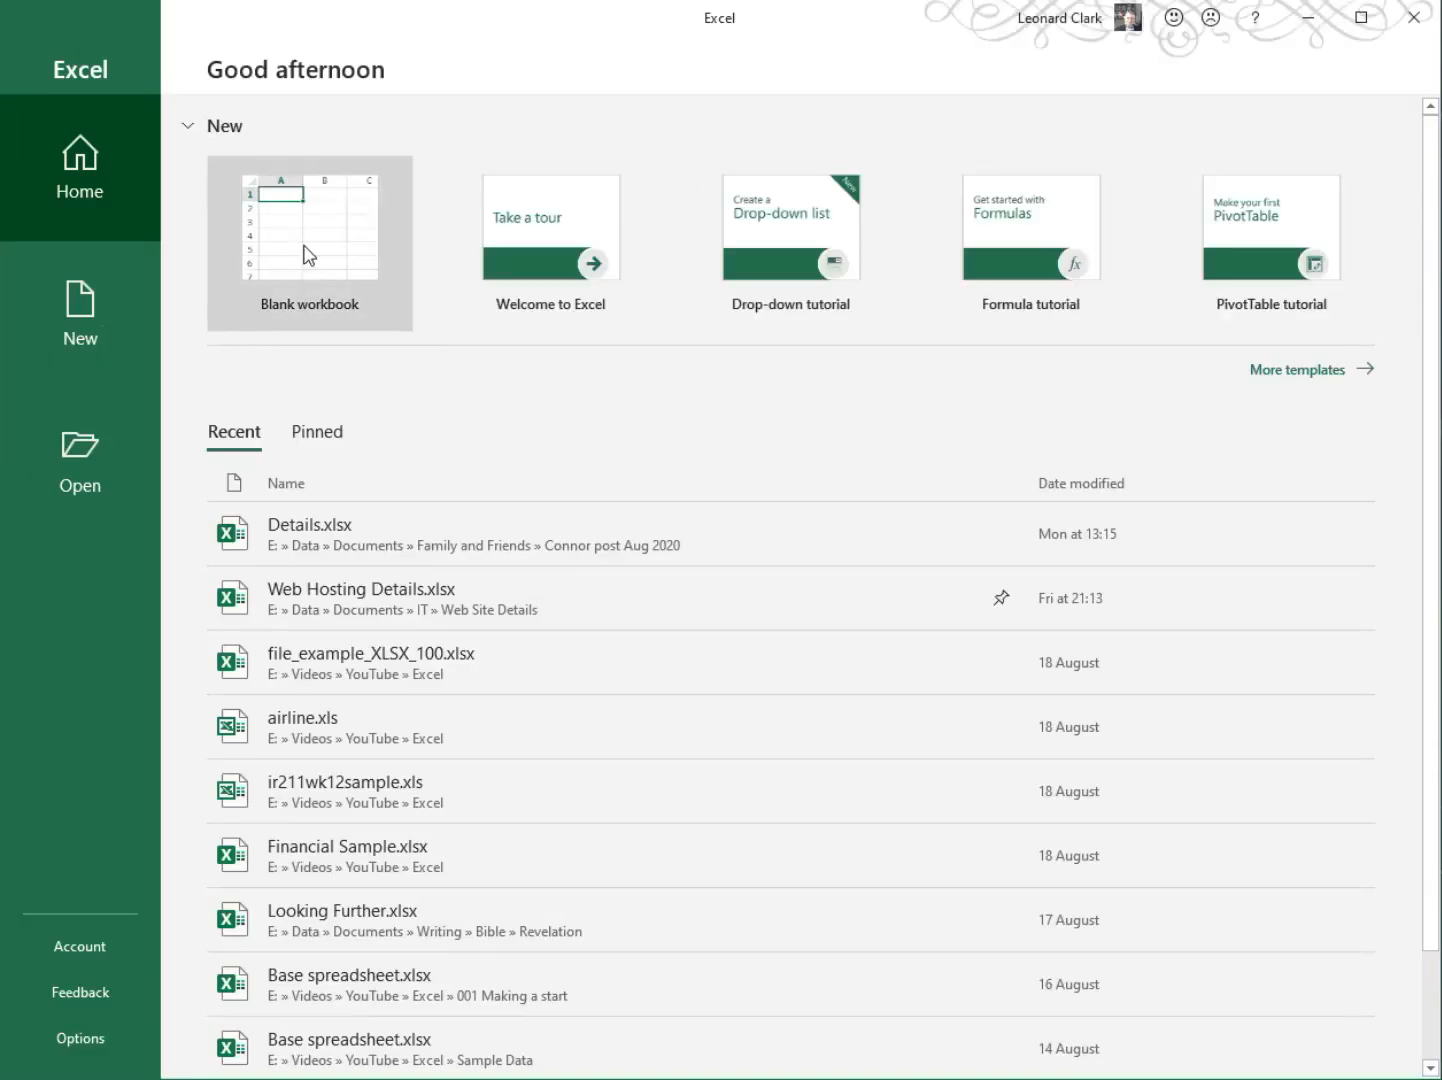
pyautogui.click(306, 256)
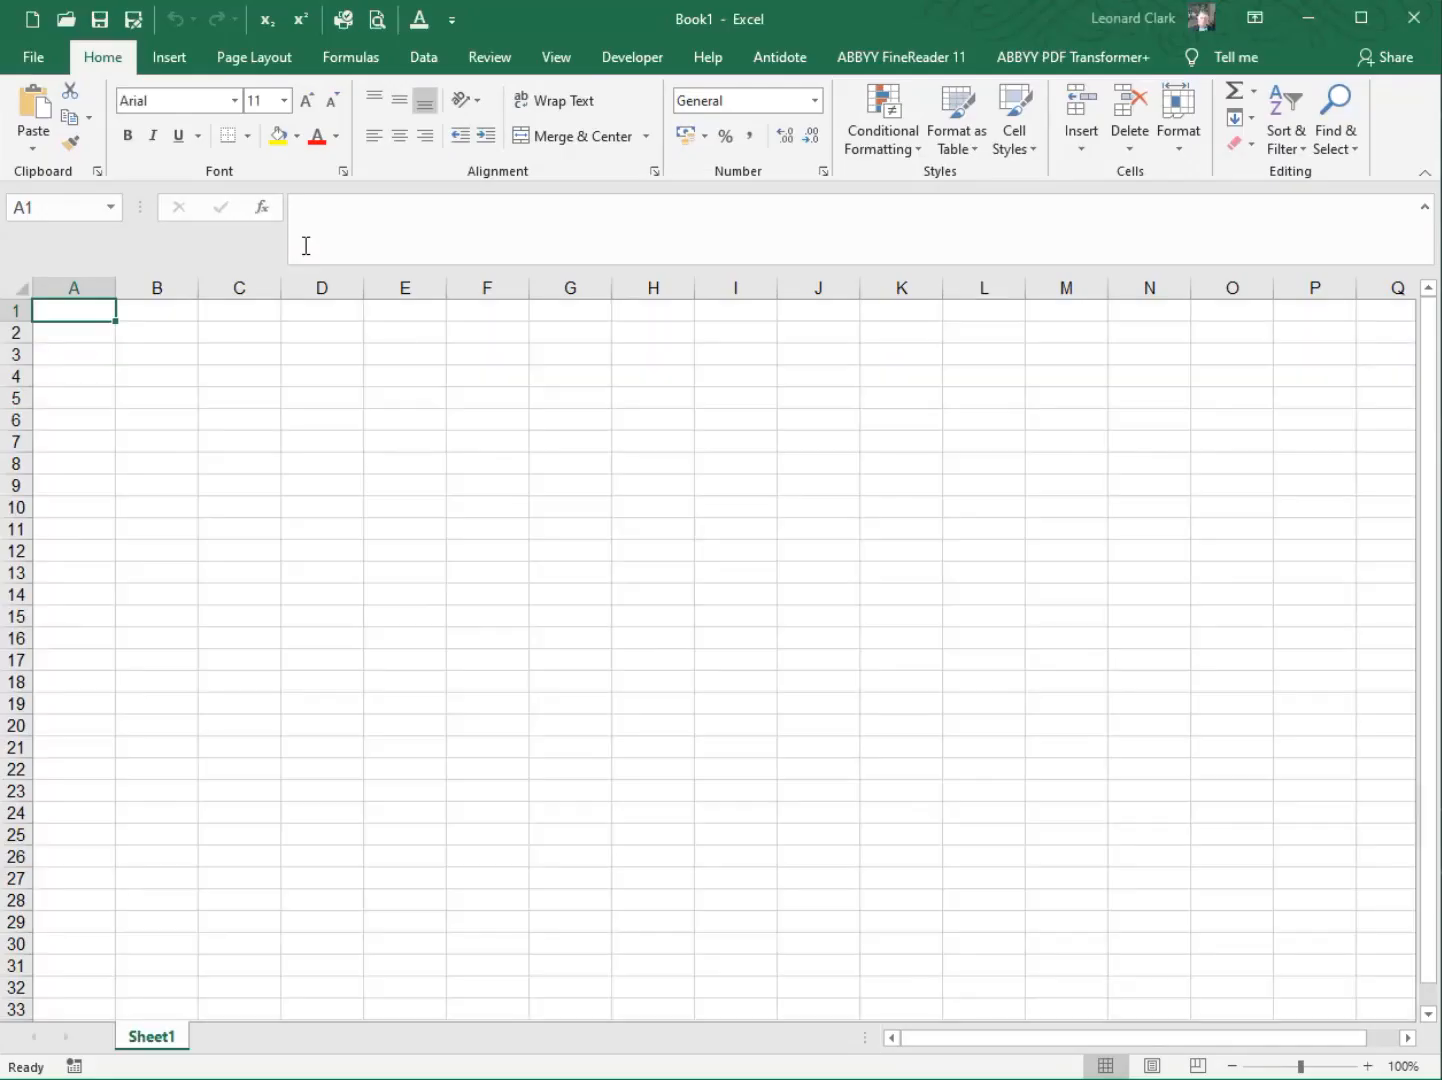
# - Enter the sample text dsfdffdf in cell M12 and sfsdf in cell N12
pyautogui.click(1056, 551)
pyautogui.write('dsfdffdf')
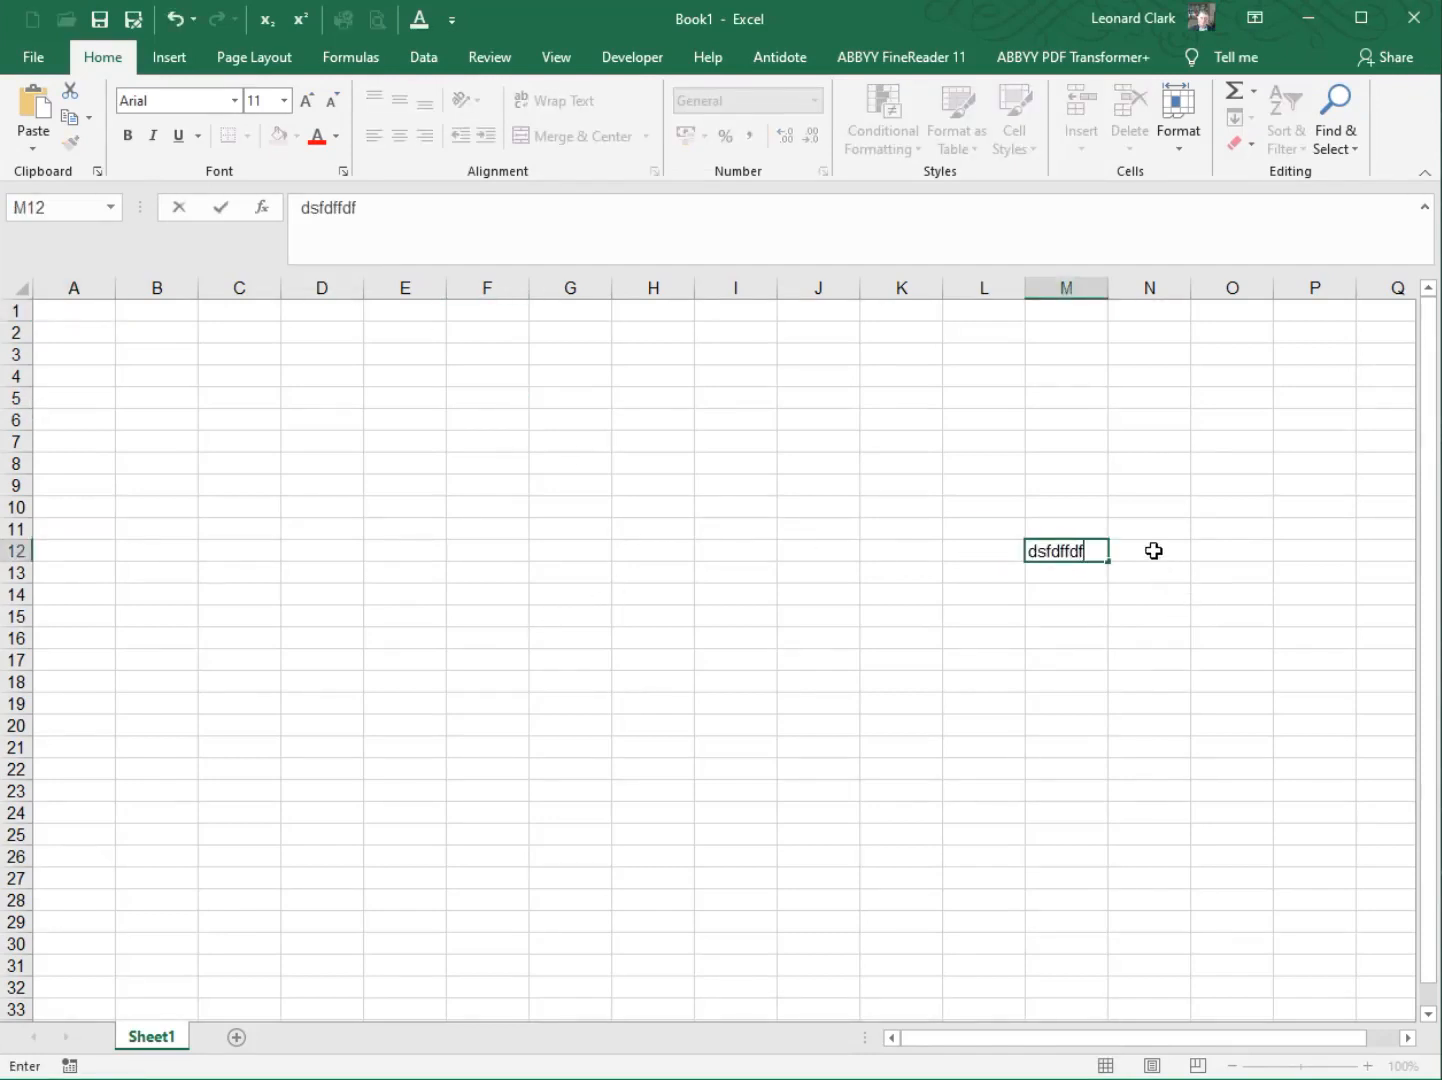
pyautogui.click(1152, 550)
pyautogui.write('sfsdf')
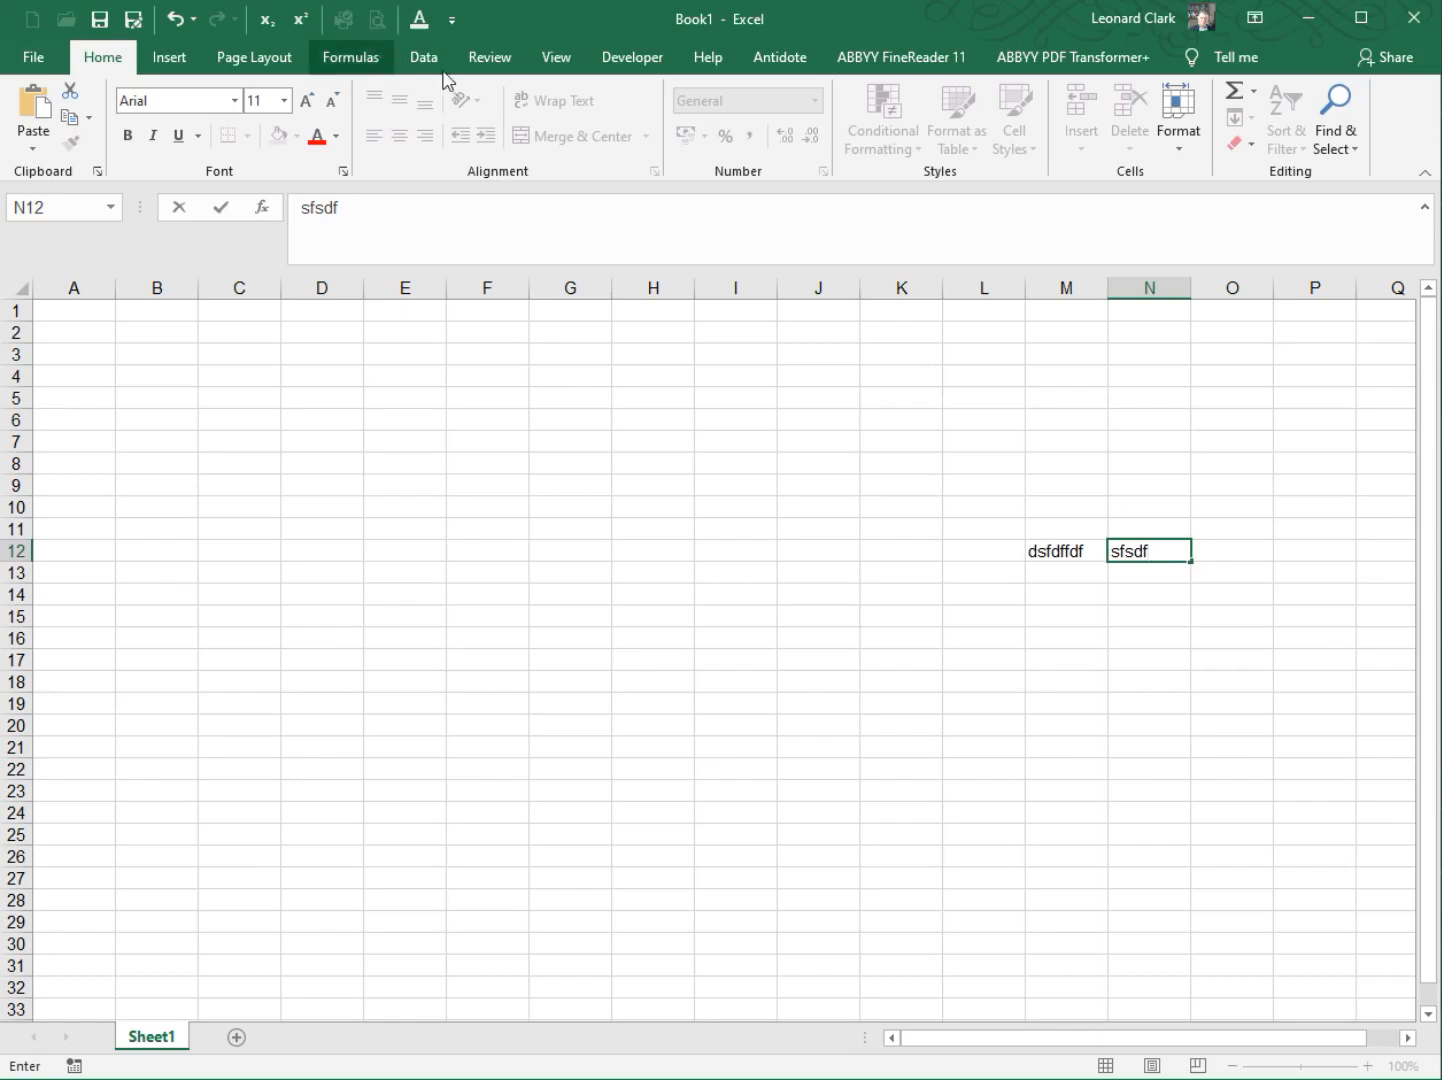
pyautogui.click(570, 400)
# - Examine the default view choices for new sheets in the General options and leave without applying changes
pyautogui.click(452, 20)
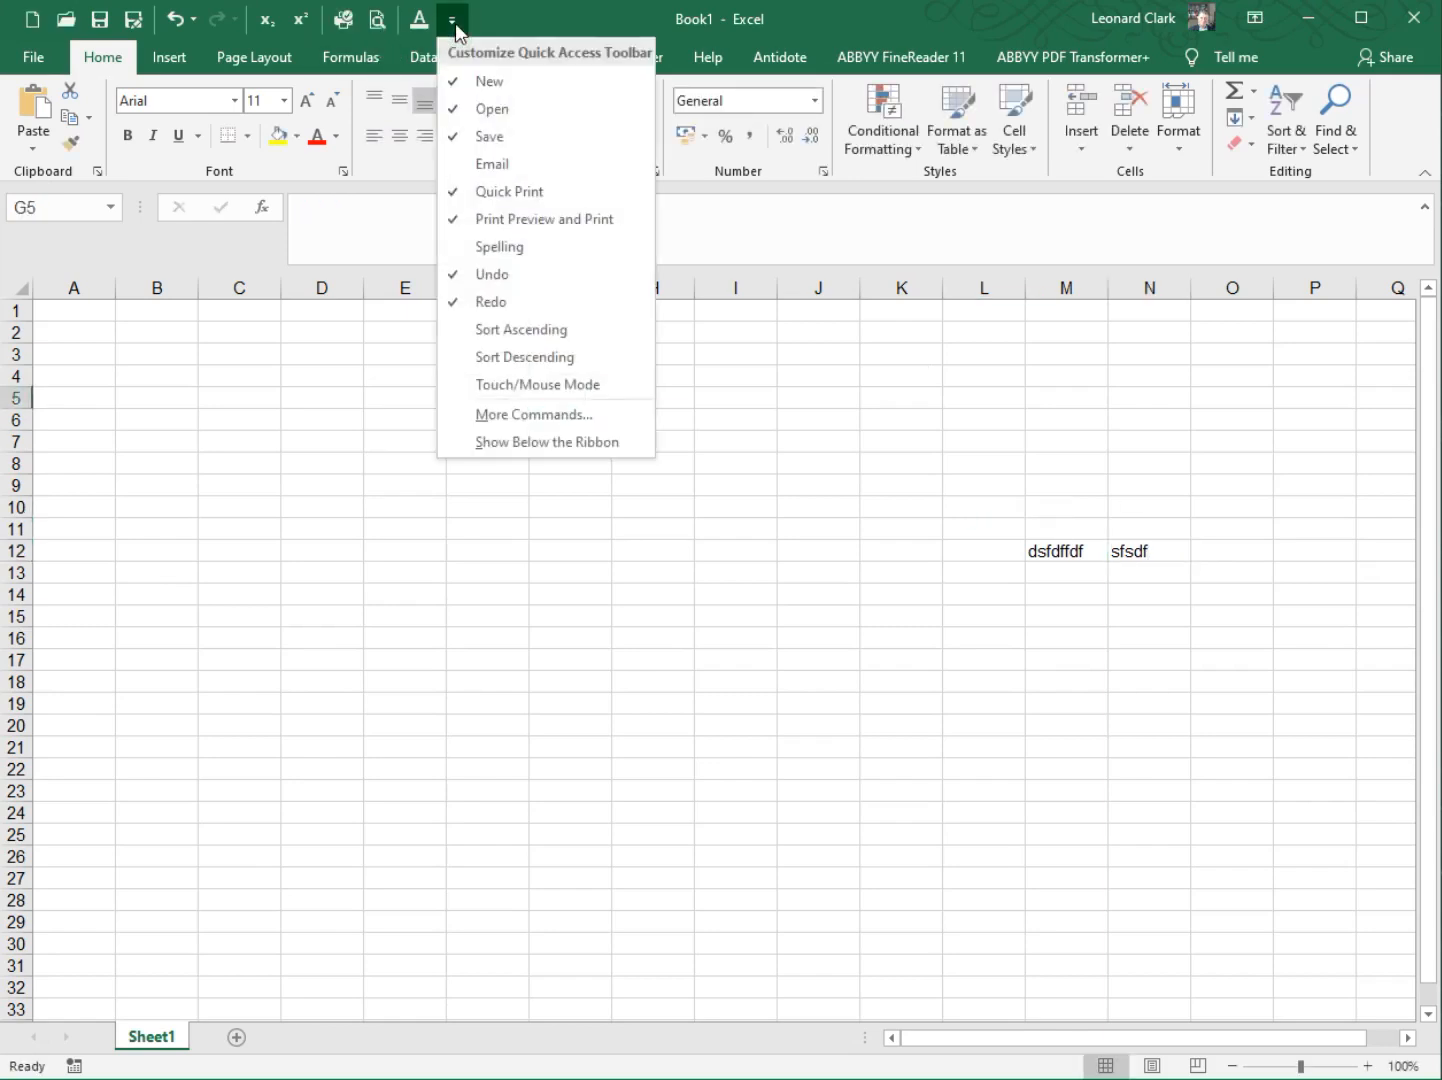
pyautogui.click(530, 415)
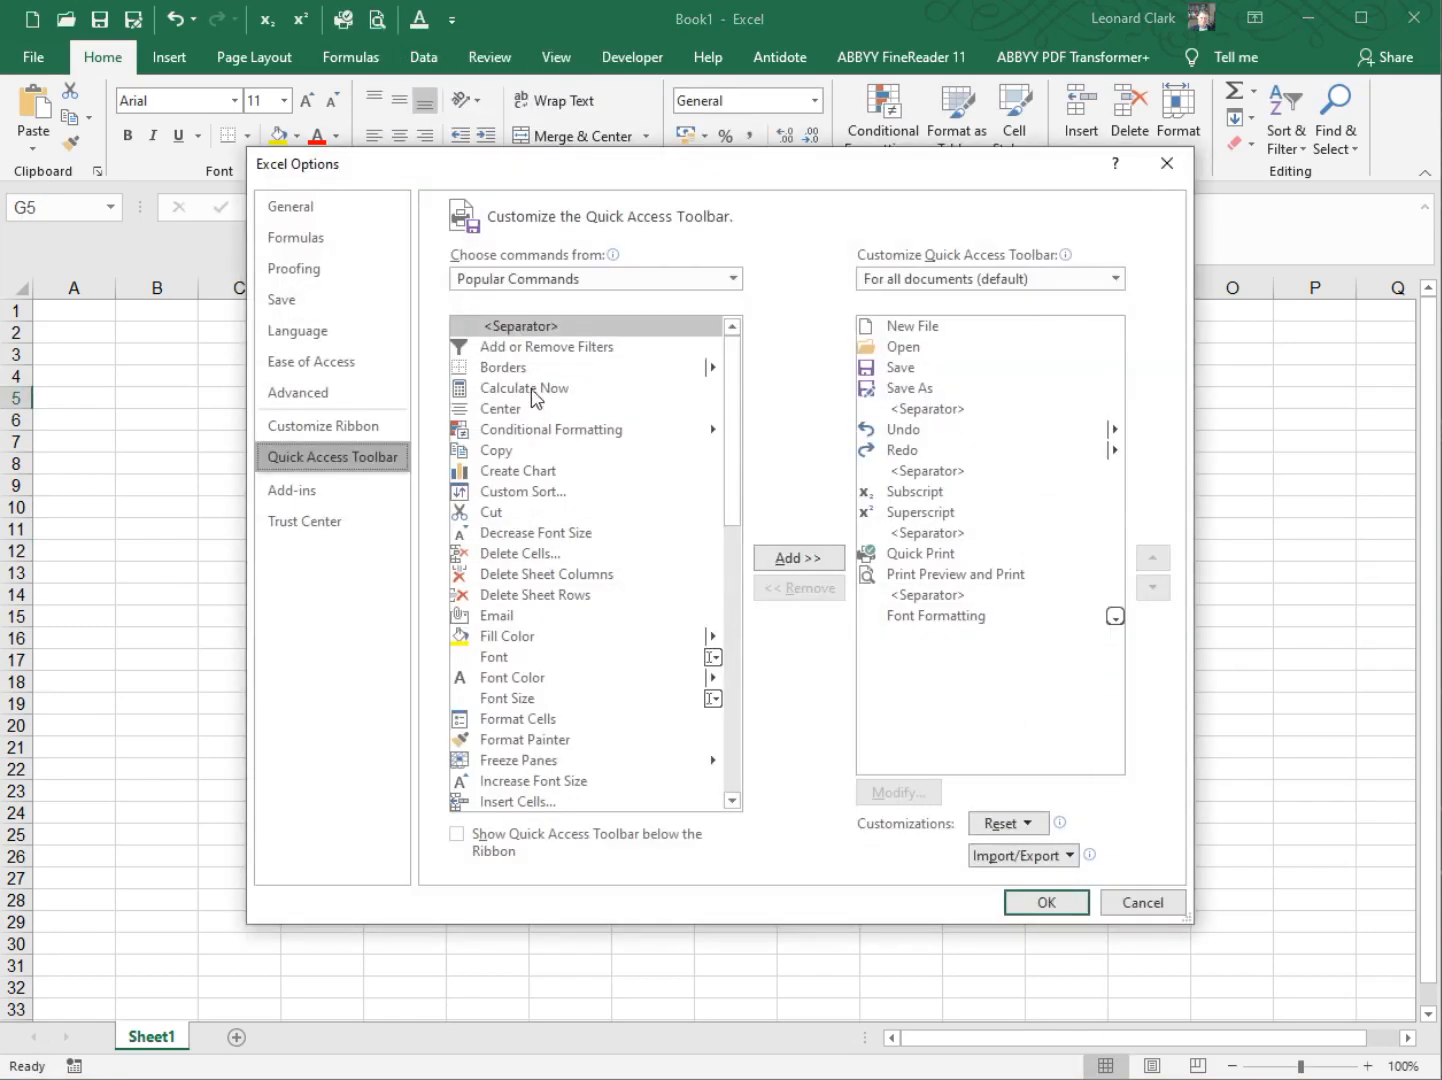
pyautogui.click(373, 216)
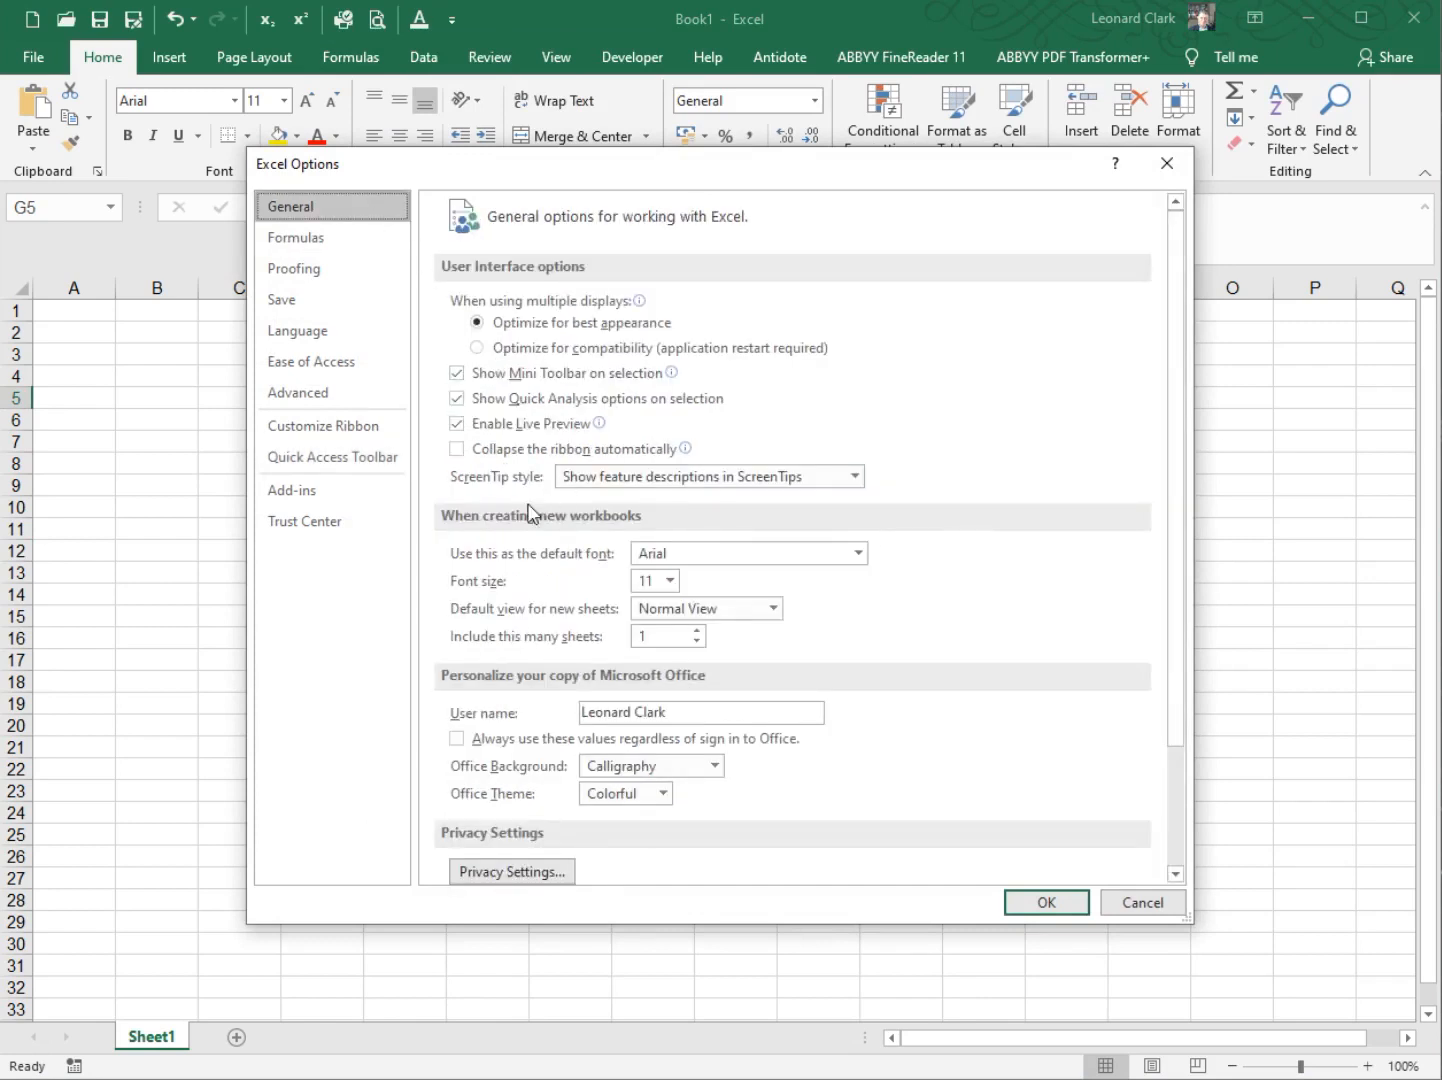
pyautogui.click(772, 612)
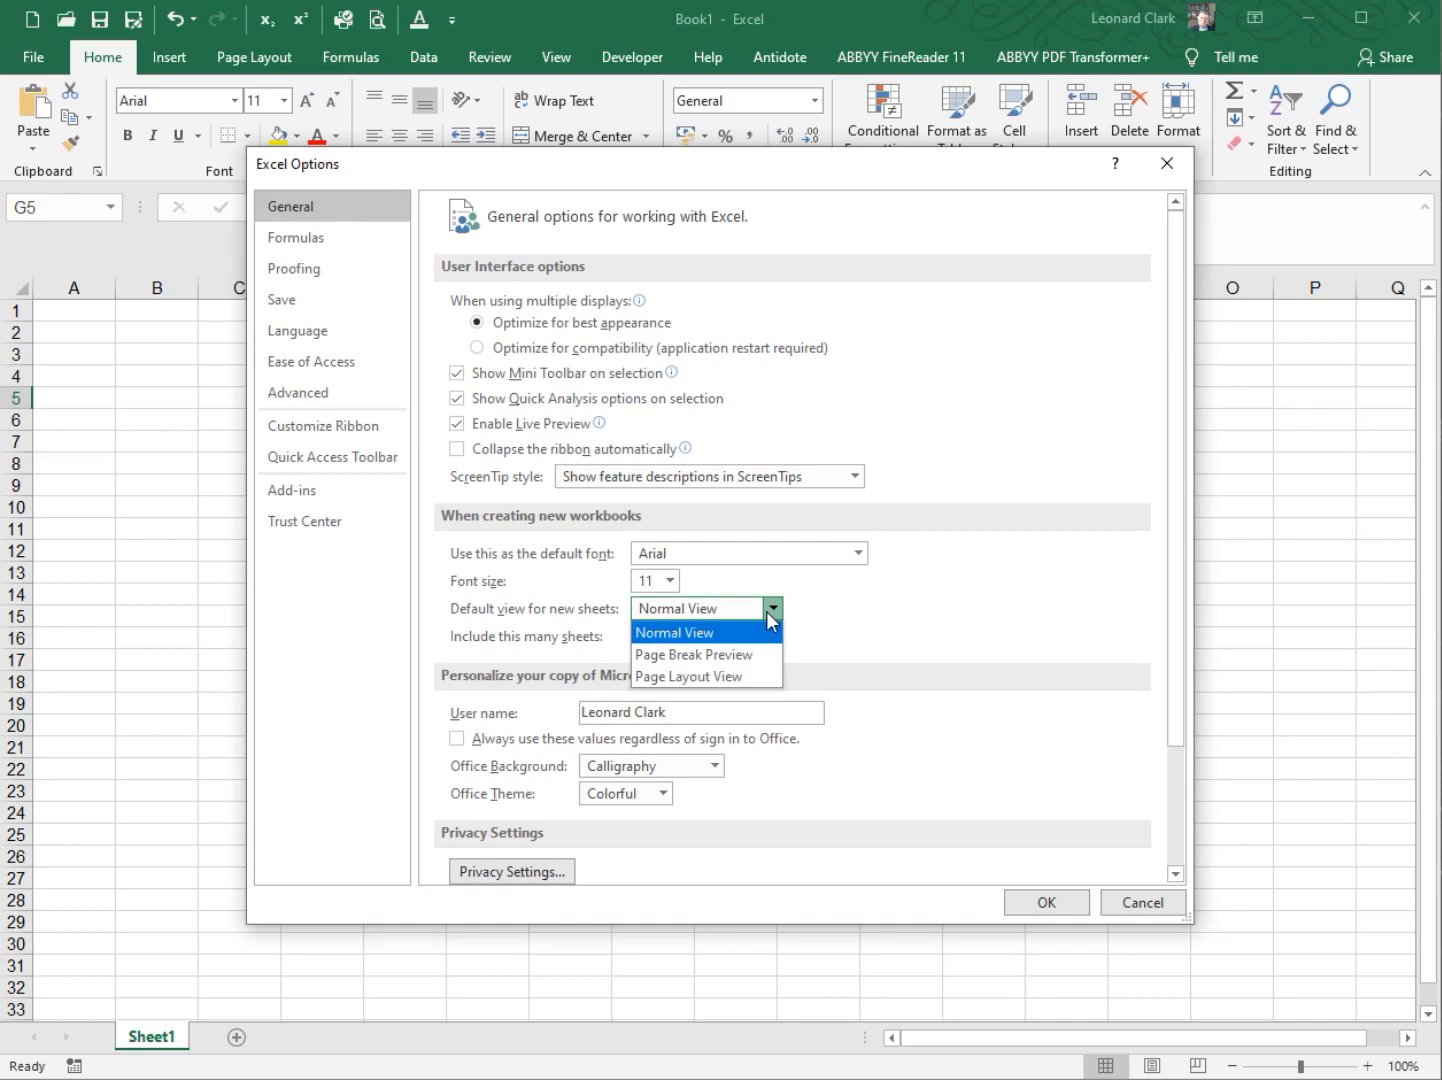
pyautogui.click(772, 612)
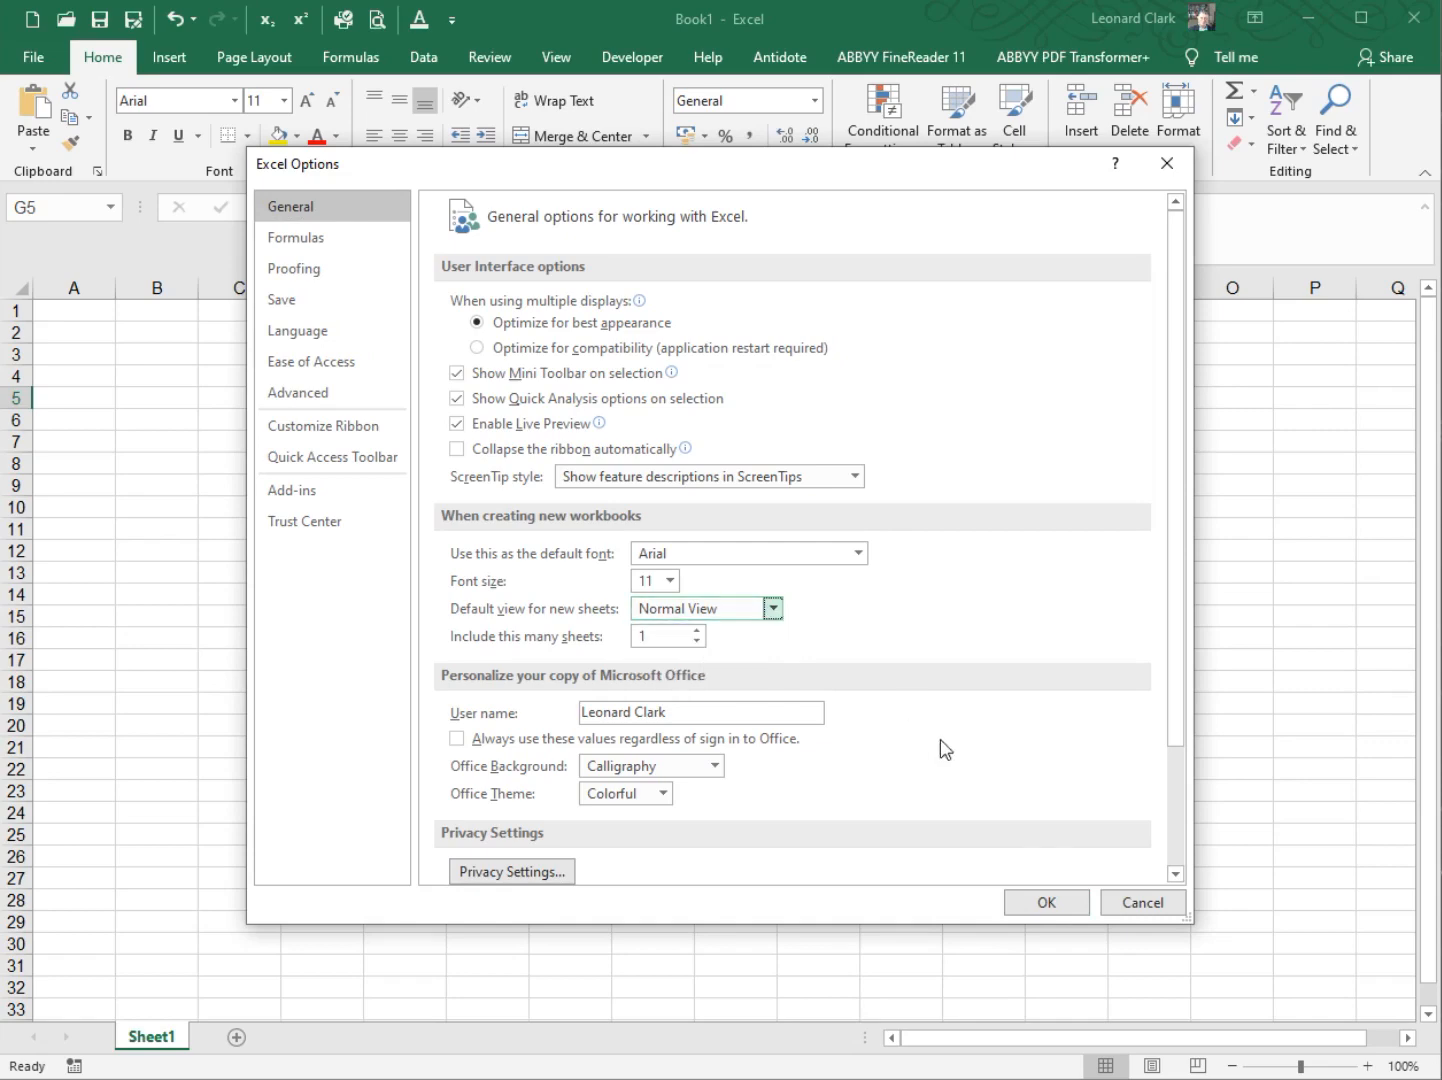
pyautogui.click(1140, 903)
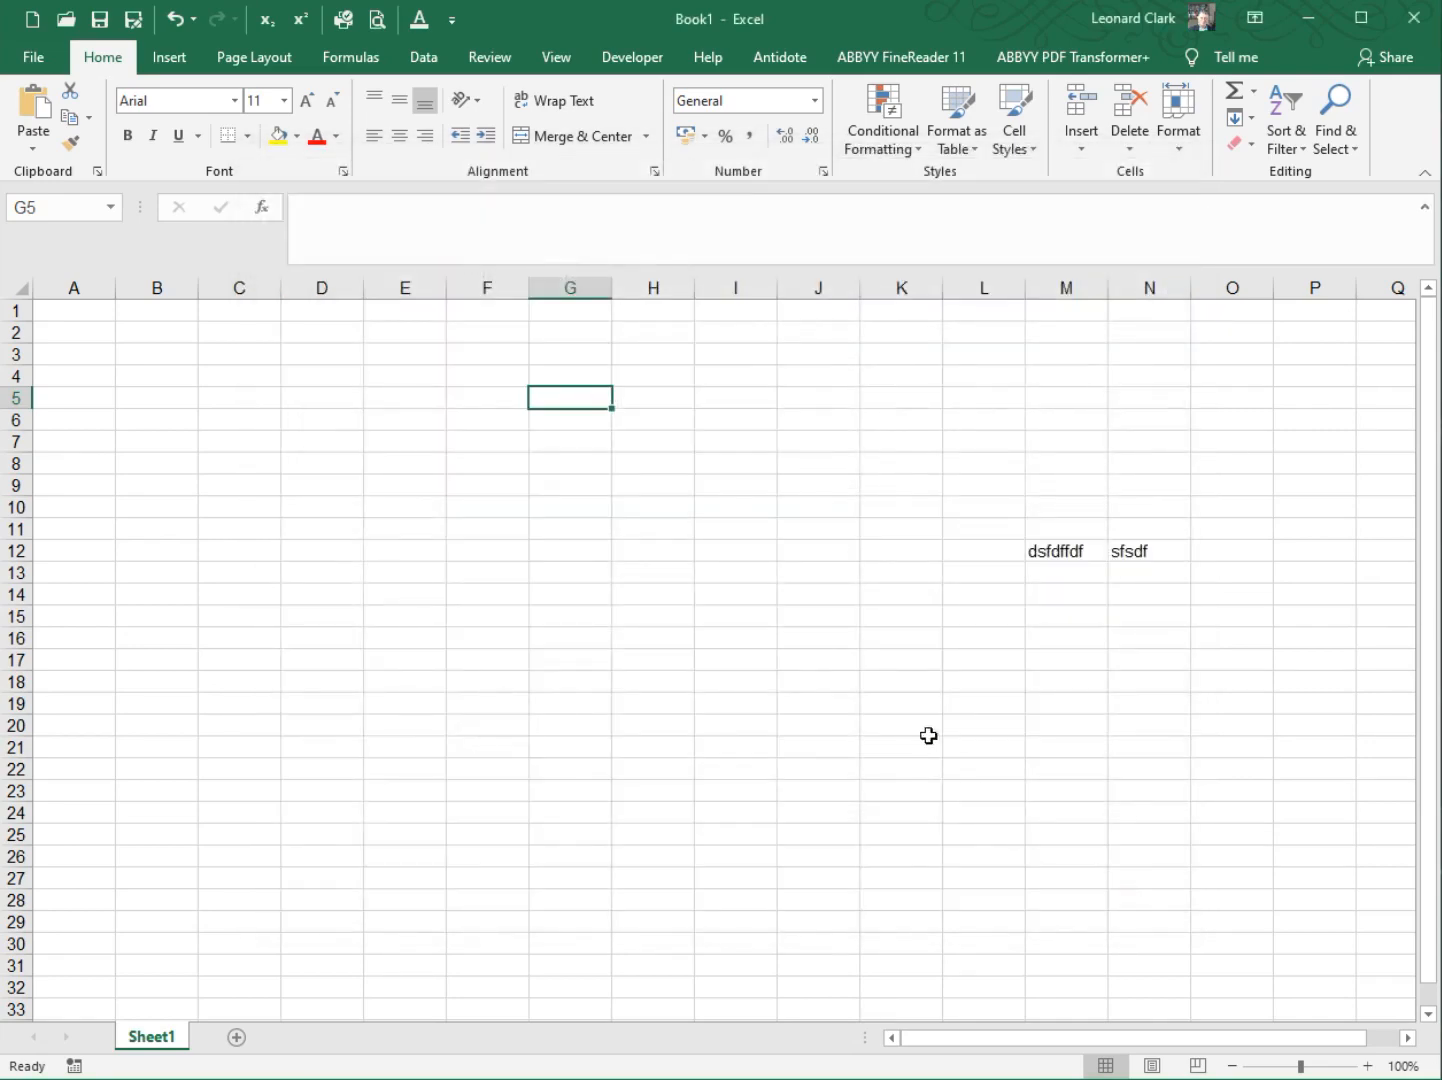
# - View the sheet in Page Break Preview and in Page Layout, and return to Normal view
pyautogui.click(545, 63)
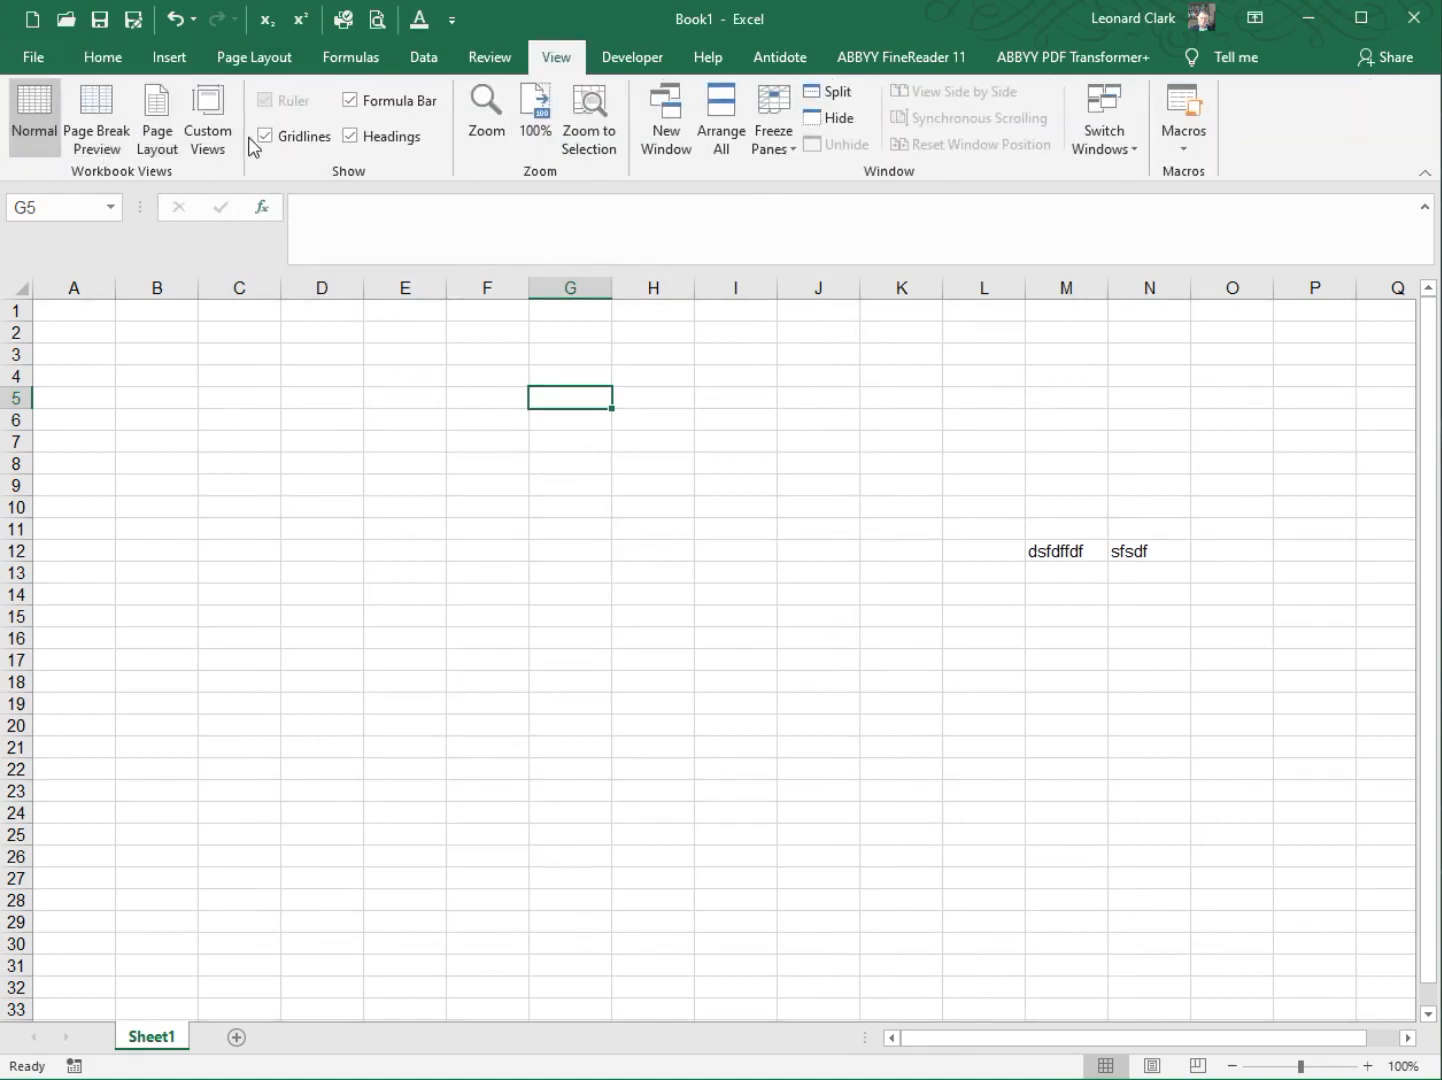
pyautogui.click(97, 130)
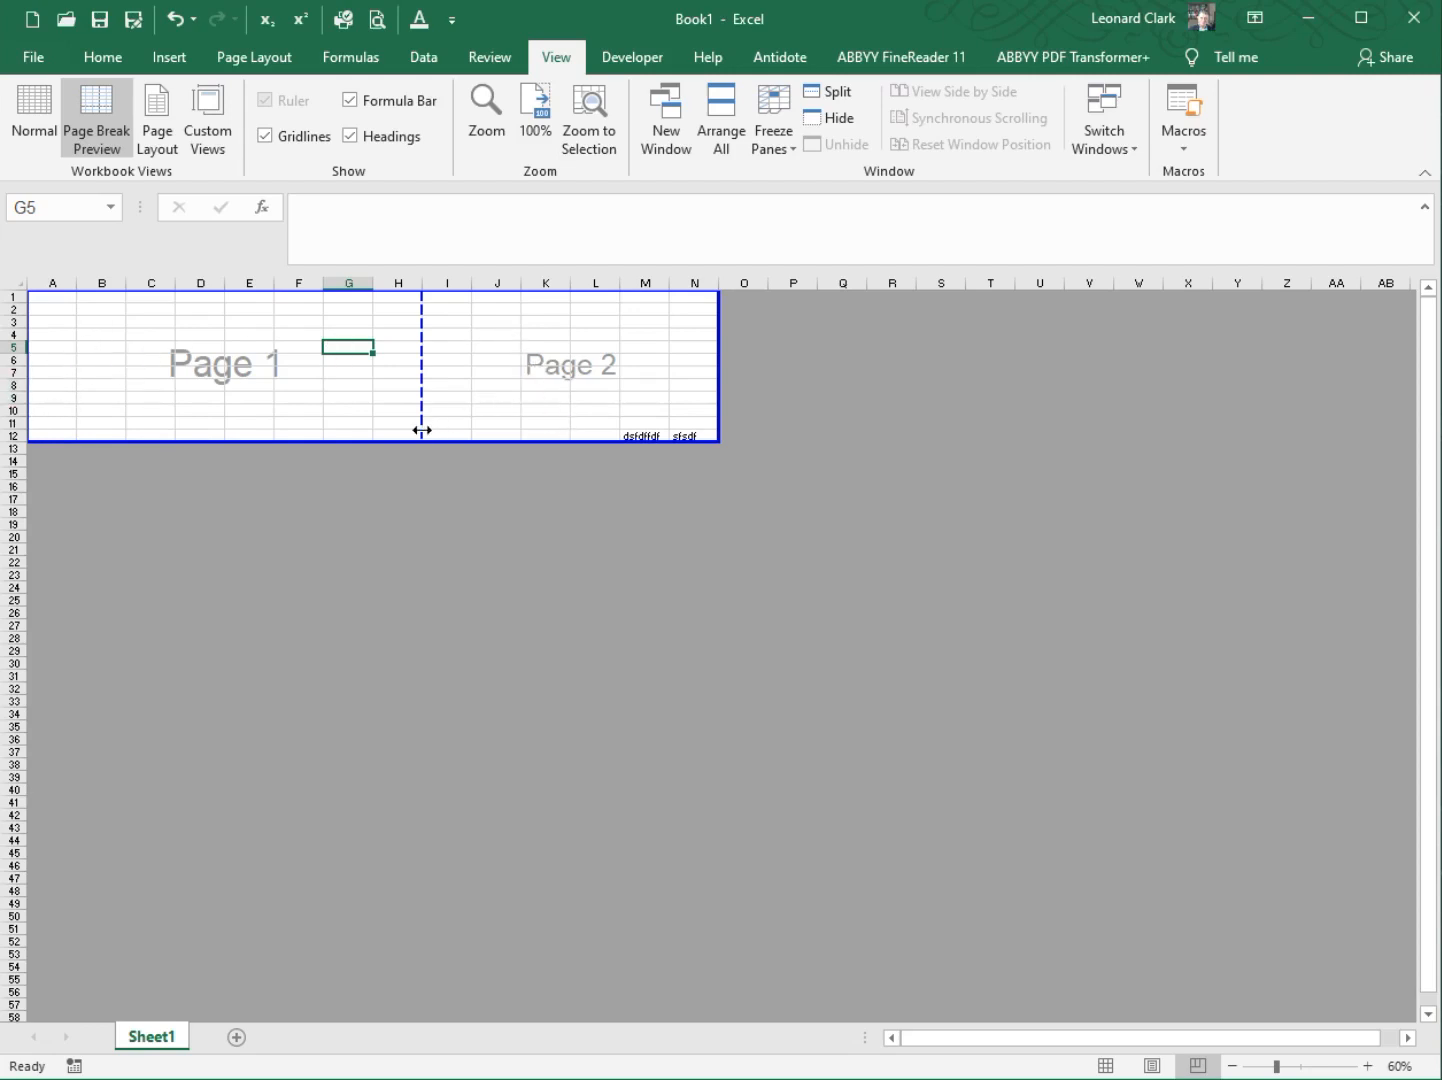
pyautogui.click(166, 130)
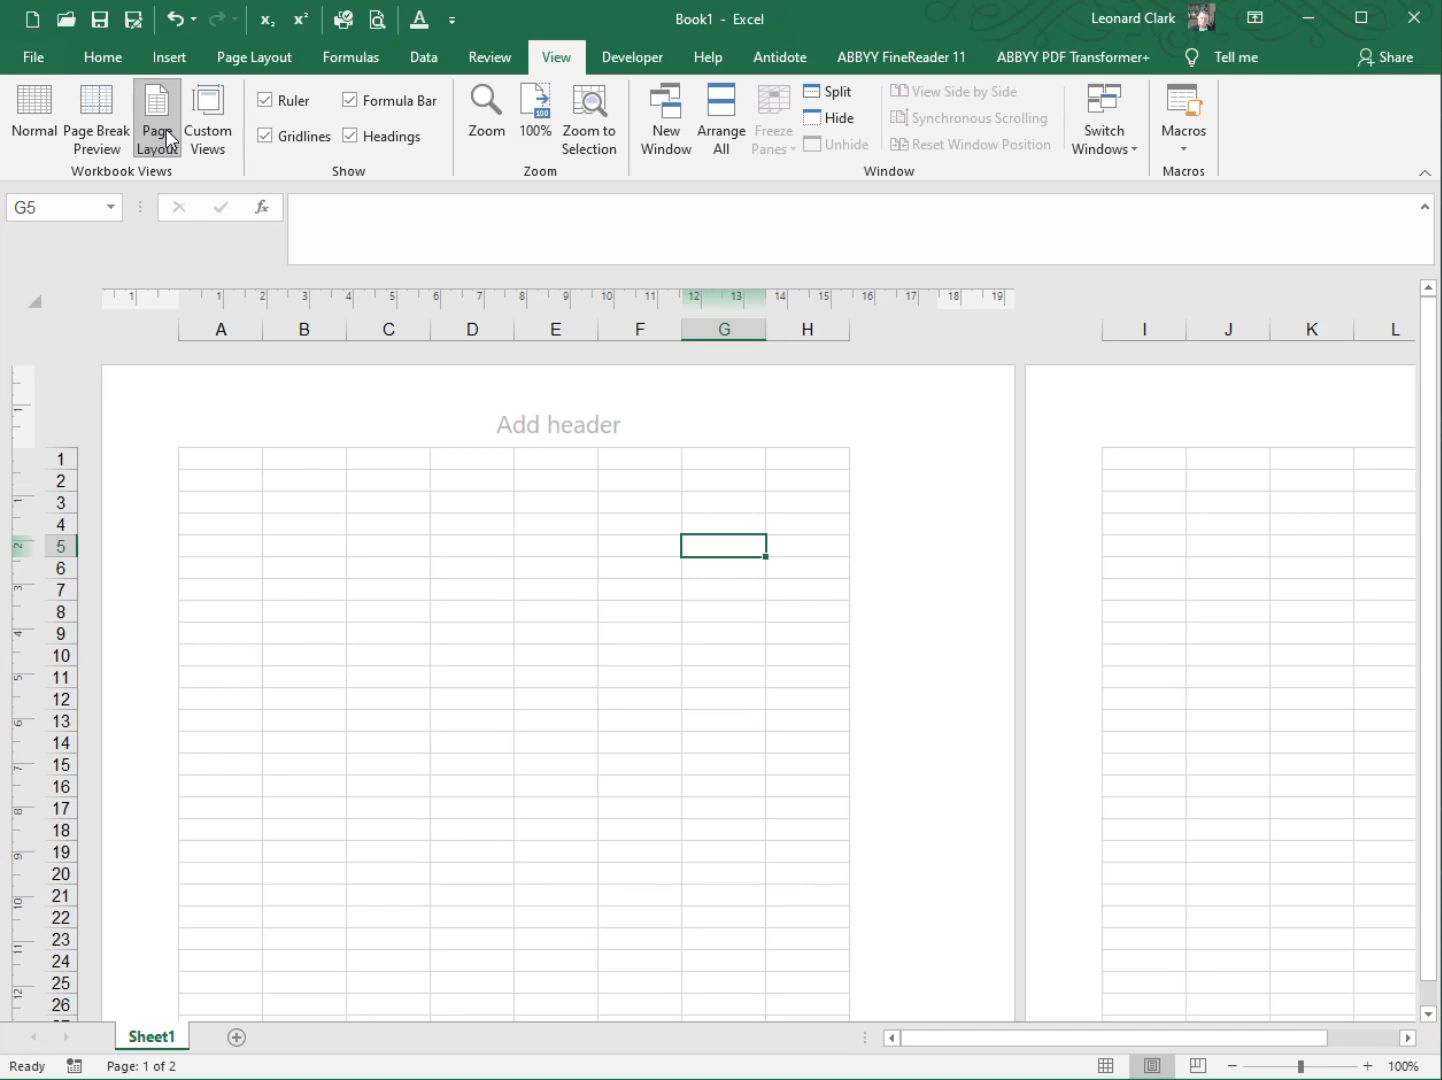
pyautogui.click(36, 110)
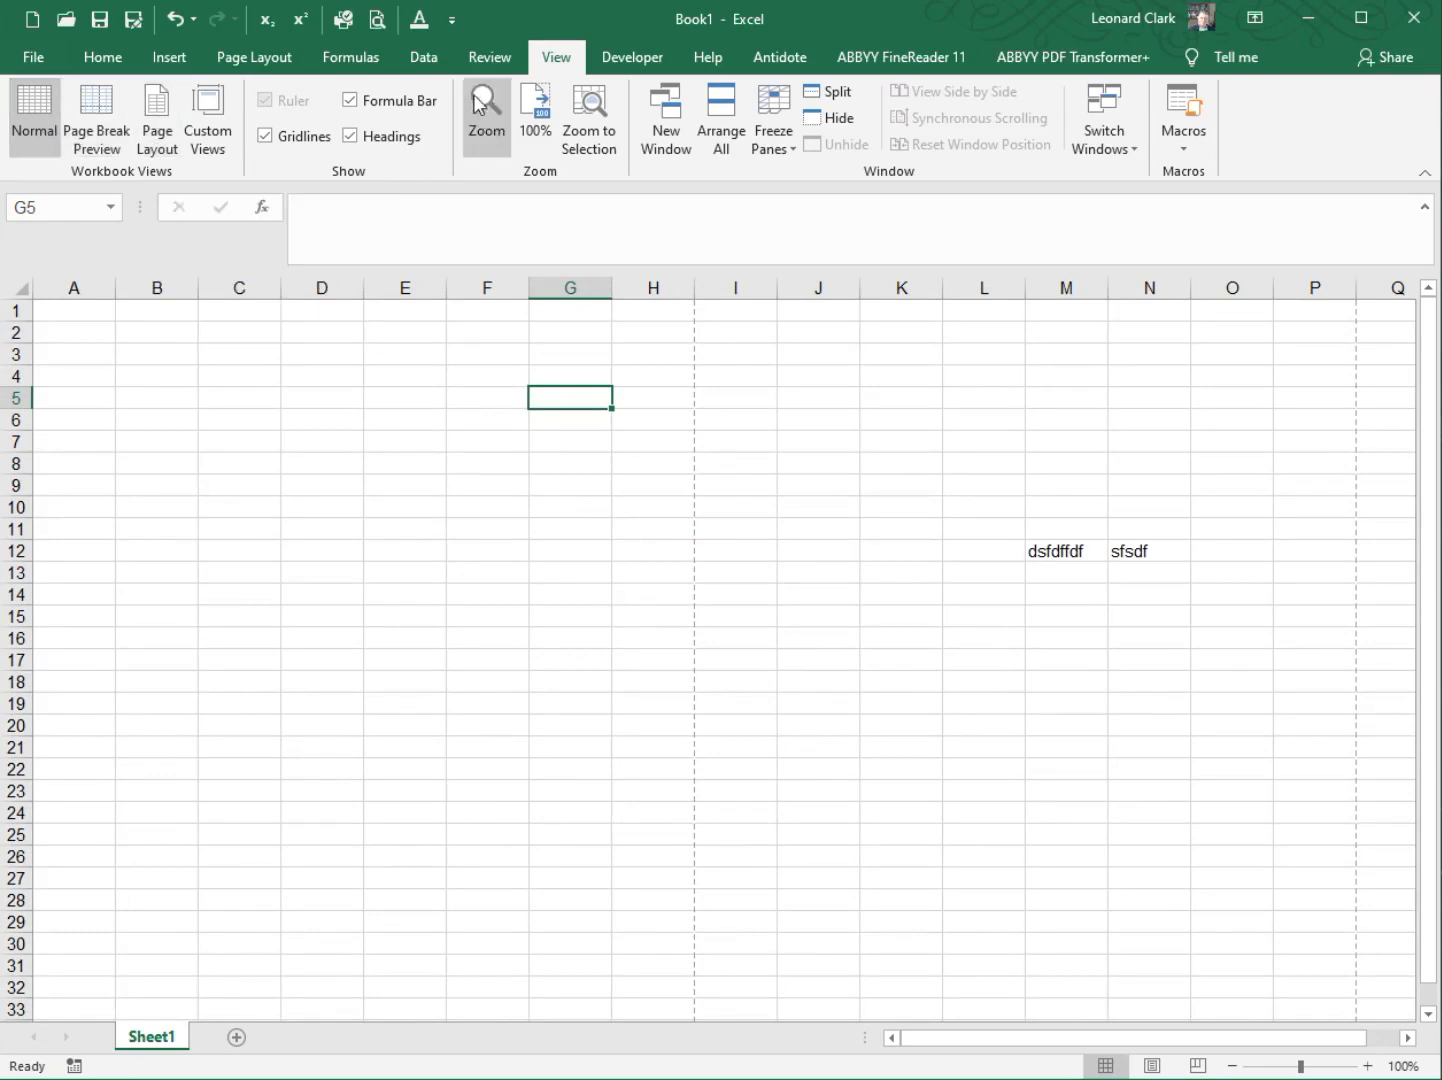
# - Set new workbooks to include 3 sheets in the General options and apply the change
pyautogui.click(452, 20)
pyautogui.click(510, 414)
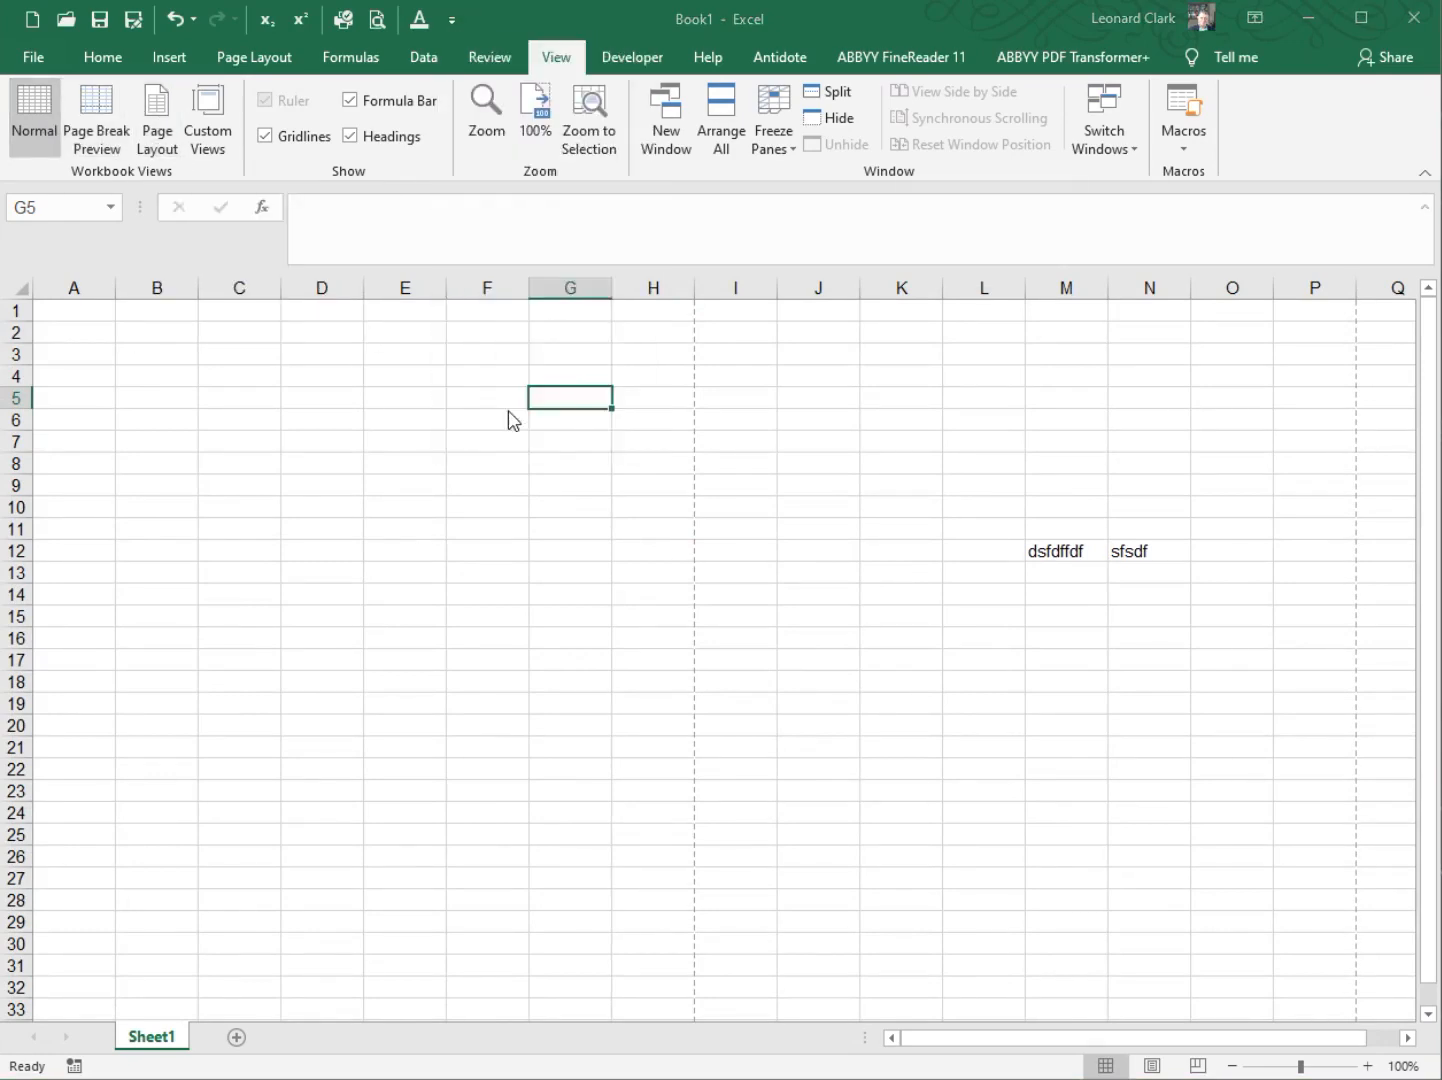
pyautogui.click(319, 208)
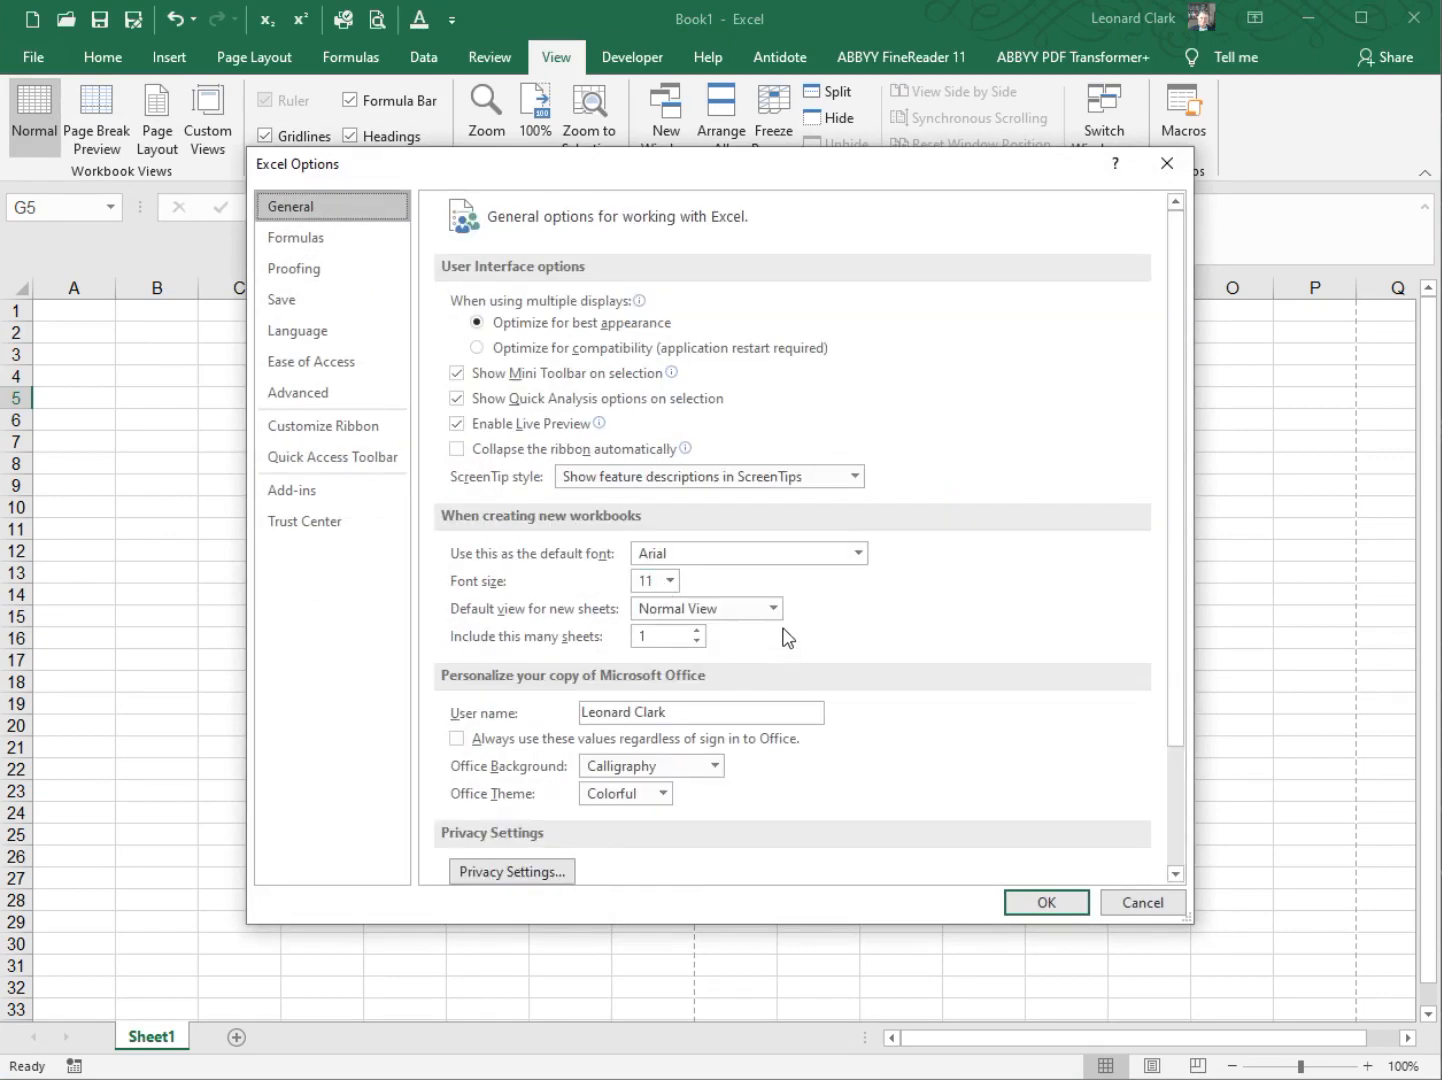
pyautogui.click(697, 631)
pyautogui.click(697, 631)
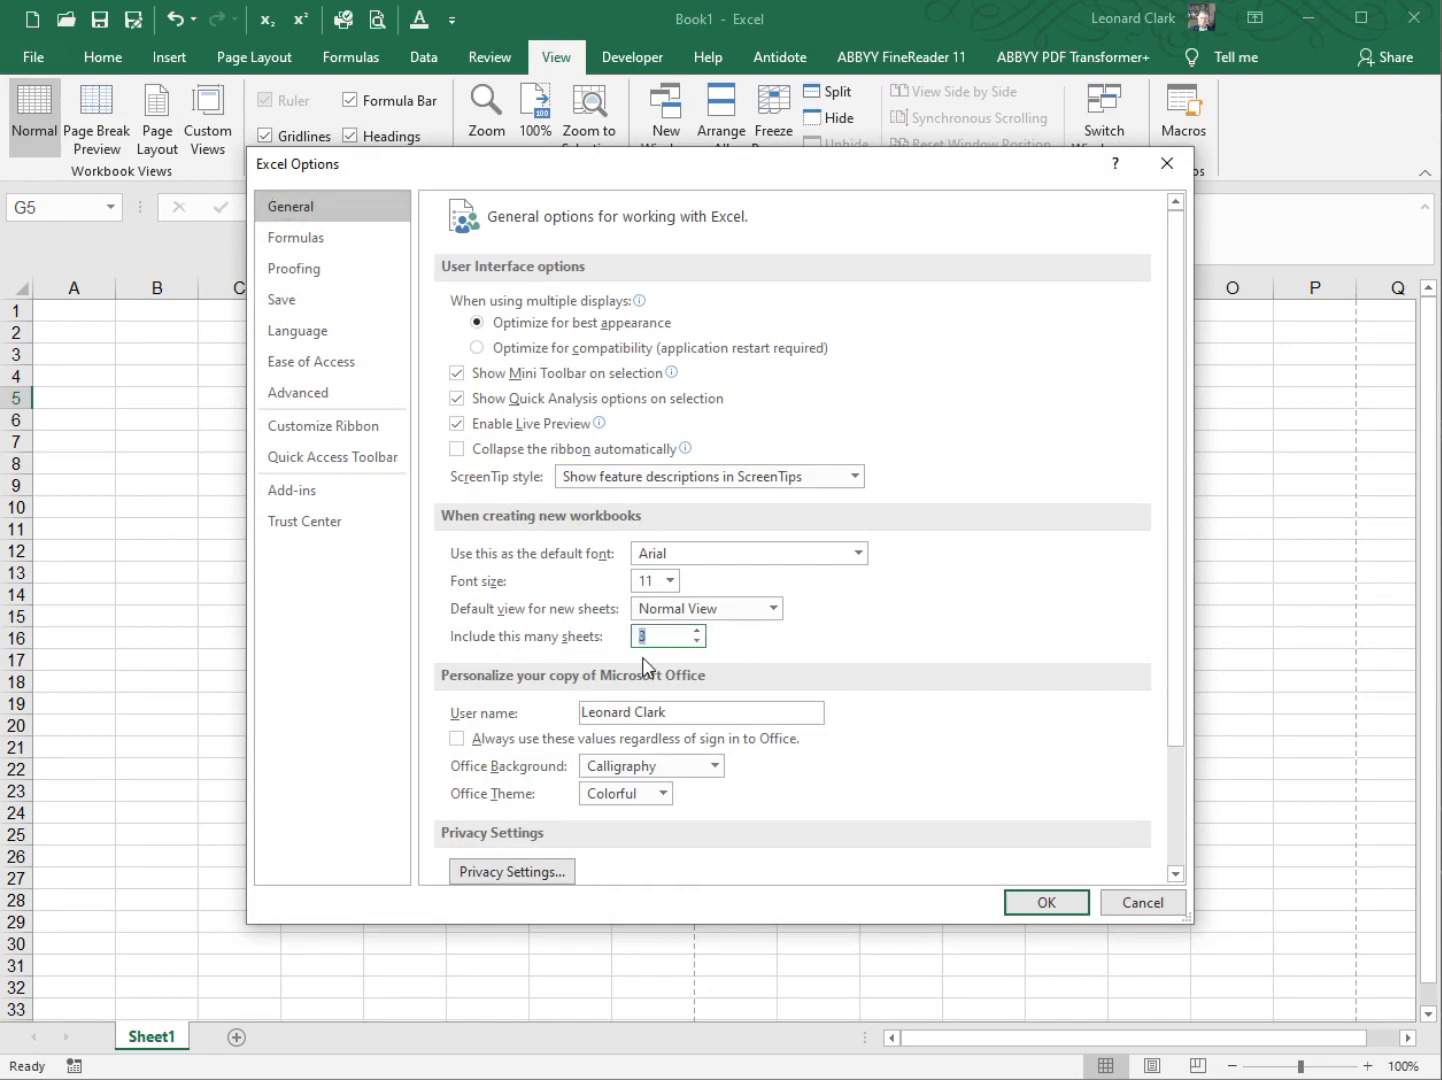
pyautogui.click(1043, 904)
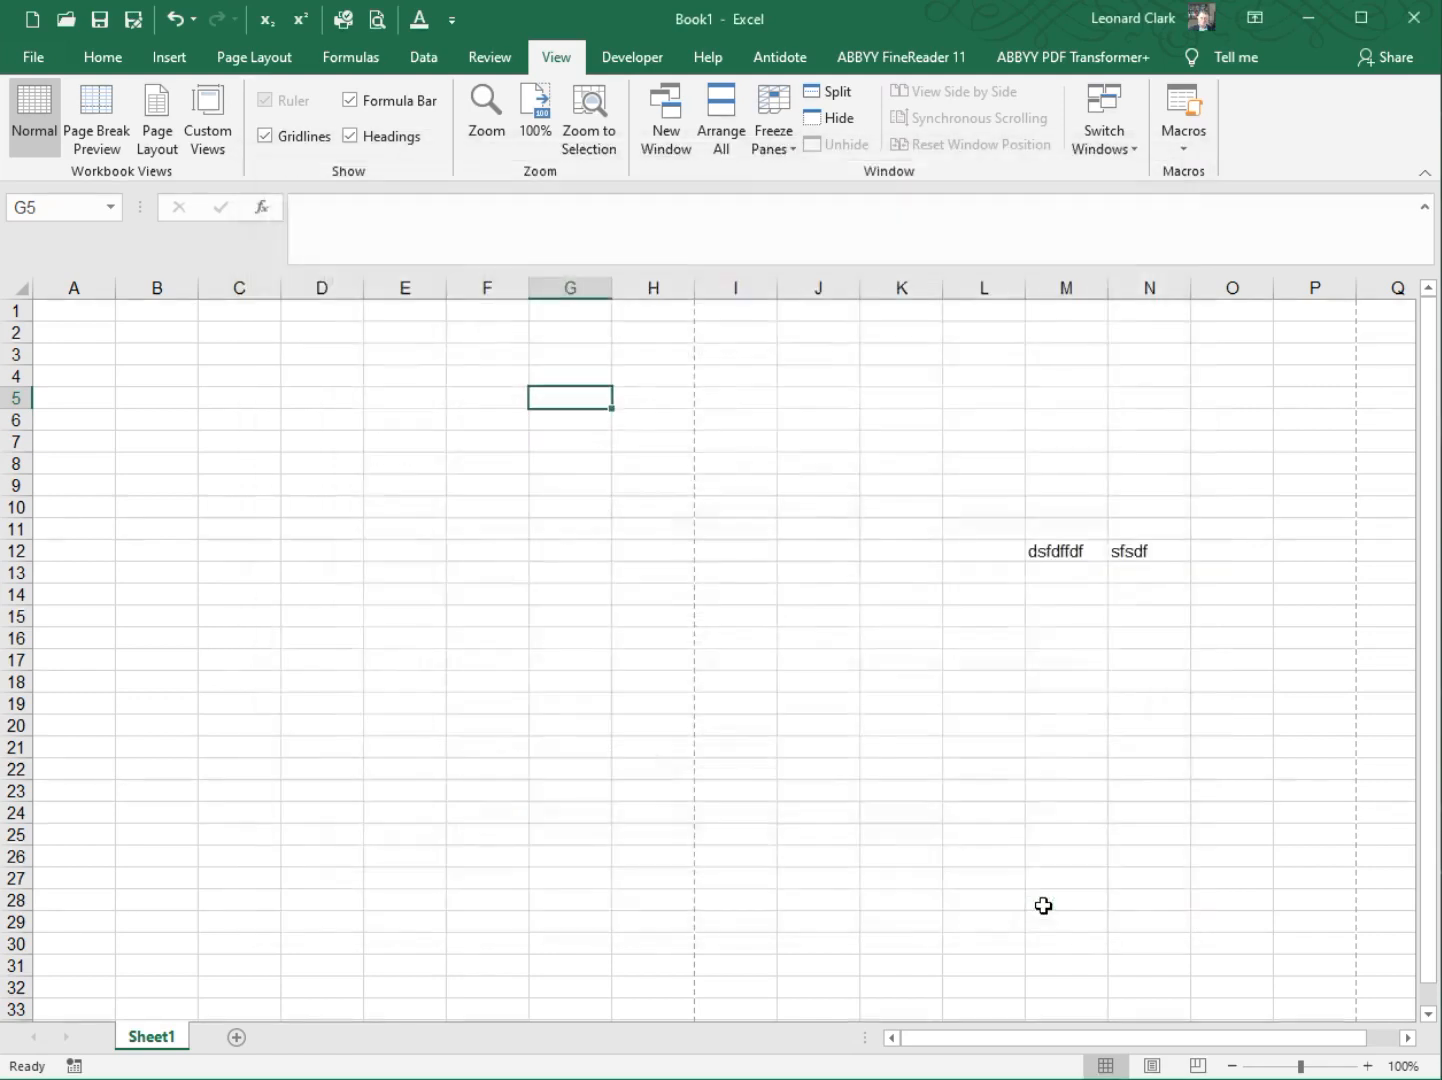
# - Close the workbook containing the sample text without saving and create a new blank workbook
pyautogui.click(1413, 18)
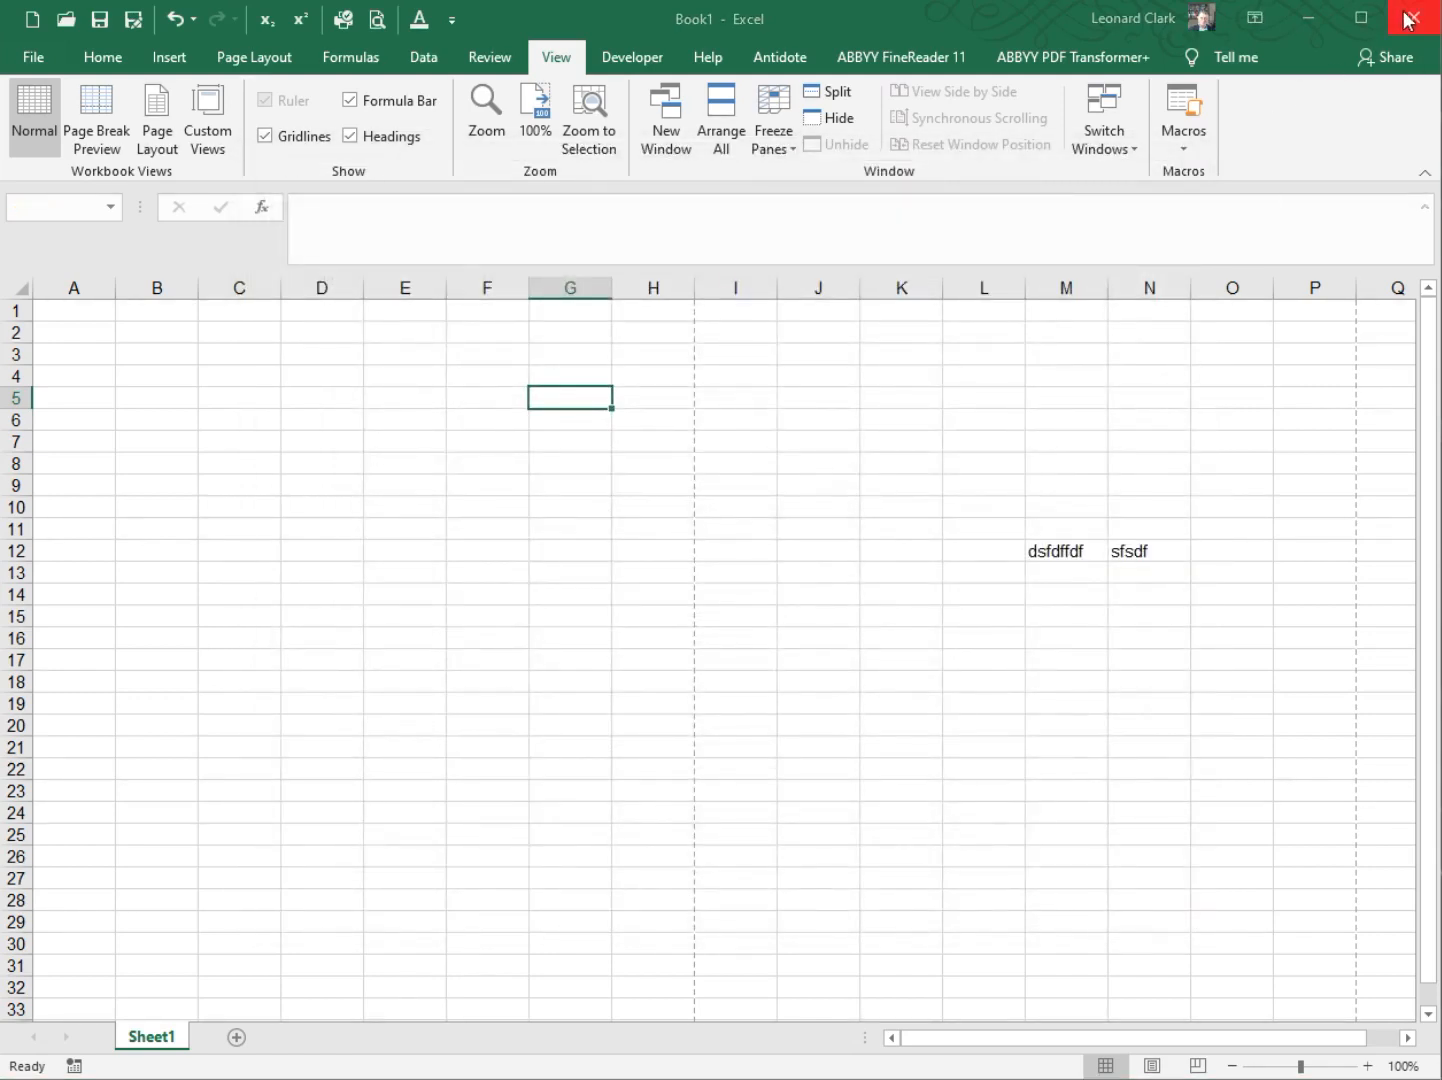
pyautogui.click(790, 690)
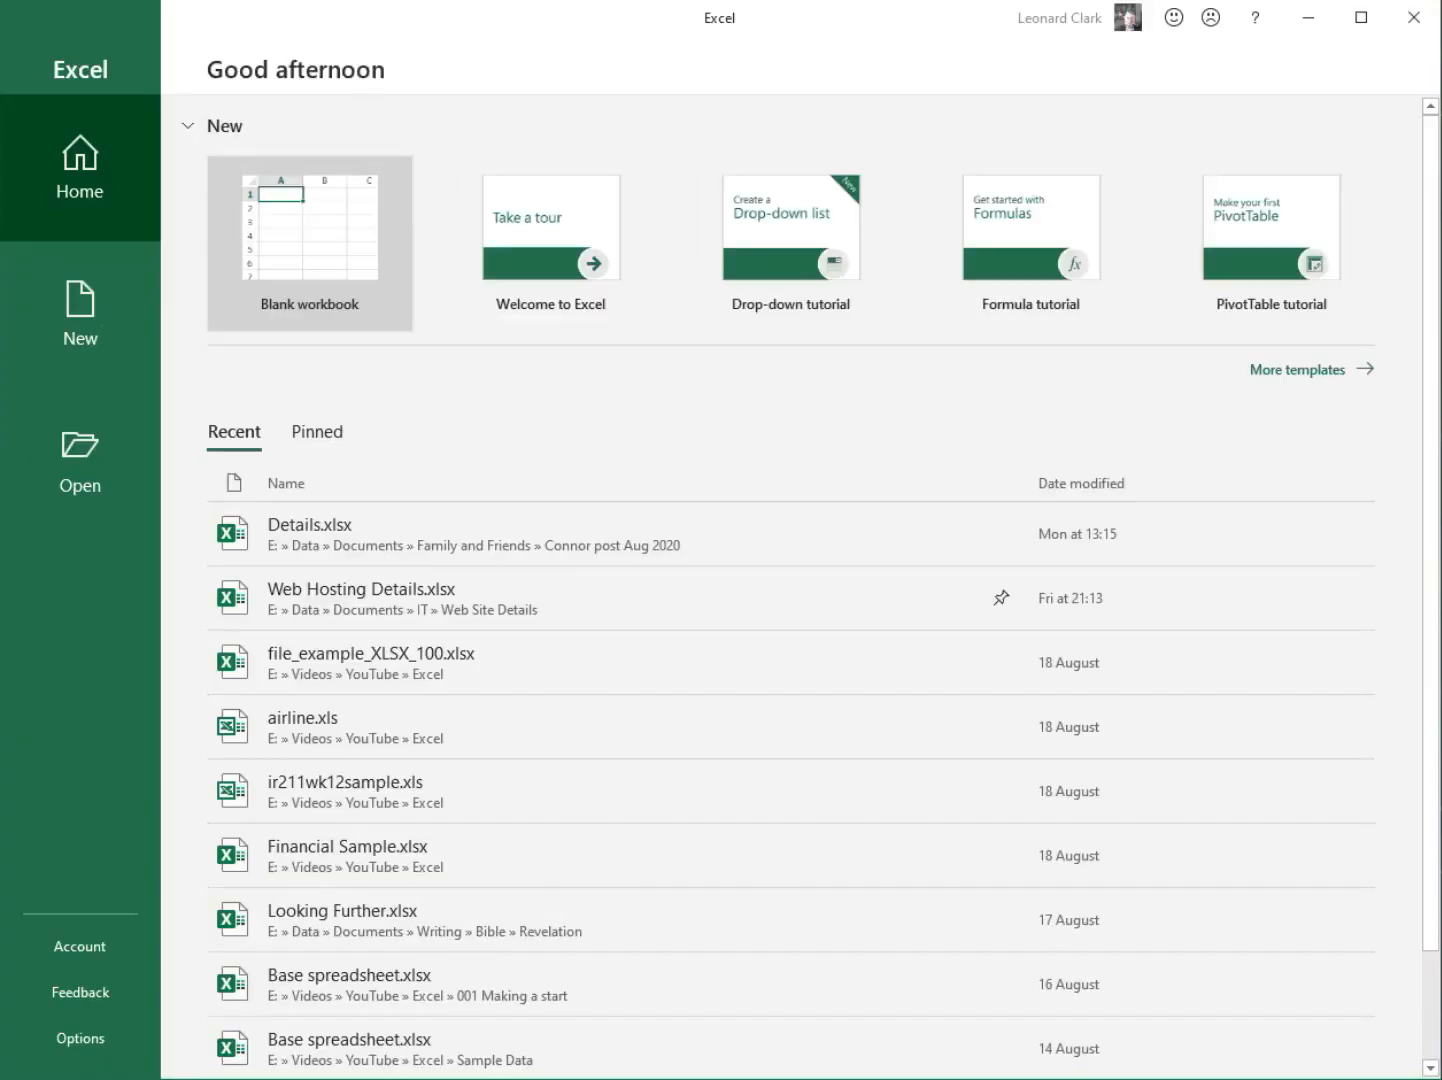
pyautogui.click(268, 308)
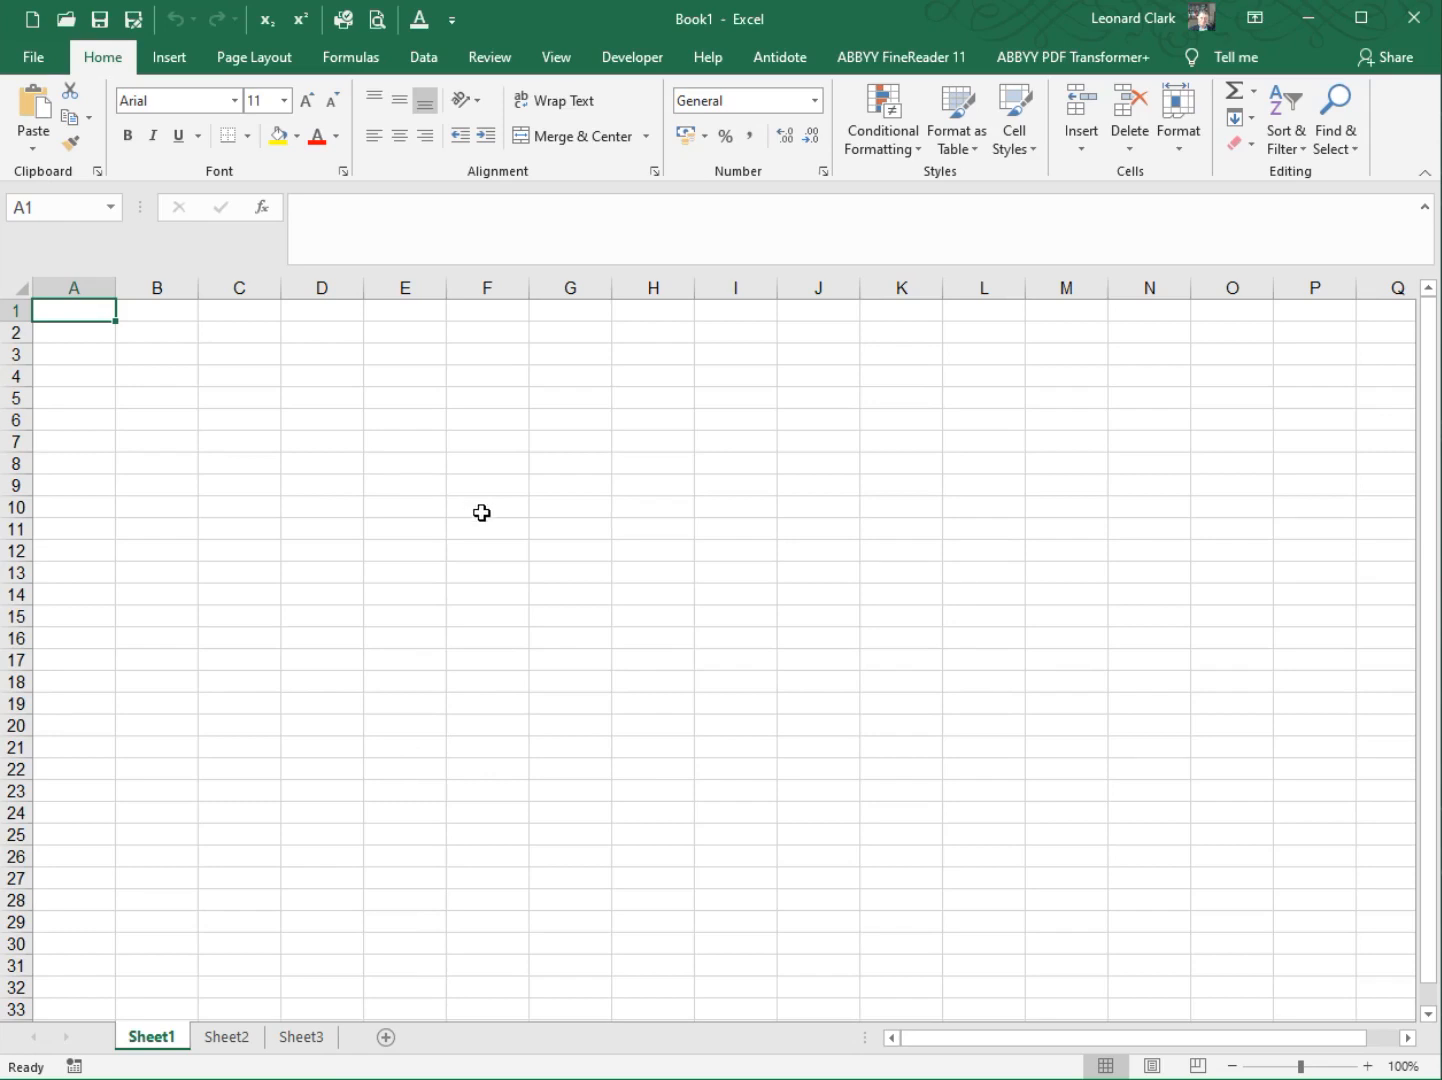
# - Examine the Office Background and Office Theme choices in the General options, keeping the current selections
pyautogui.click(452, 20)
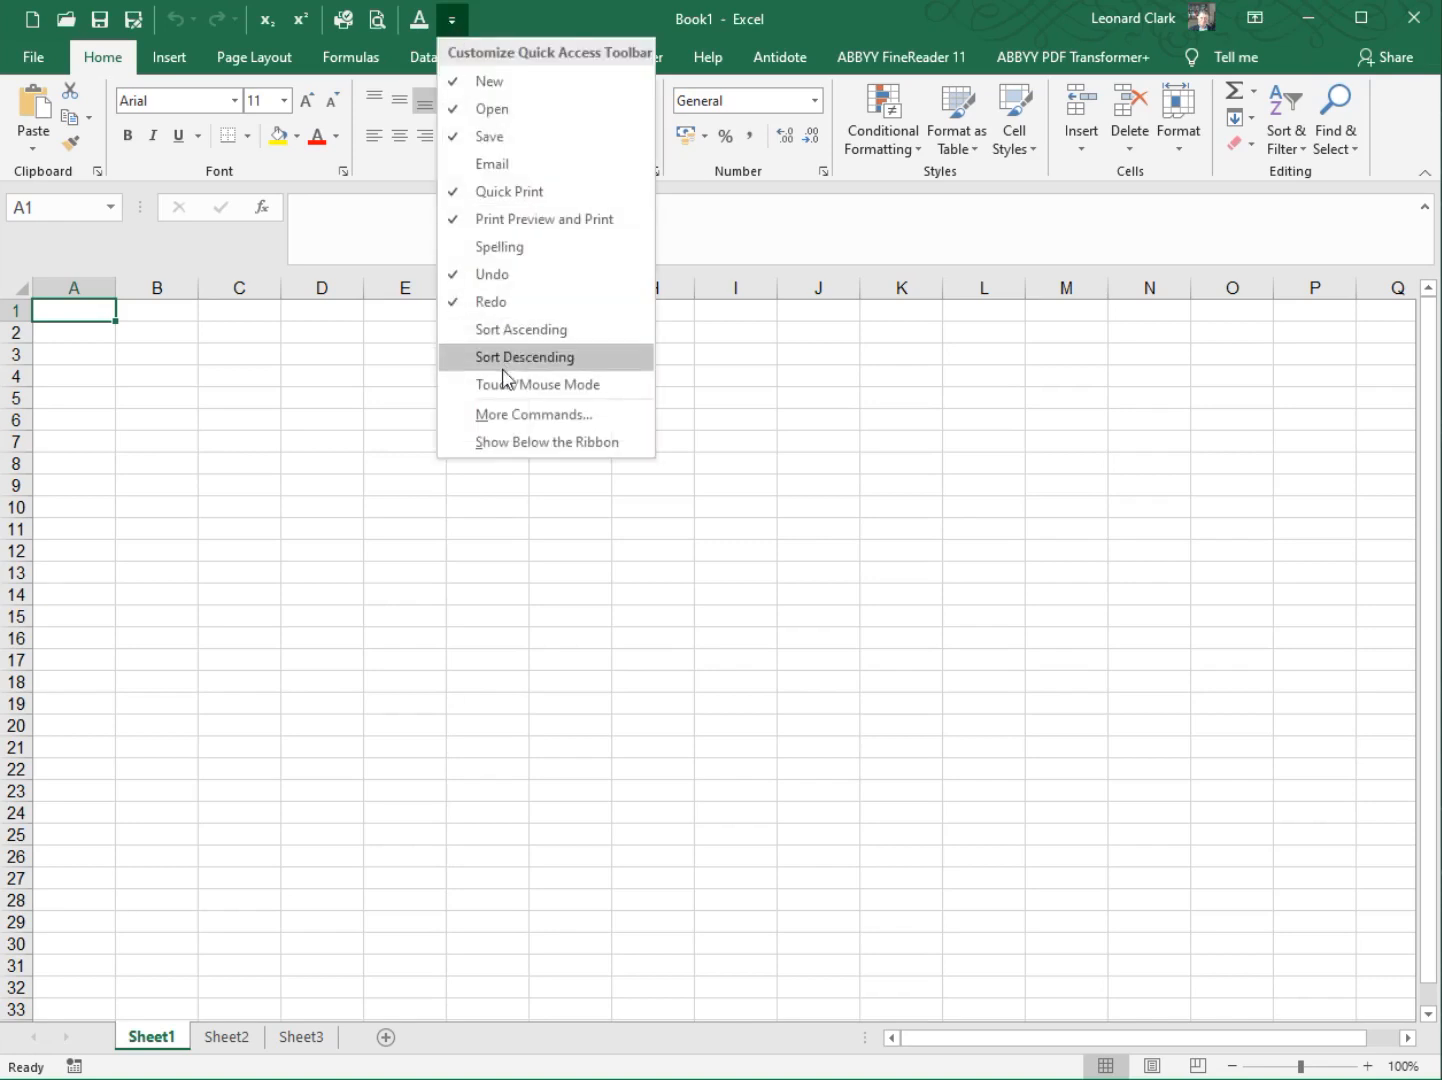
pyautogui.click(507, 412)
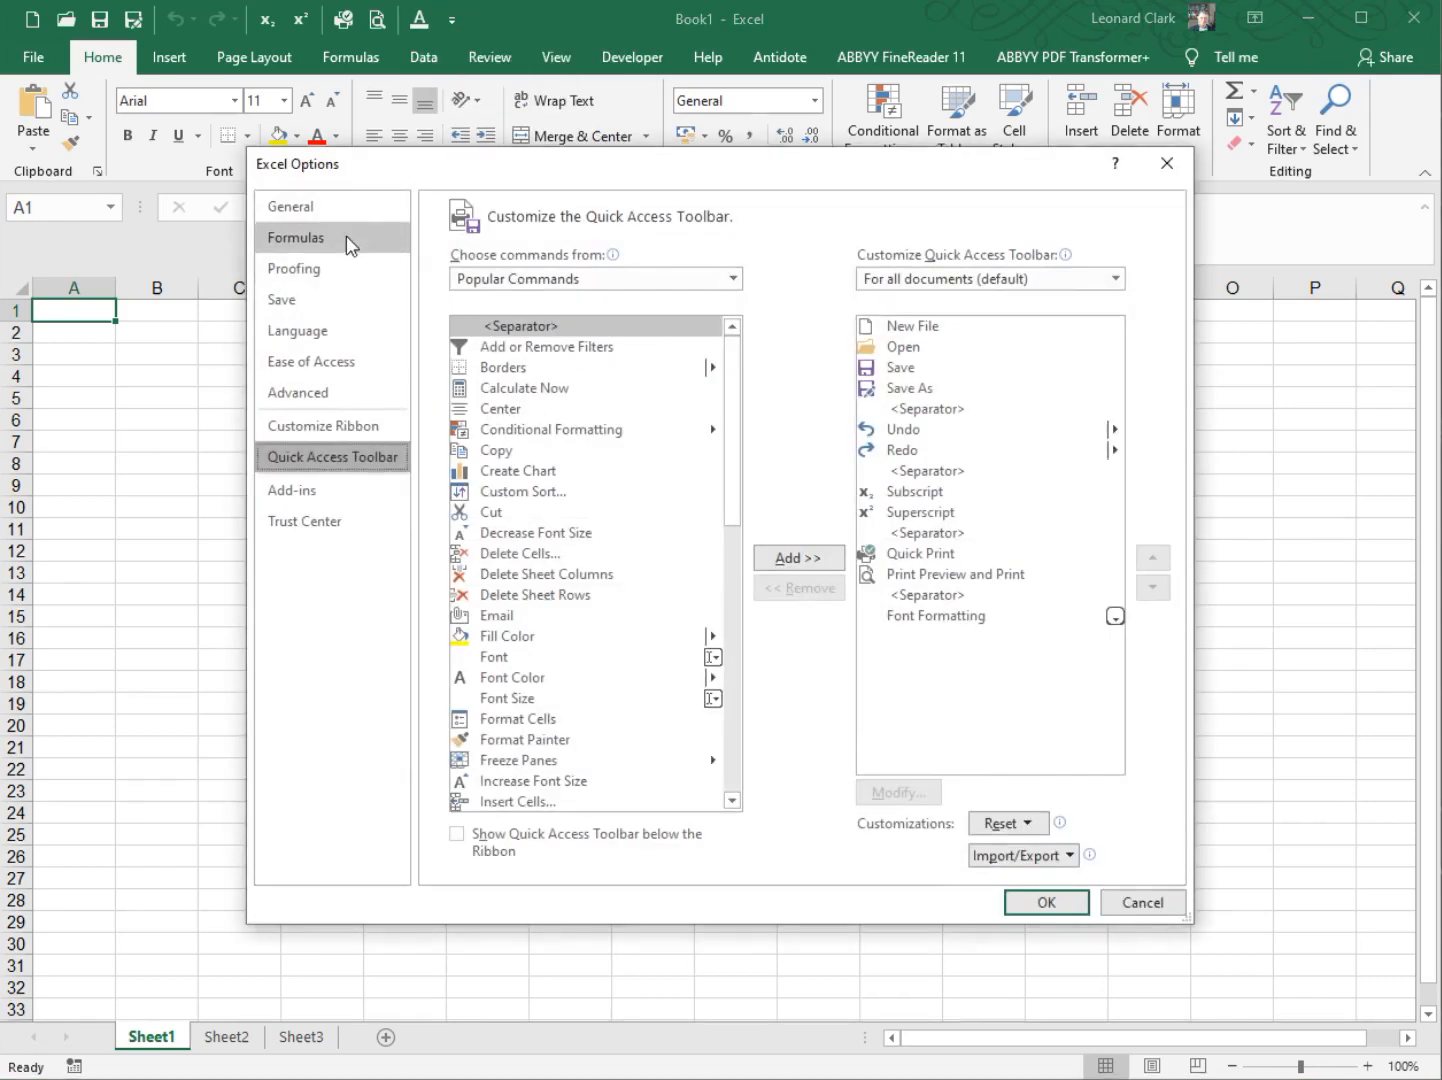
pyautogui.click(331, 204)
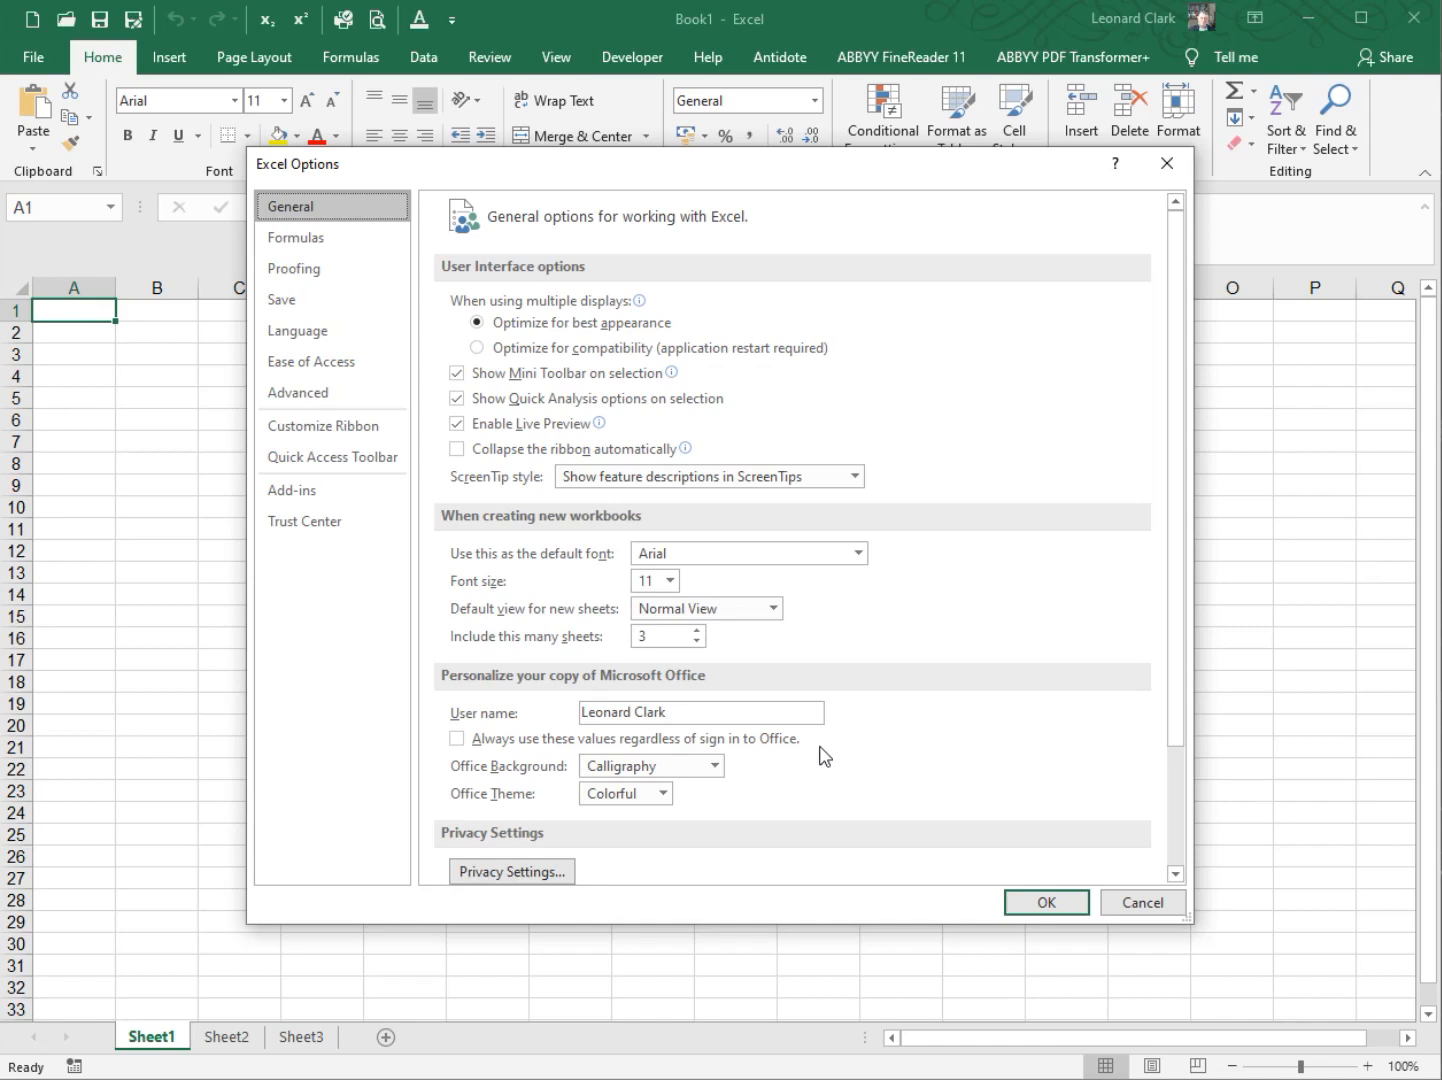
pyautogui.click(716, 767)
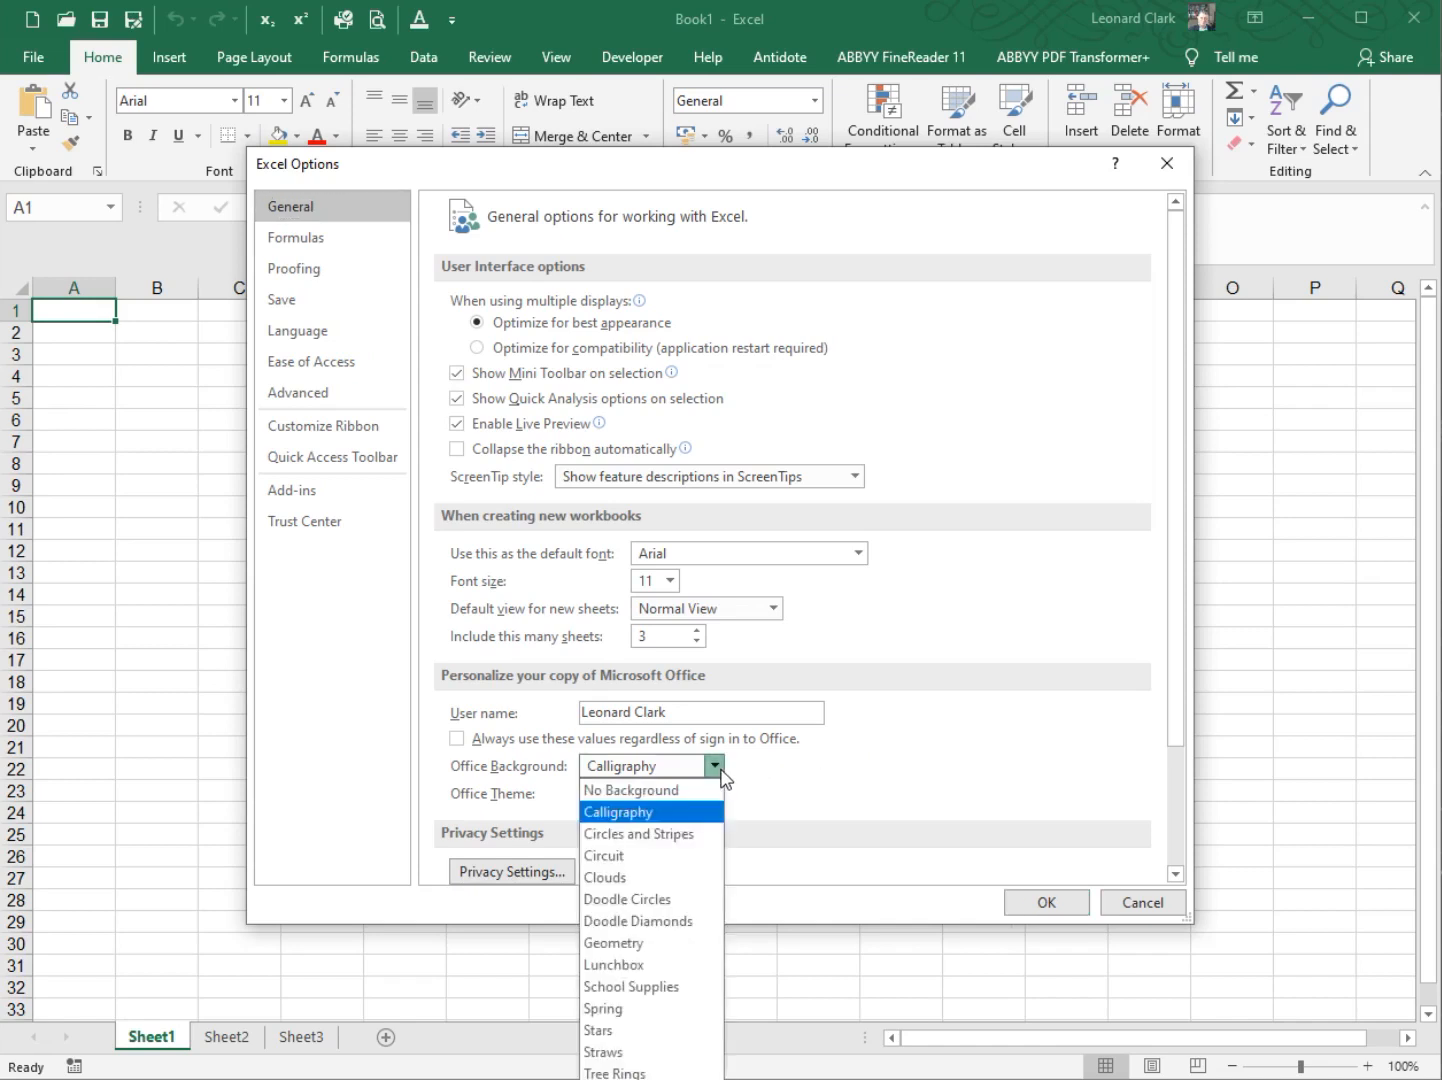
pyautogui.click(721, 770)
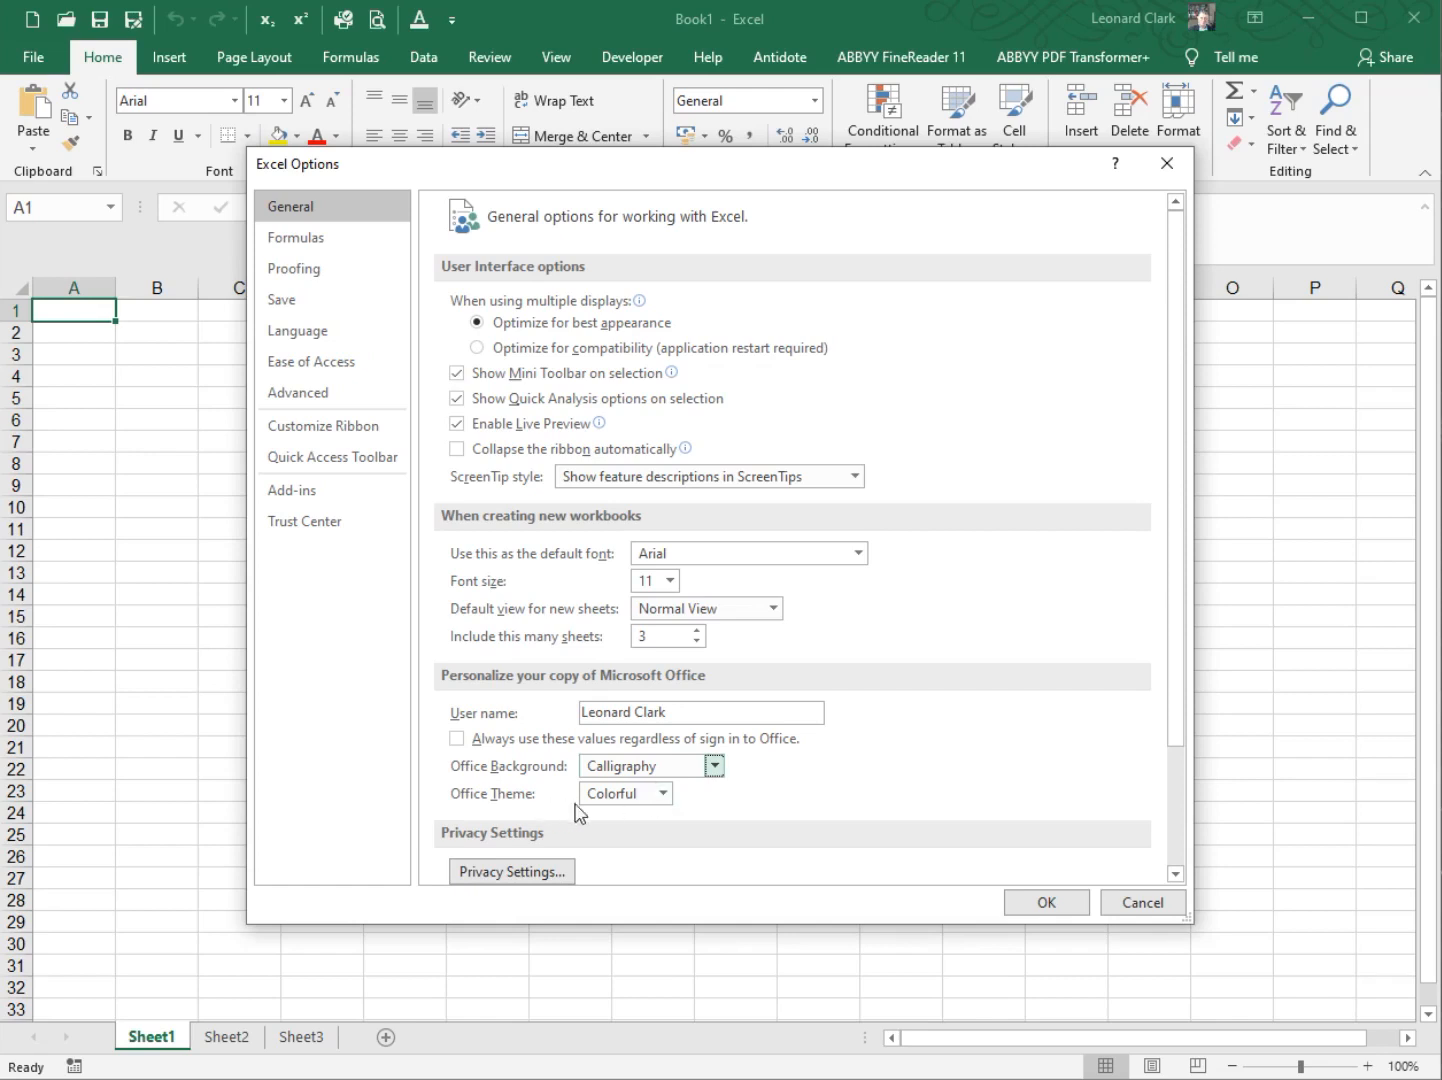
pyautogui.click(662, 793)
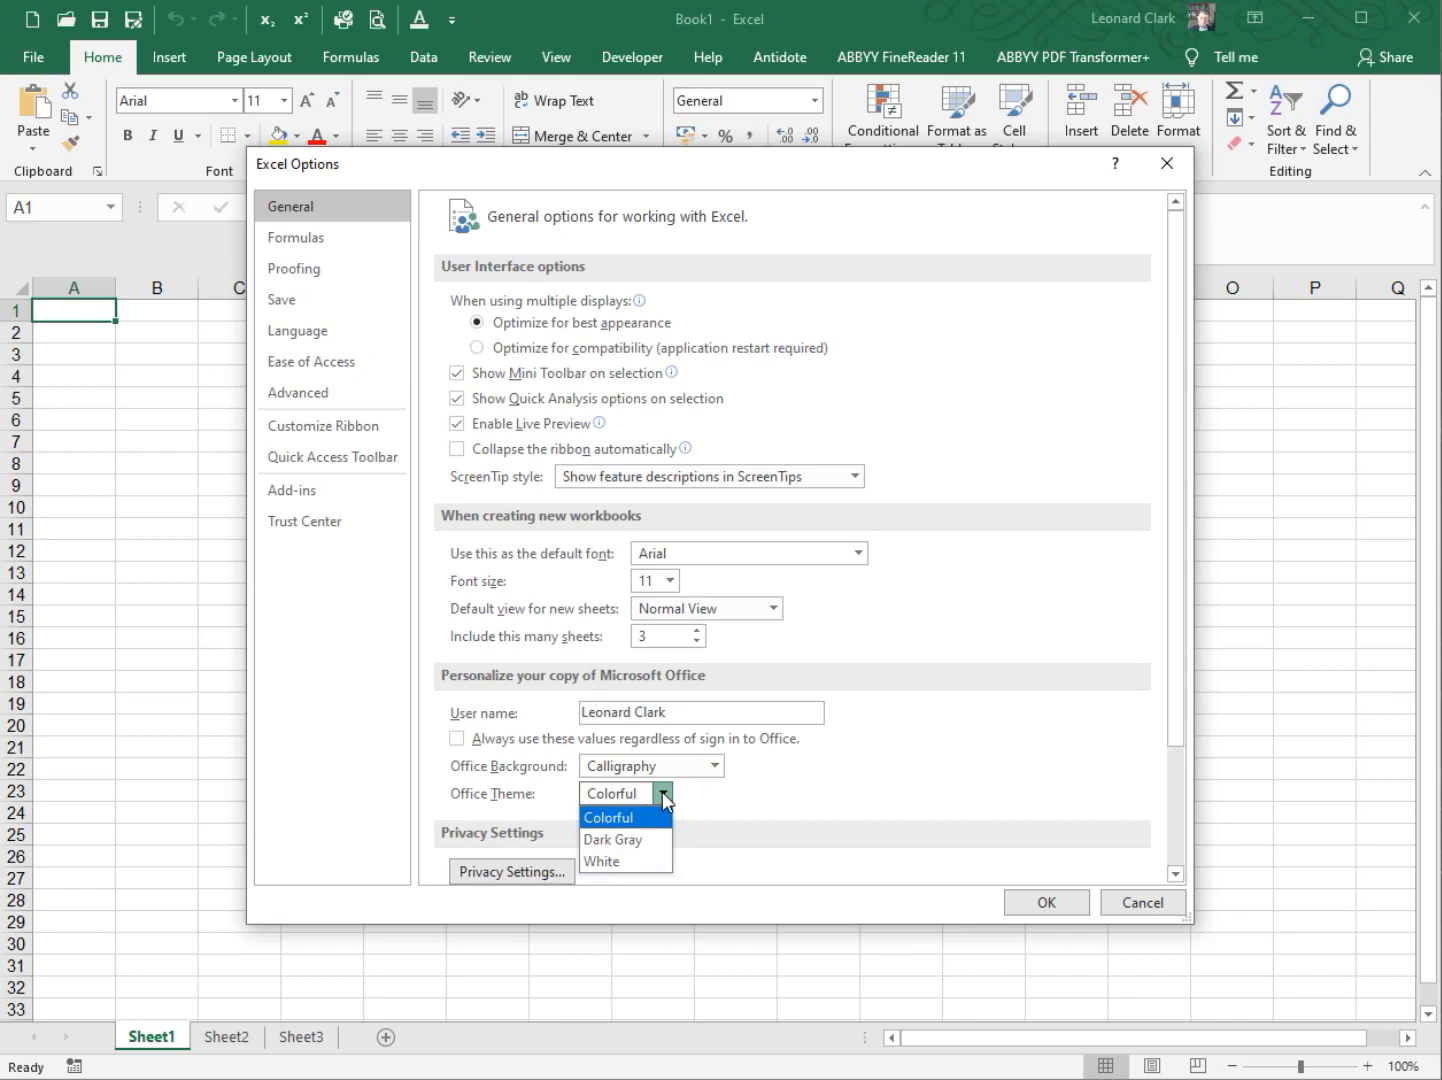
pyautogui.click(662, 793)
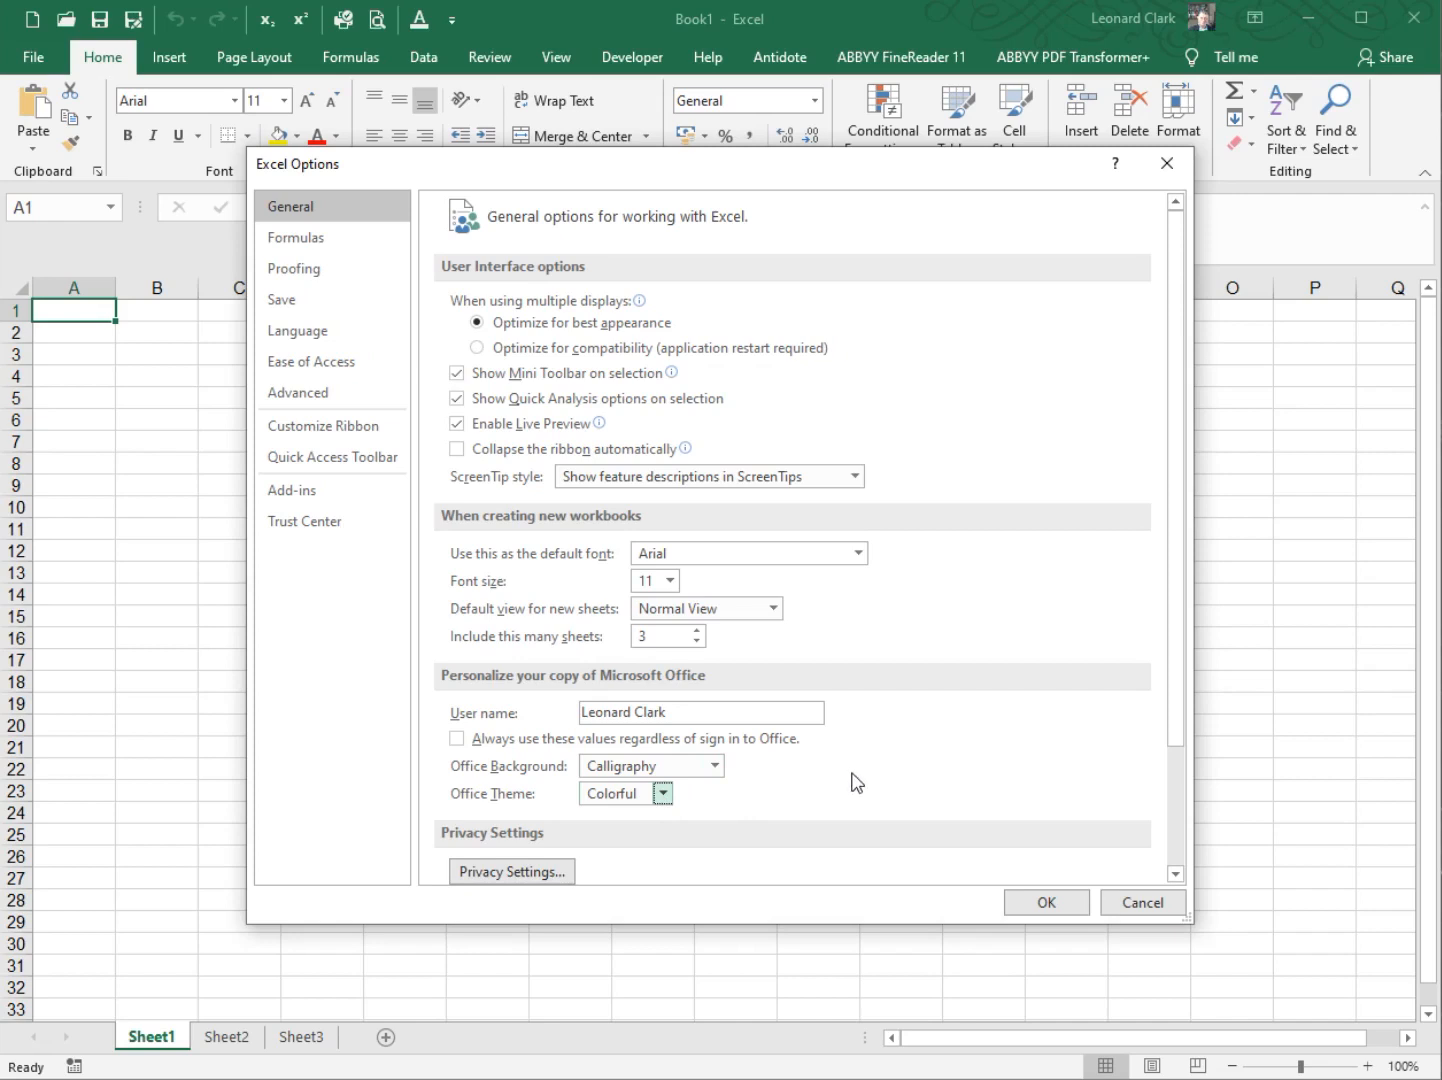
# - Review the diagnostic data and connected experiences in the Privacy Settings without changing them, and close the options
pyautogui.moveTo(1181, 727); pyautogui.dragTo(1190, 850)
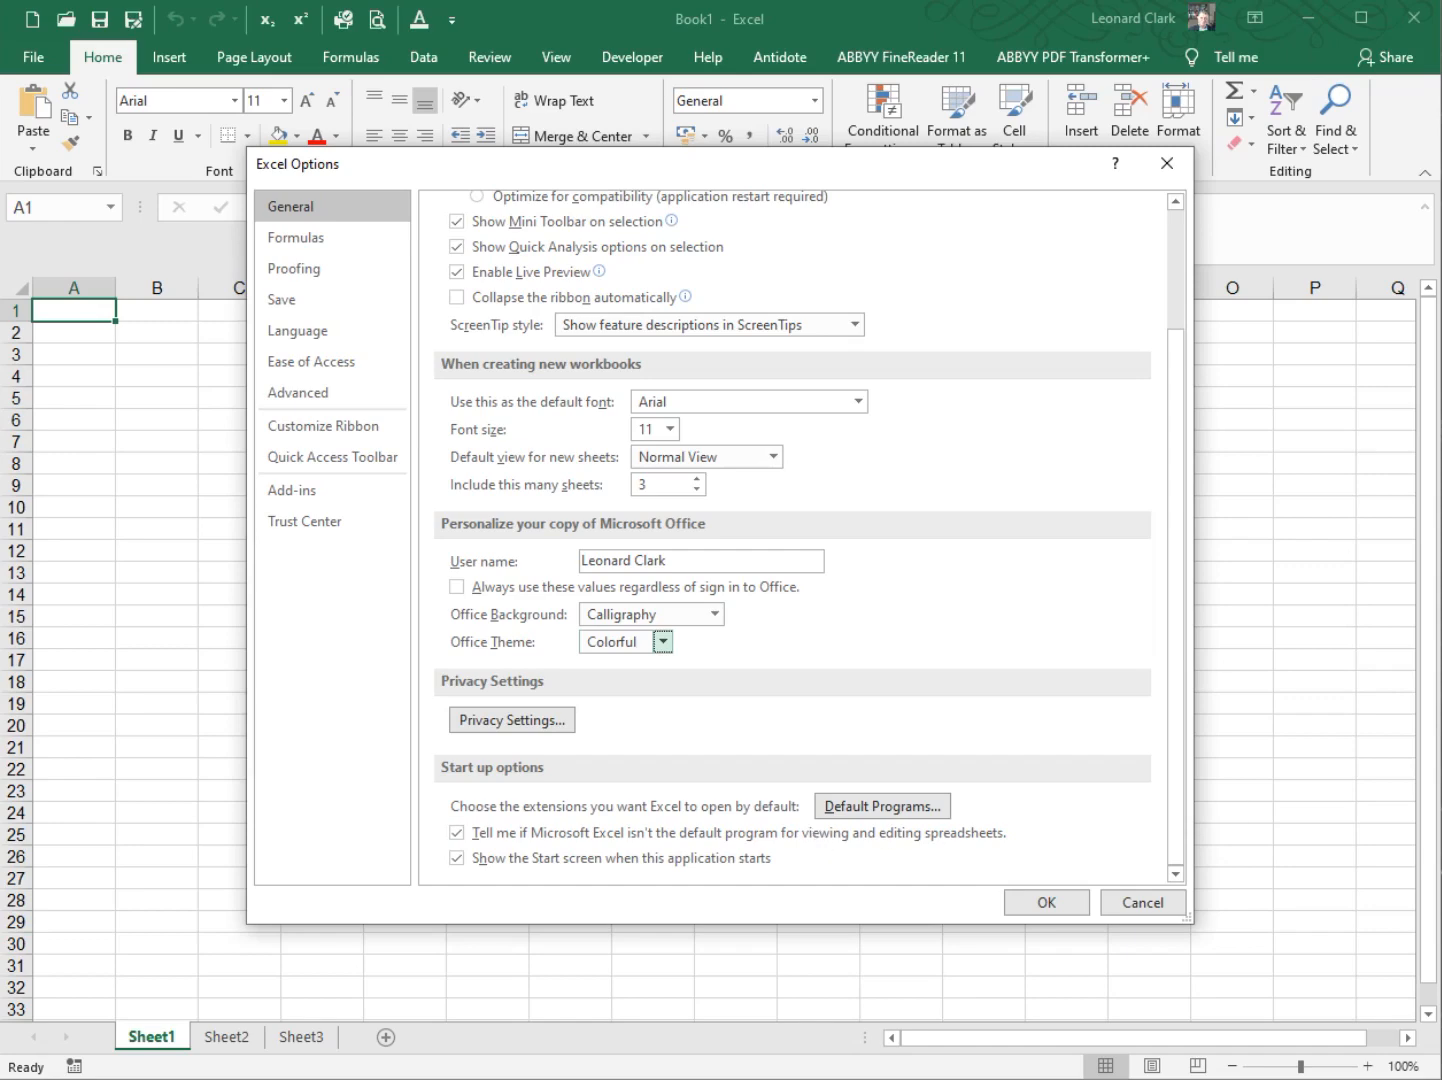
pyautogui.click(555, 724)
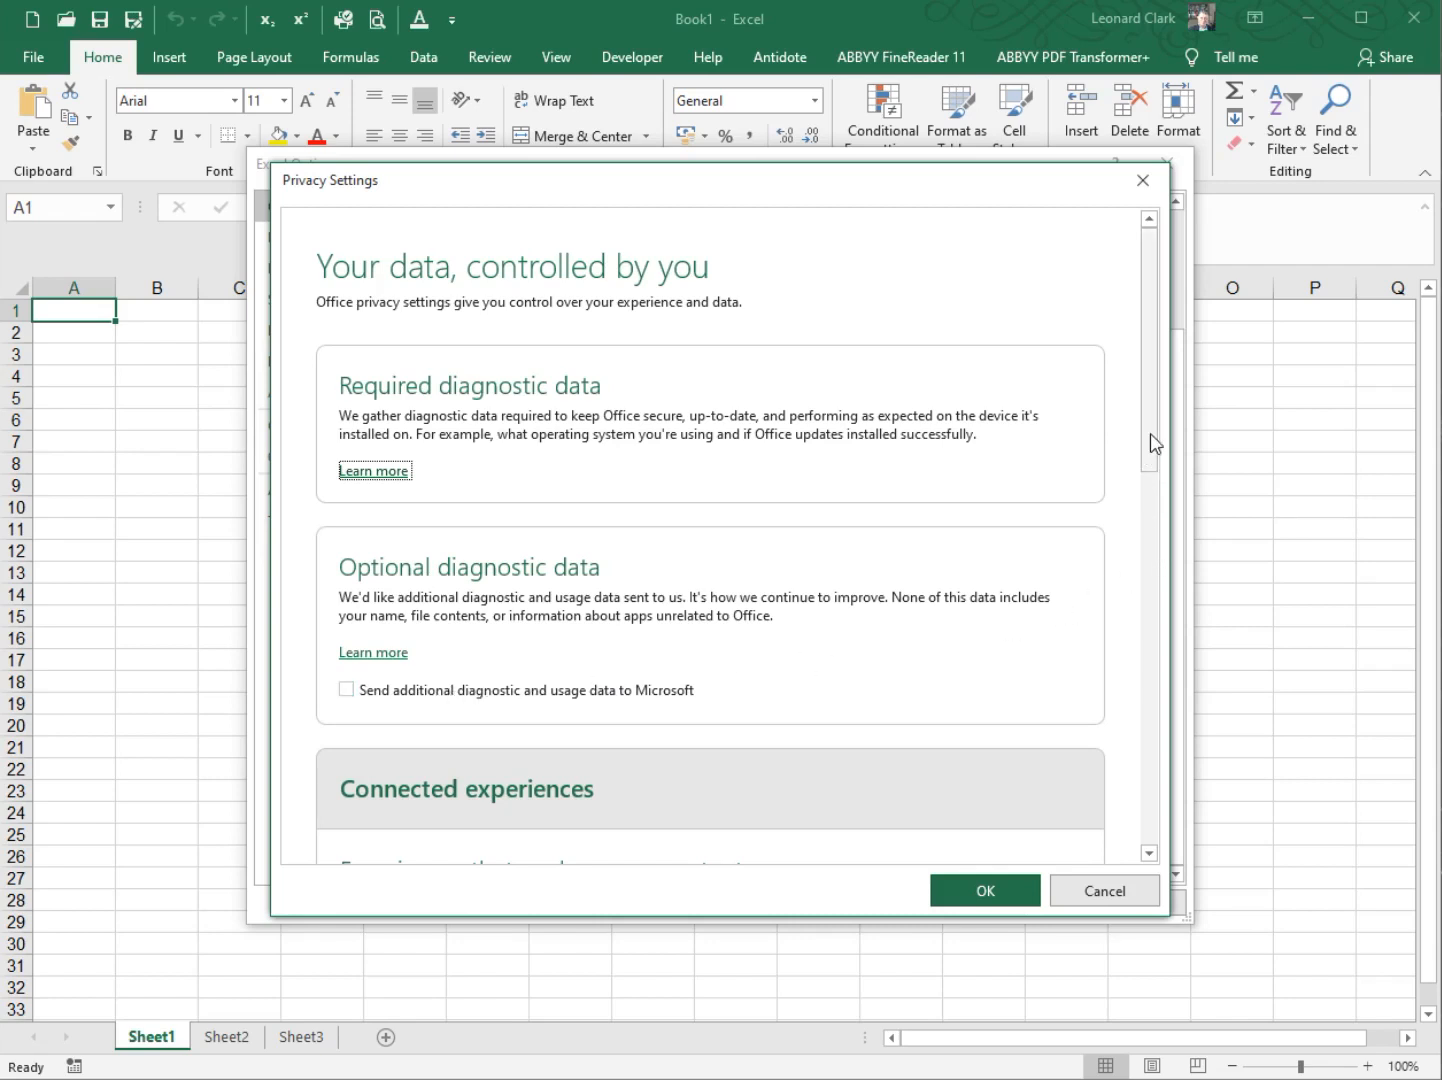
pyautogui.moveTo(1155, 443); pyautogui.dragTo(1181, 652)
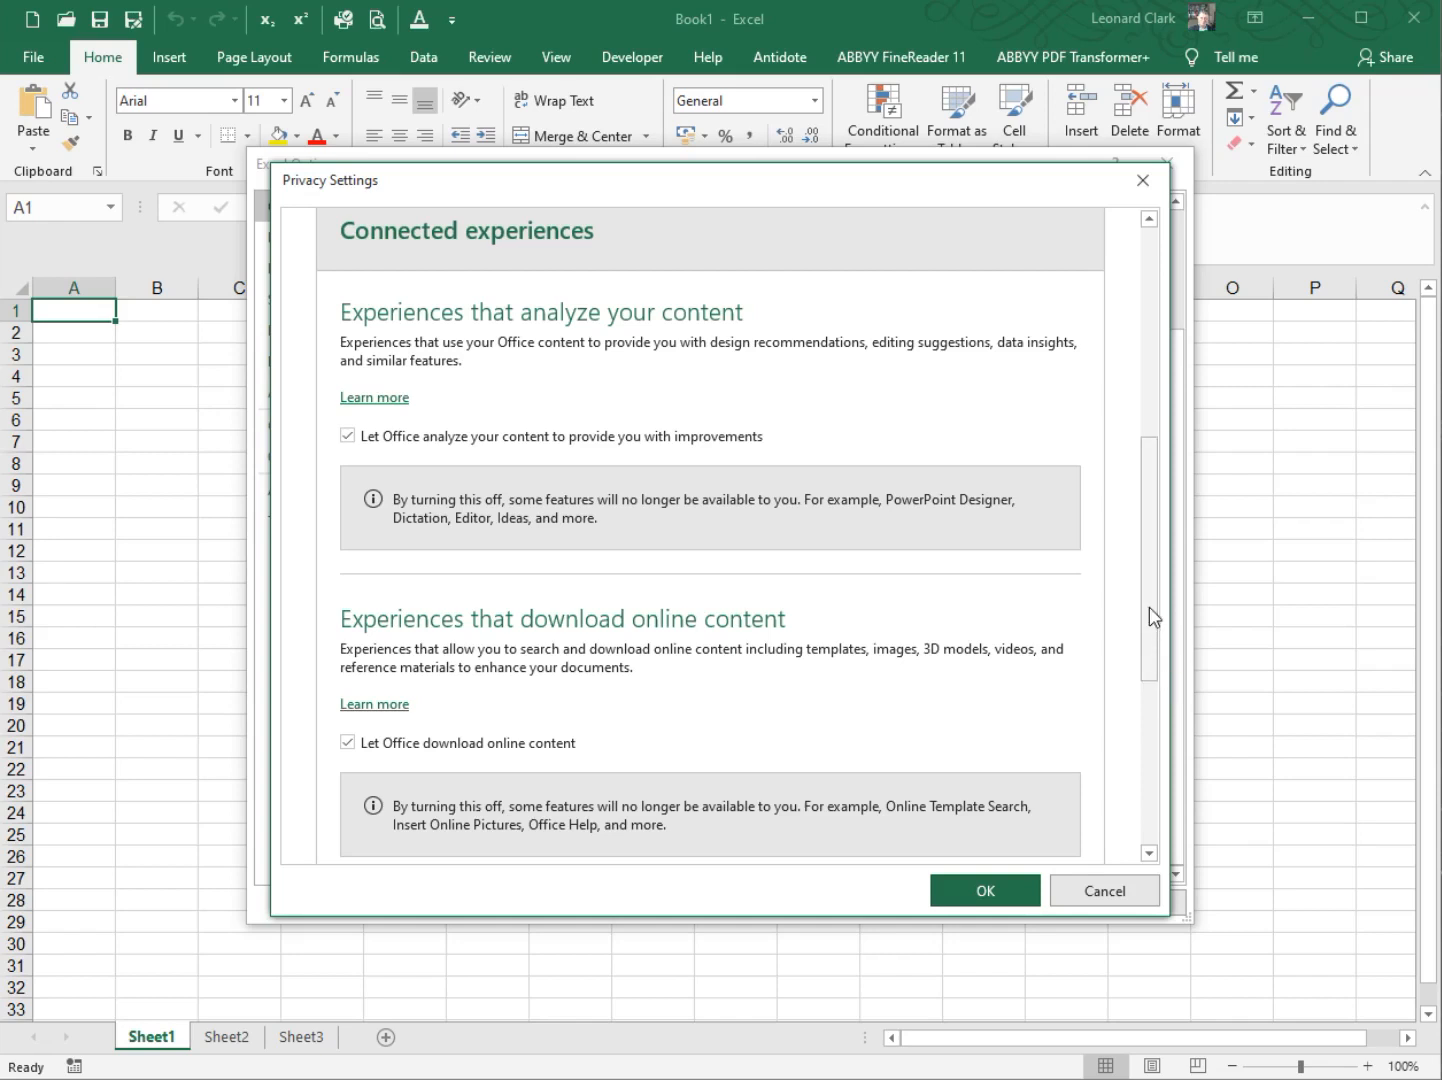
pyautogui.moveTo(1149, 617); pyautogui.dragTo(1153, 385)
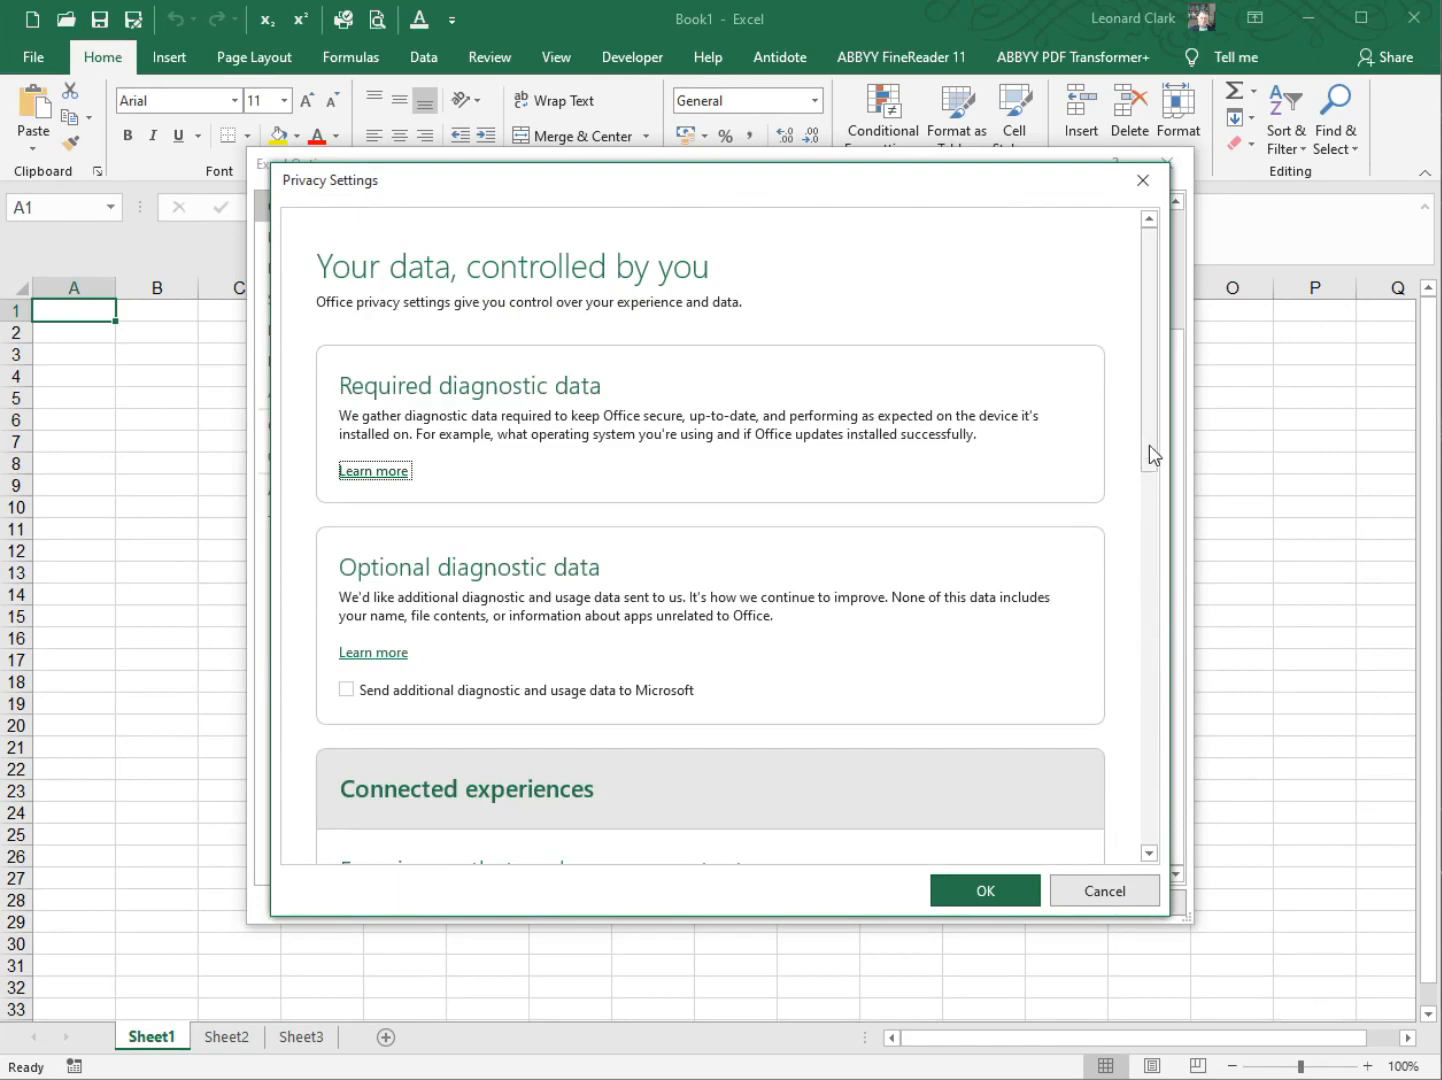
pyautogui.moveTo(1150, 443); pyautogui.dragTo(1150, 556)
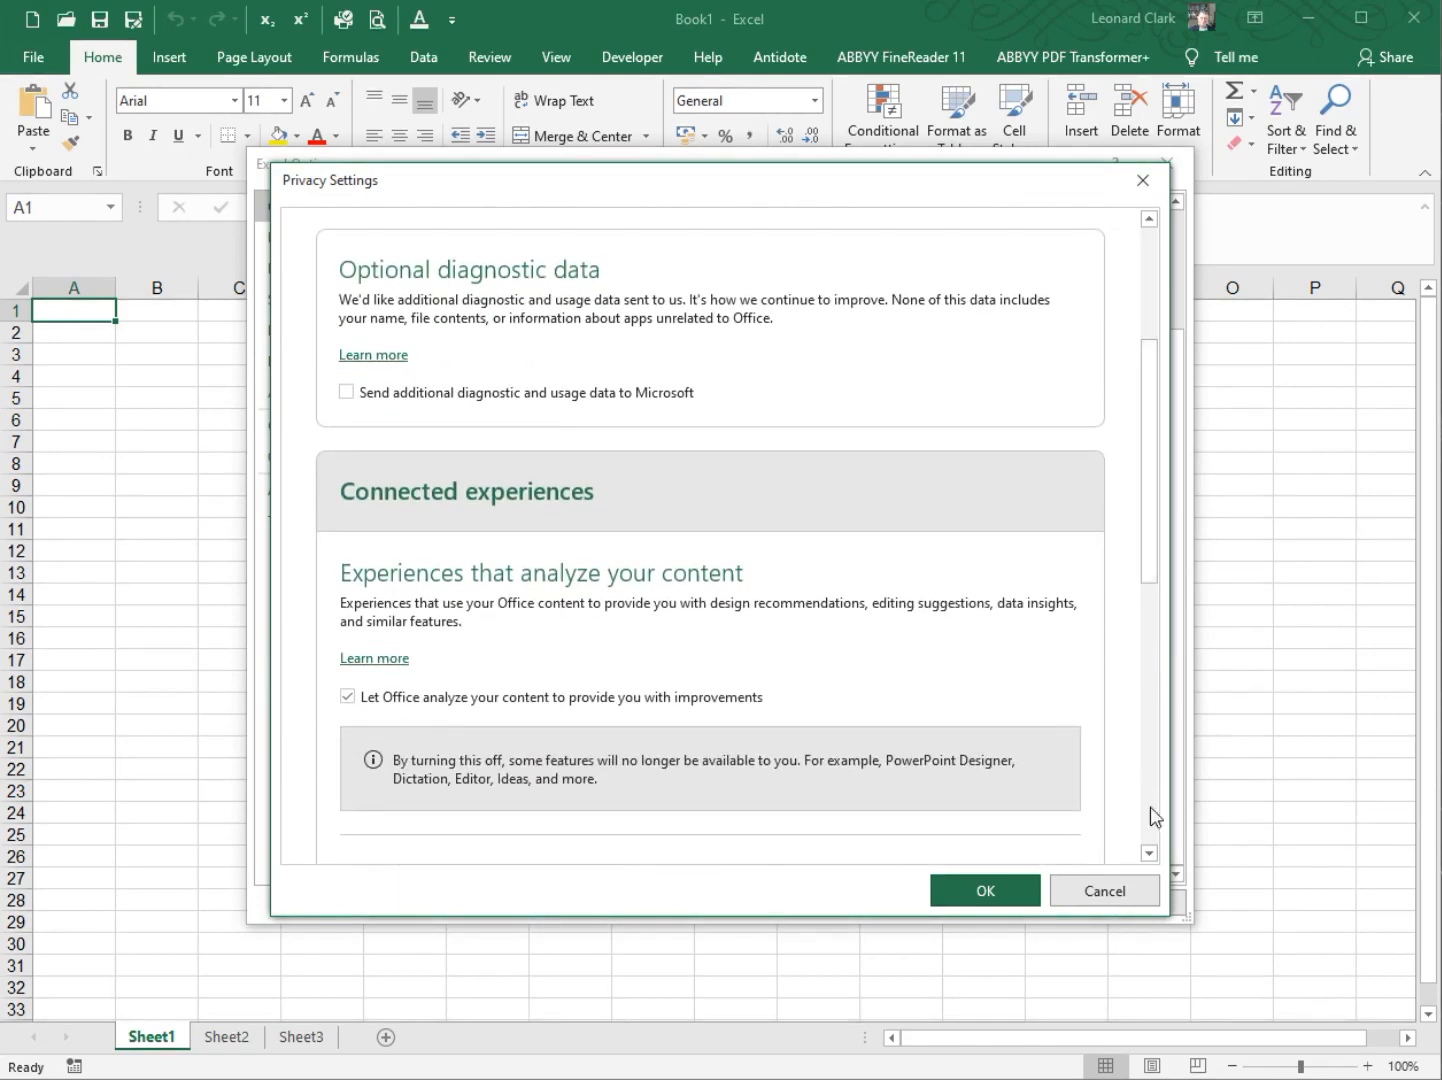
pyautogui.click(1130, 897)
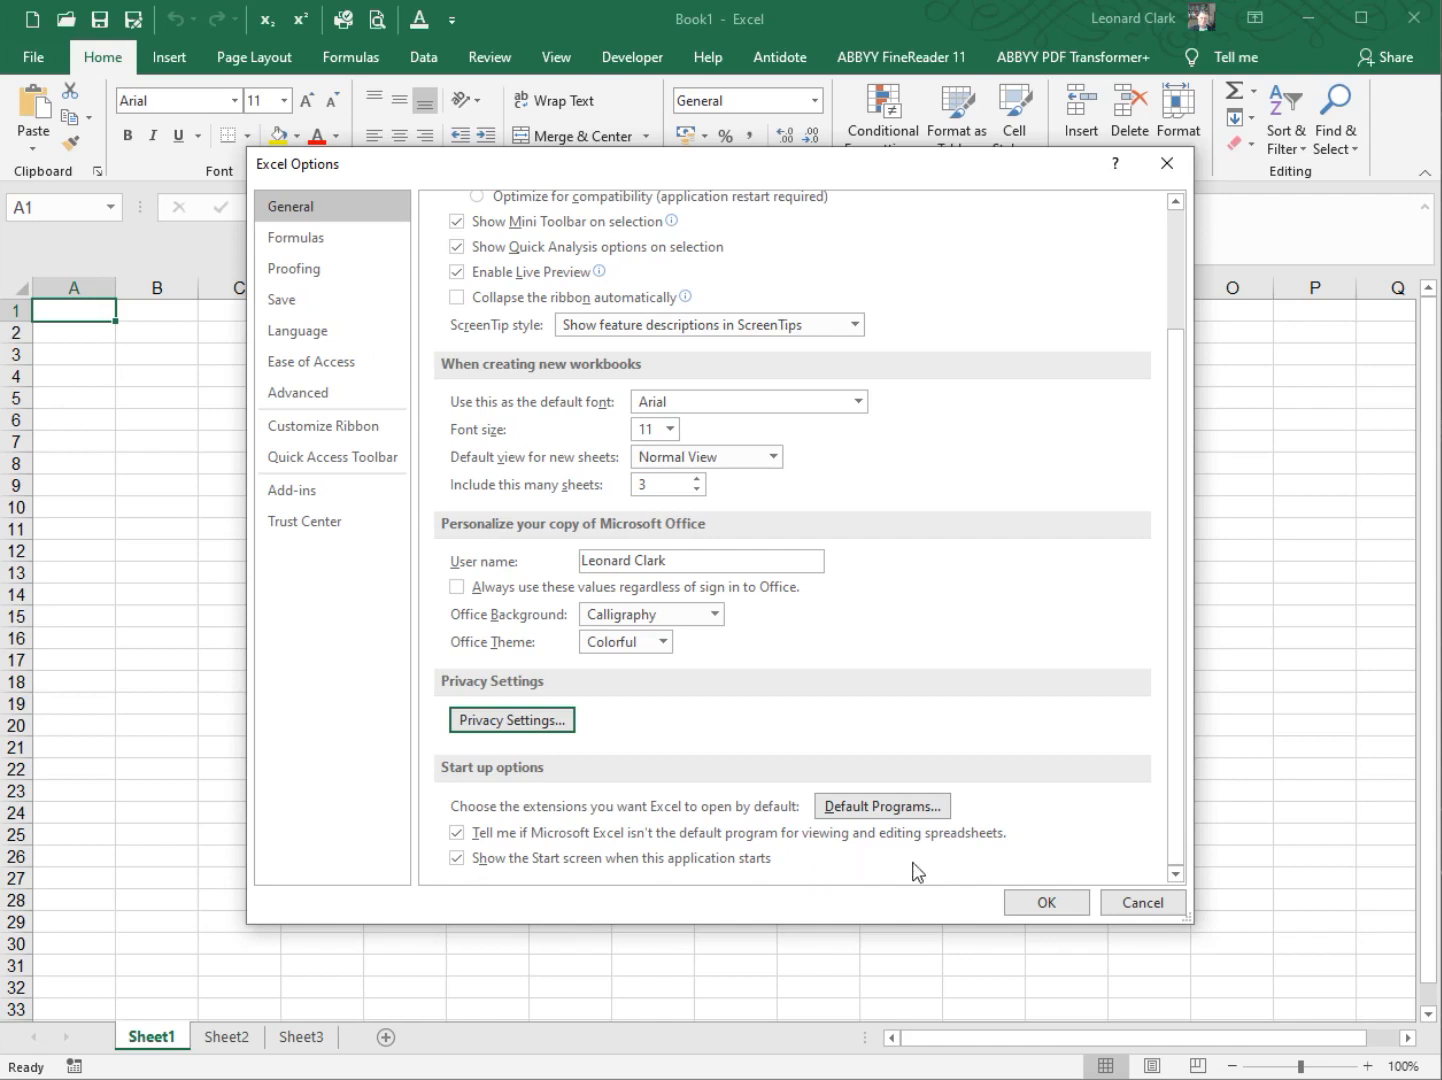
pyautogui.click(1050, 906)
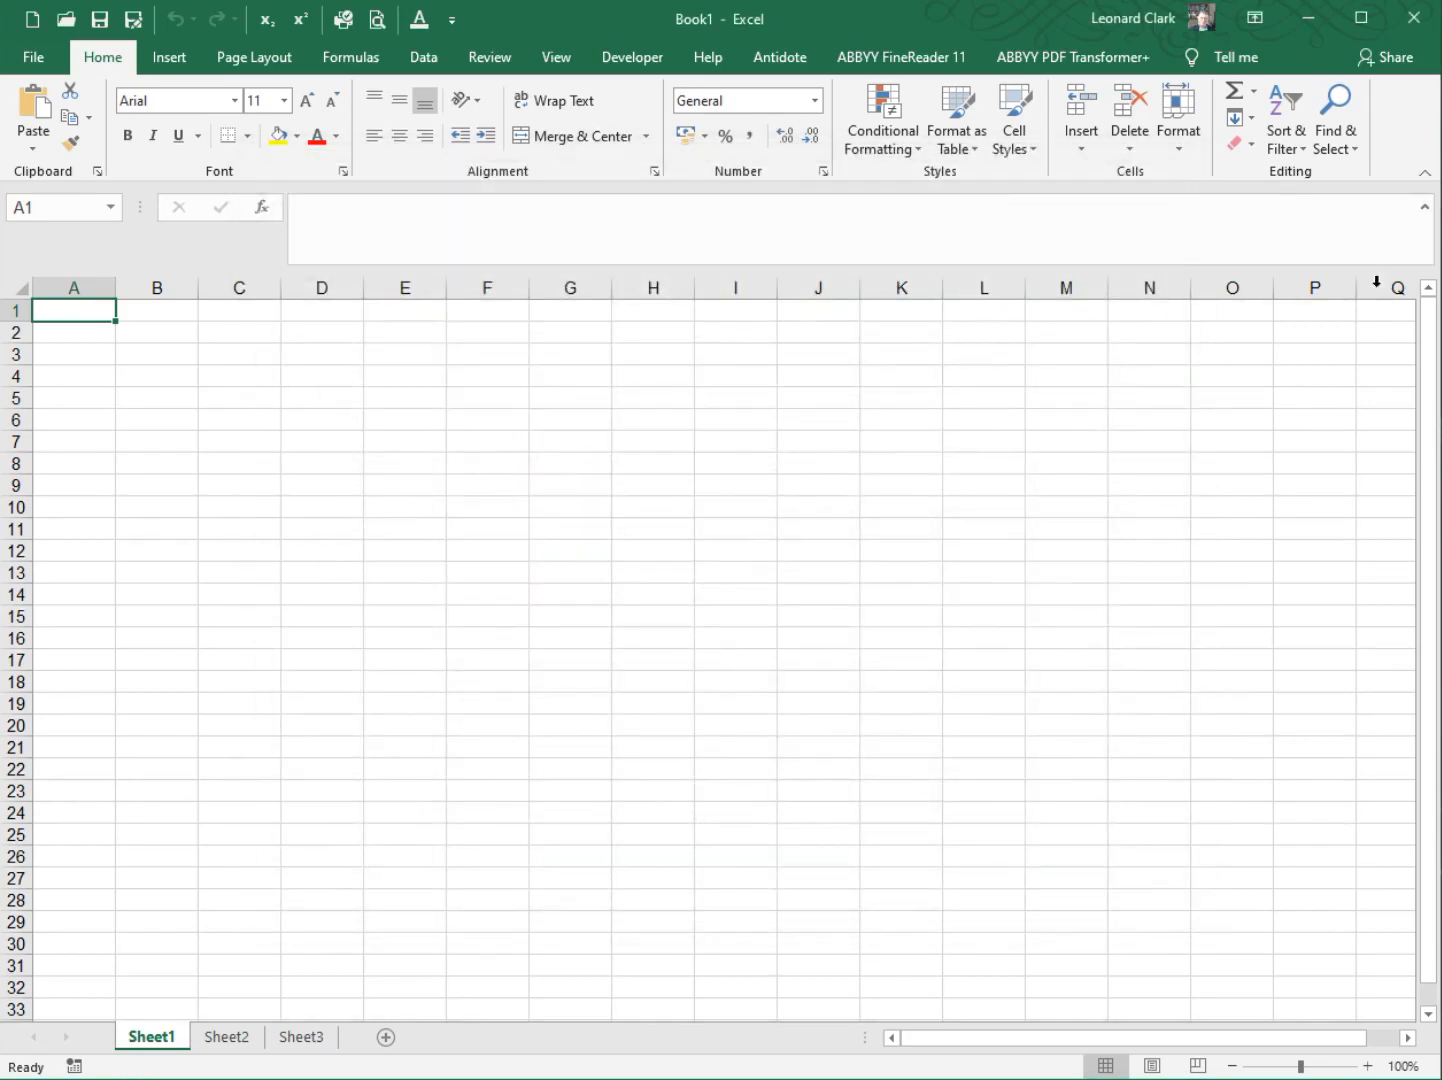
# - Close the empty workbook and create a blank workbook from the Start screen of a fresh session
pyautogui.click(1415, 19)
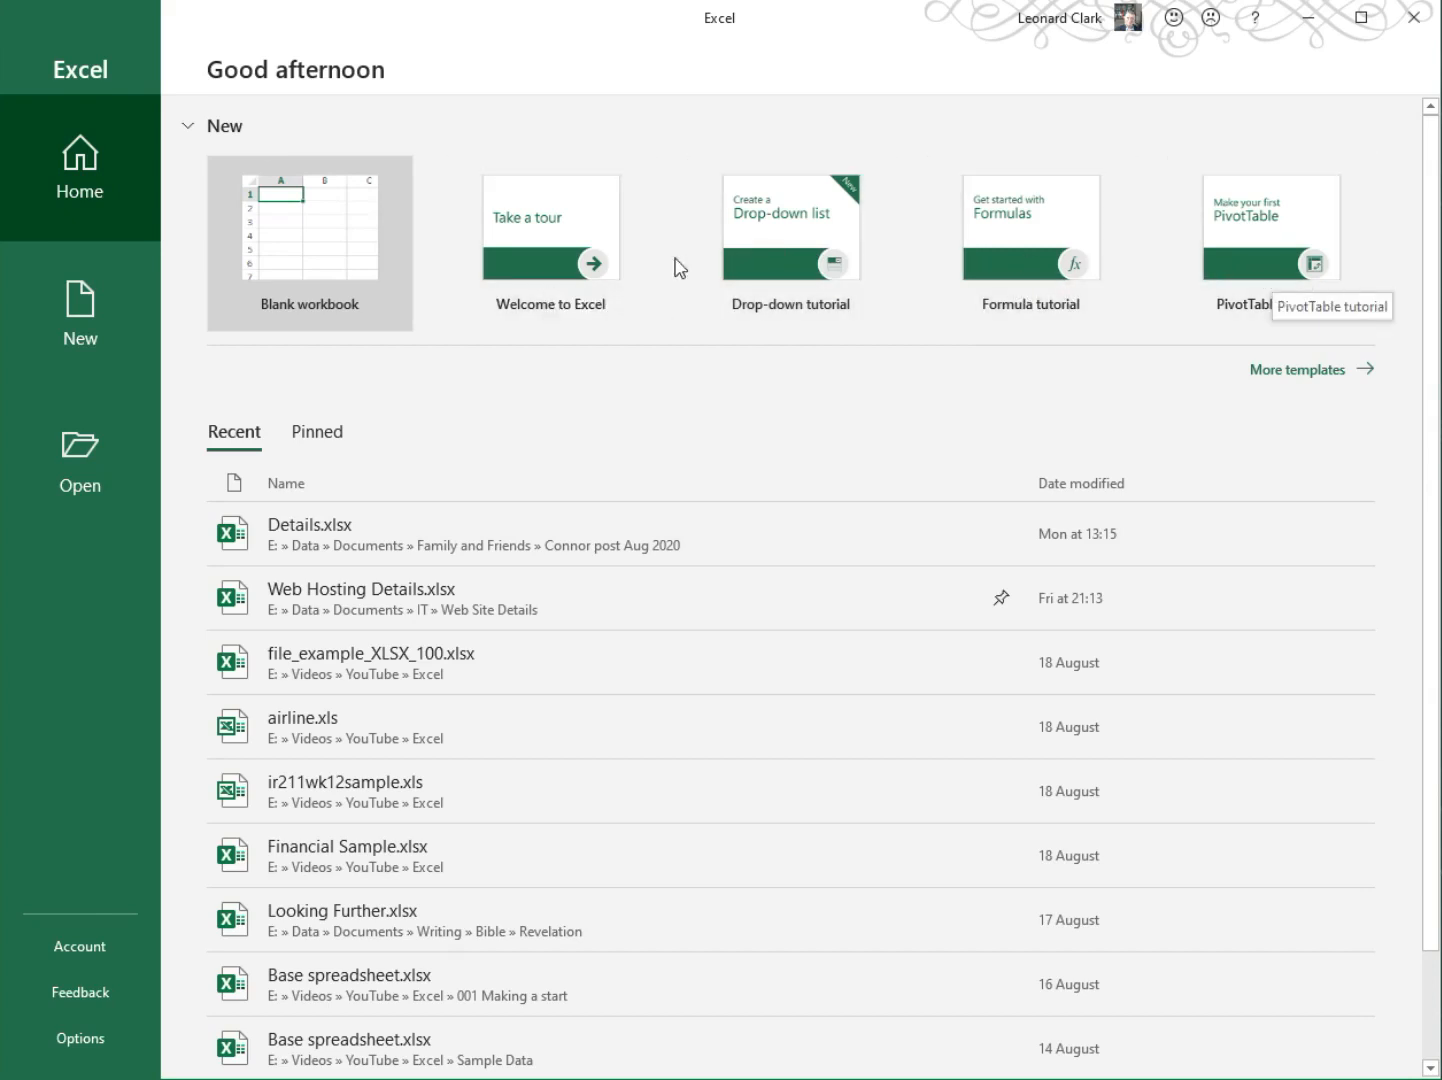
pyautogui.click(315, 278)
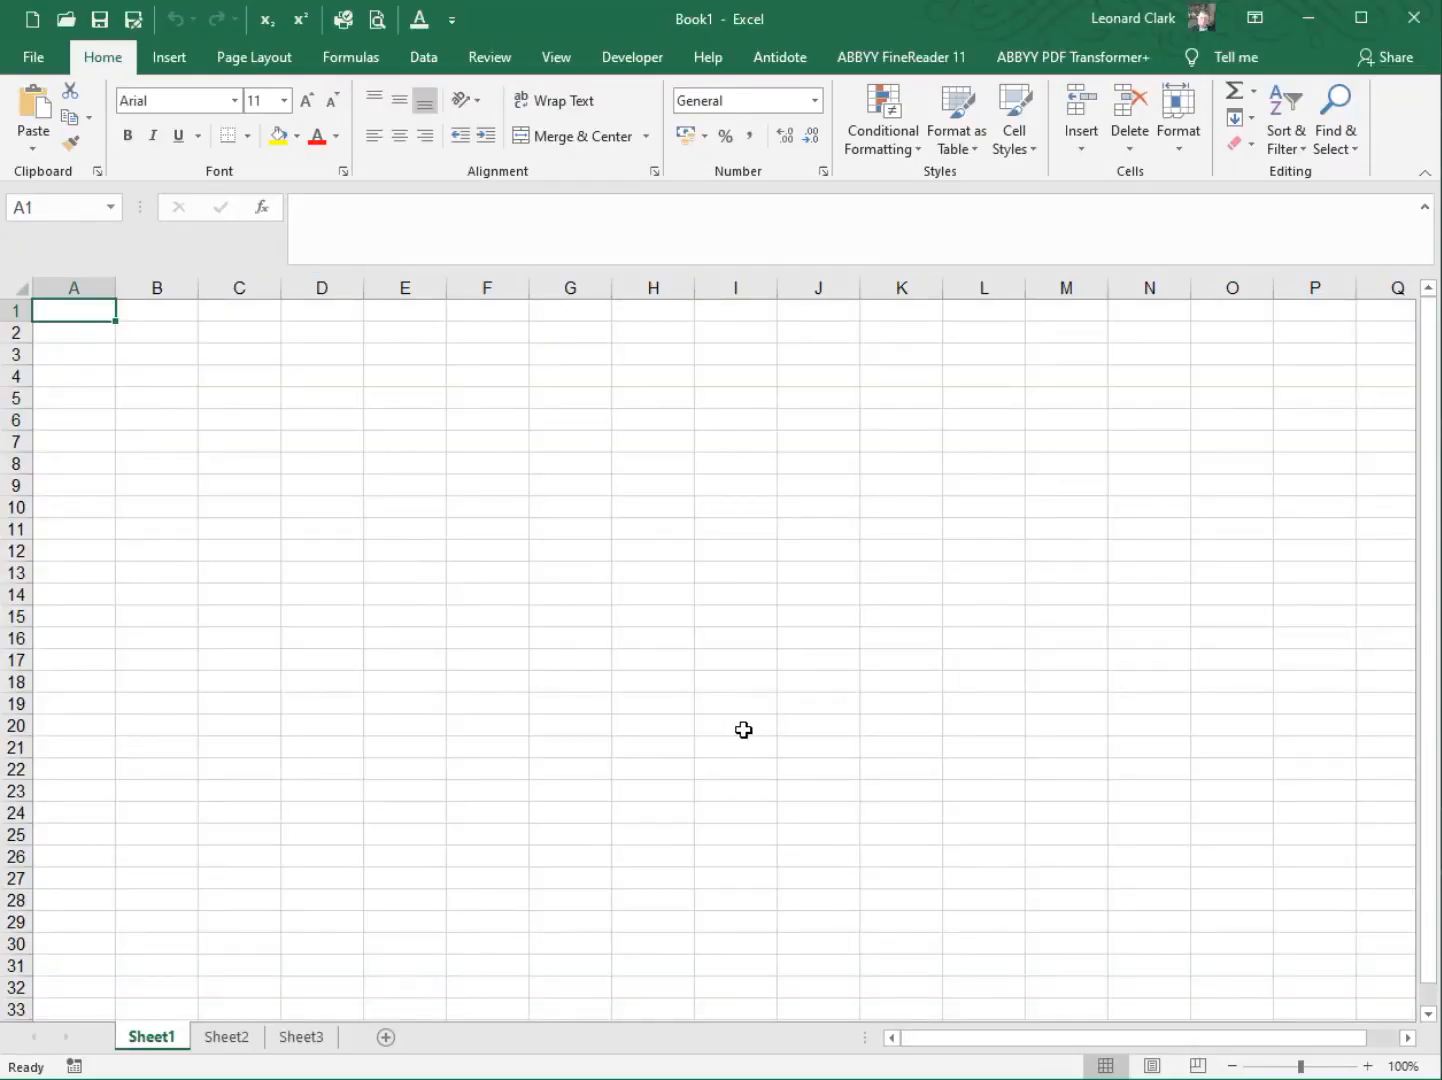
# - Turn off showing the Start screen when the application starts, apply the change and close the workbook
pyautogui.click(452, 20)
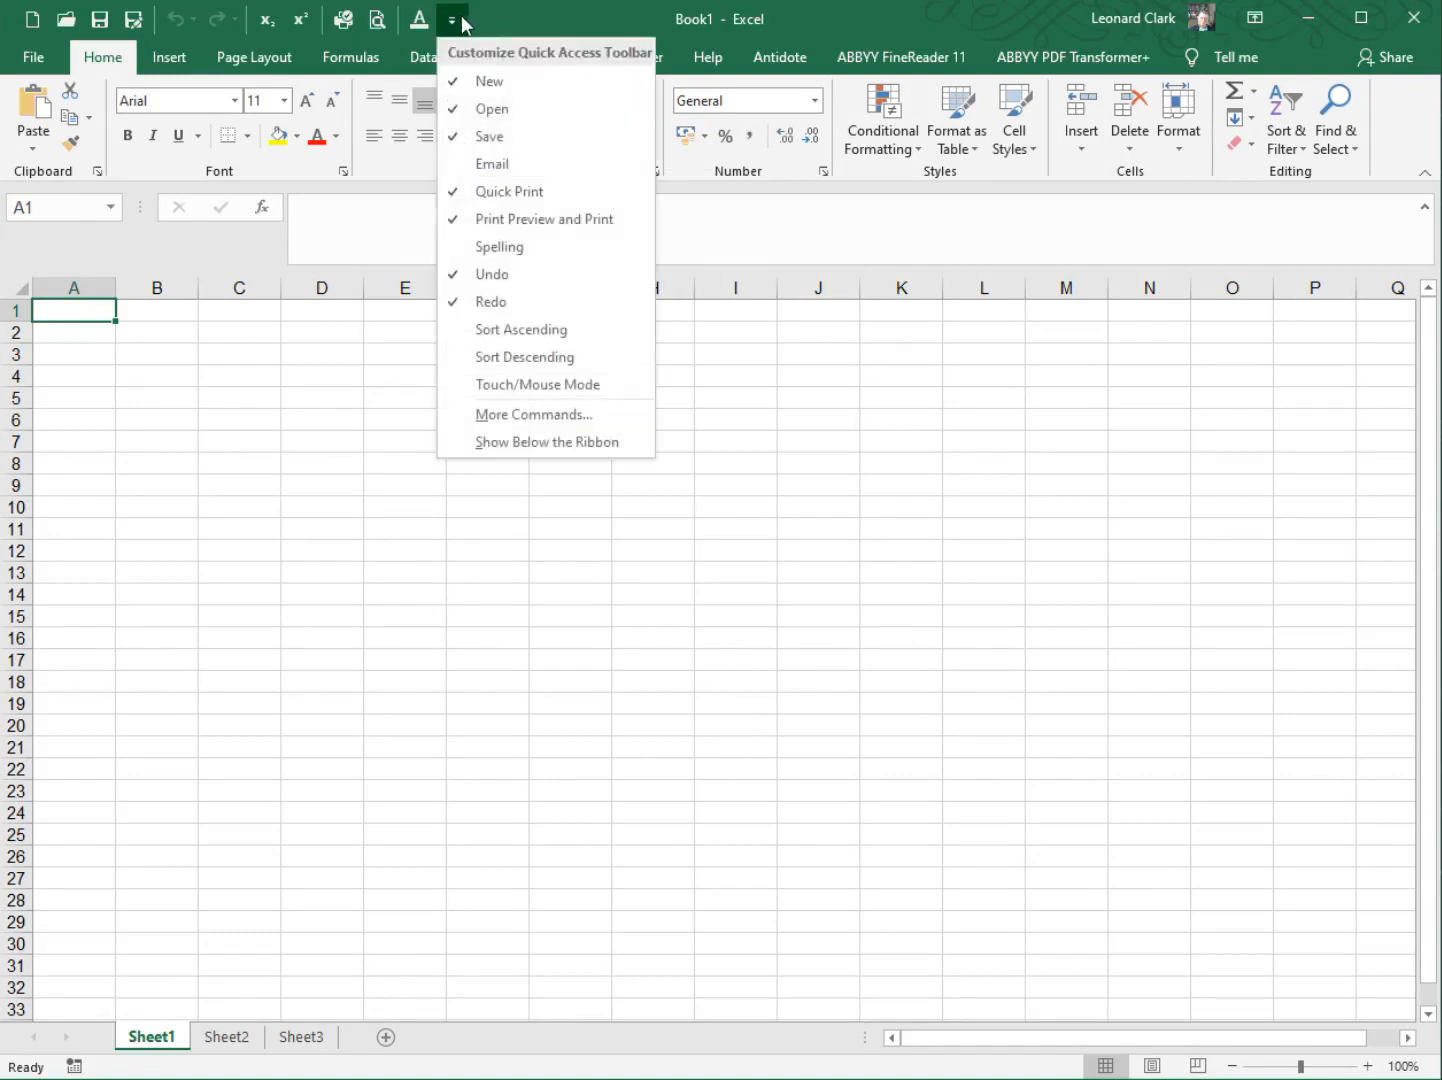
pyautogui.click(509, 416)
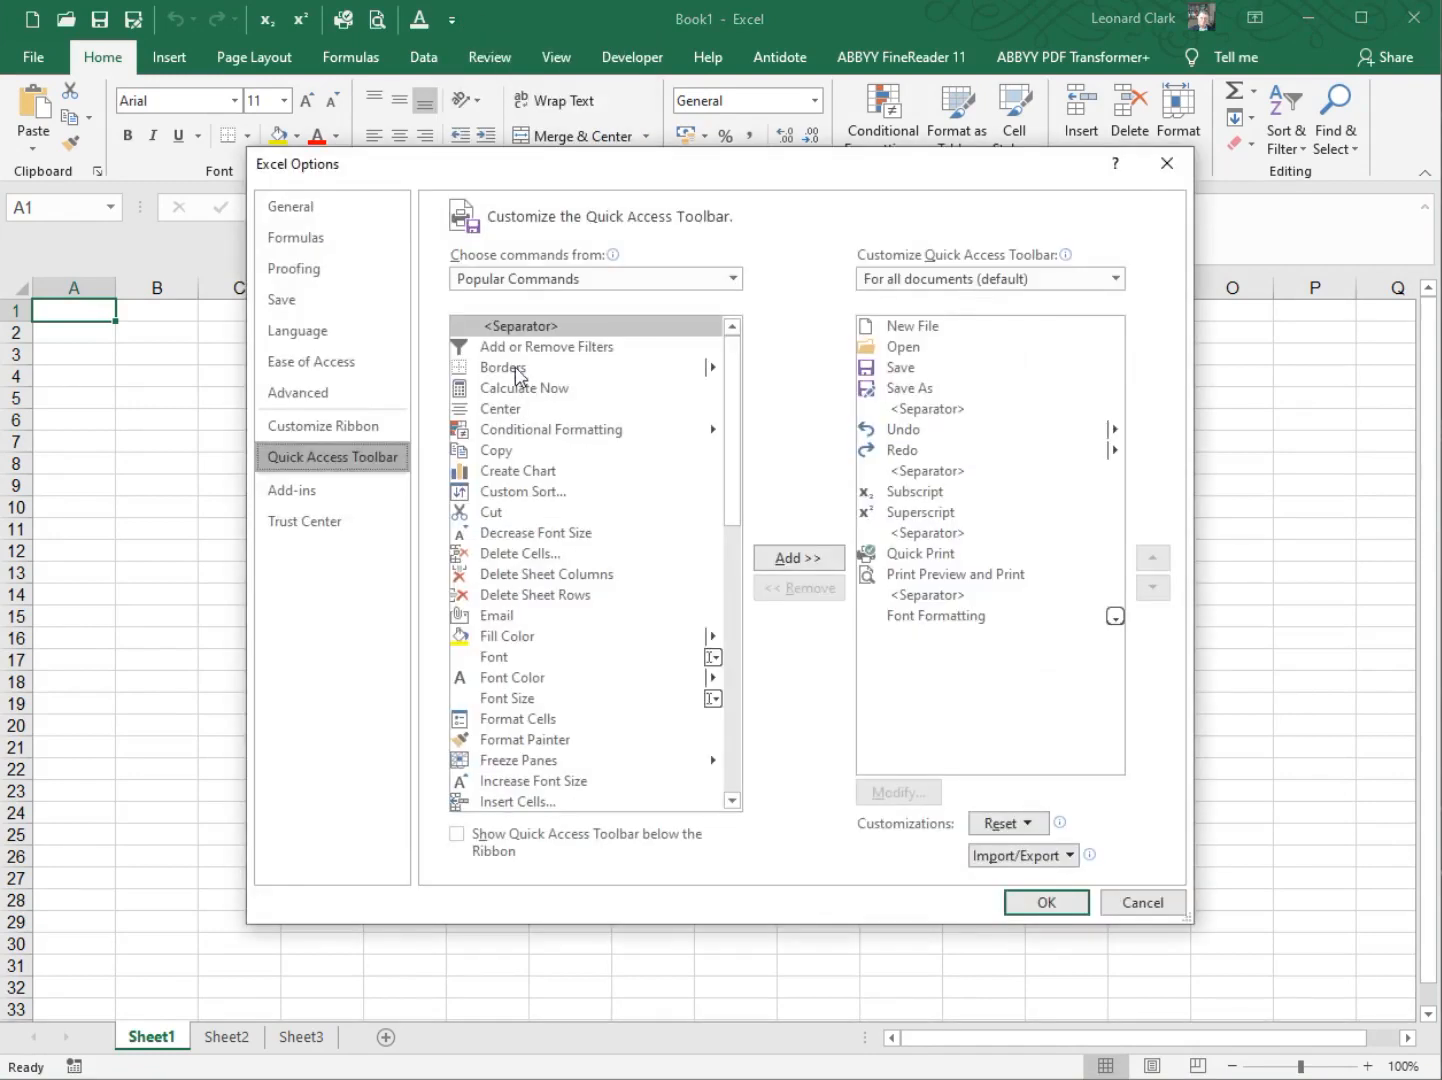
pyautogui.click(350, 208)
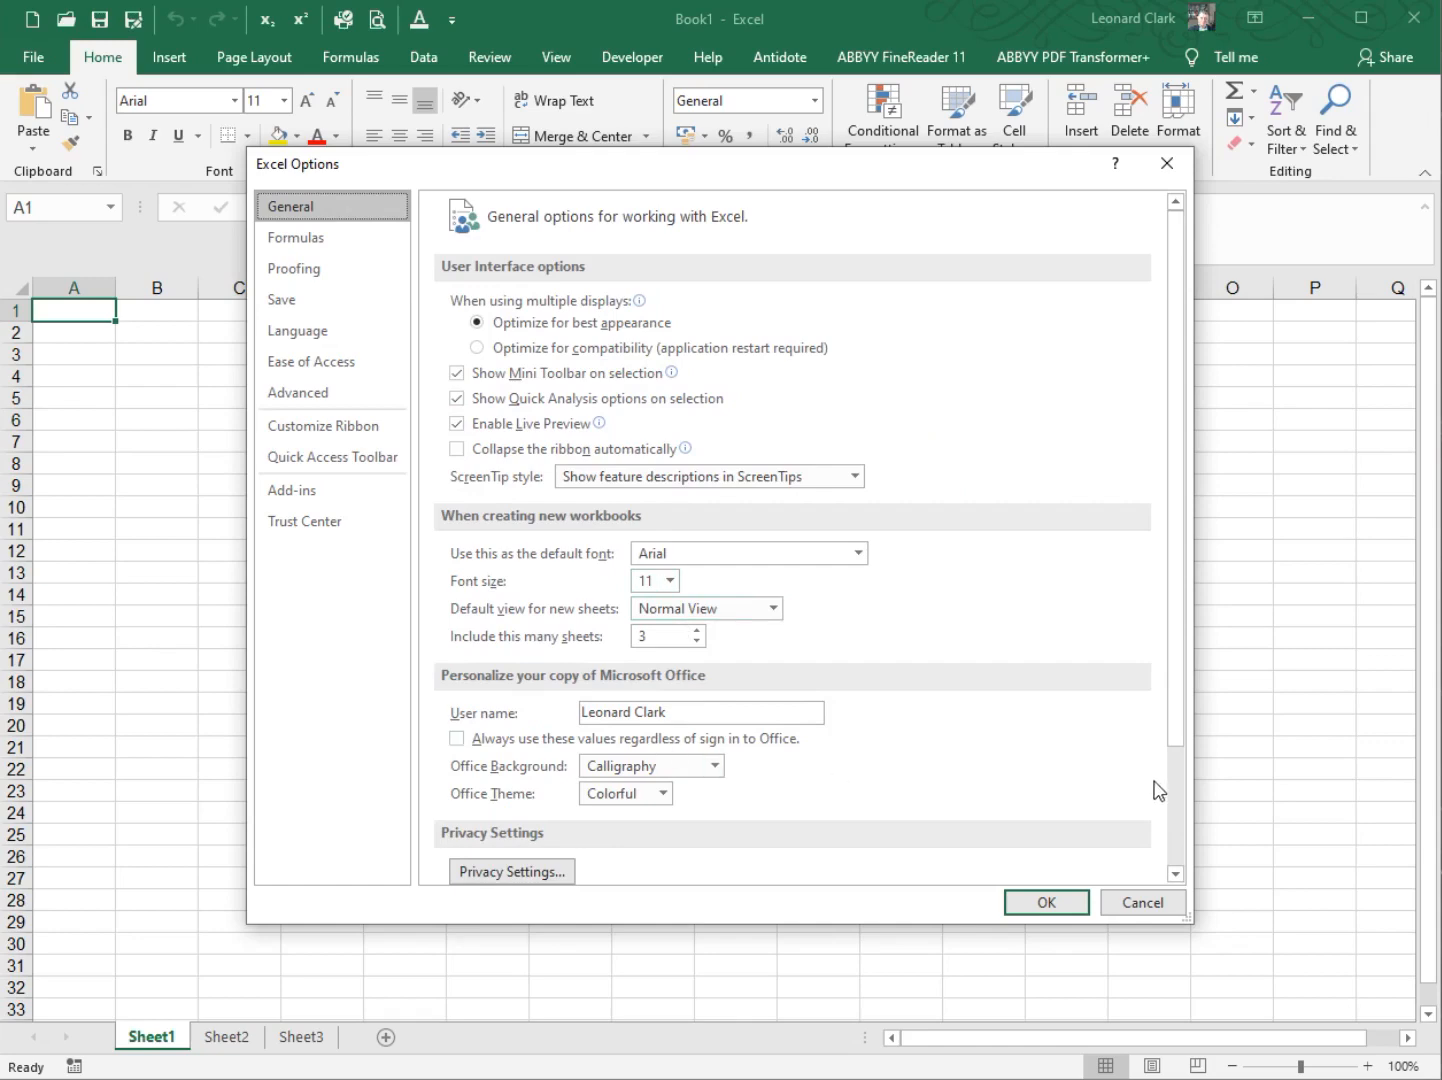
pyautogui.click(1175, 811)
pyautogui.click(462, 857)
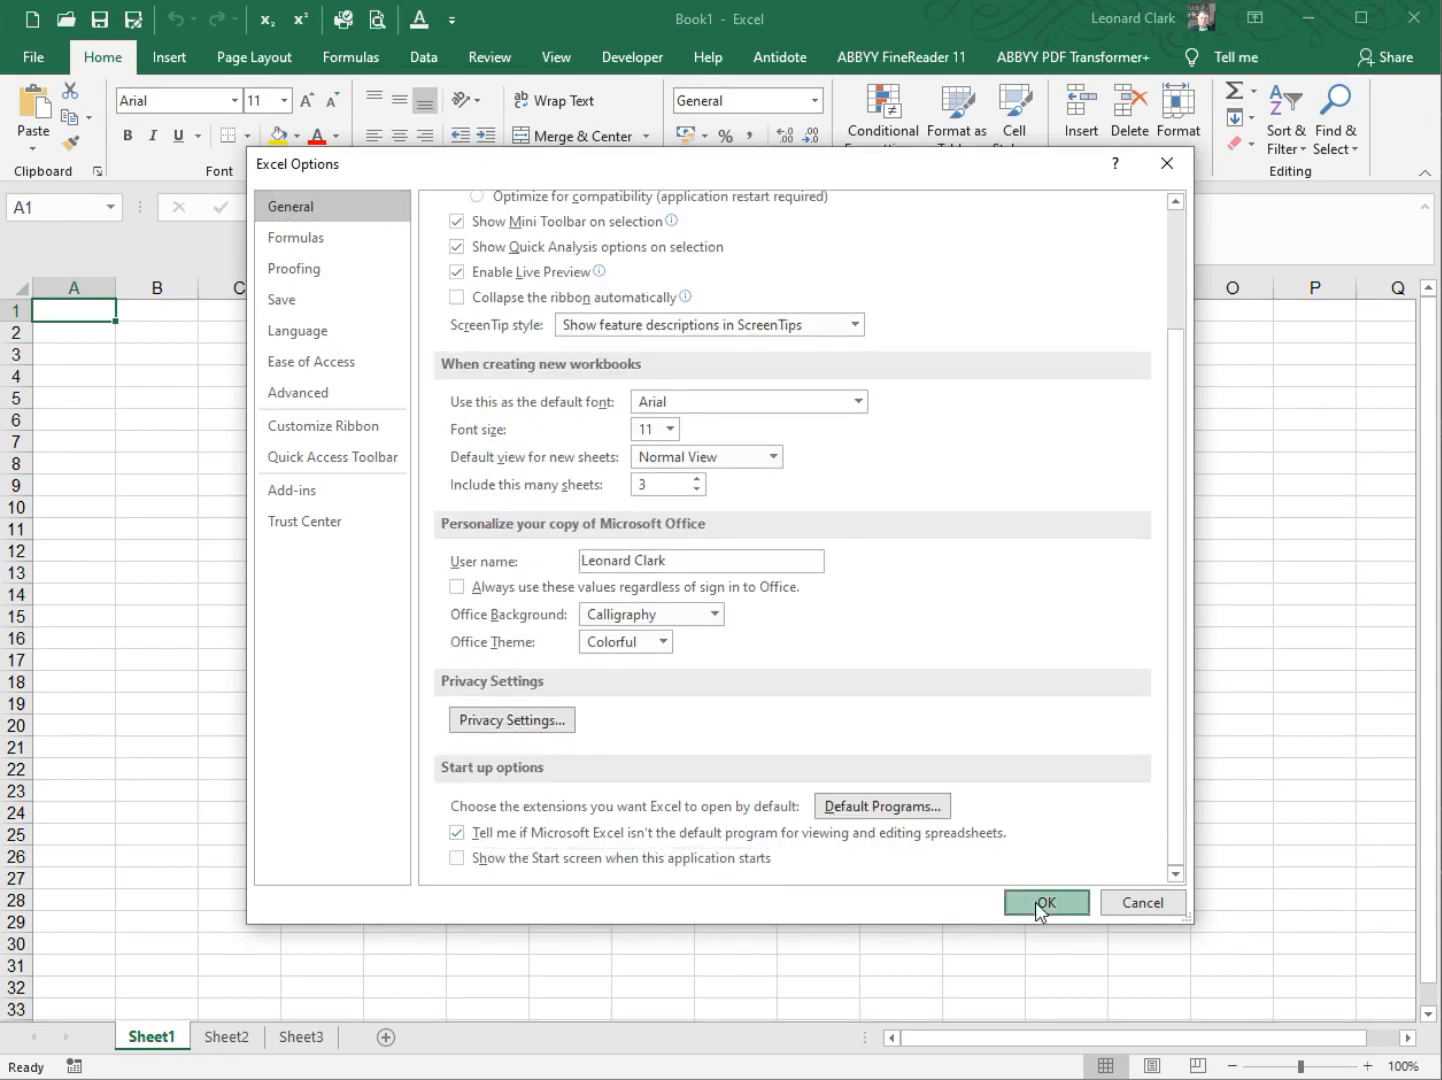
pyautogui.click(1040, 904)
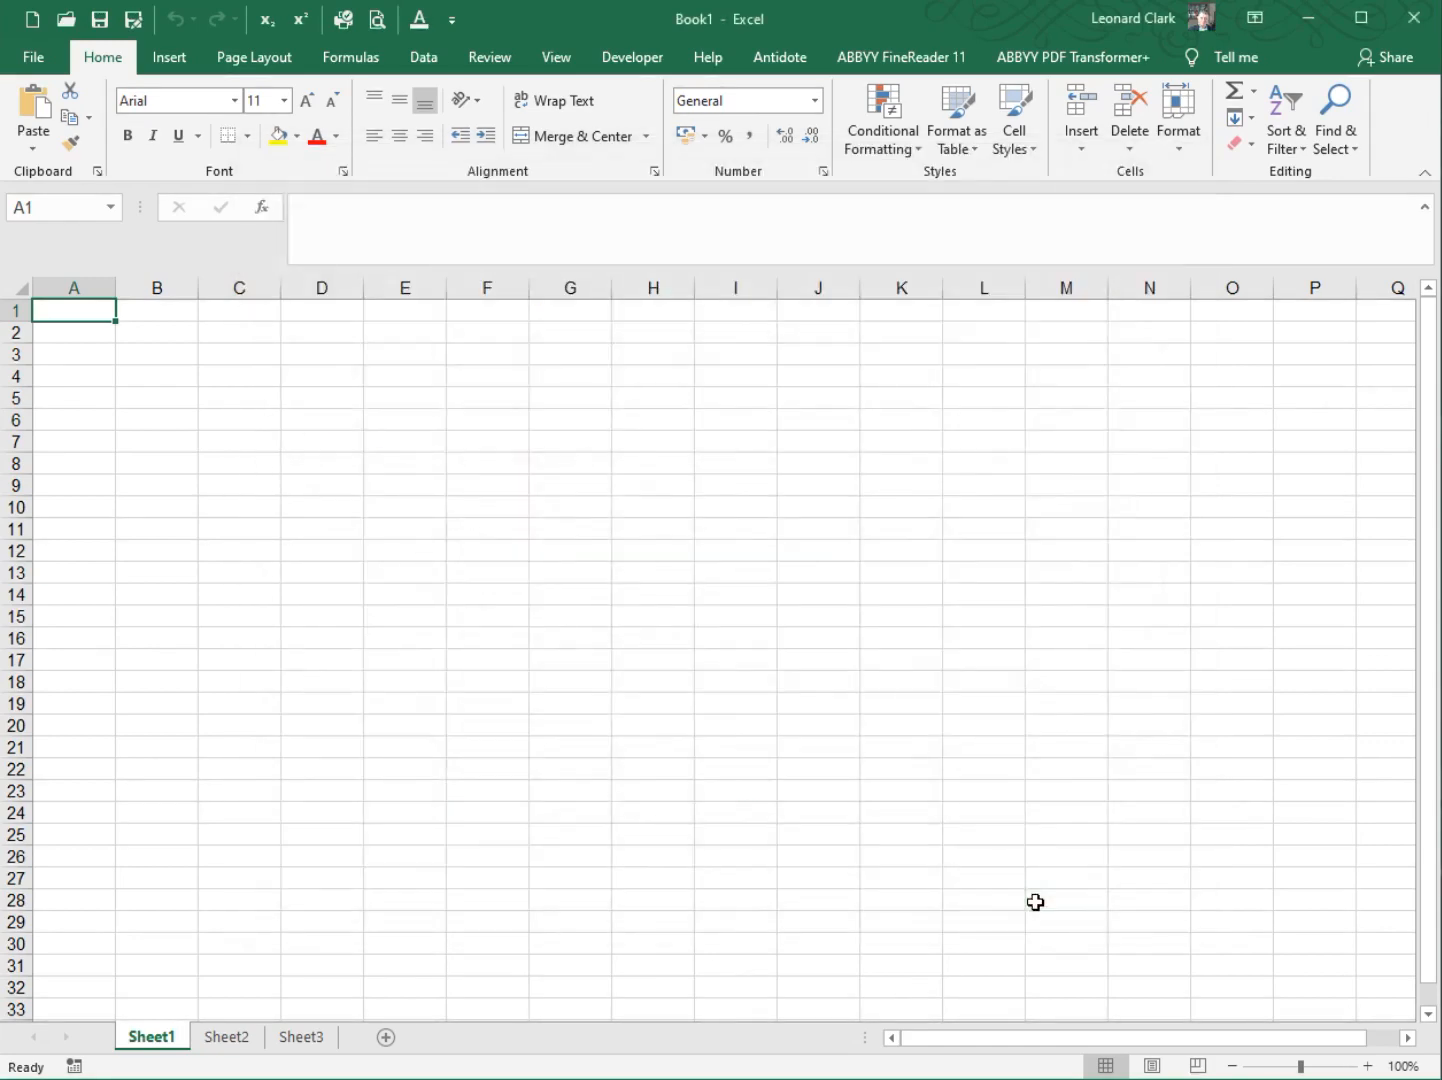
pyautogui.click(1413, 18)
# - Turn showing the Start screen at application start back on in the General options and apply the change
pyautogui.click(451, 26)
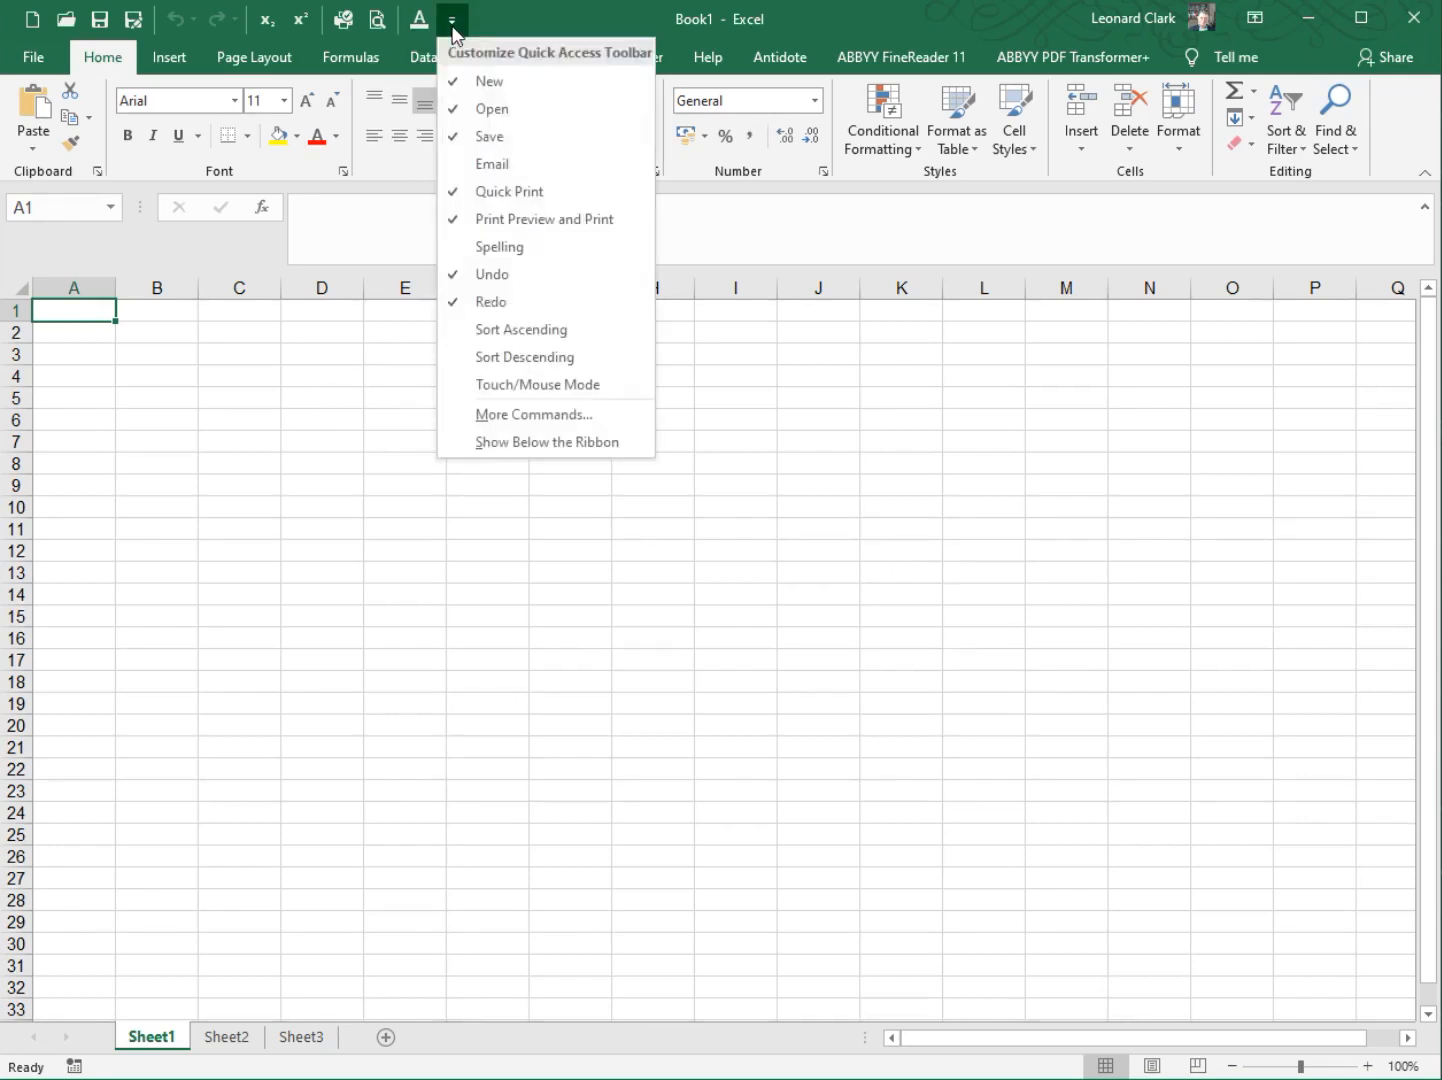
pyautogui.click(530, 428)
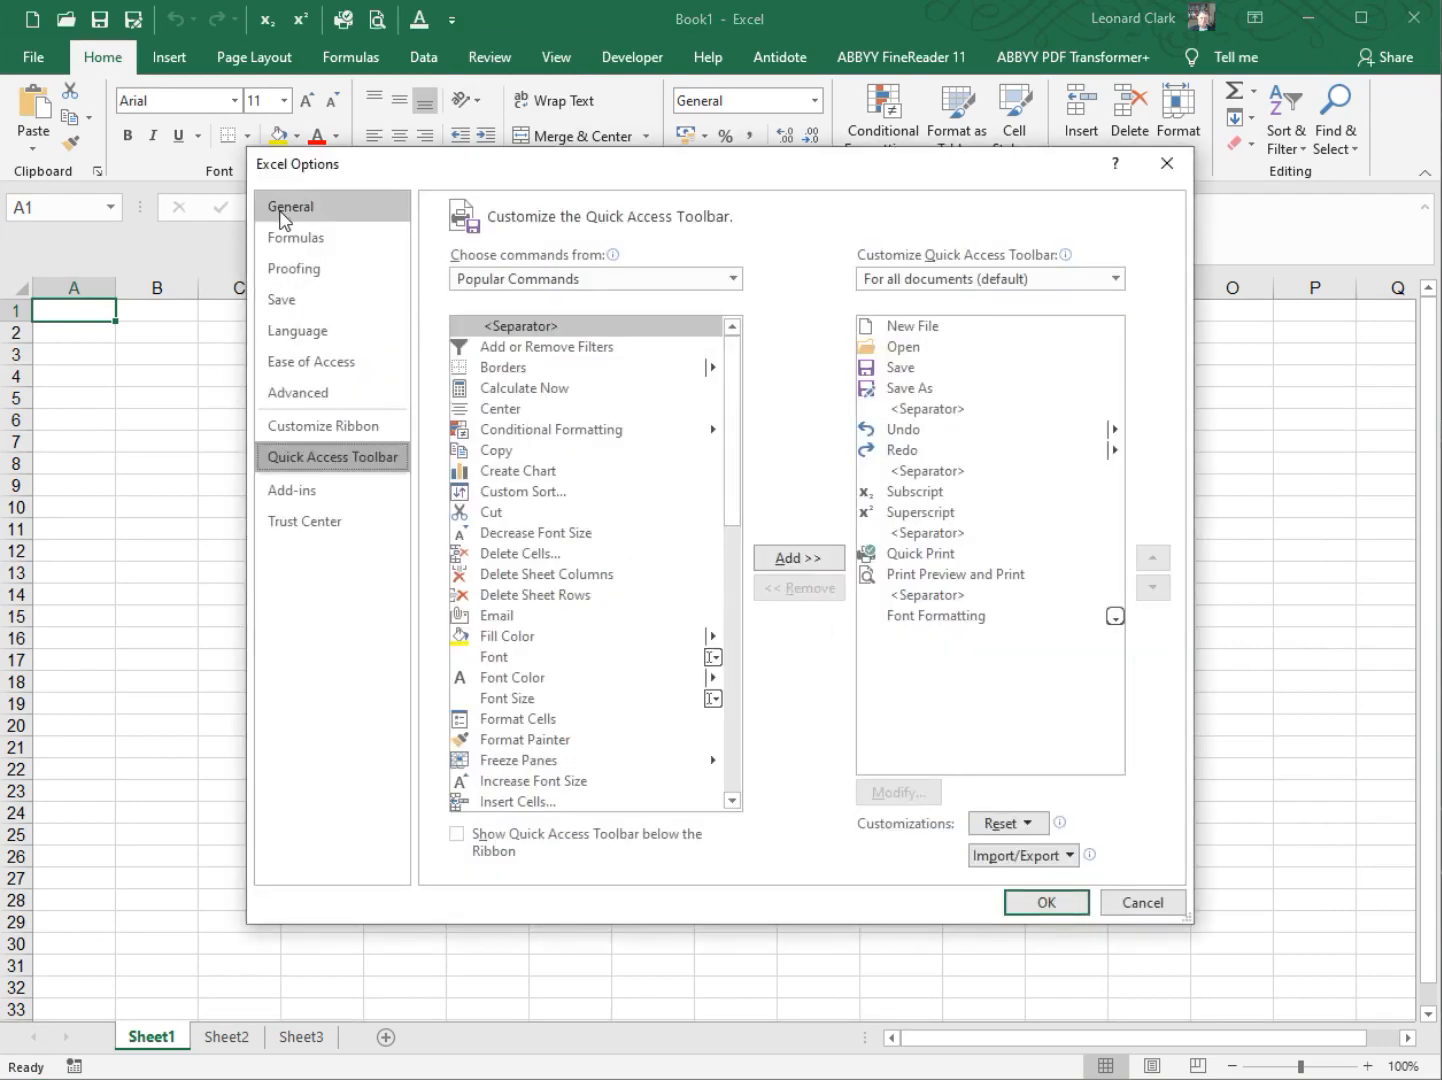
pyautogui.click(288, 207)
pyautogui.scroll(-3, 863, 704)
pyautogui.click(565, 858)
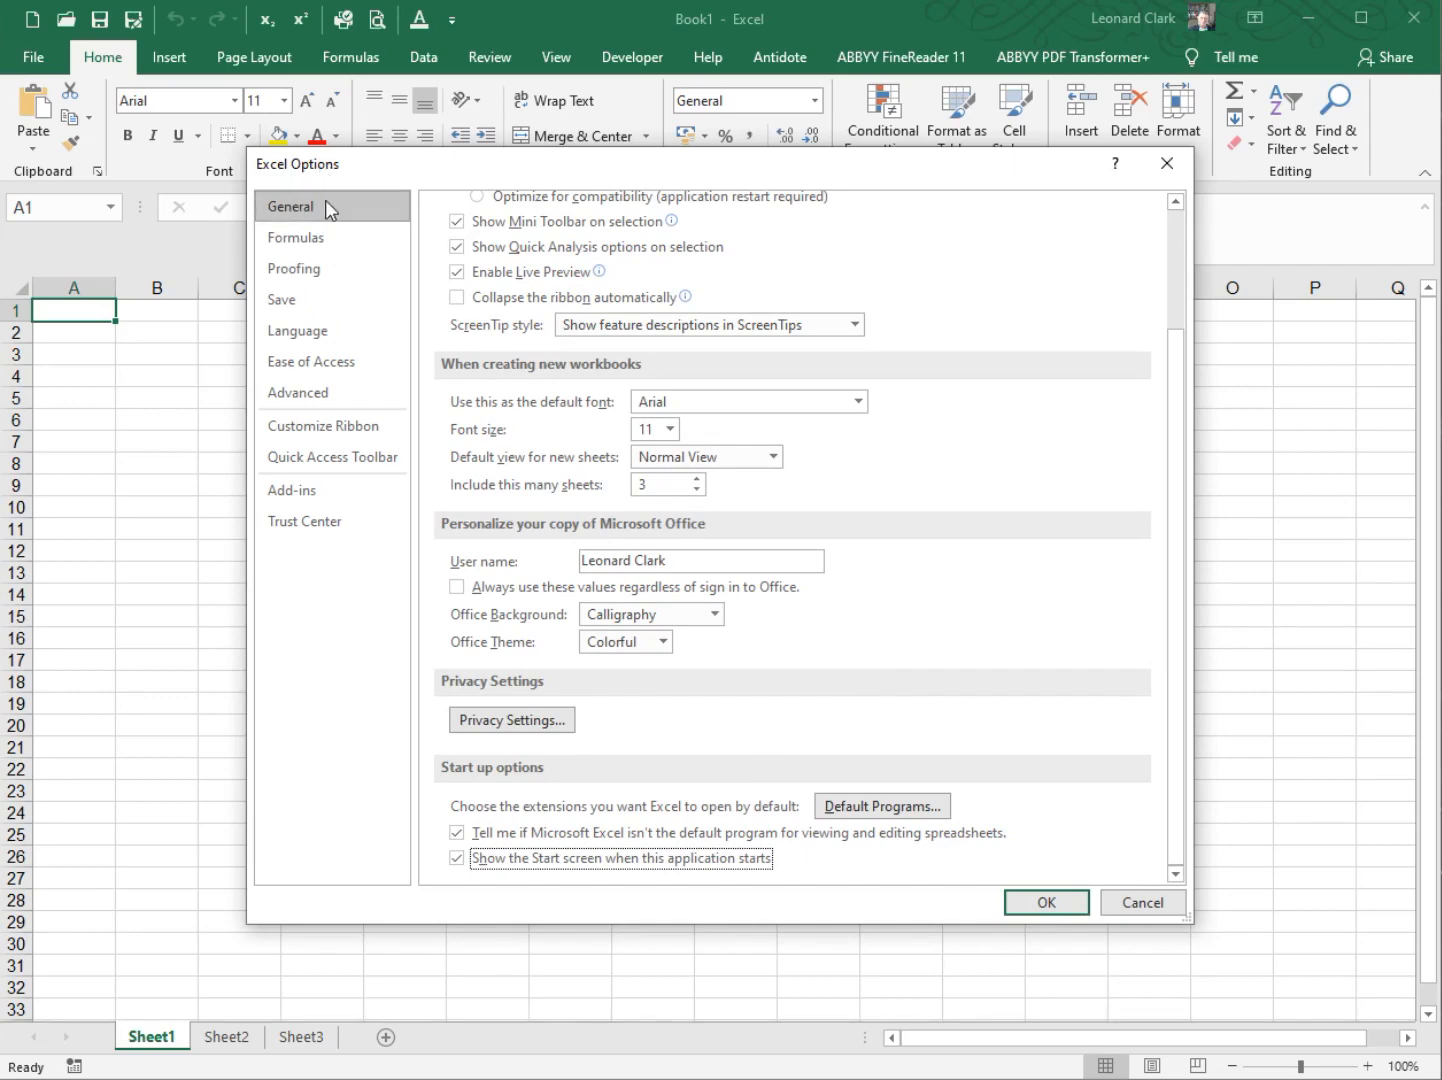
pyautogui.click(1047, 901)
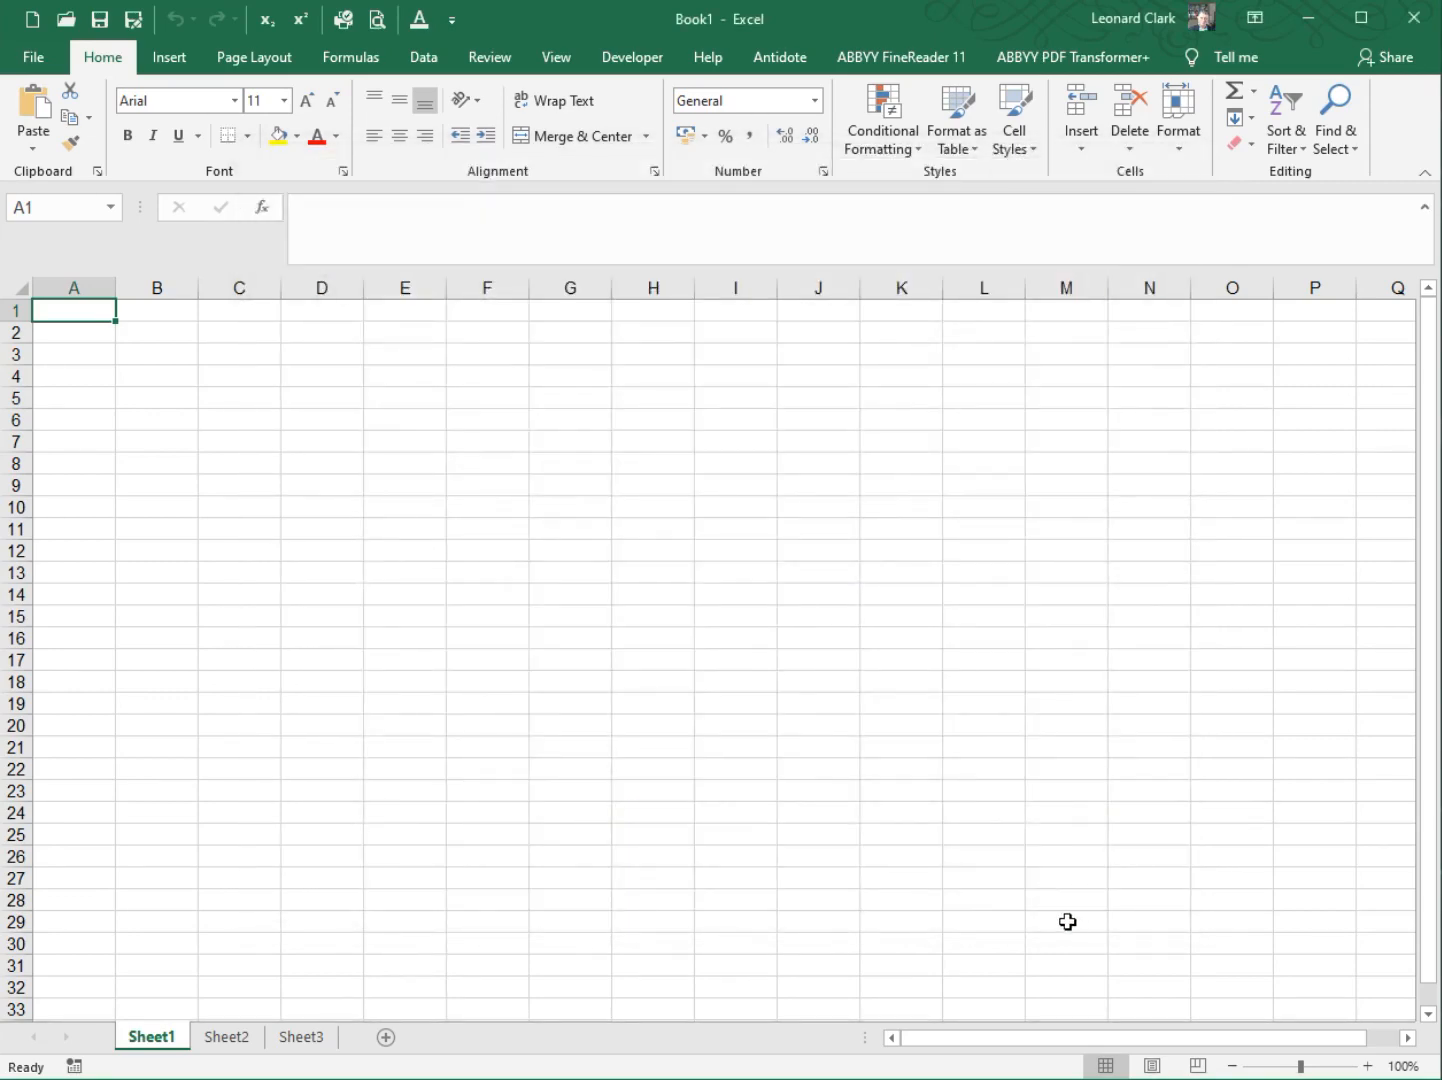